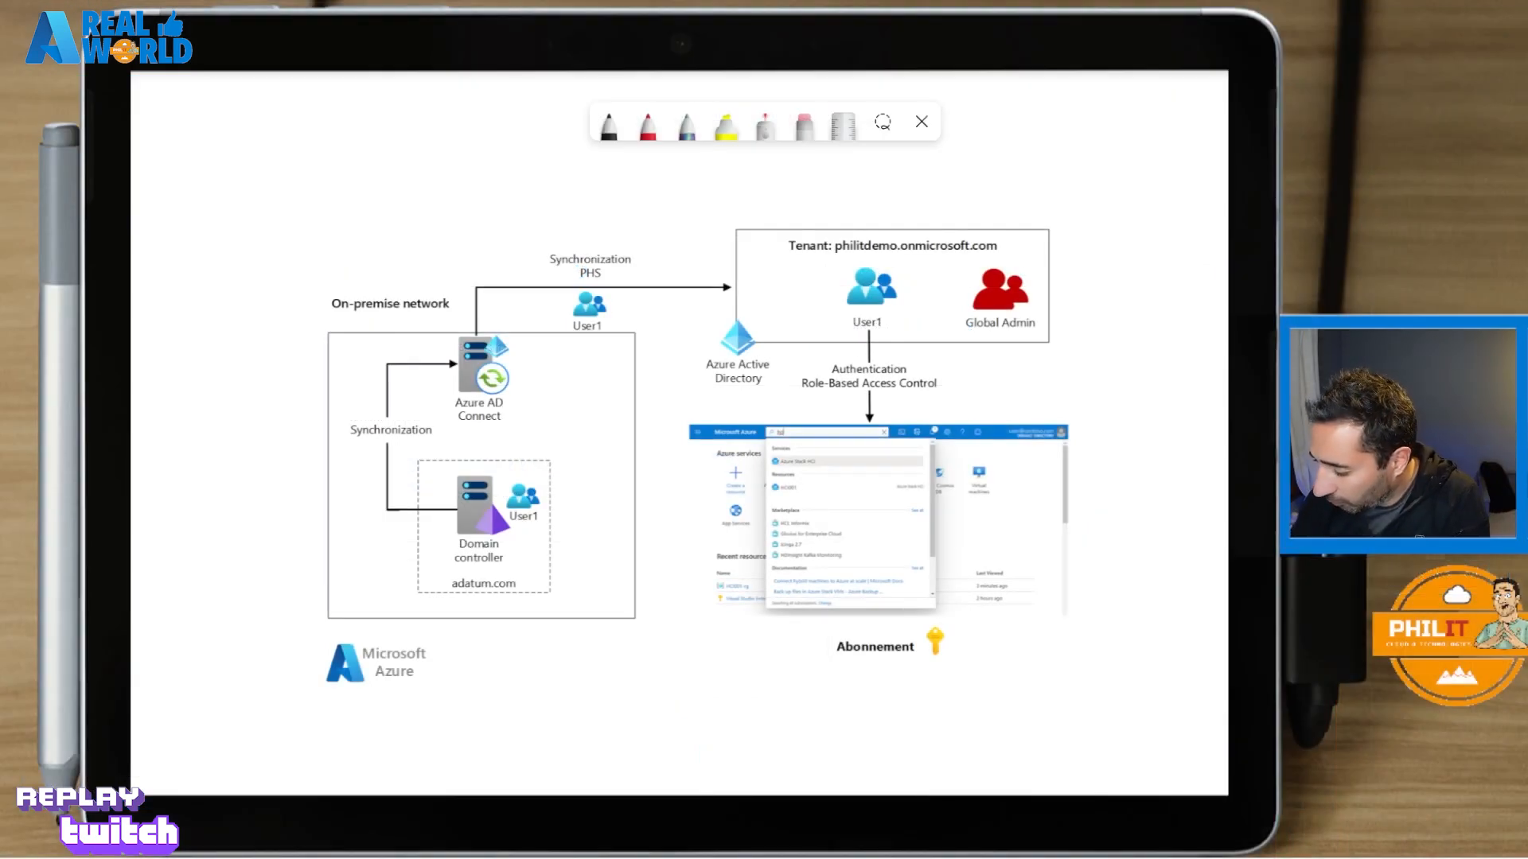
Step: Circle the Domain controller / adatum.com box on the architecture diagram with the pen
mouse_move(509, 459)
mouse_down()
mouse_move(416, 577)
mouse_move(527, 480)
mouse_move(484, 463)
mouse_up()
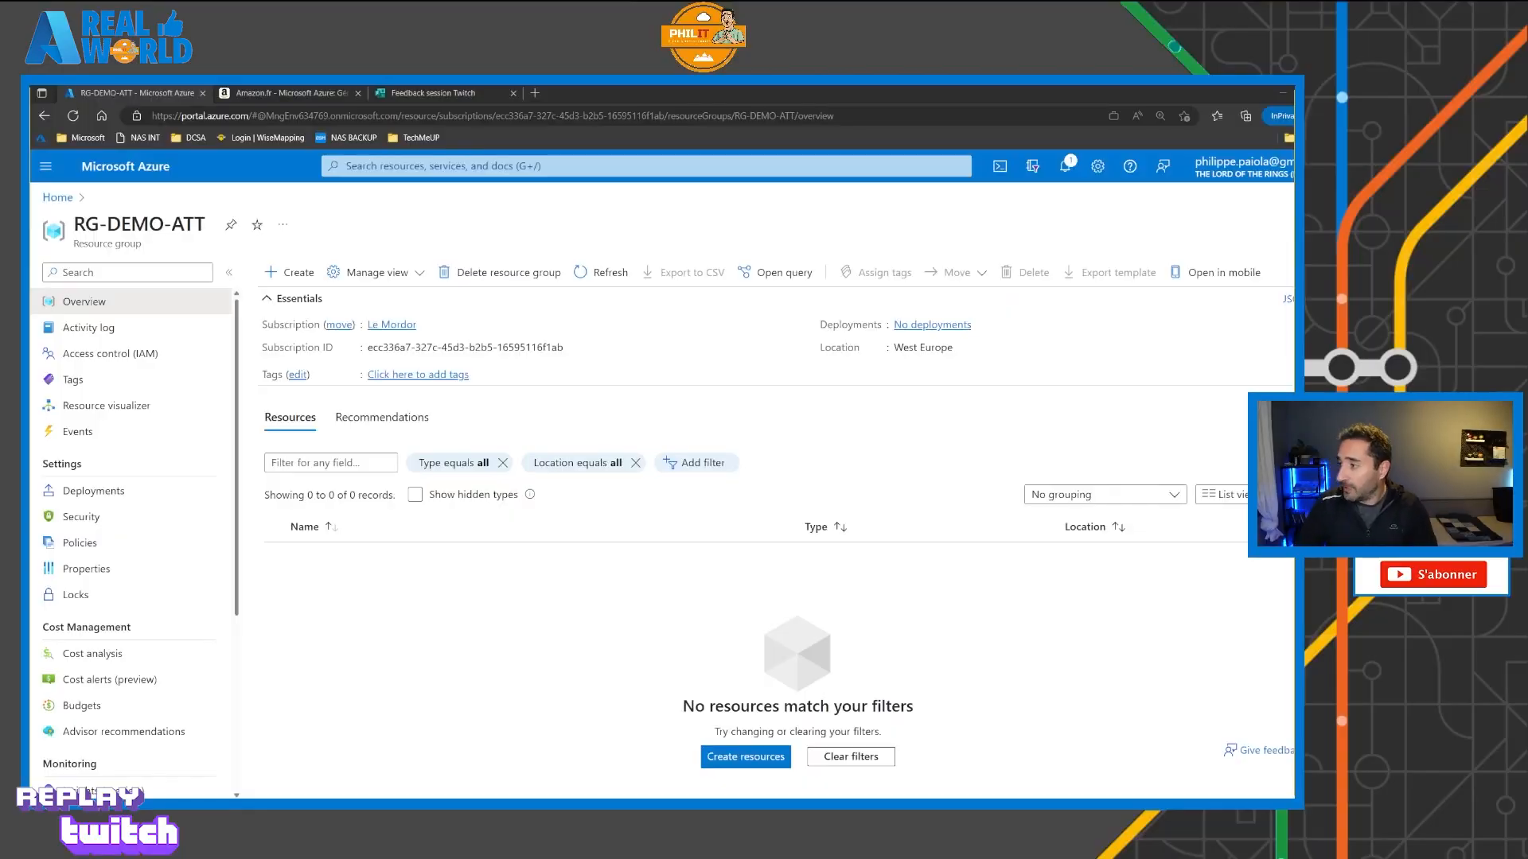
Step: From the RG-DEMO-ATT Marketplace, choose the Windows Server 2019 Datacenter plan and start a VM
click(290, 272)
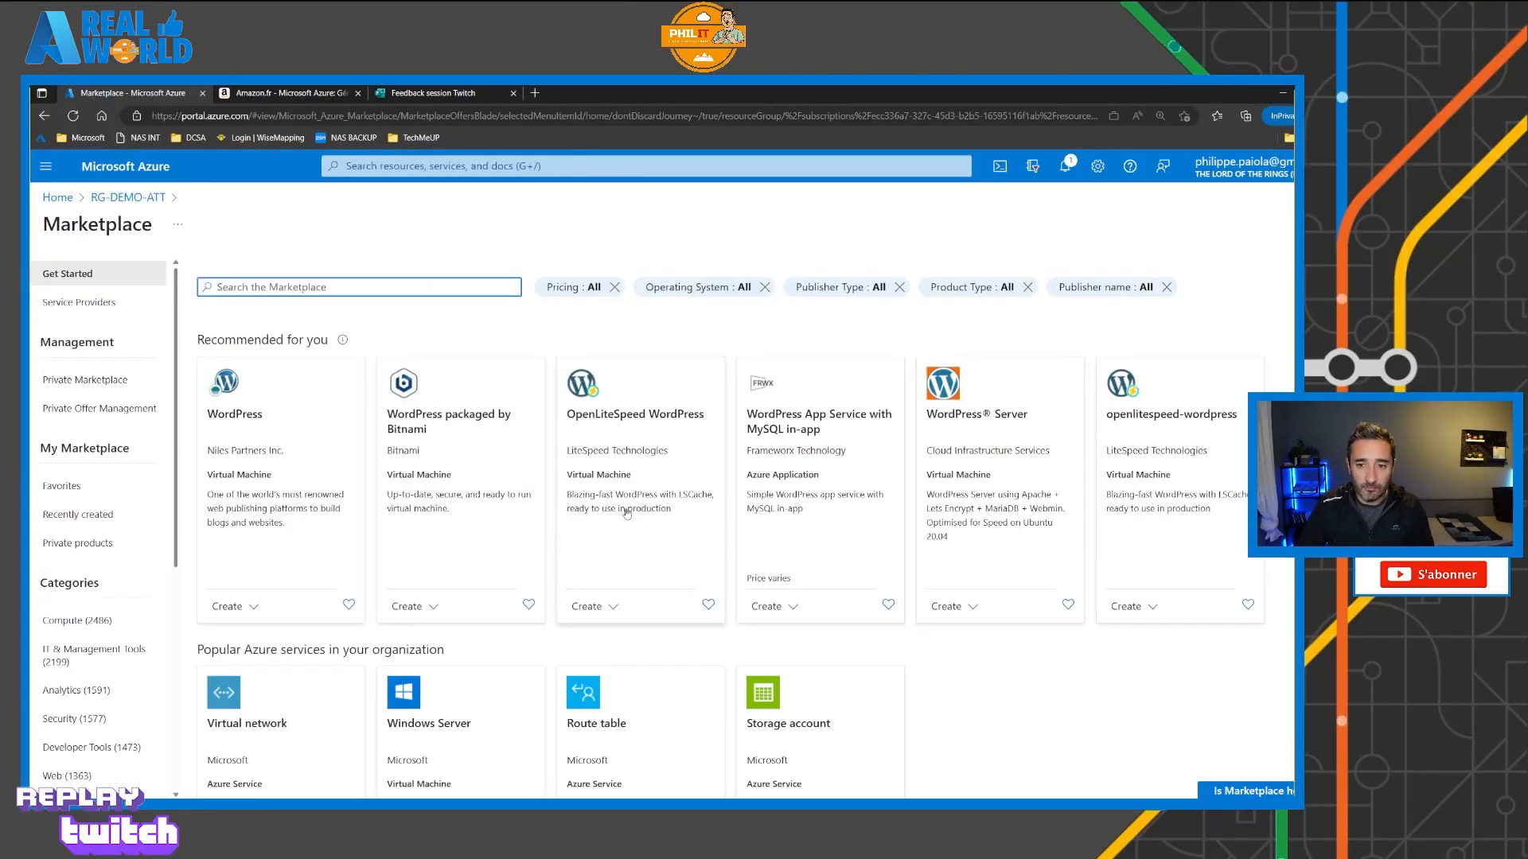
click(430, 723)
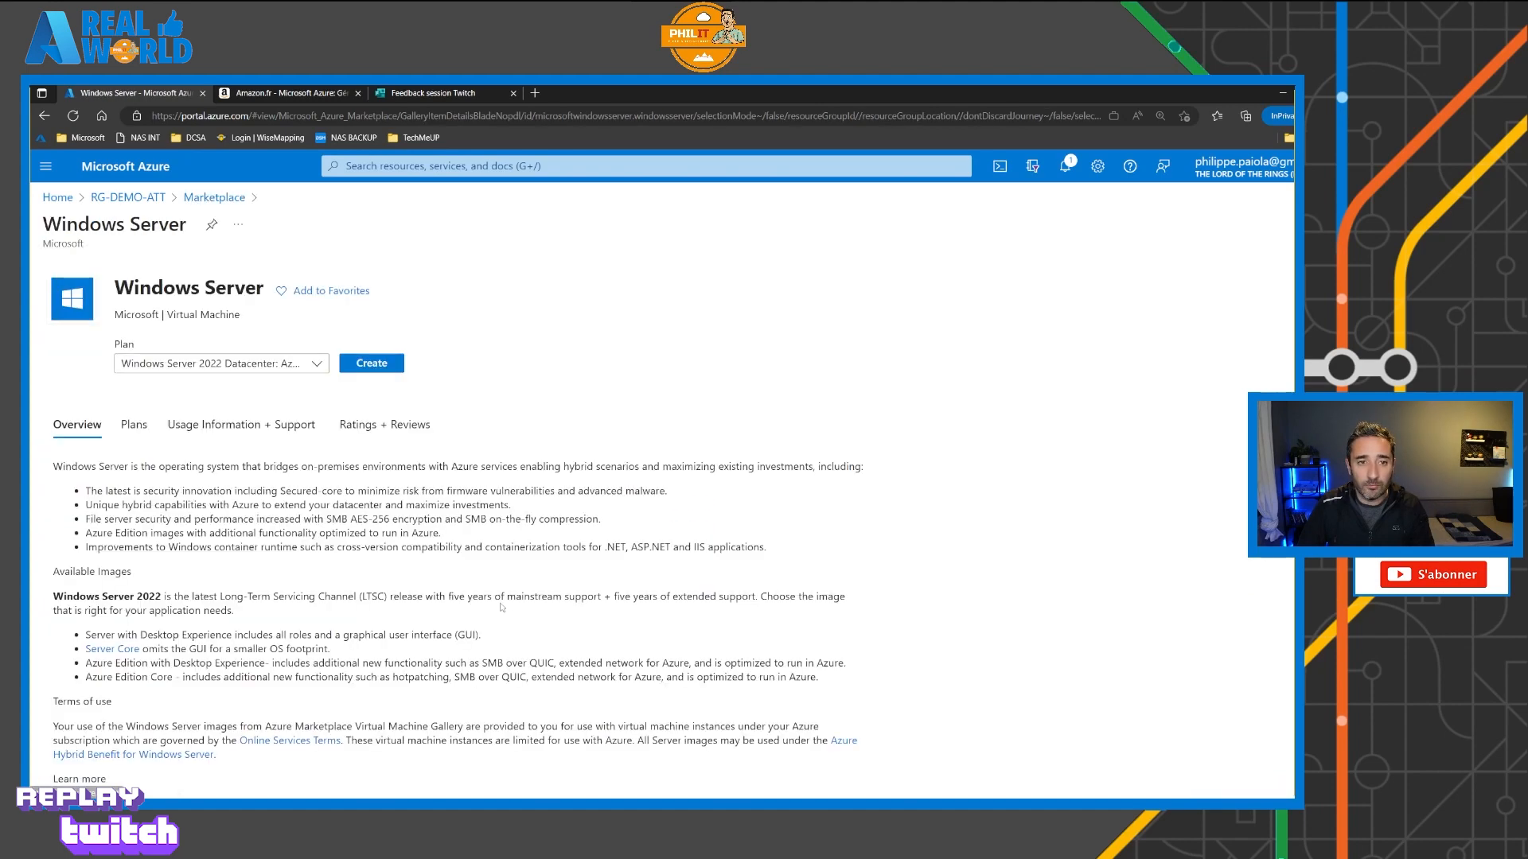
click(316, 388)
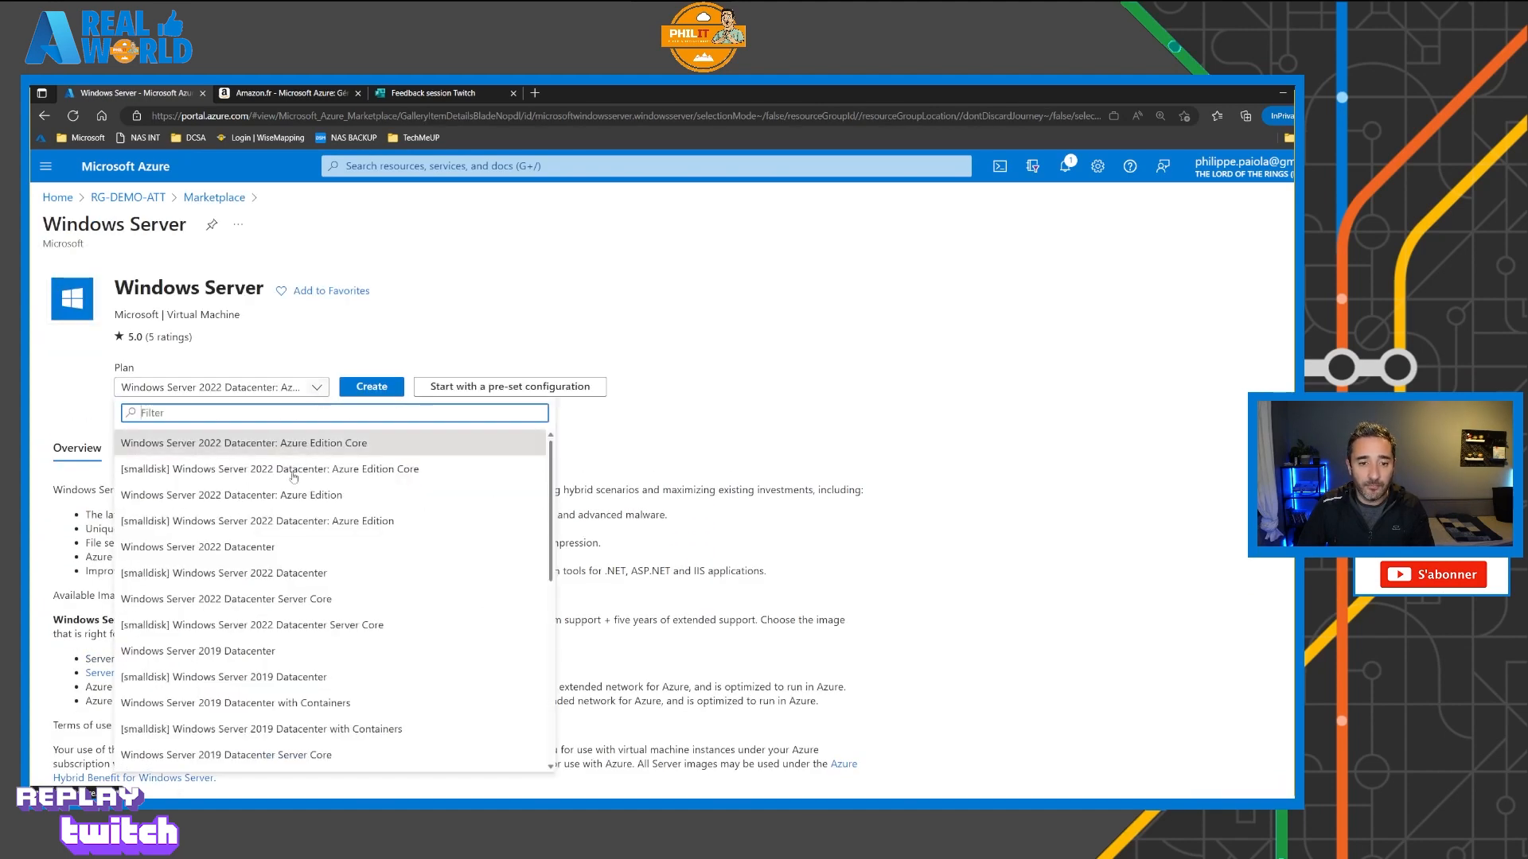
click(273, 649)
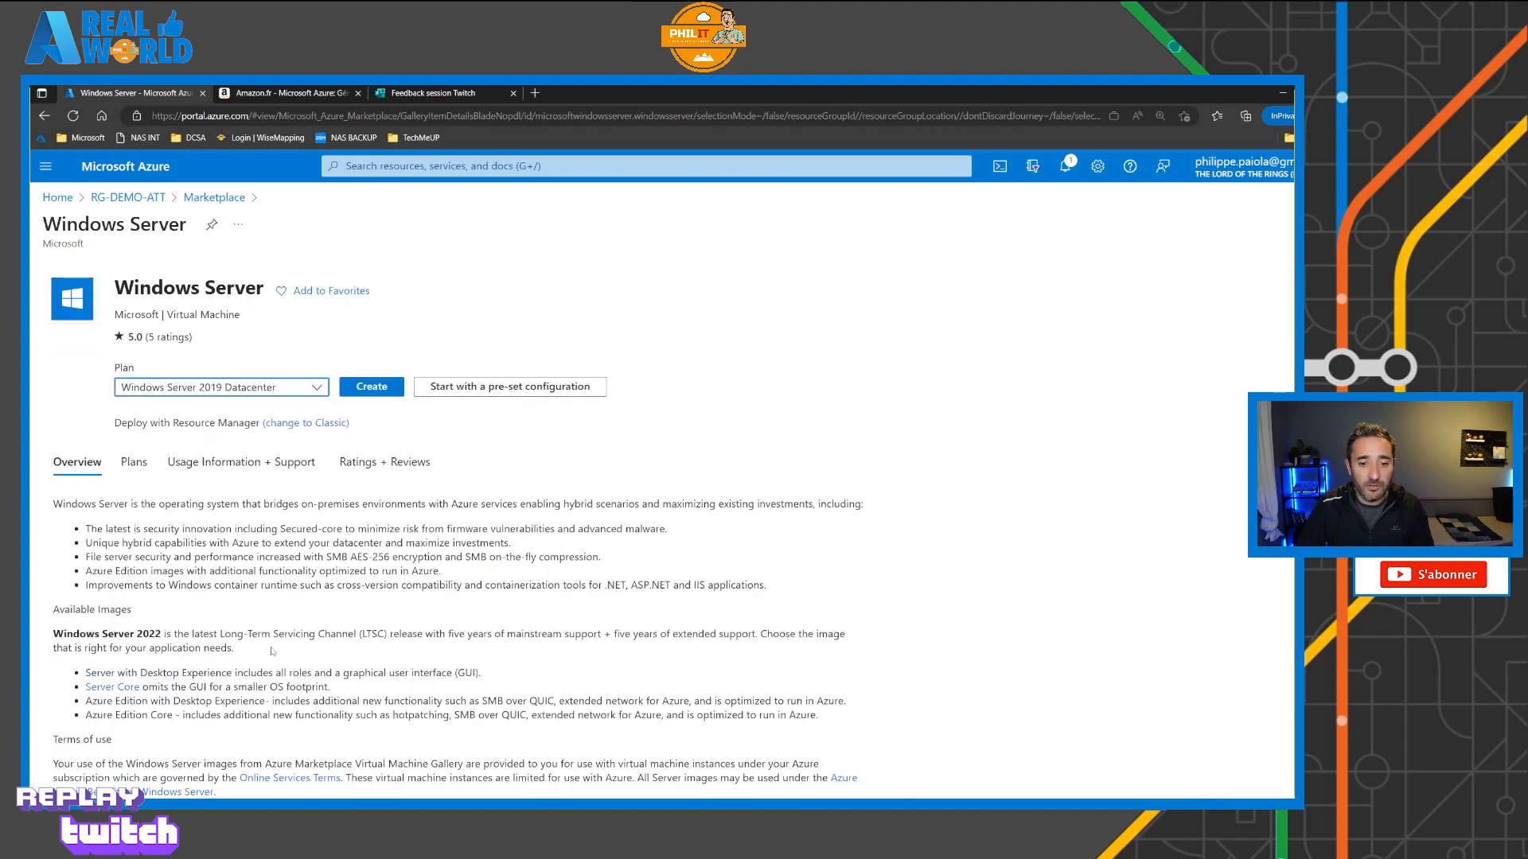
click(374, 395)
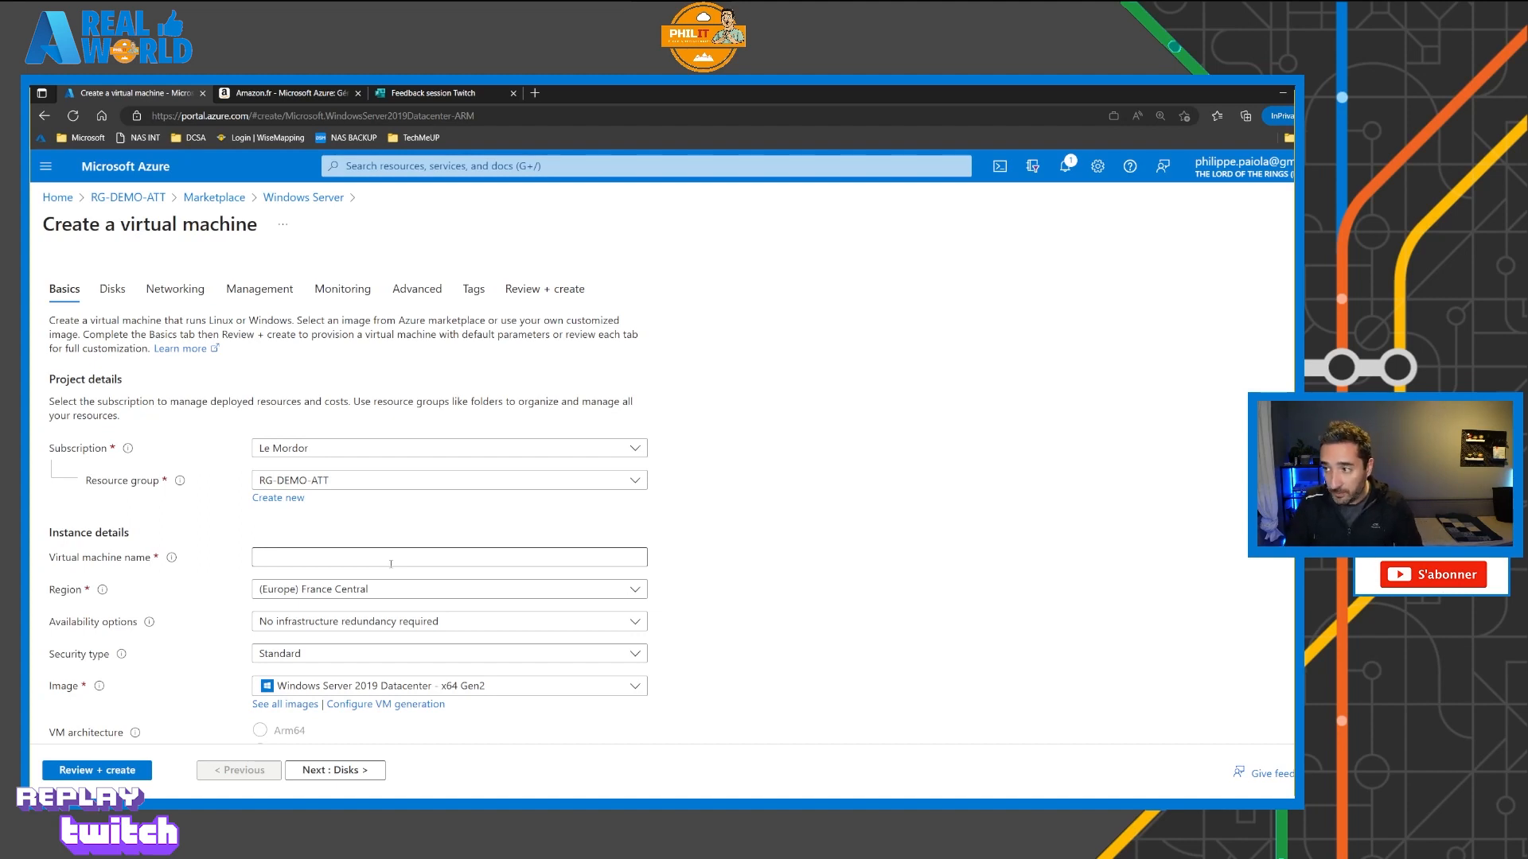
Step: Name the virtual machine W2K19-DC
click(391, 563)
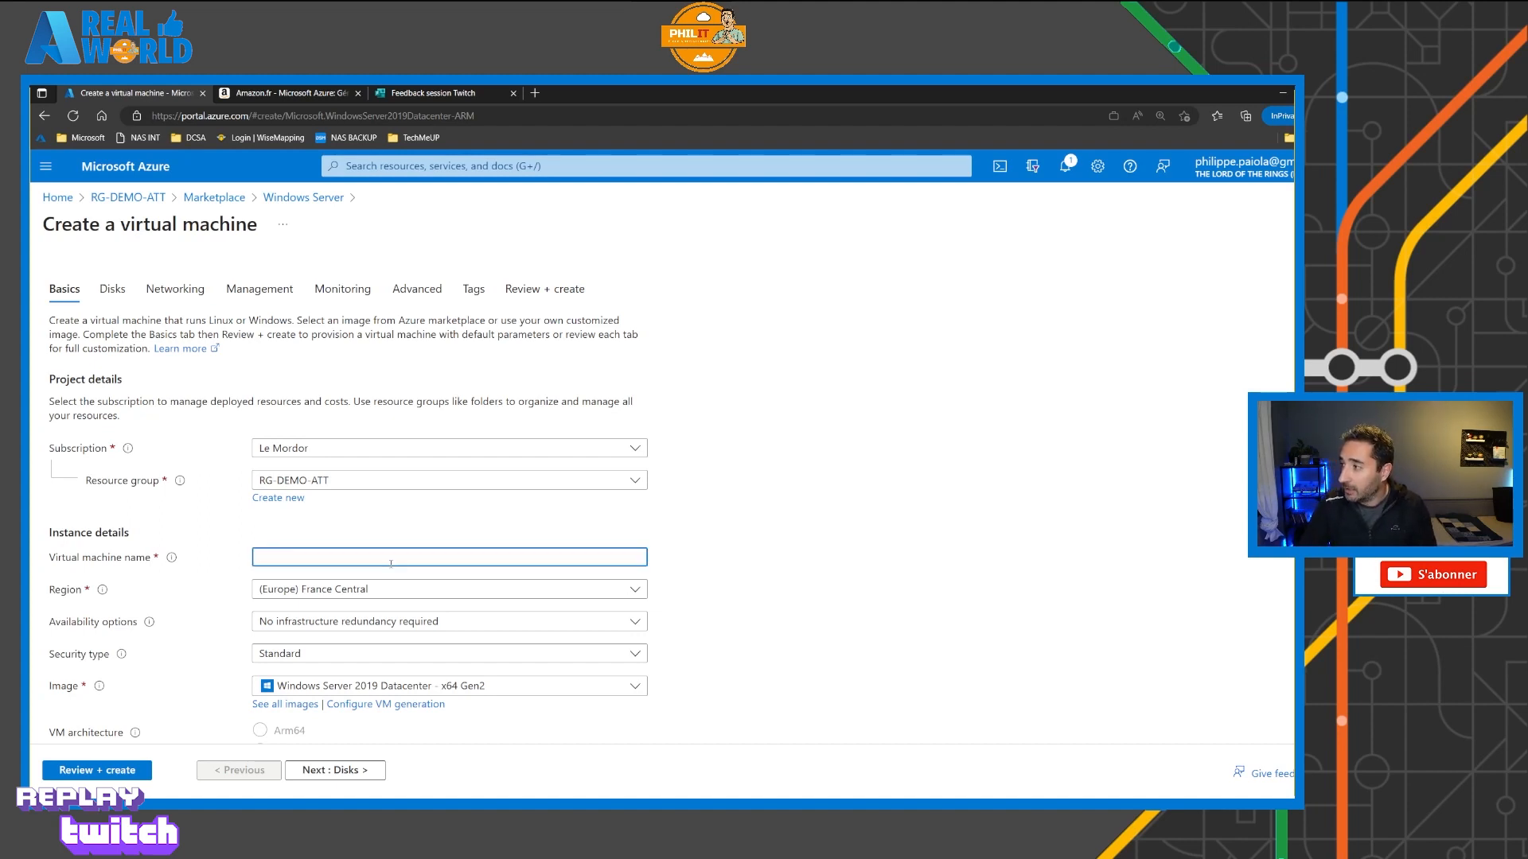
text(W)
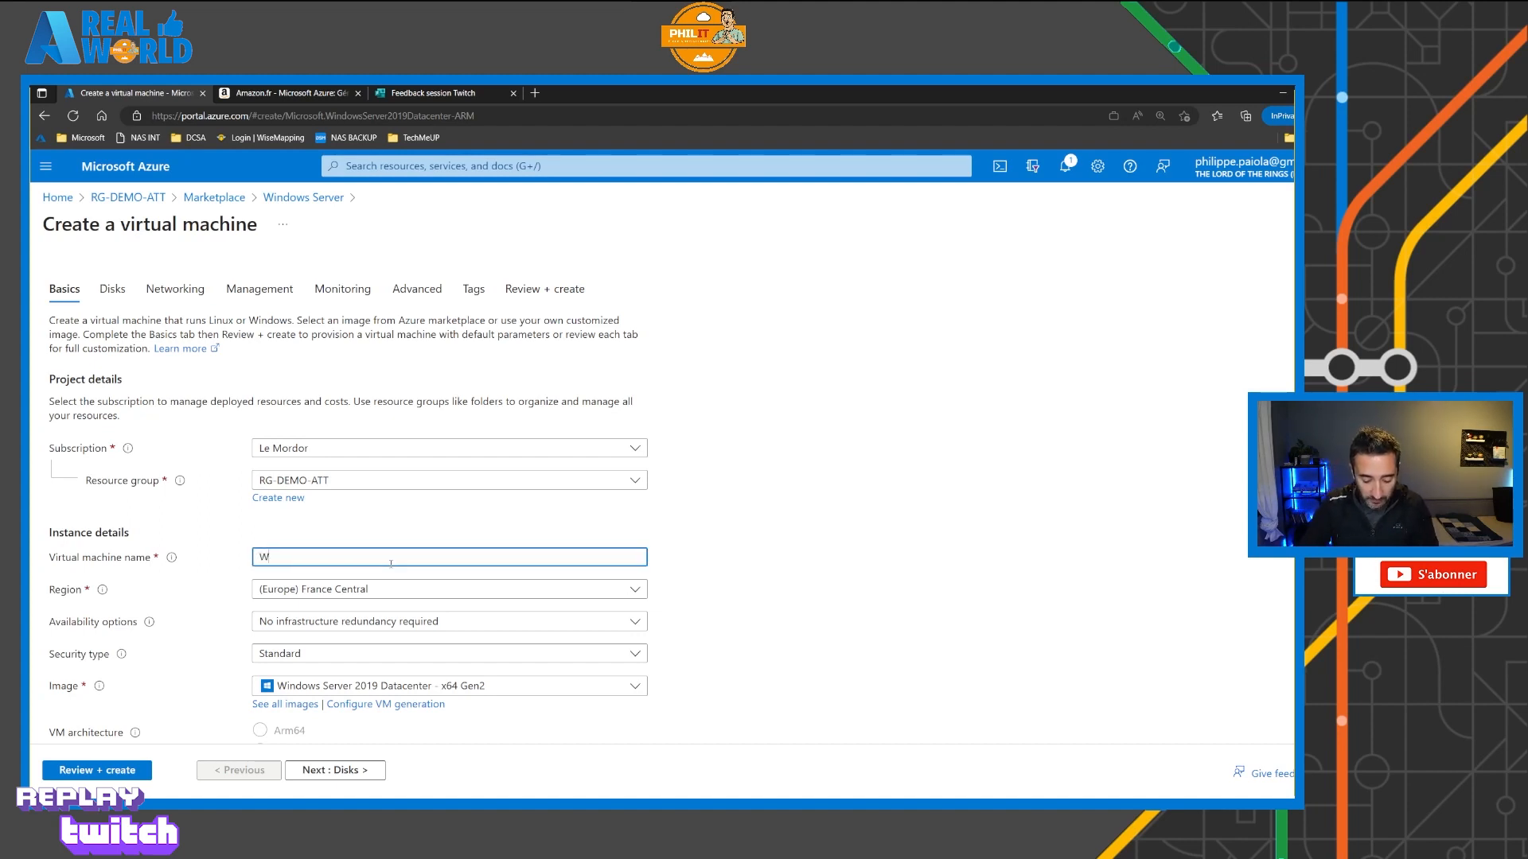
text(2K19)
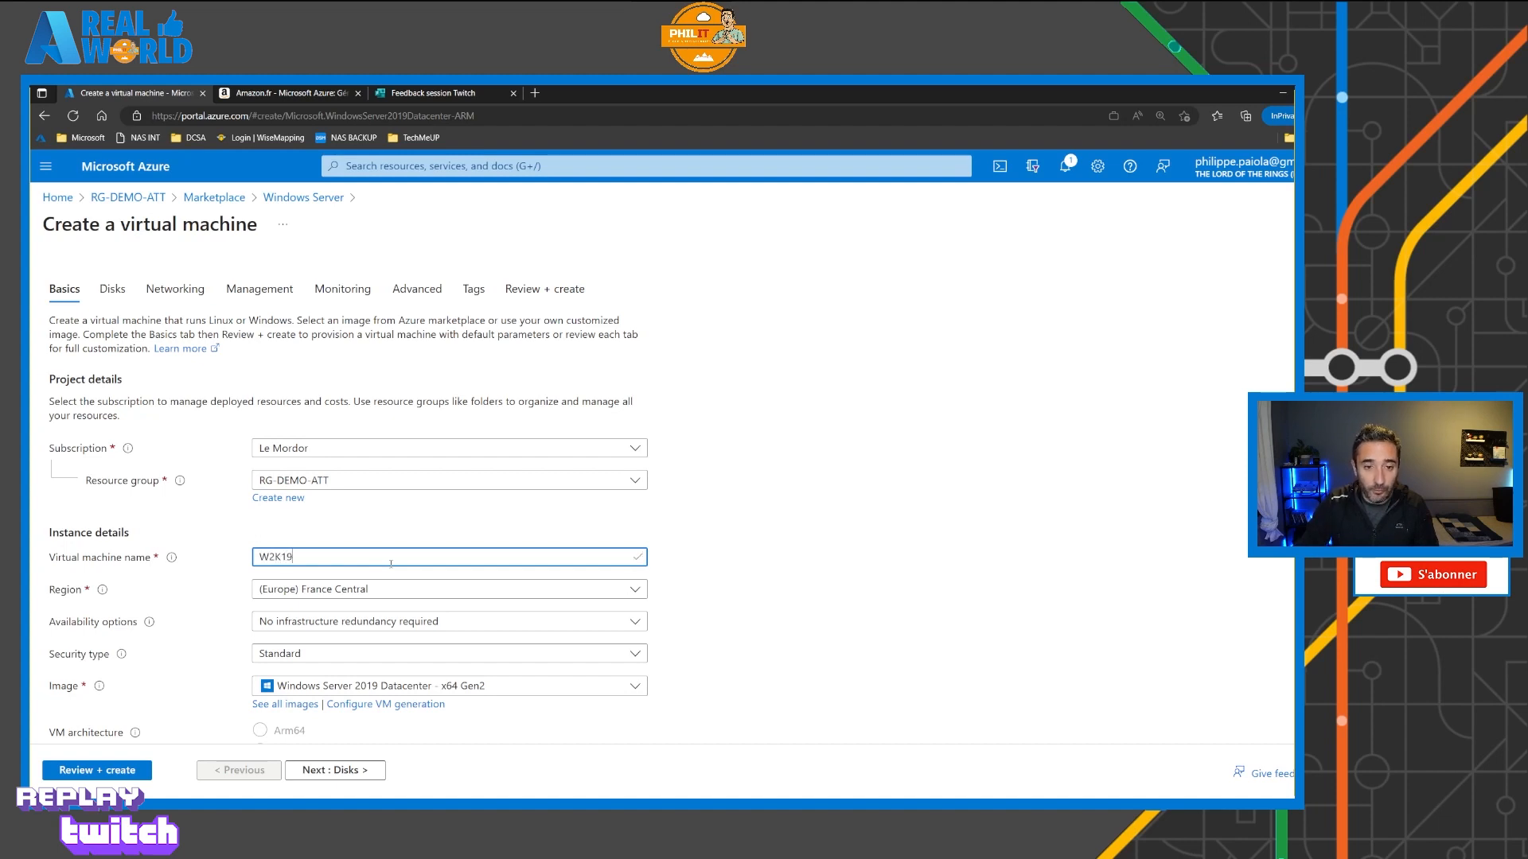
text(-DC)
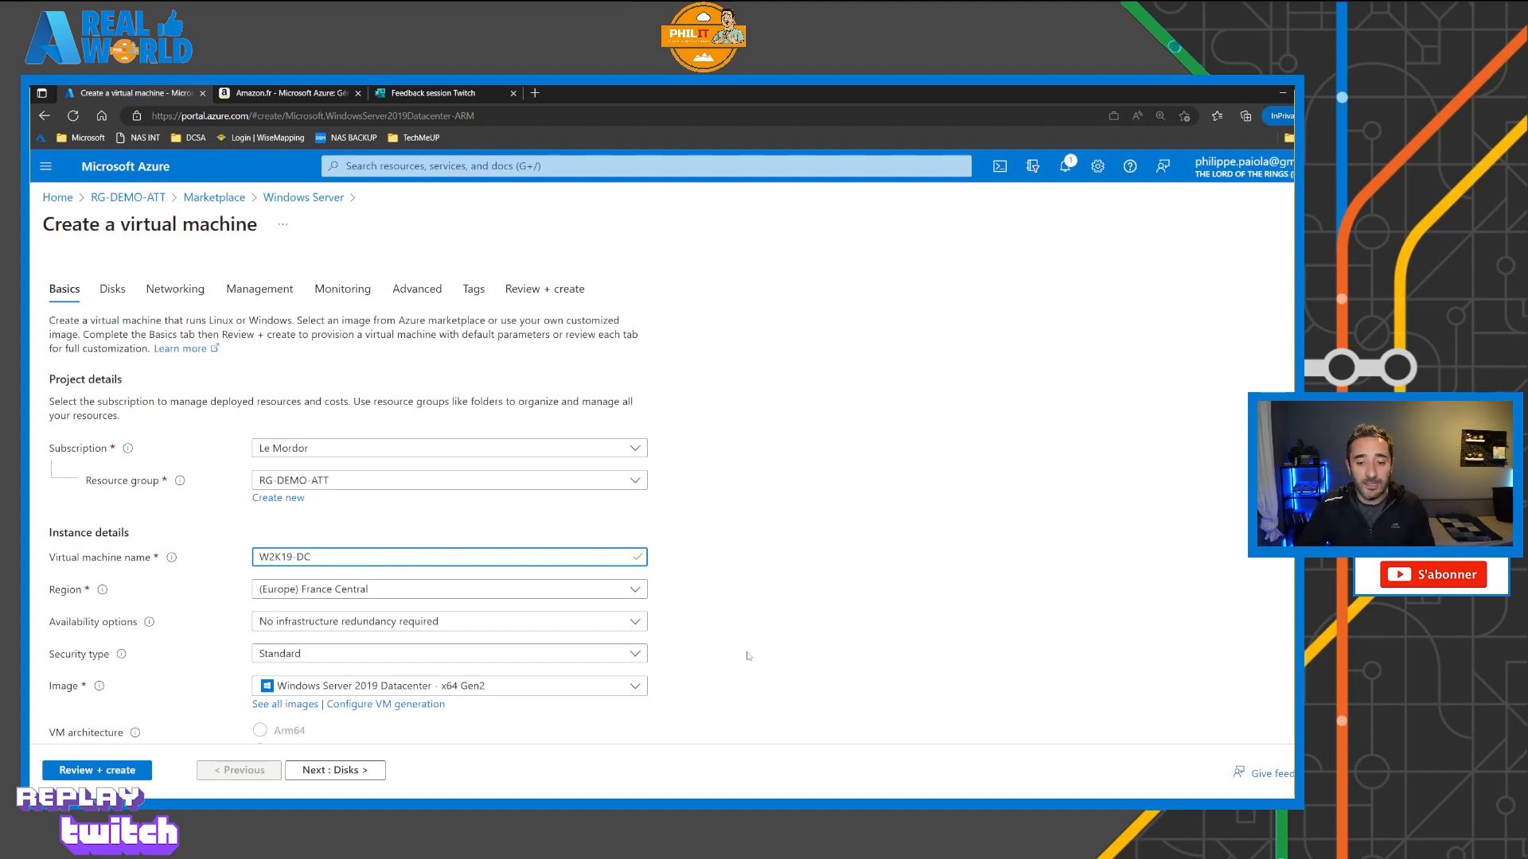
scroll(744, 654, down, 4)
Step: Enter the administrator username and a matching password, then continue to Disks
click(343, 641)
text(admintd)
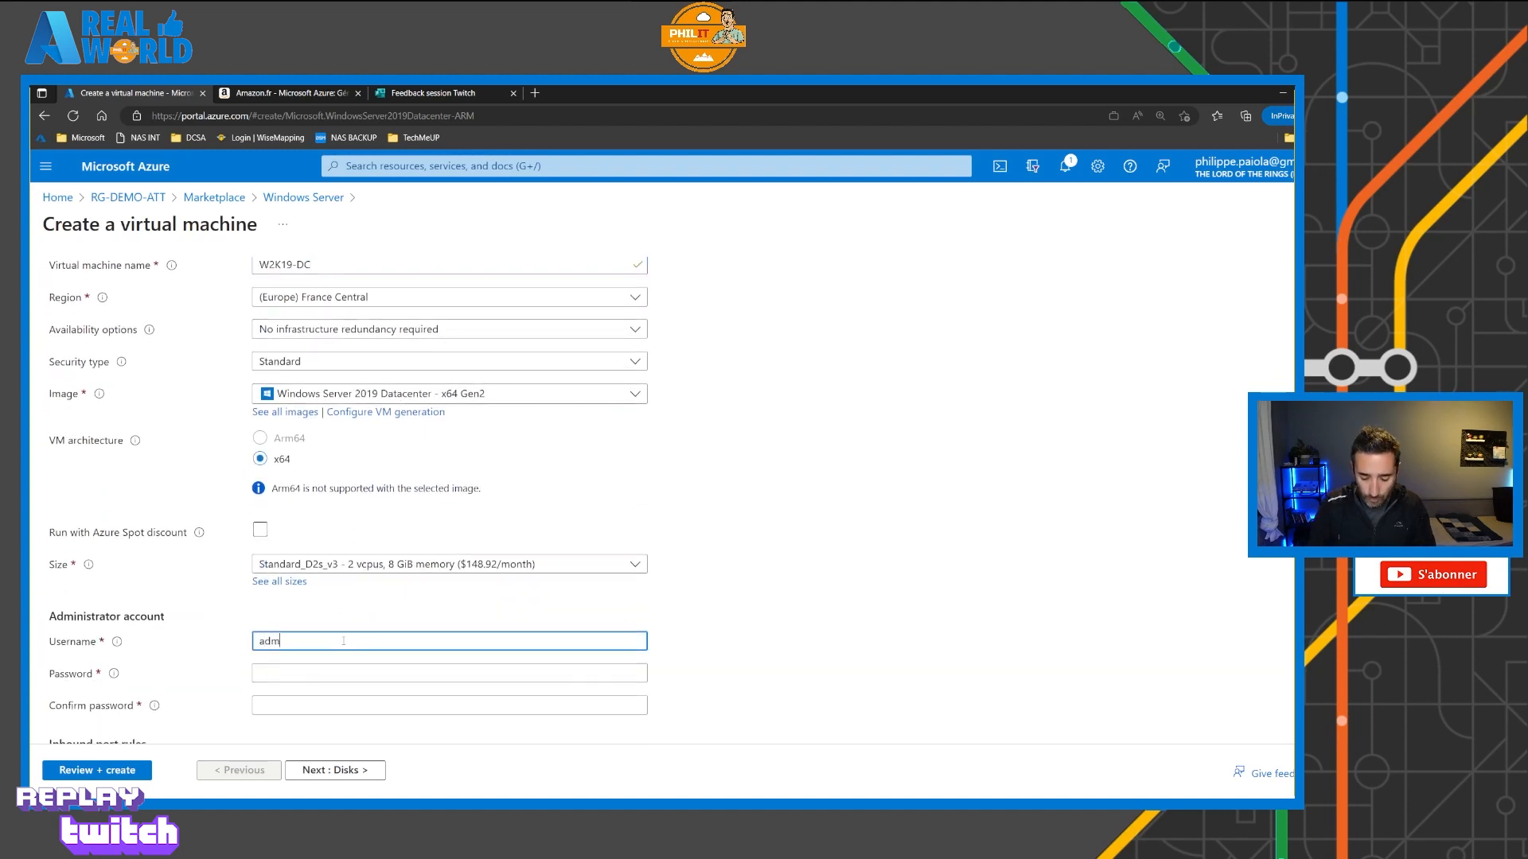
key(Tab)
text(••••••••••)
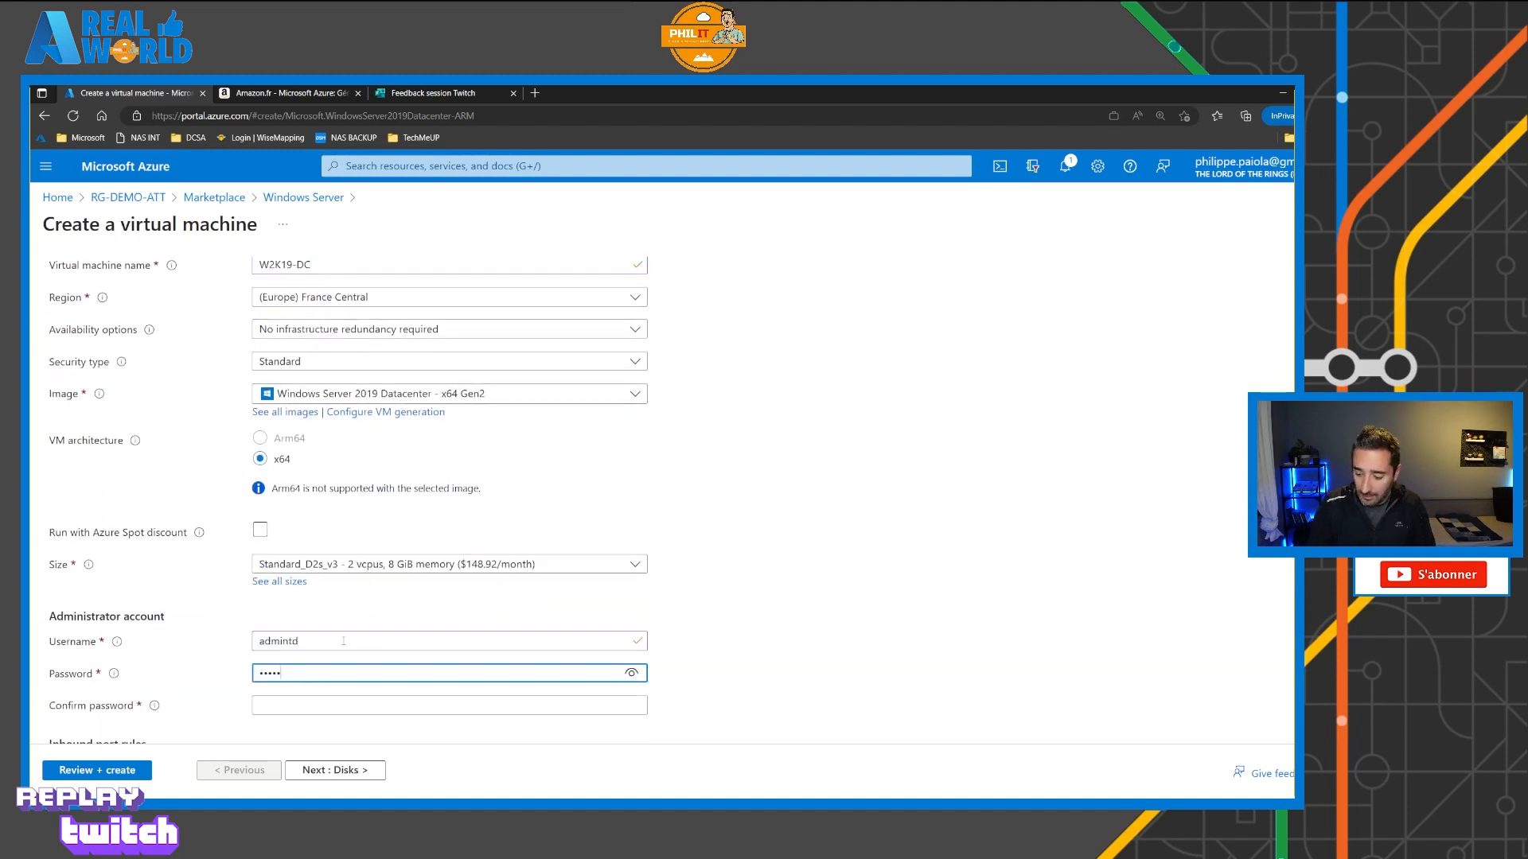
text(••)
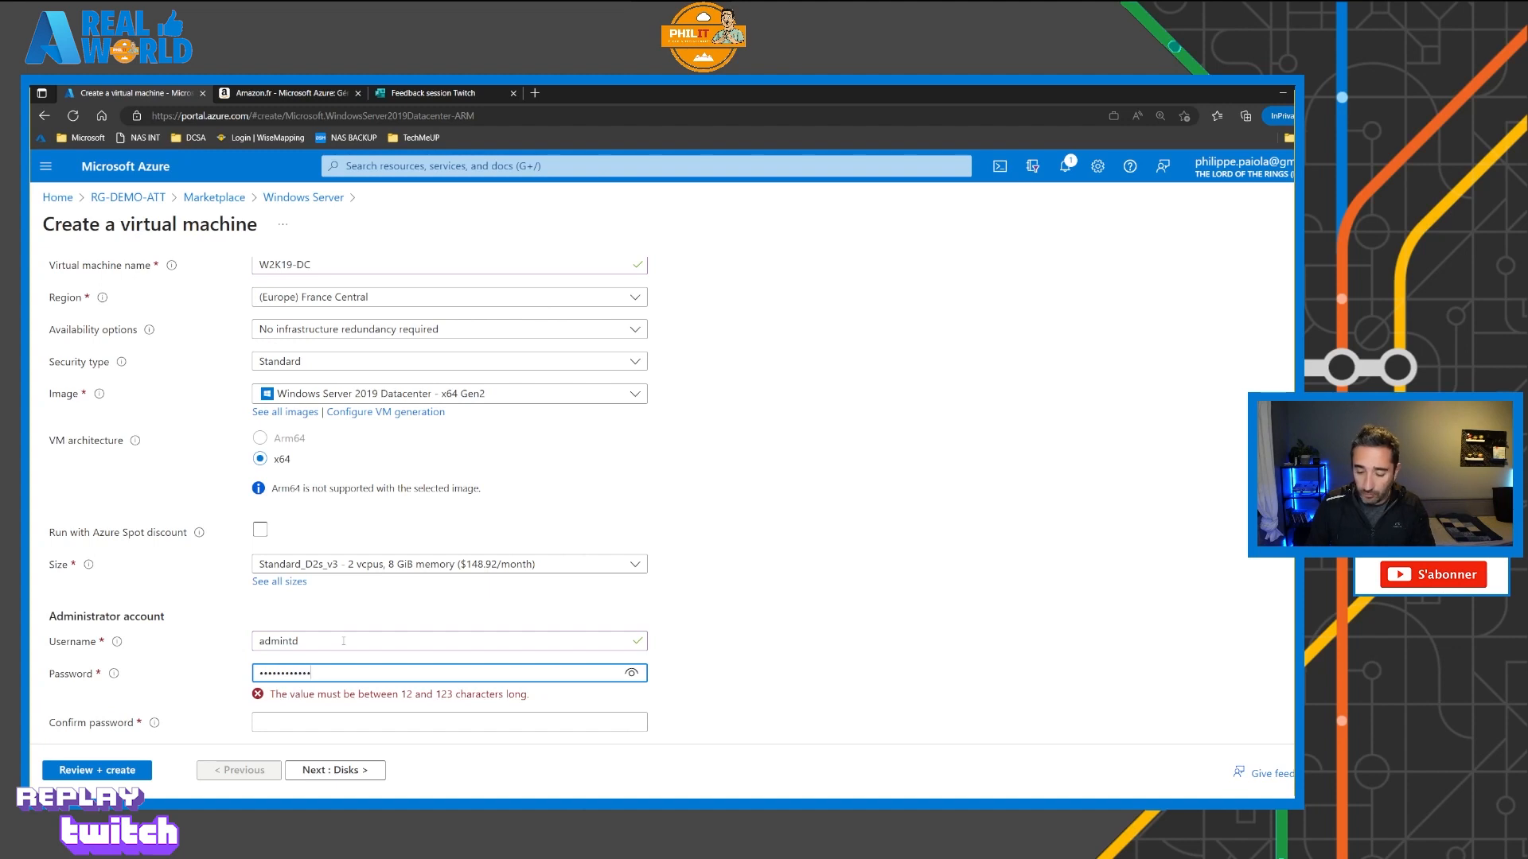
key(Tab)
text(•••••••••••)
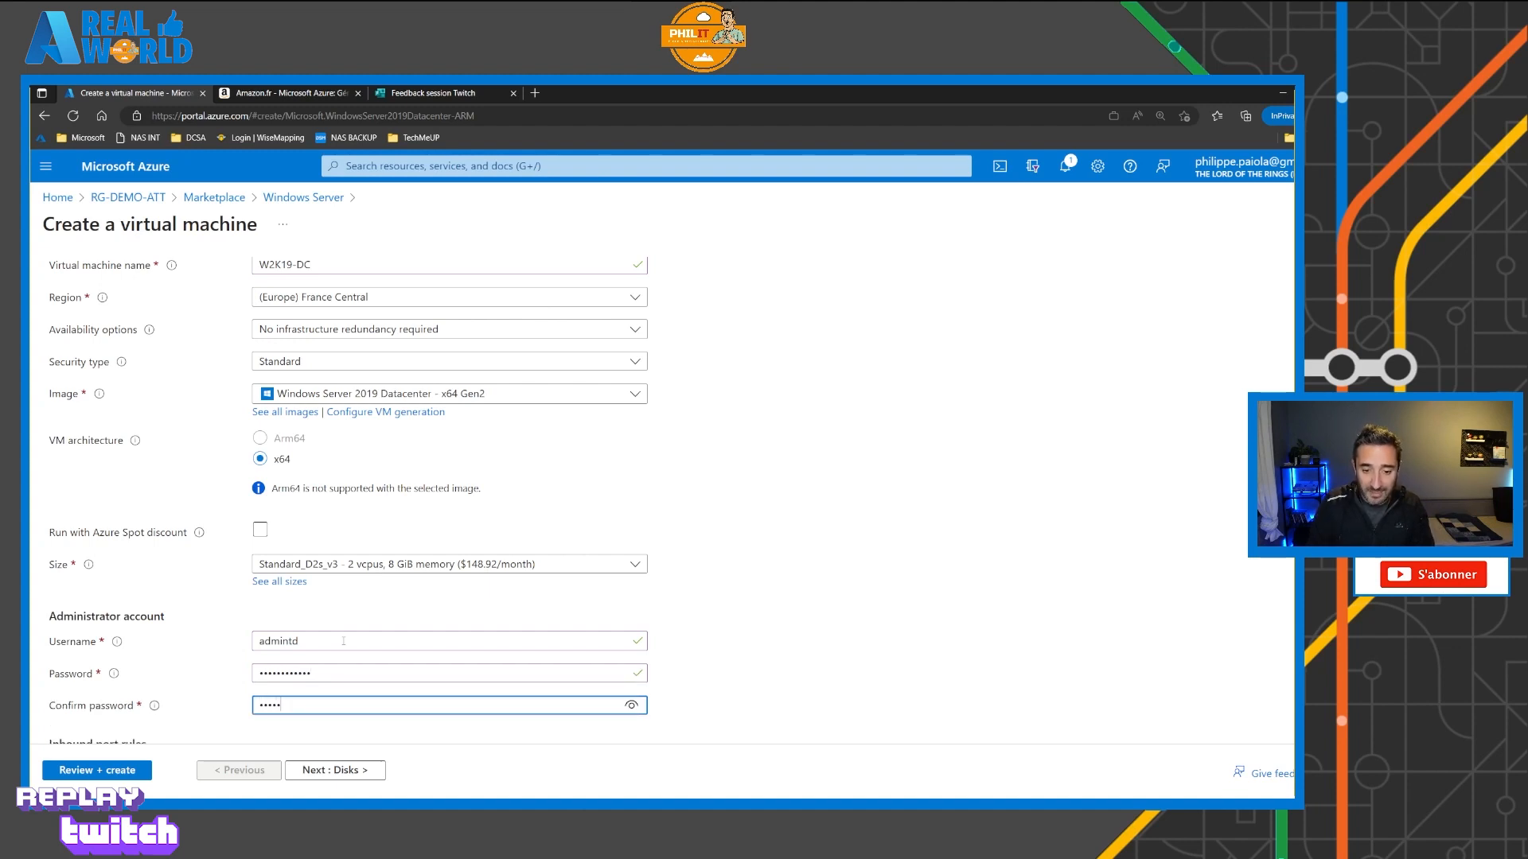
text(•)
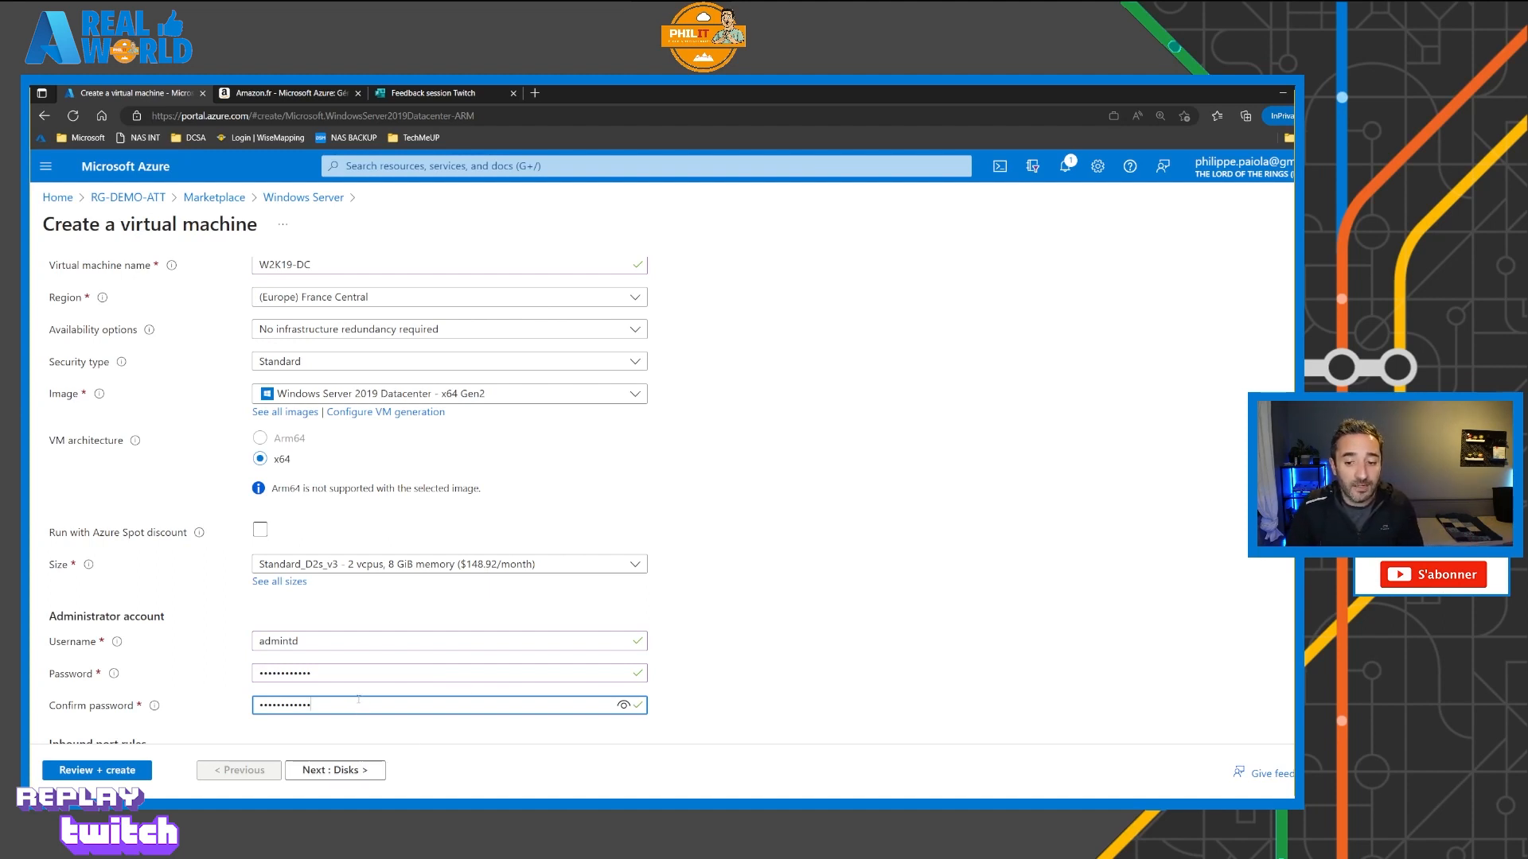
click(347, 770)
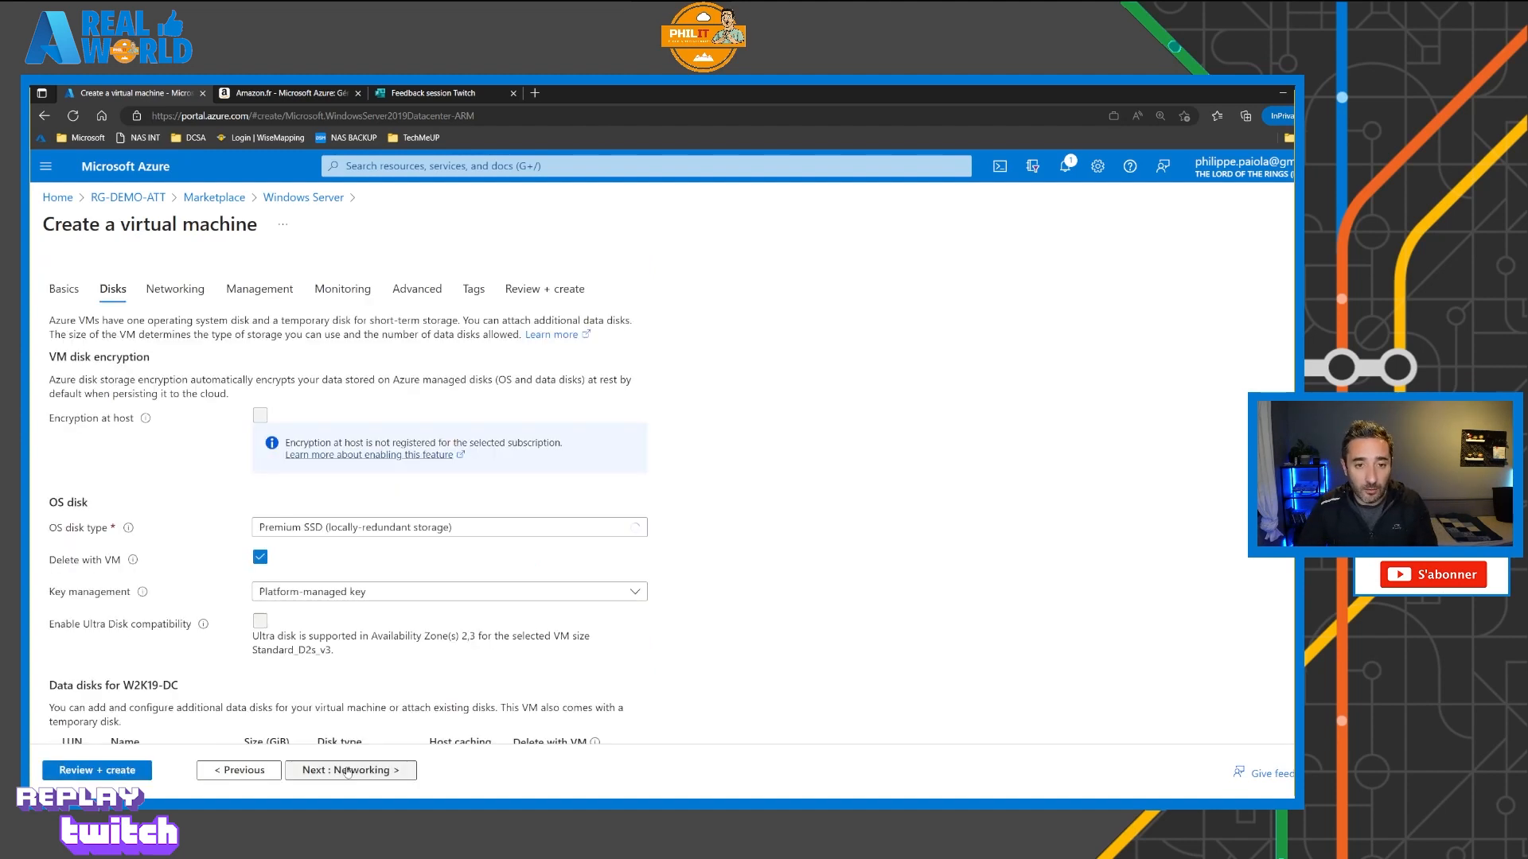
Step: On Networking, create a new virtual network vnet-prod with address range 10.1.0.0/16
click(347, 770)
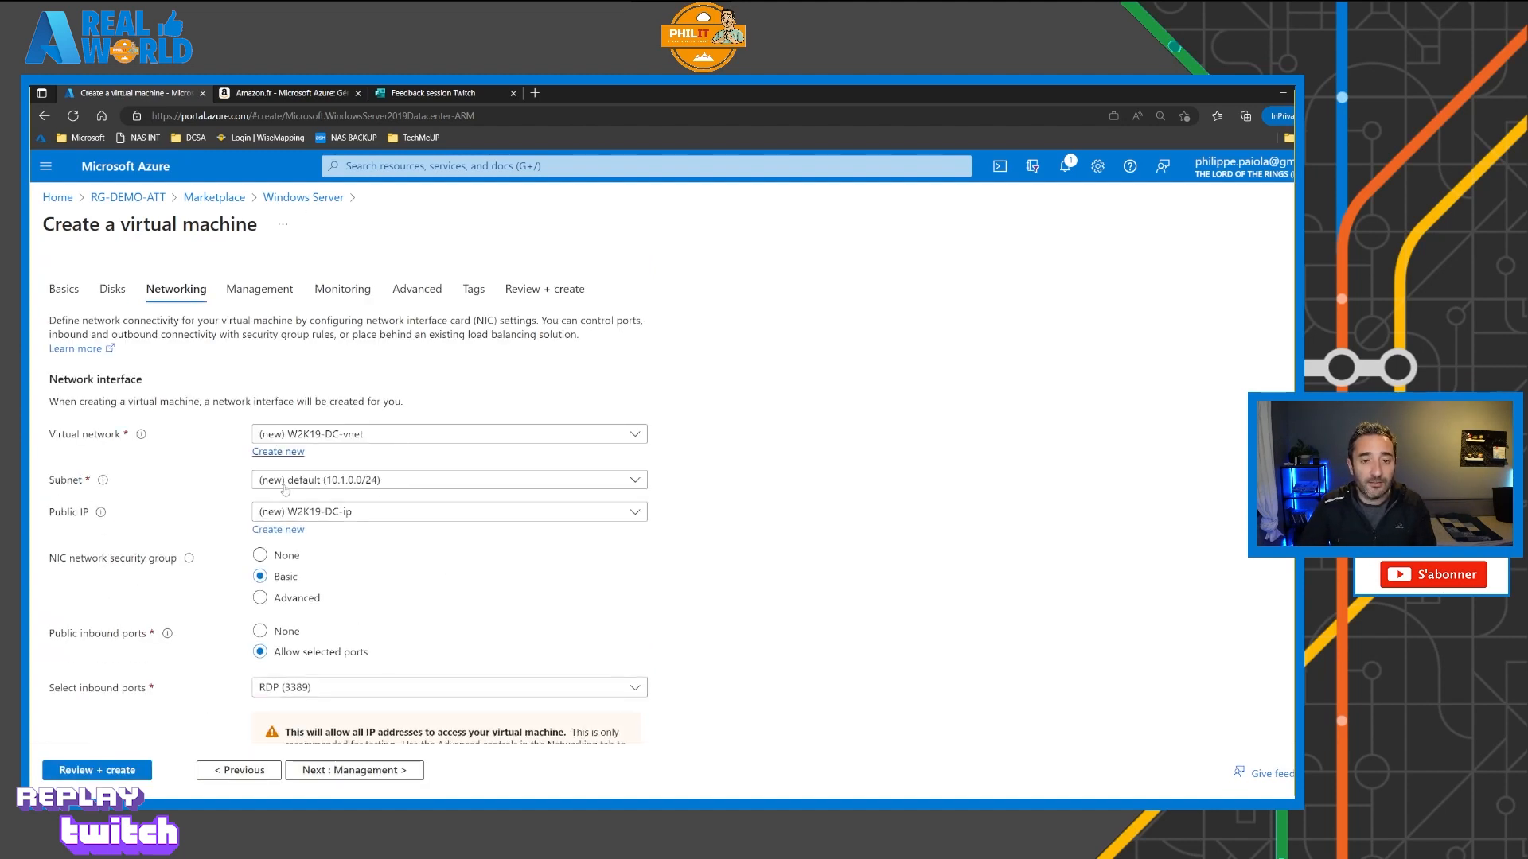
click(299, 454)
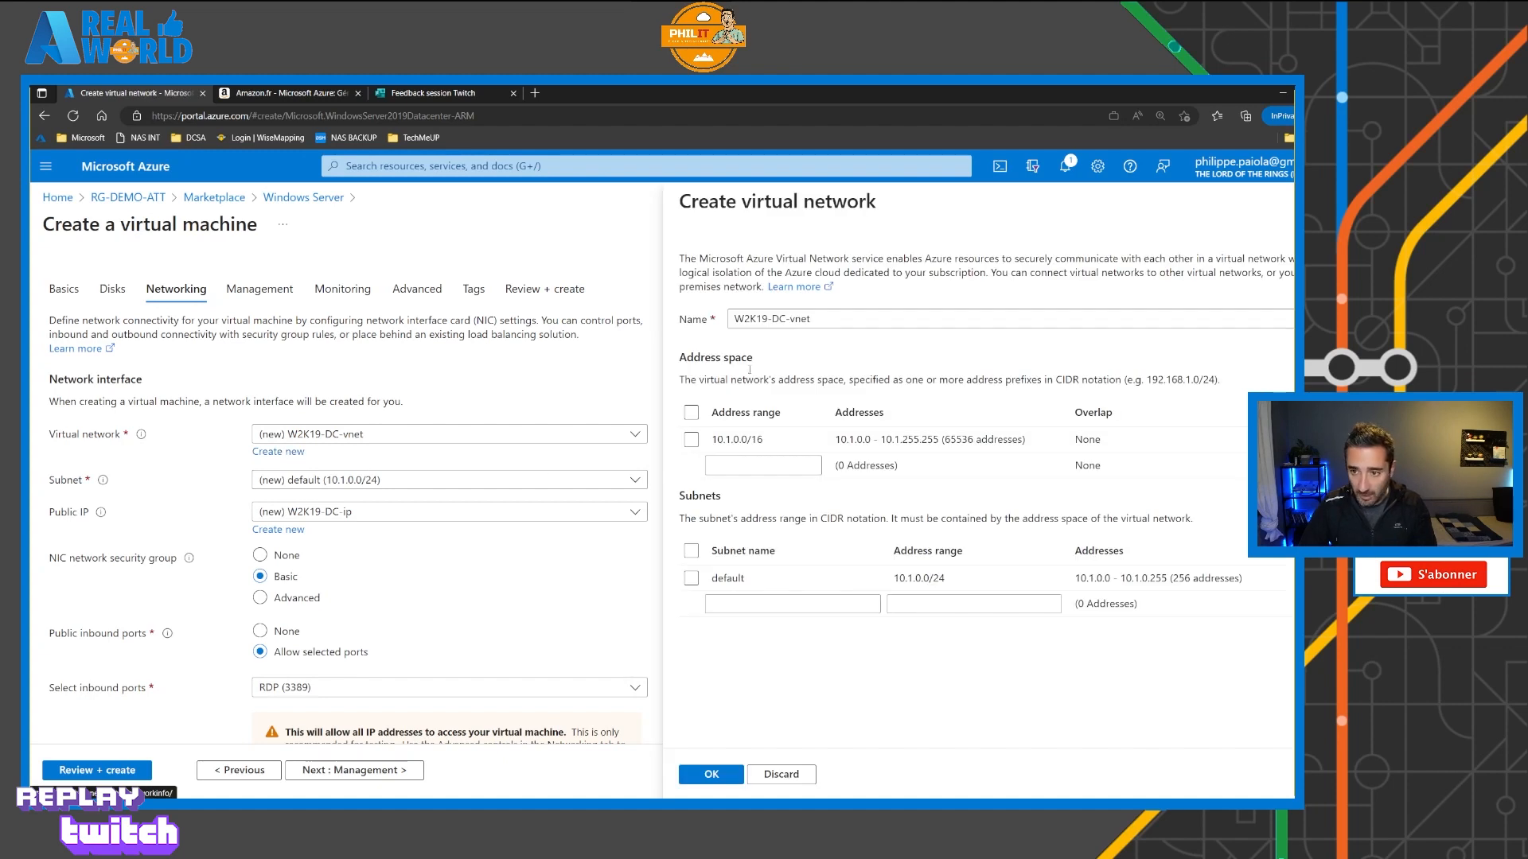
triple_click(823, 318)
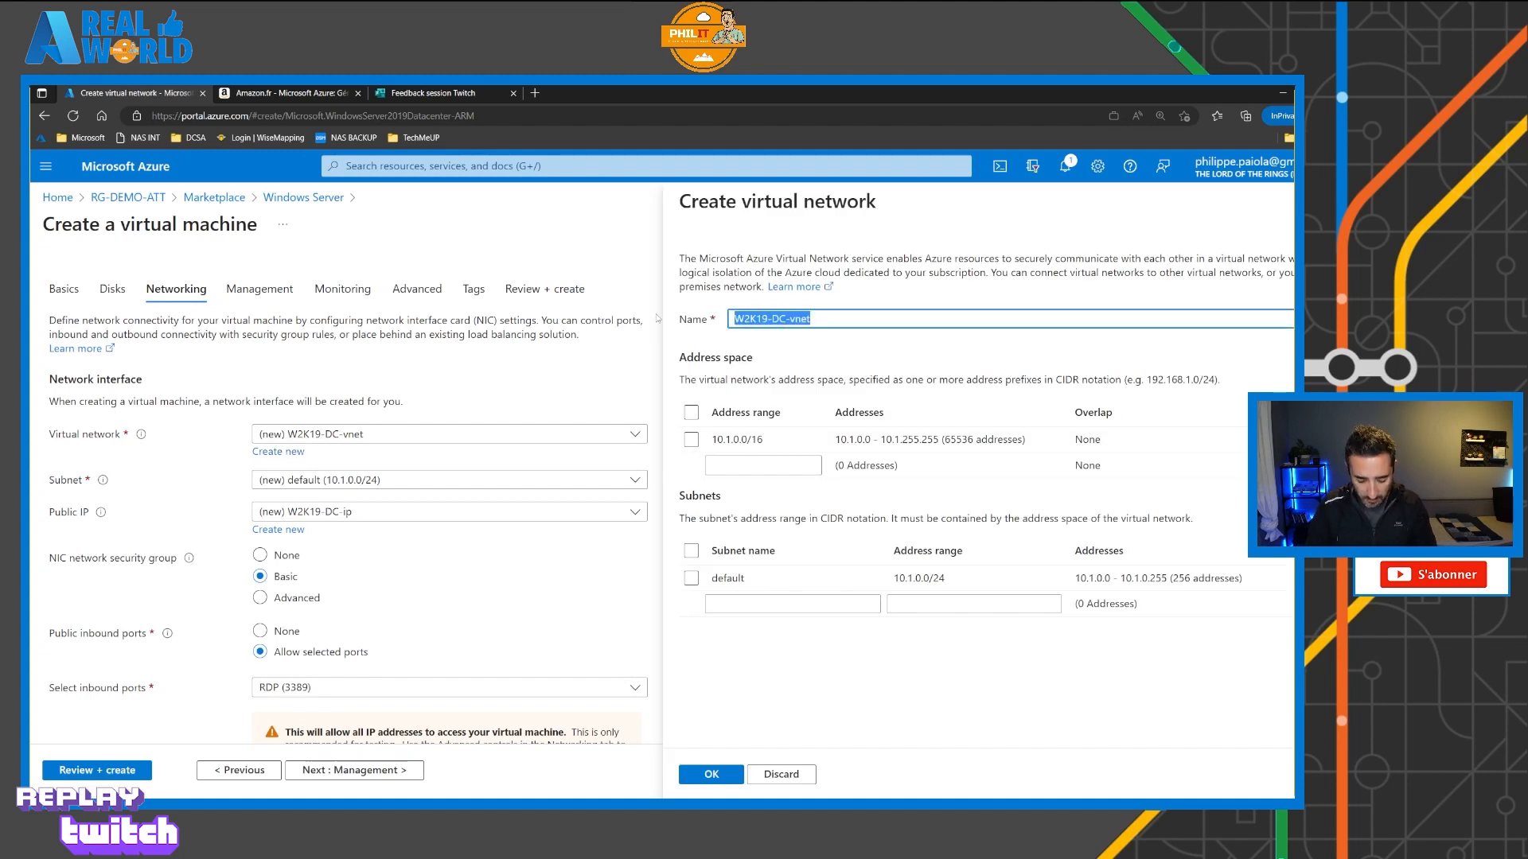
text(vnet-prod)
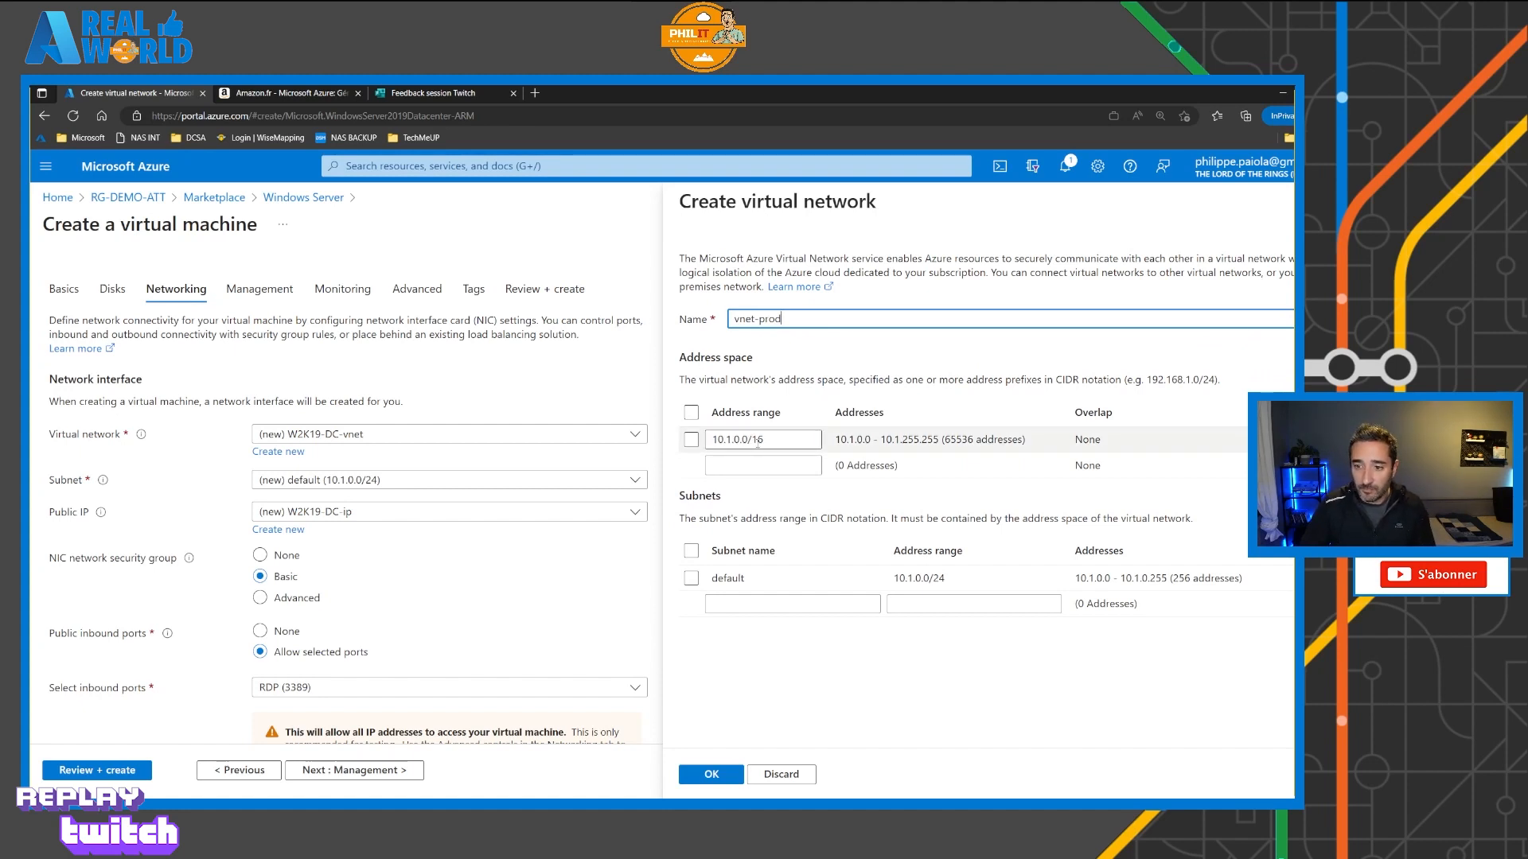
click(757, 442)
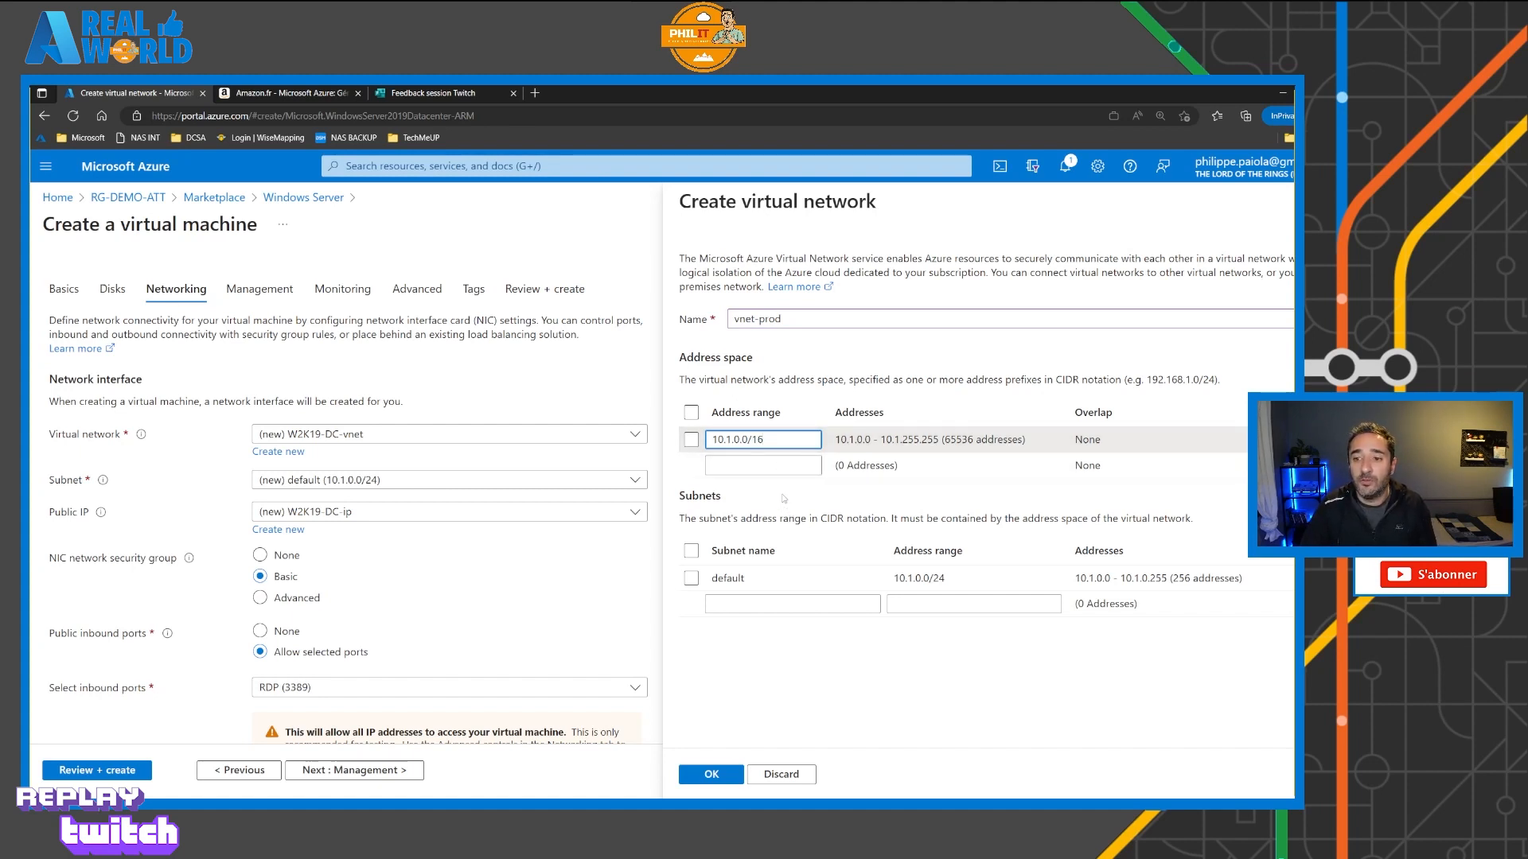
Step: Rename the default subnet to Production, add AzureBastionSubnet 10.1.1.0/24, and apply the network
double_click(776, 582)
text(Production)
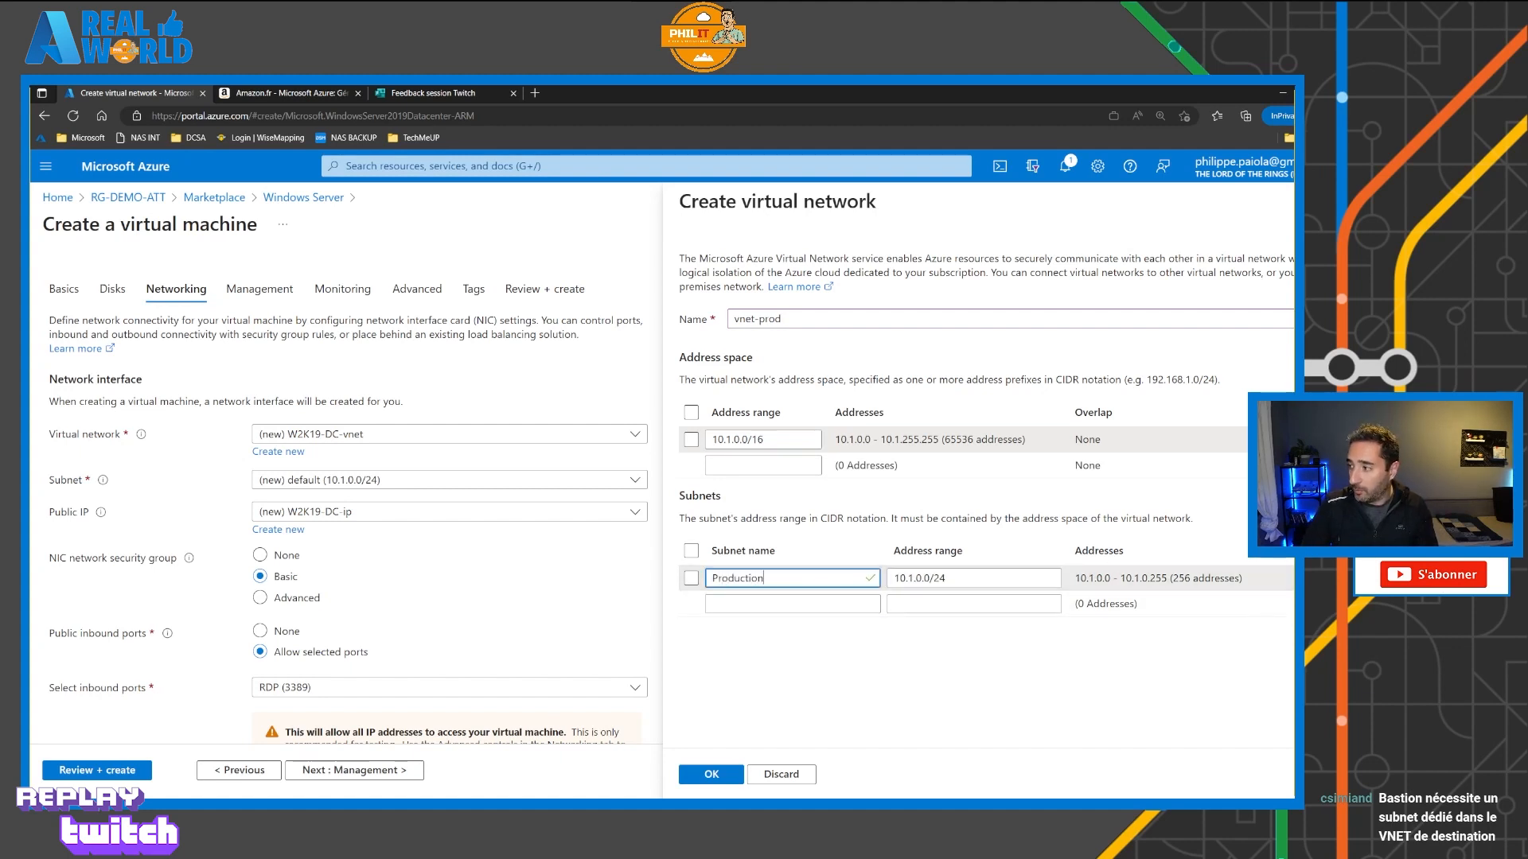
click(798, 604)
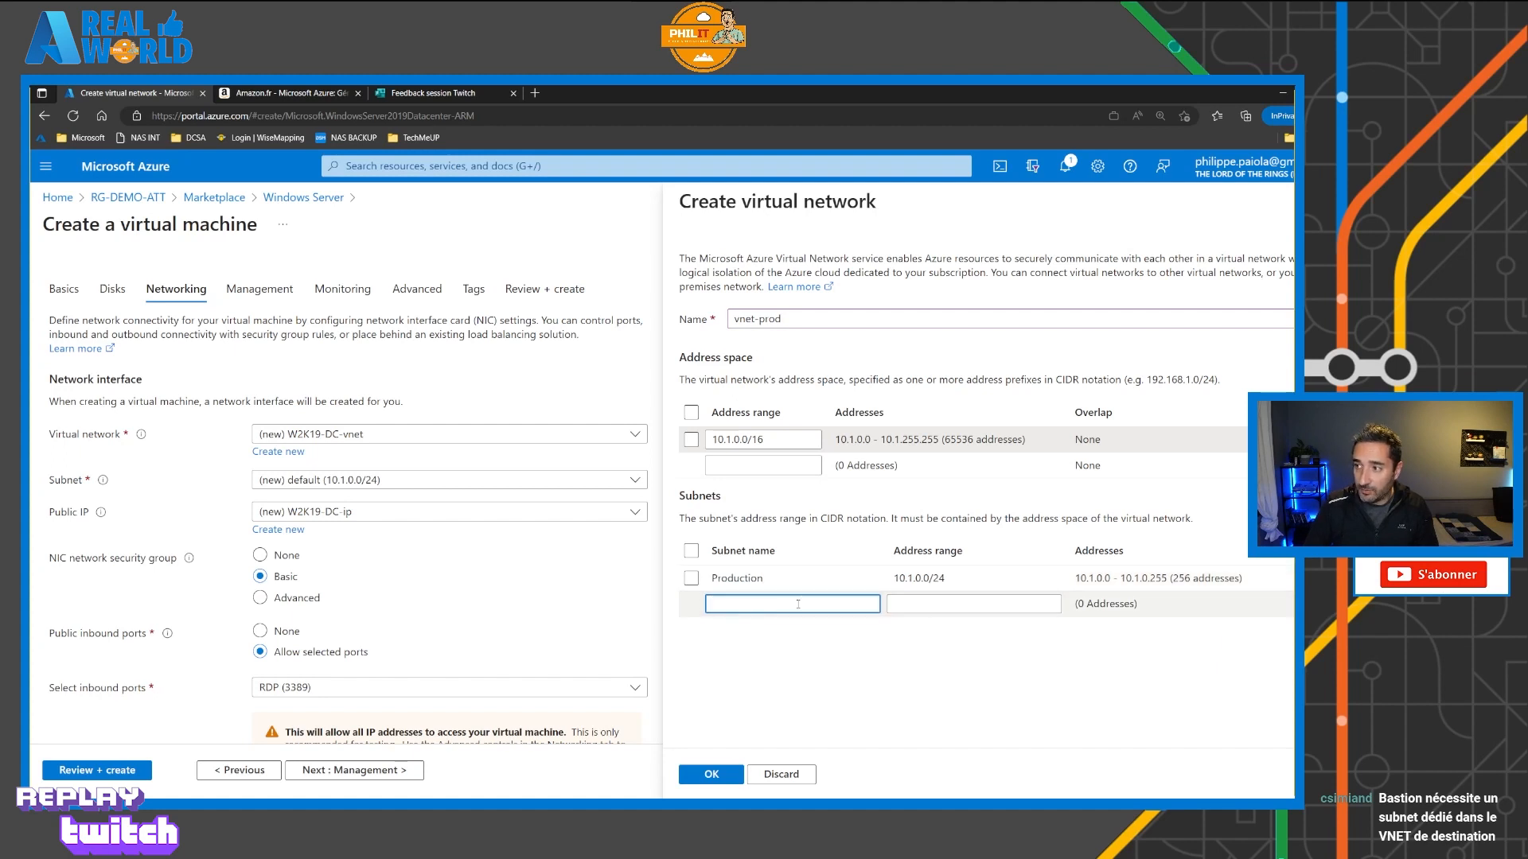
text(Azure)
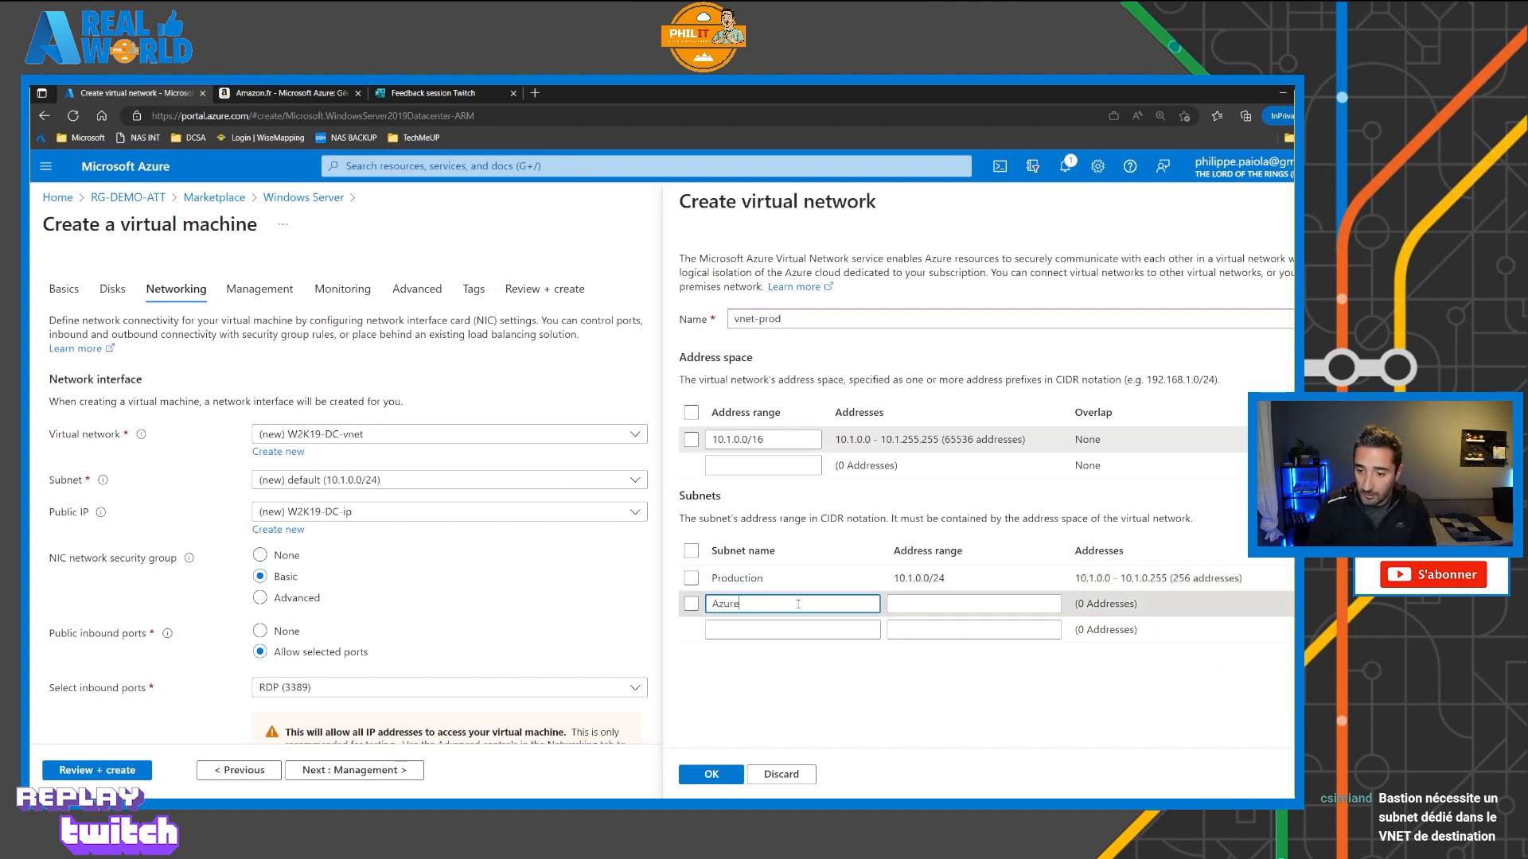
text(BastionSubnet)
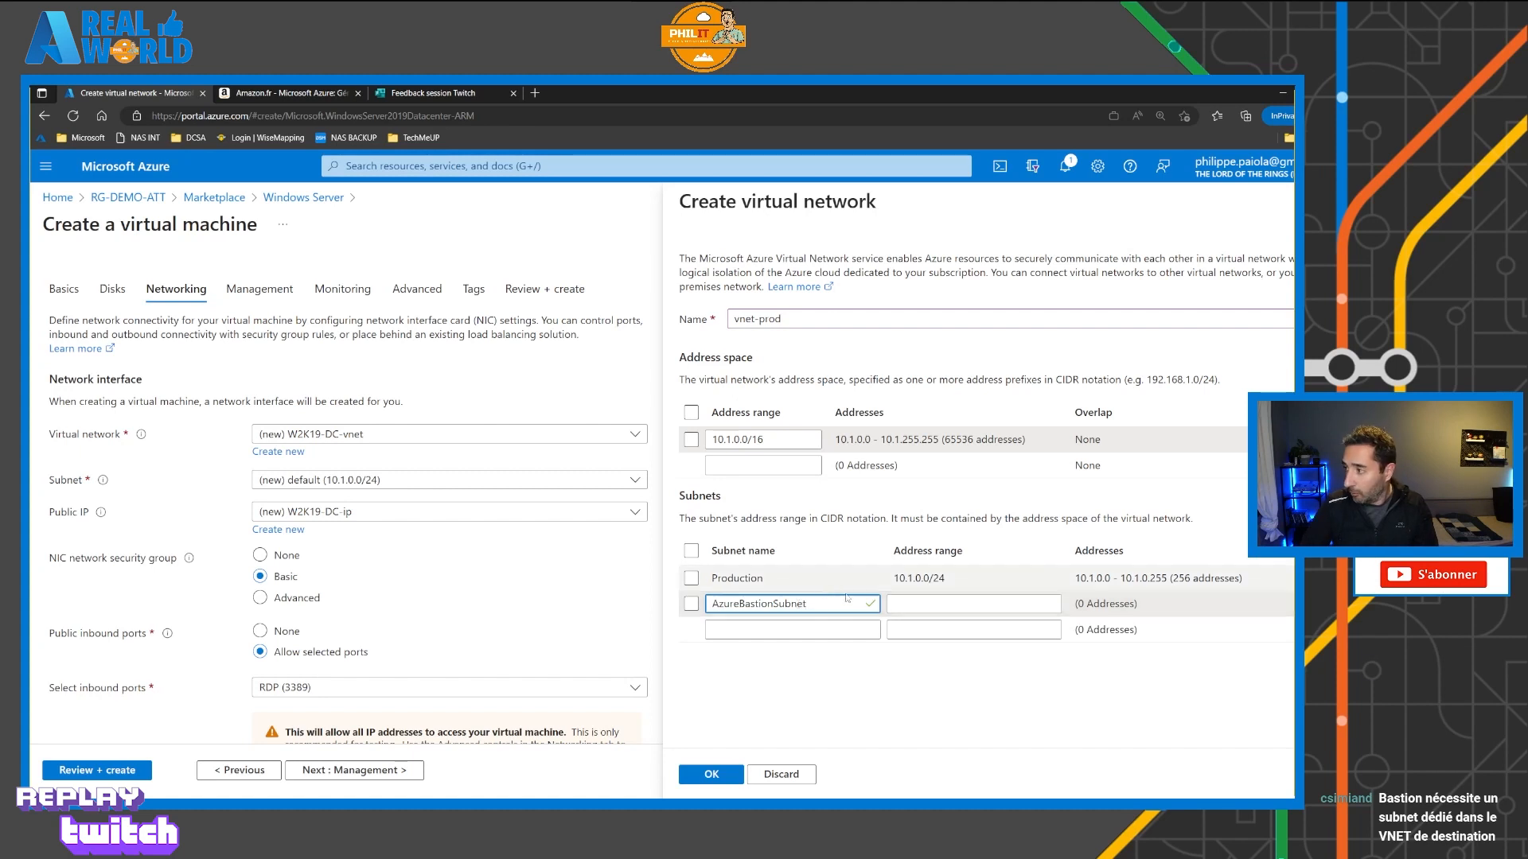
click(915, 605)
text(10.1.1)
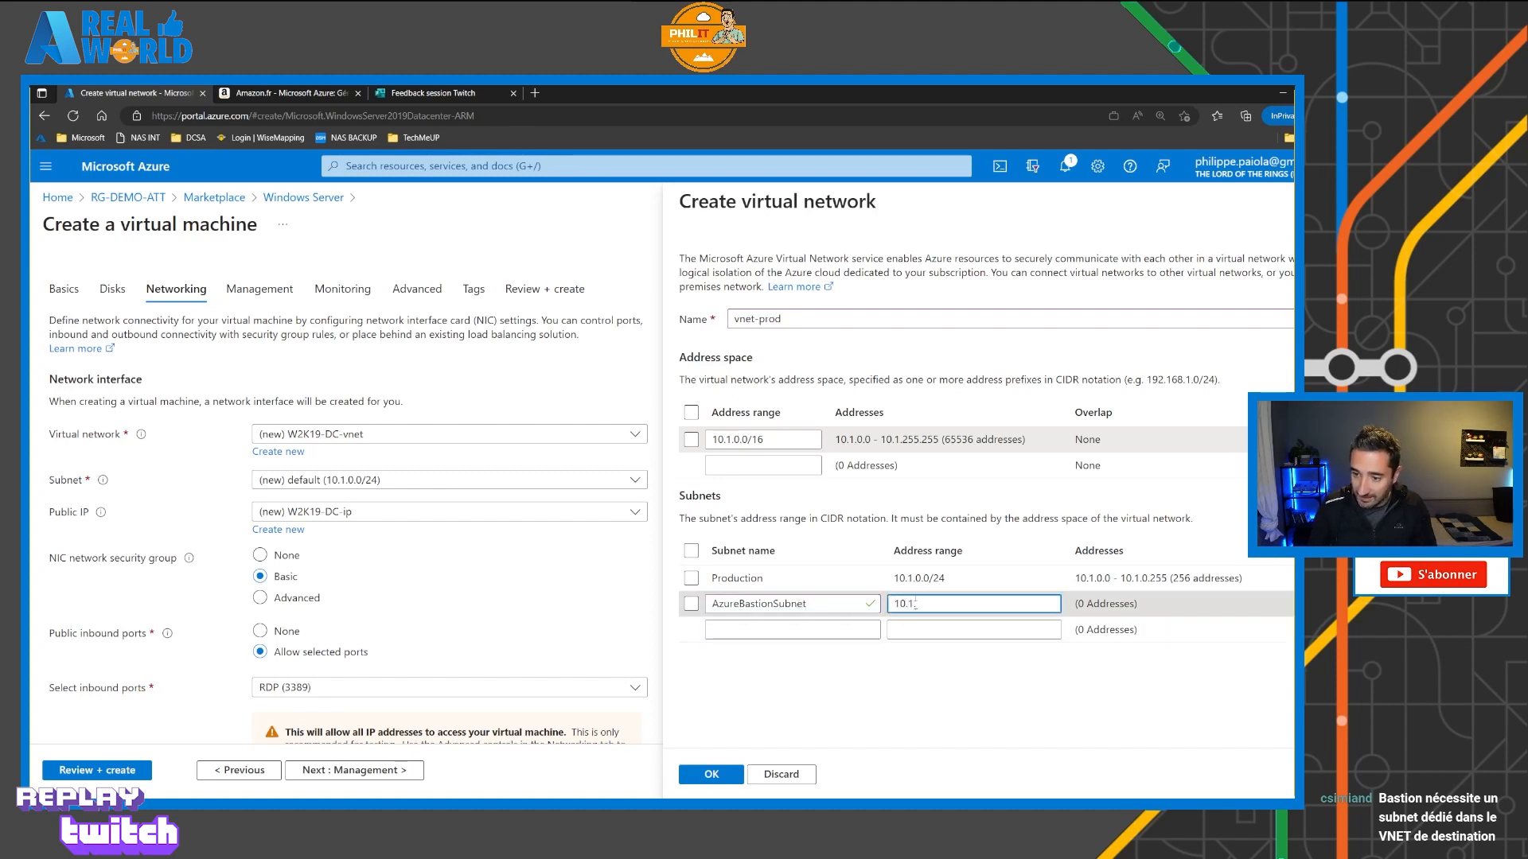
text(.0/)
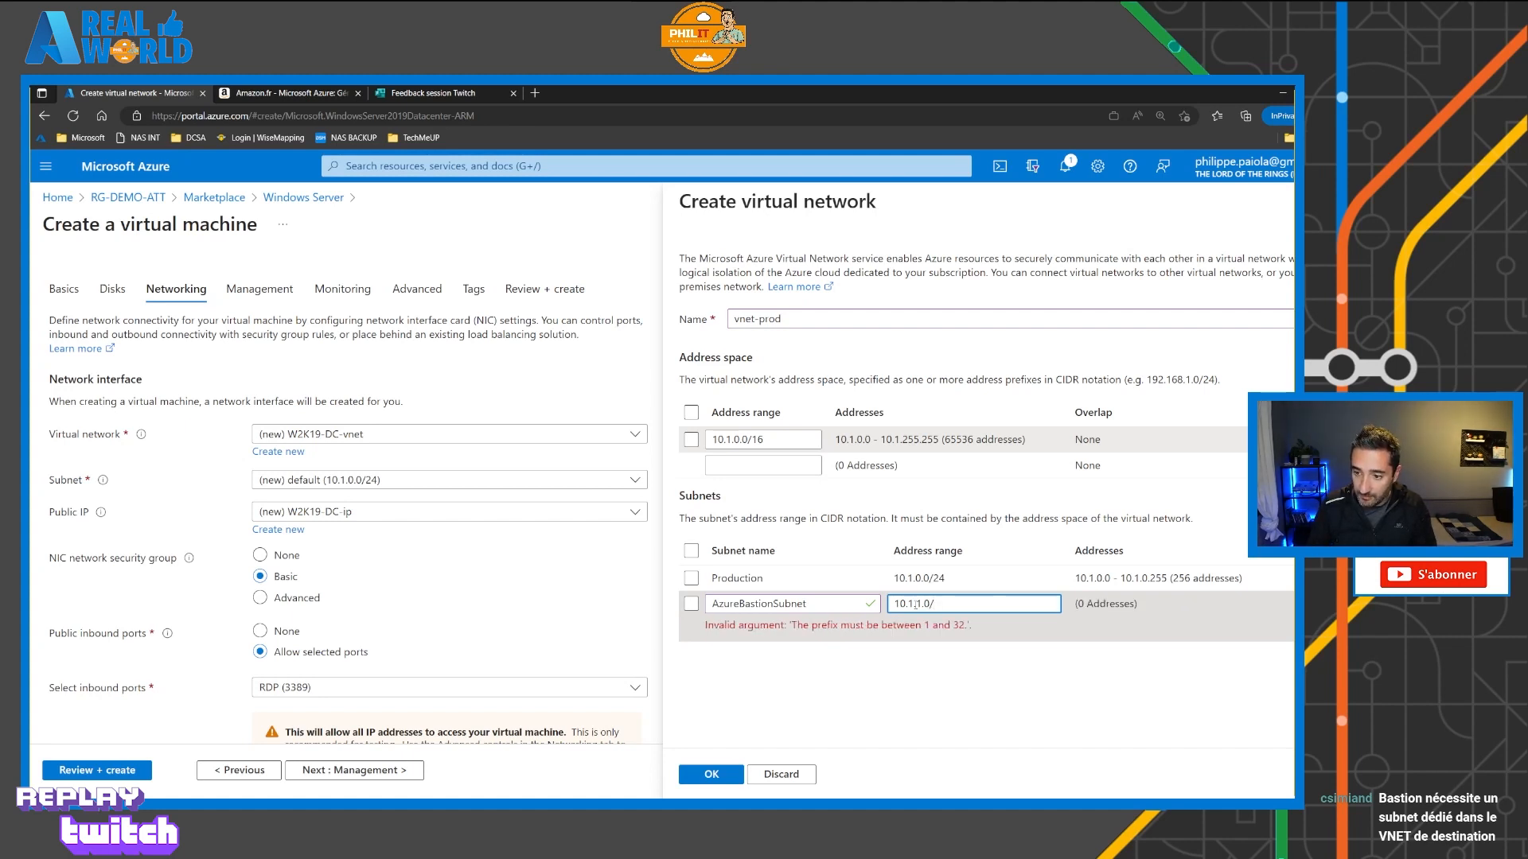
text(24)
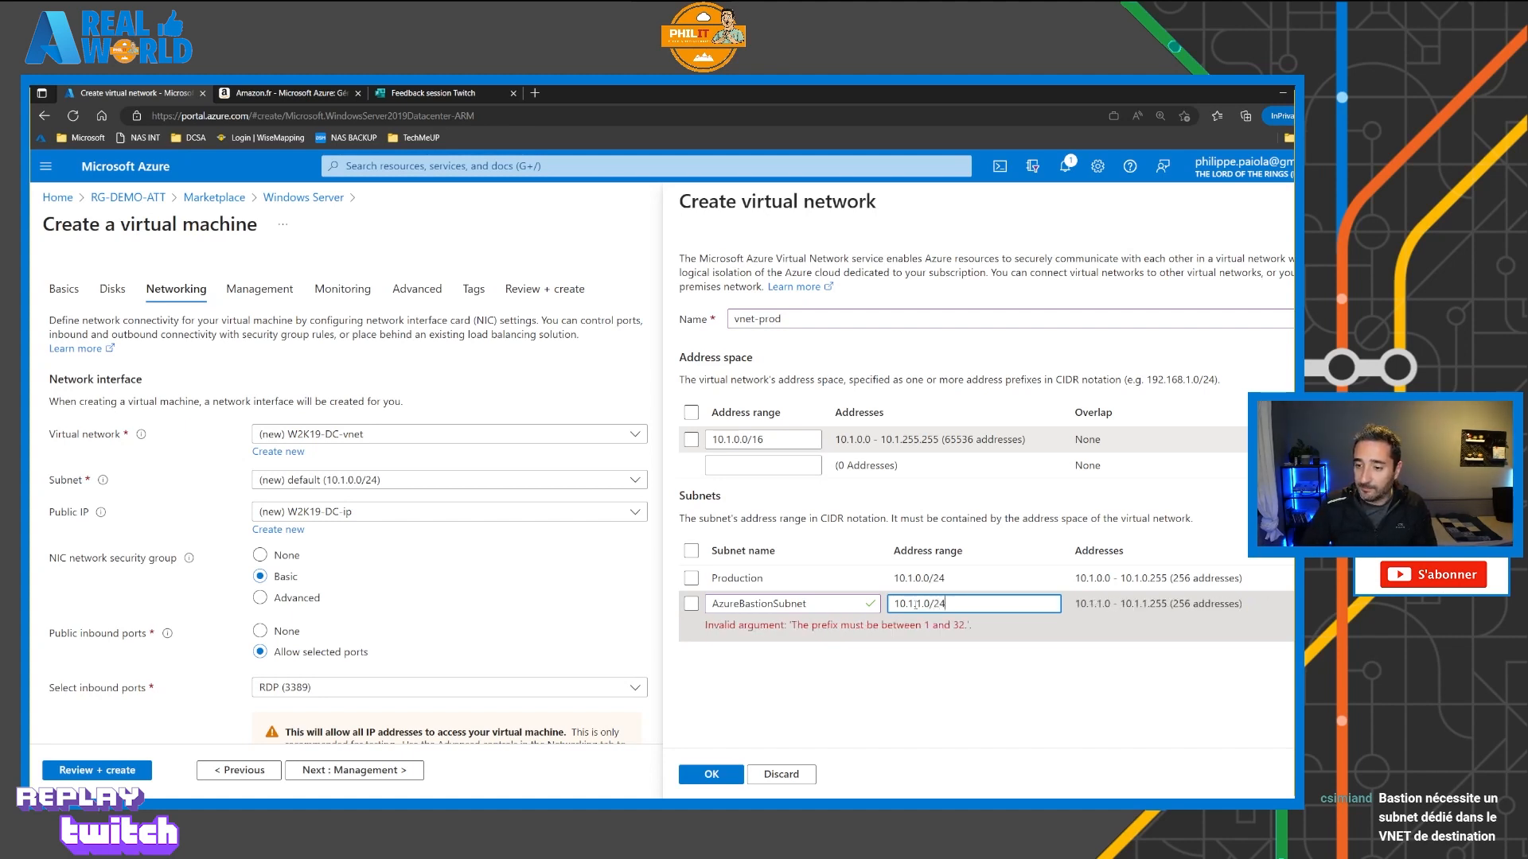
click(787, 721)
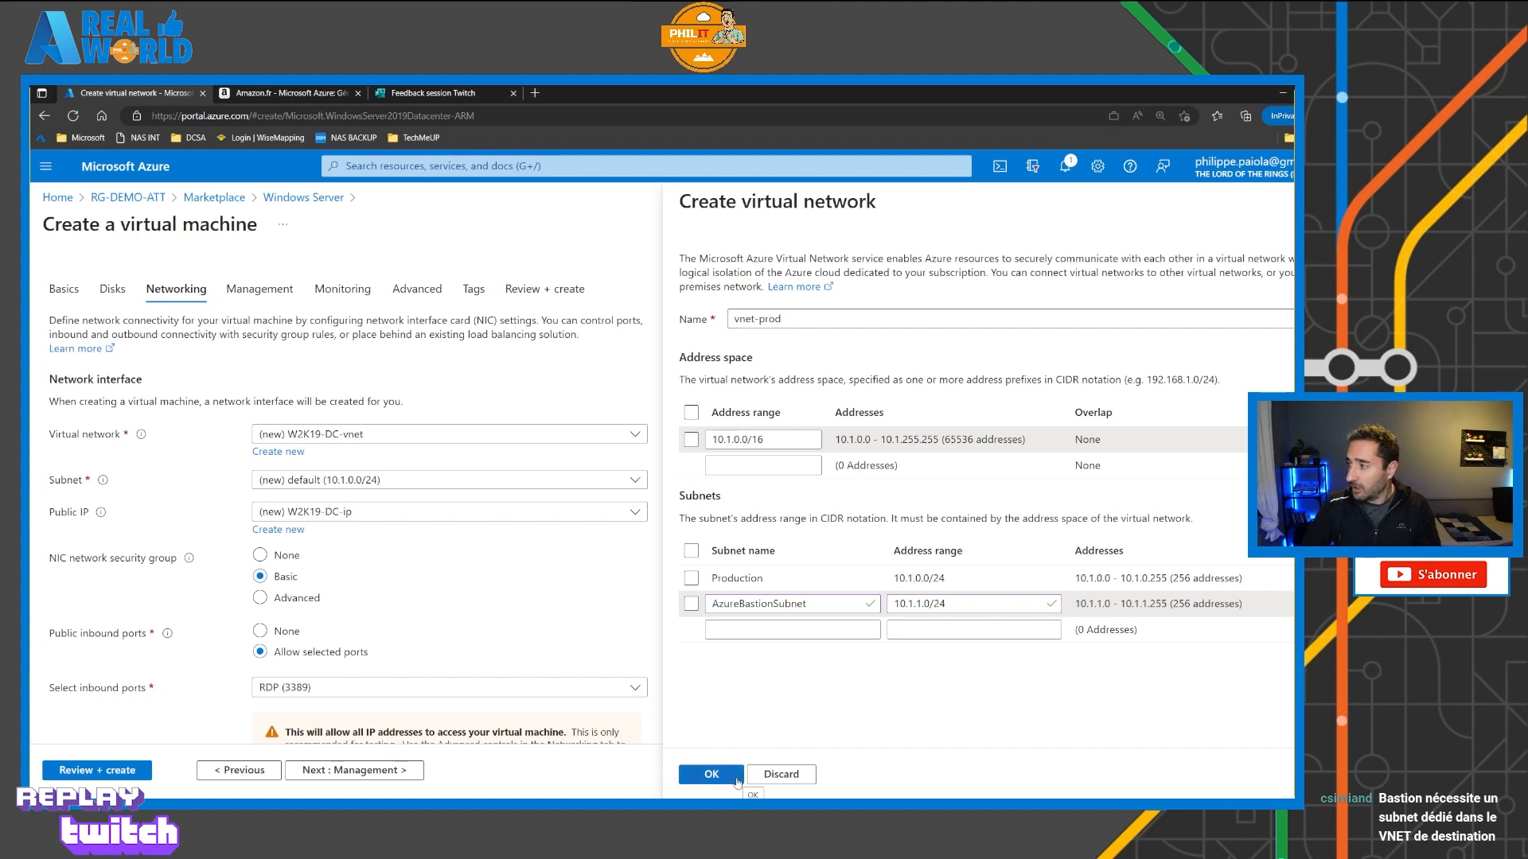
click(737, 782)
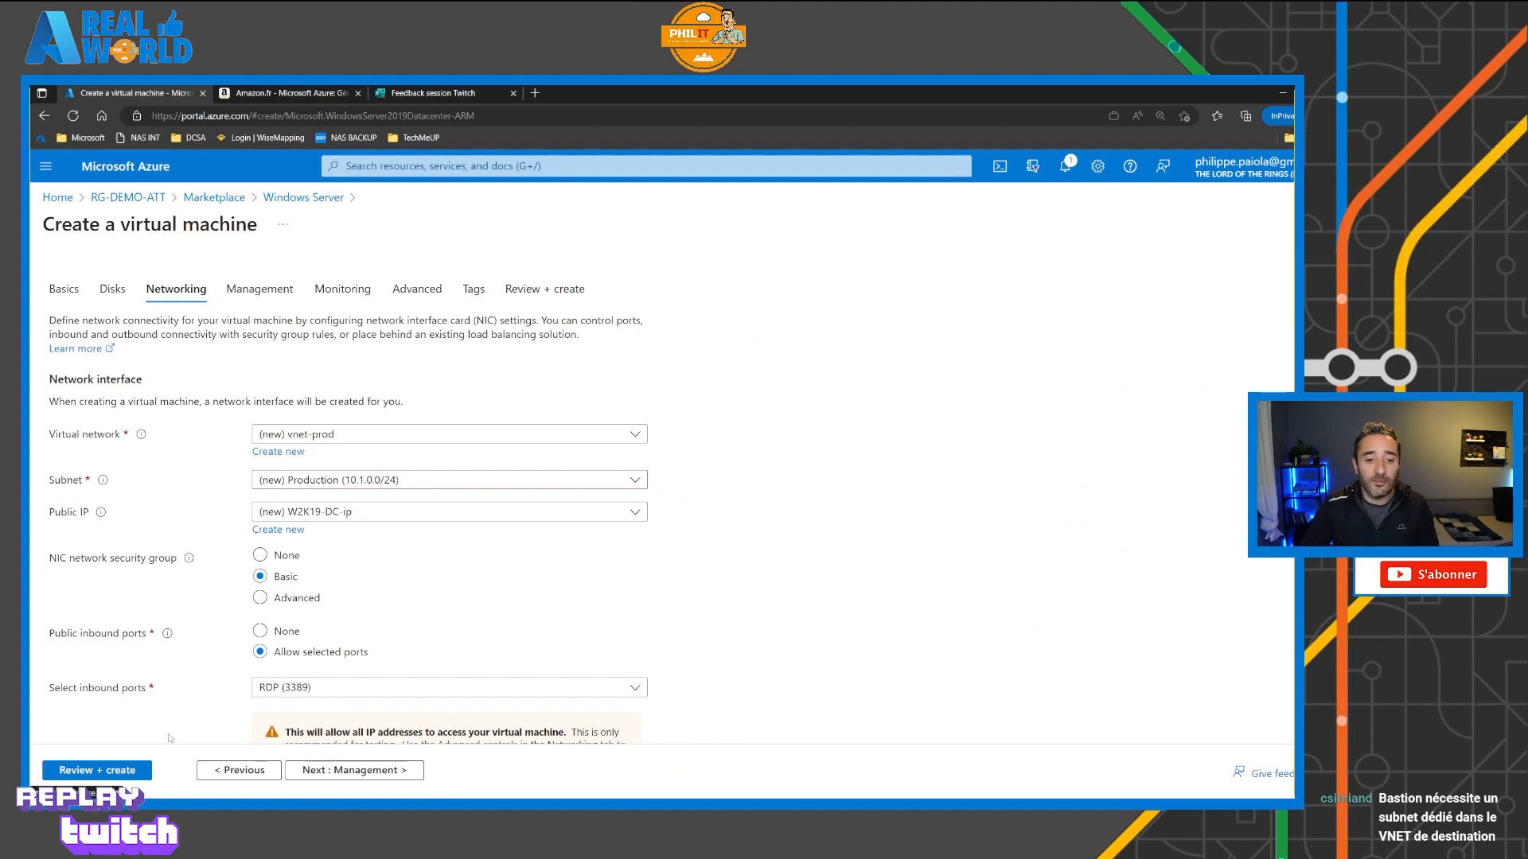
Step: Set the VM's Public IP to None and run Review + create validation
click(347, 513)
click(360, 561)
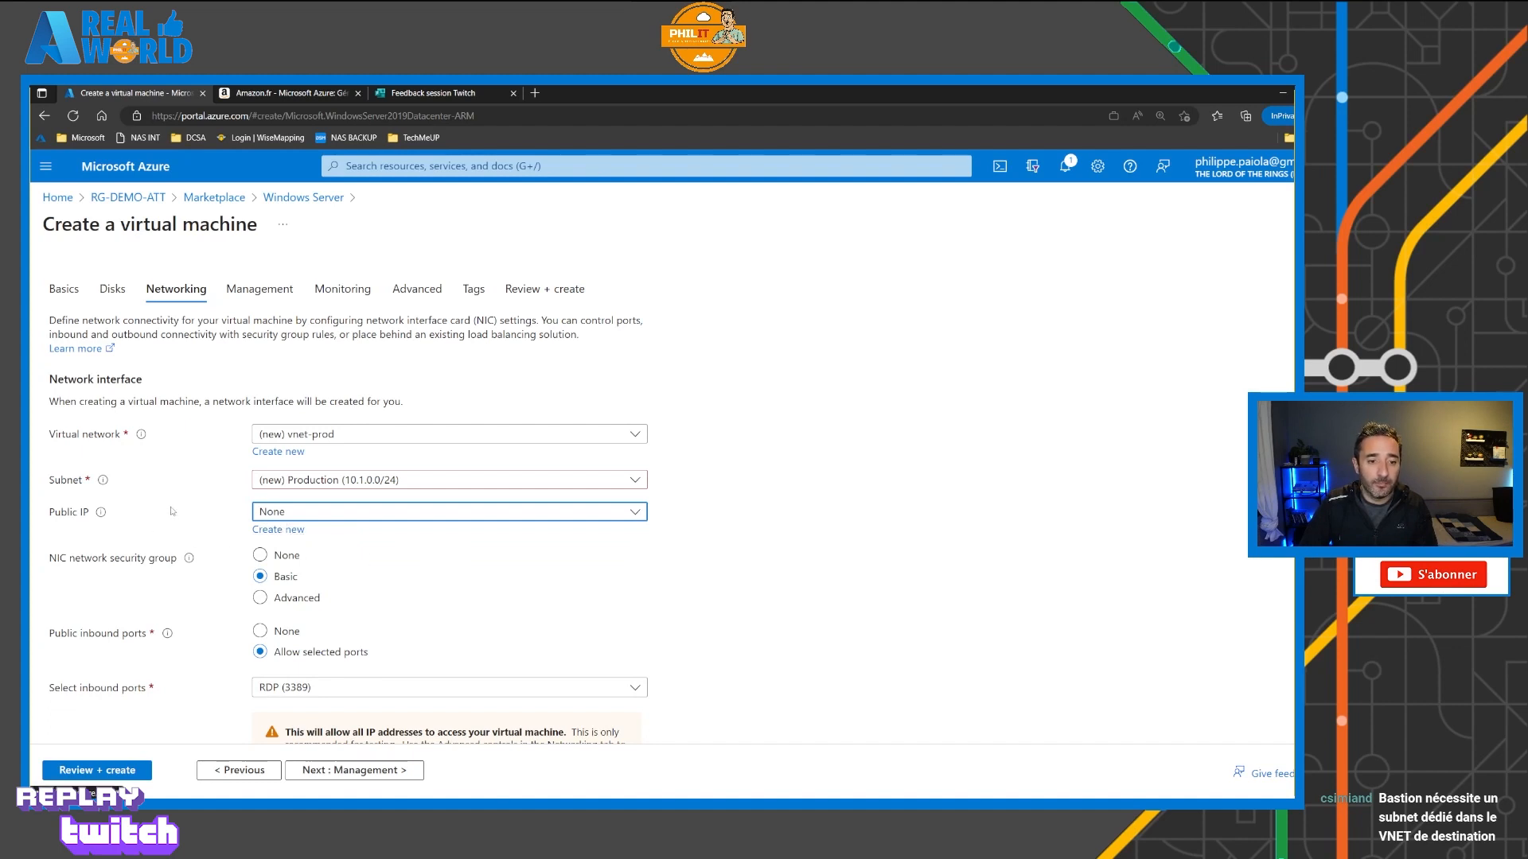
click(124, 770)
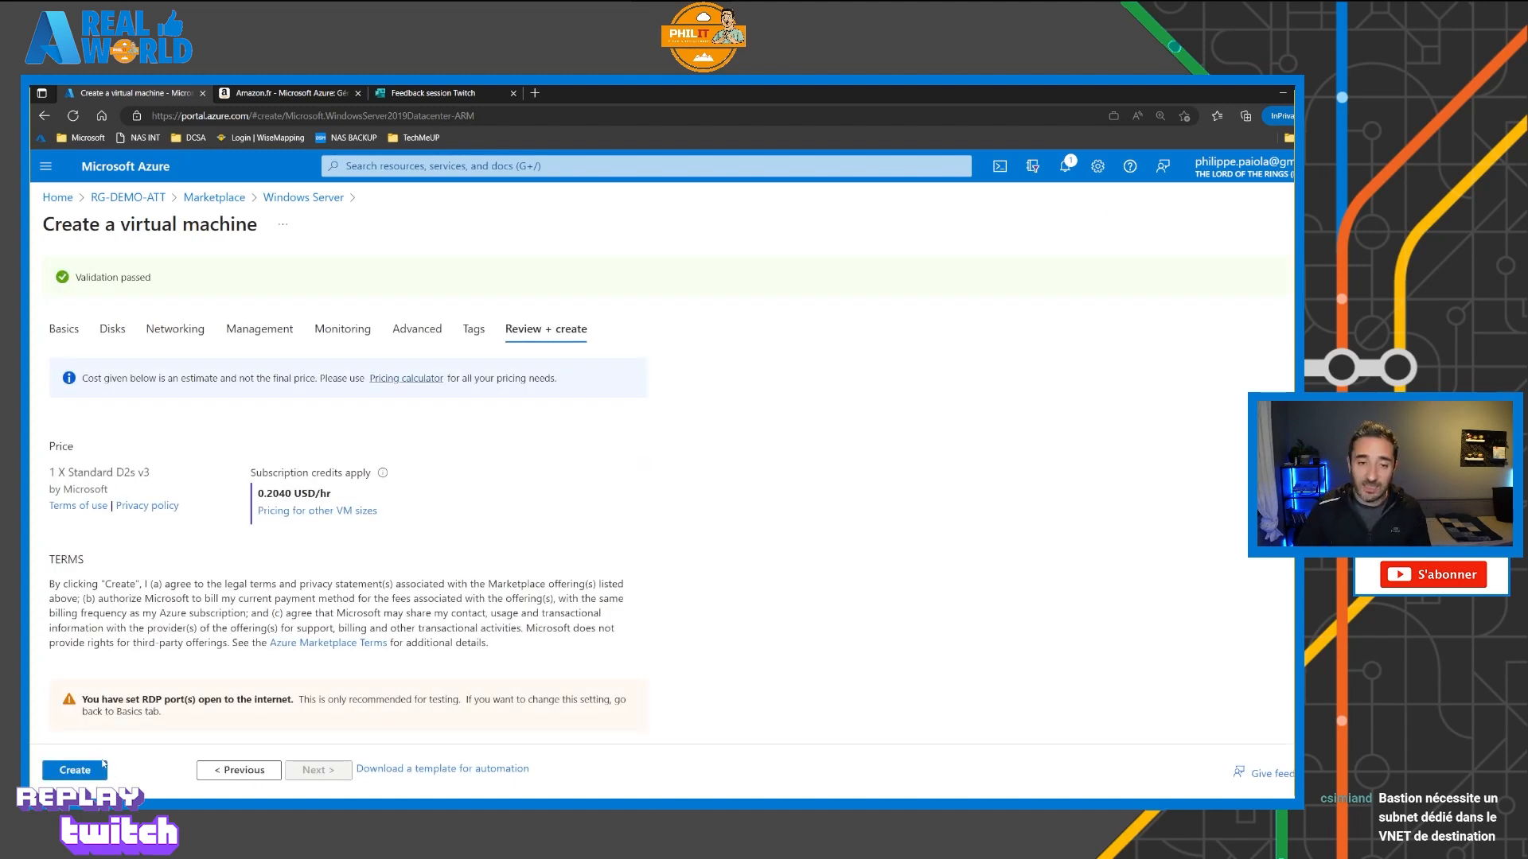
Step: Submit the W2K19-DC deployment and return to the RG-DEMO-ATT resource group
click(101, 769)
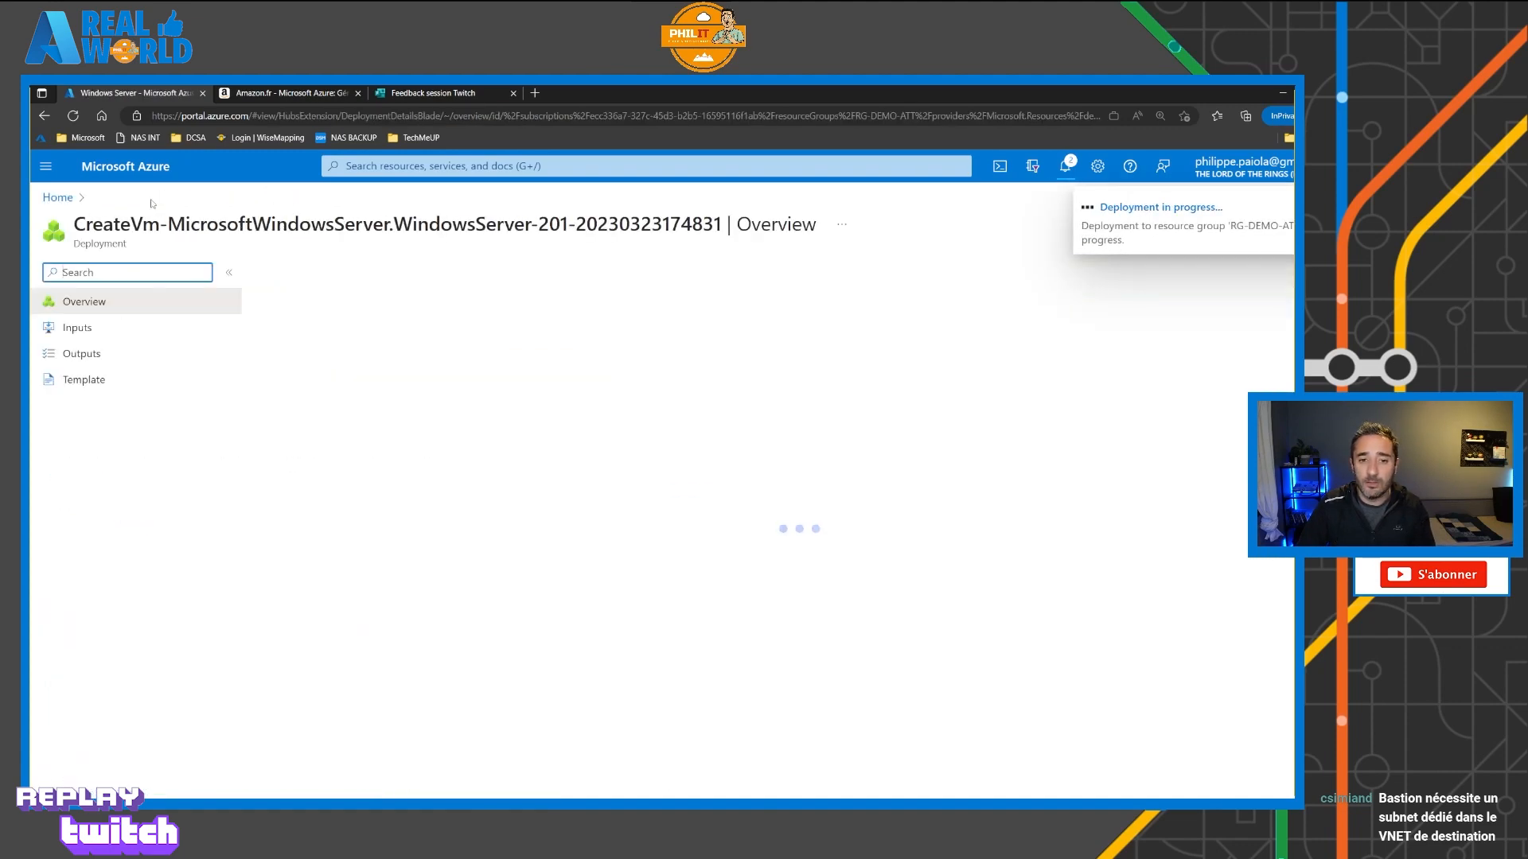
click(57, 197)
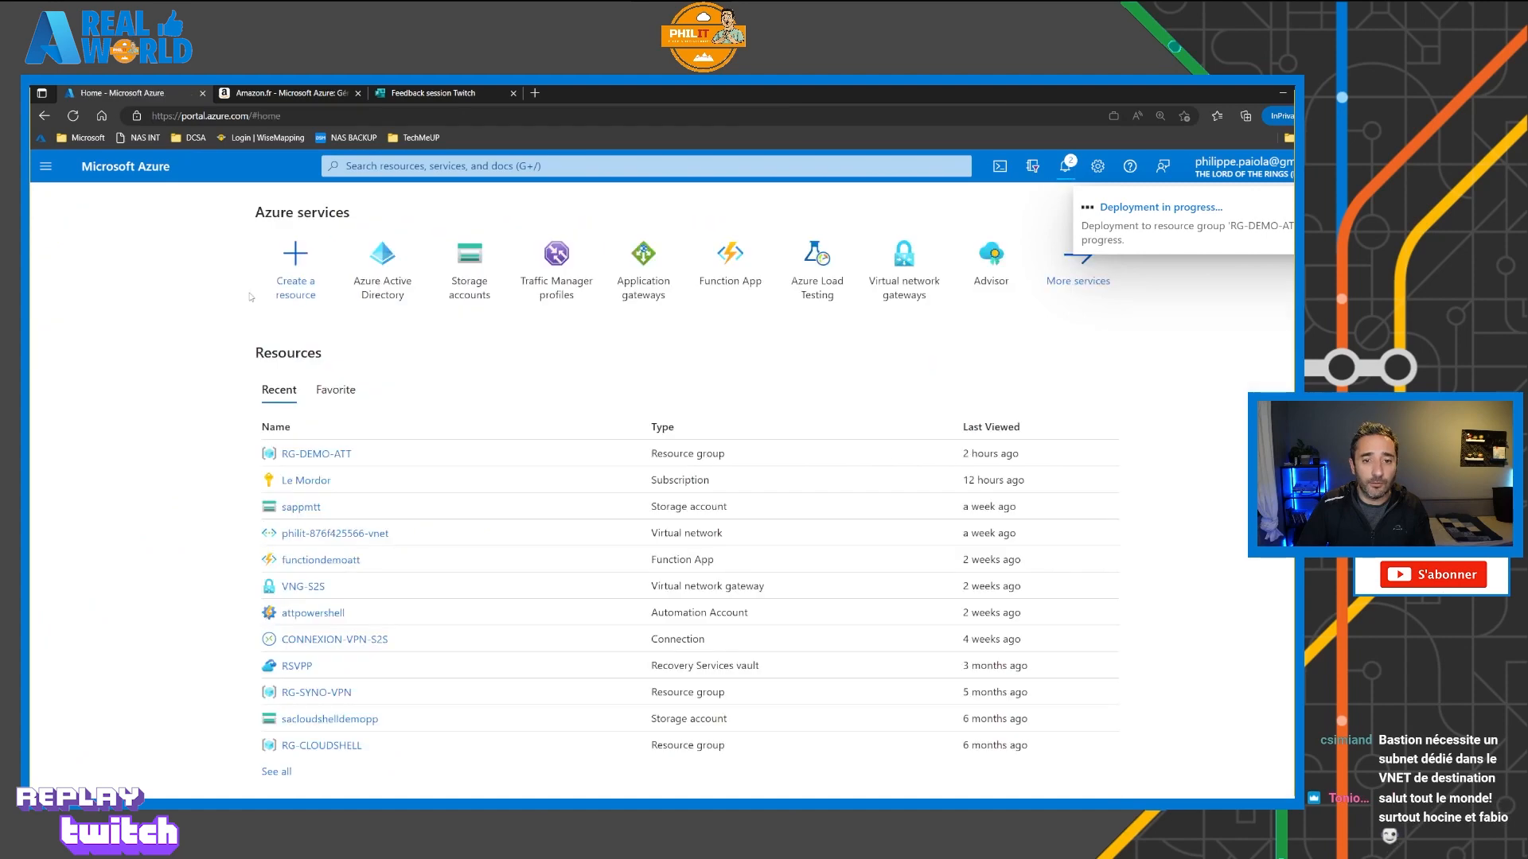
click(314, 453)
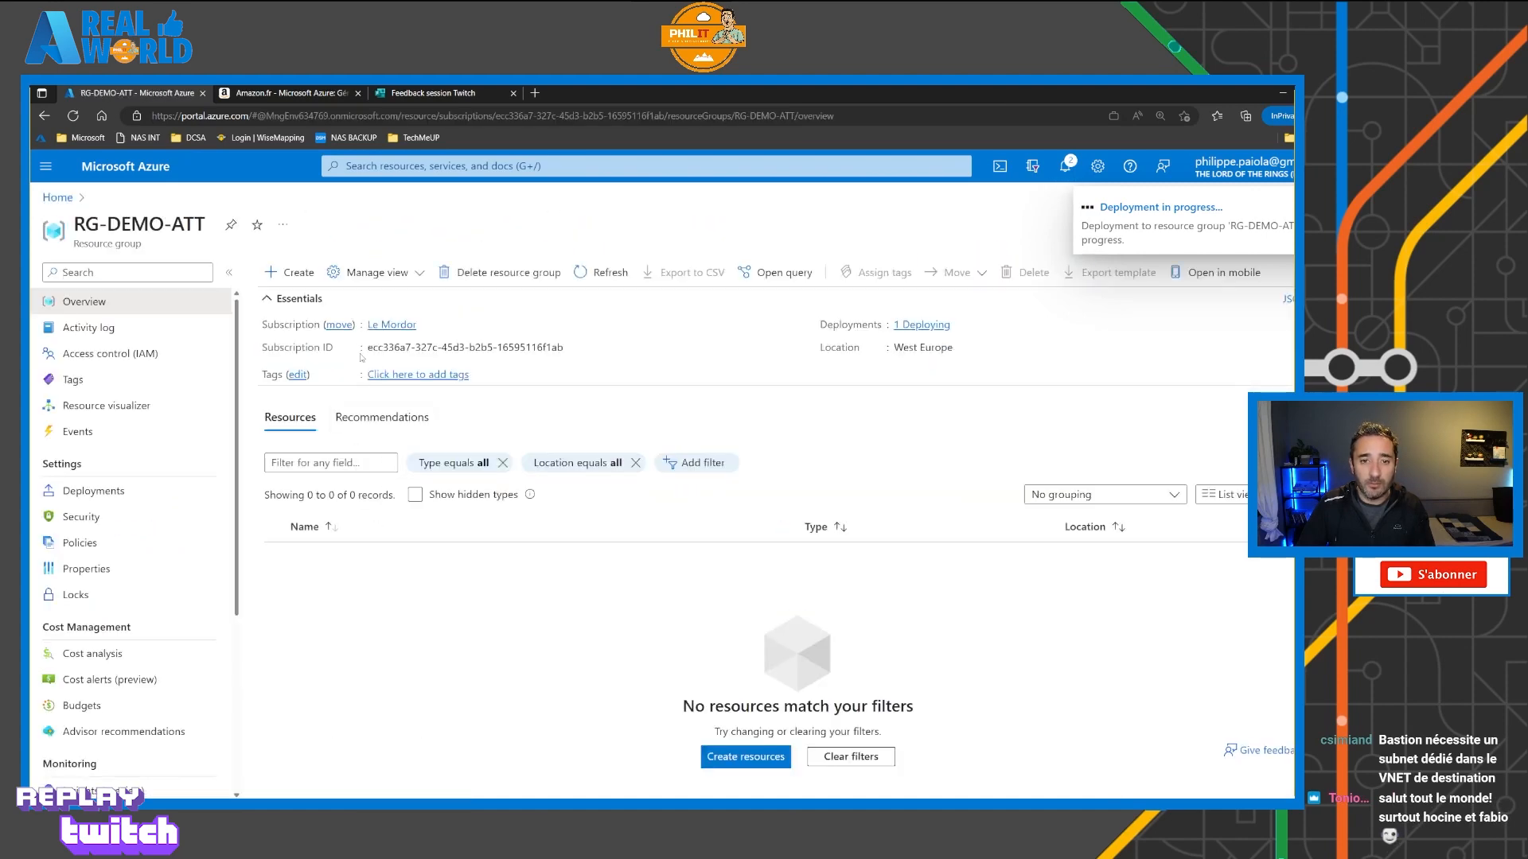
Step: Search the Marketplace for bastion and open Microsoft's Bastion offering
click(301, 273)
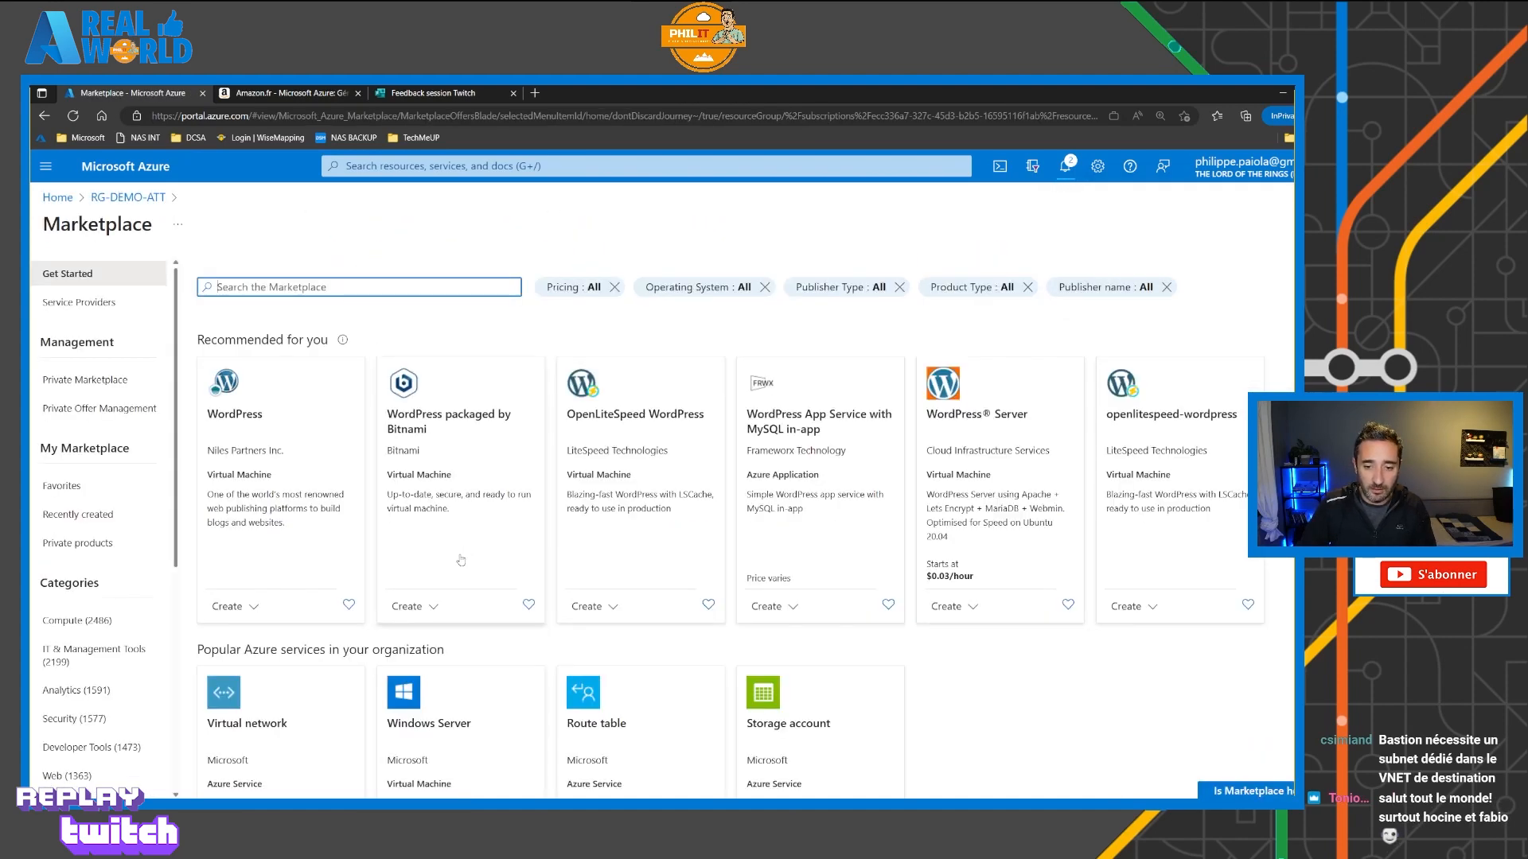
text(bastion)
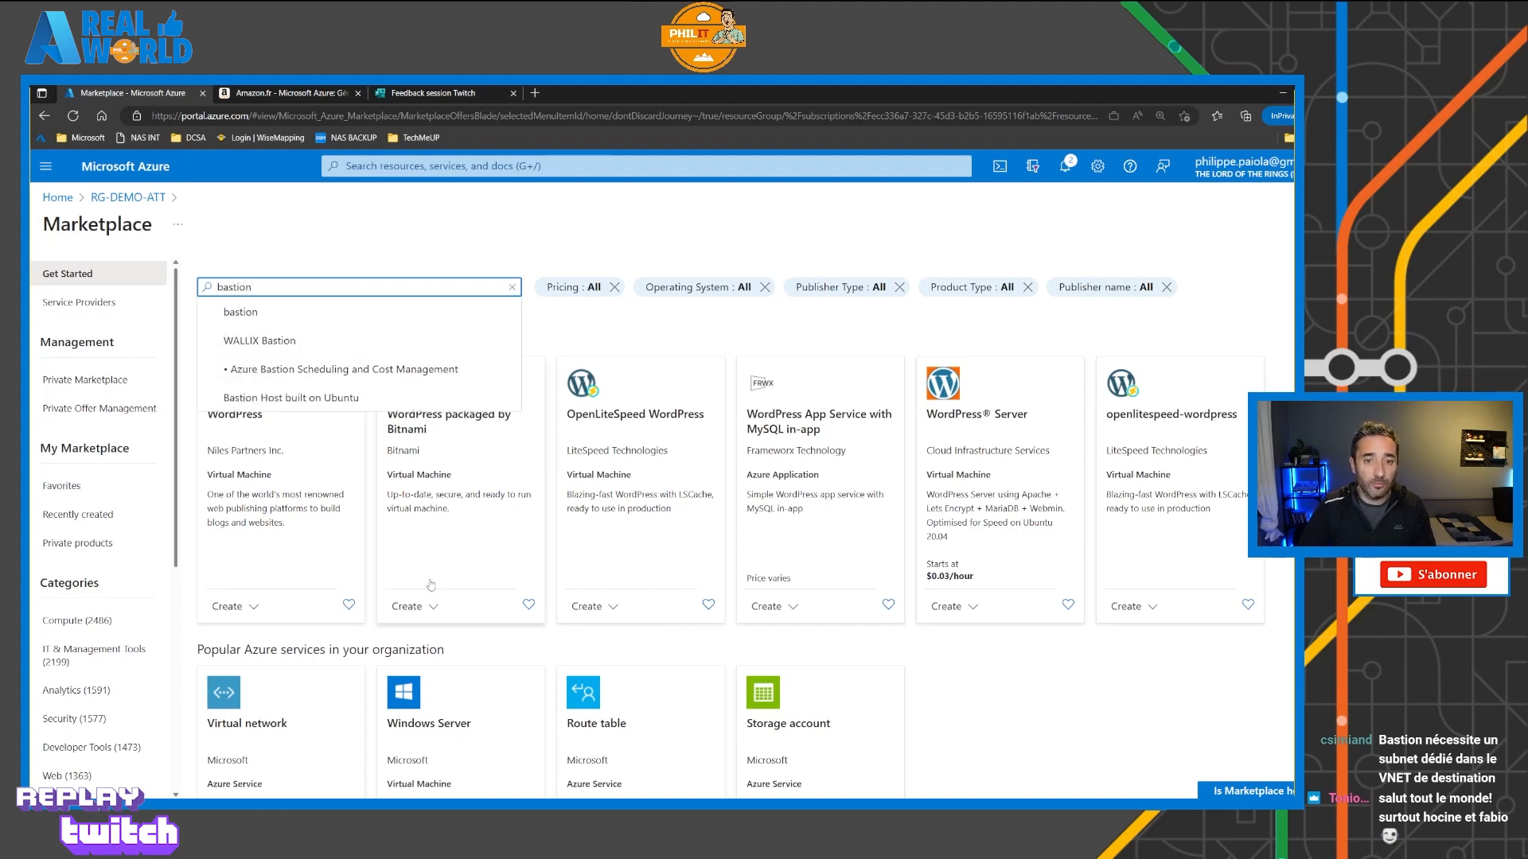
click(262, 327)
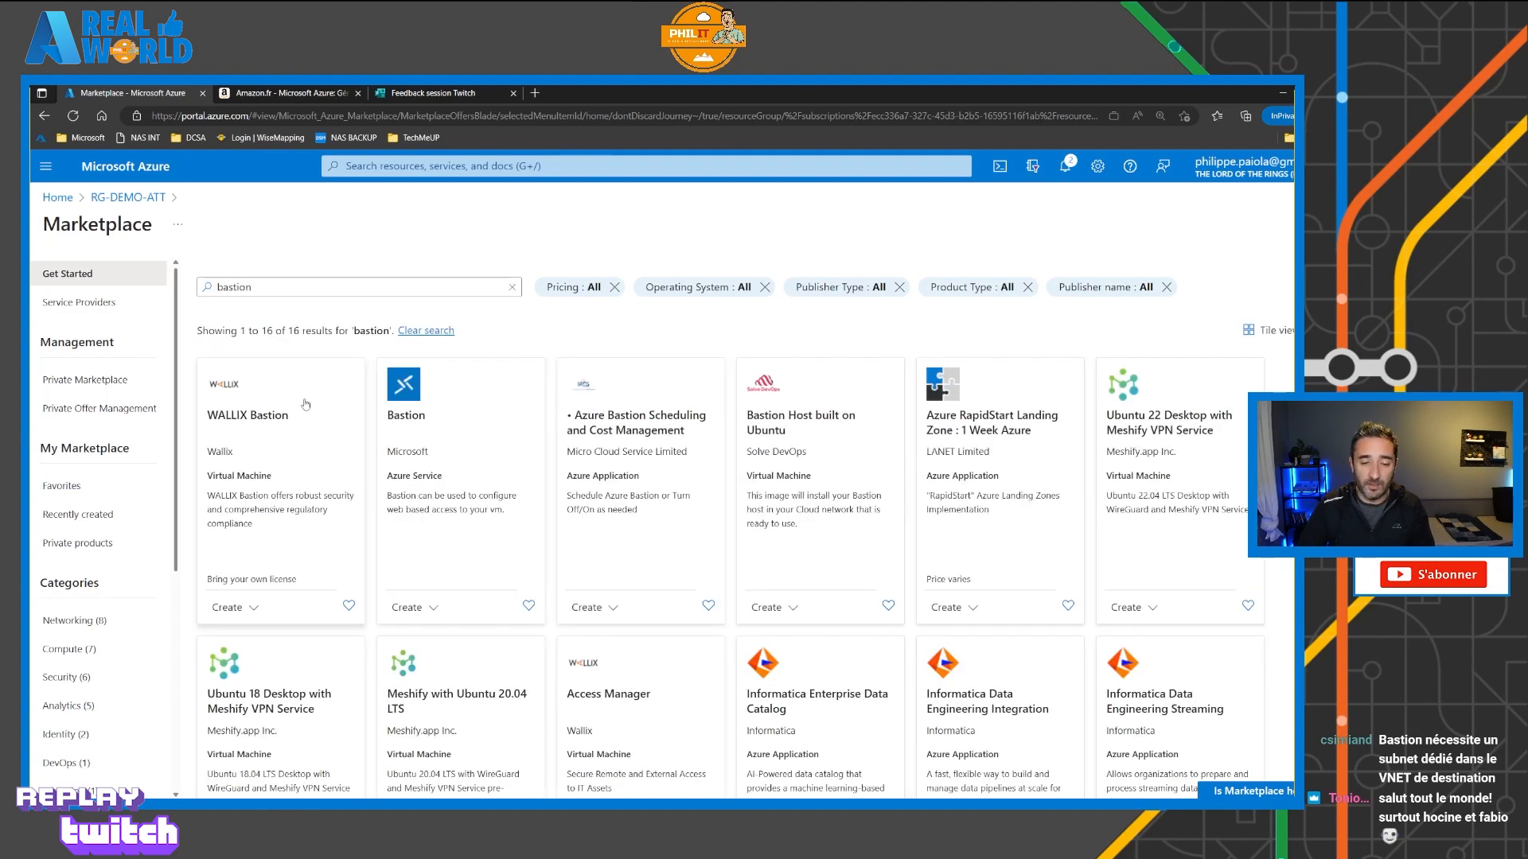
click(429, 440)
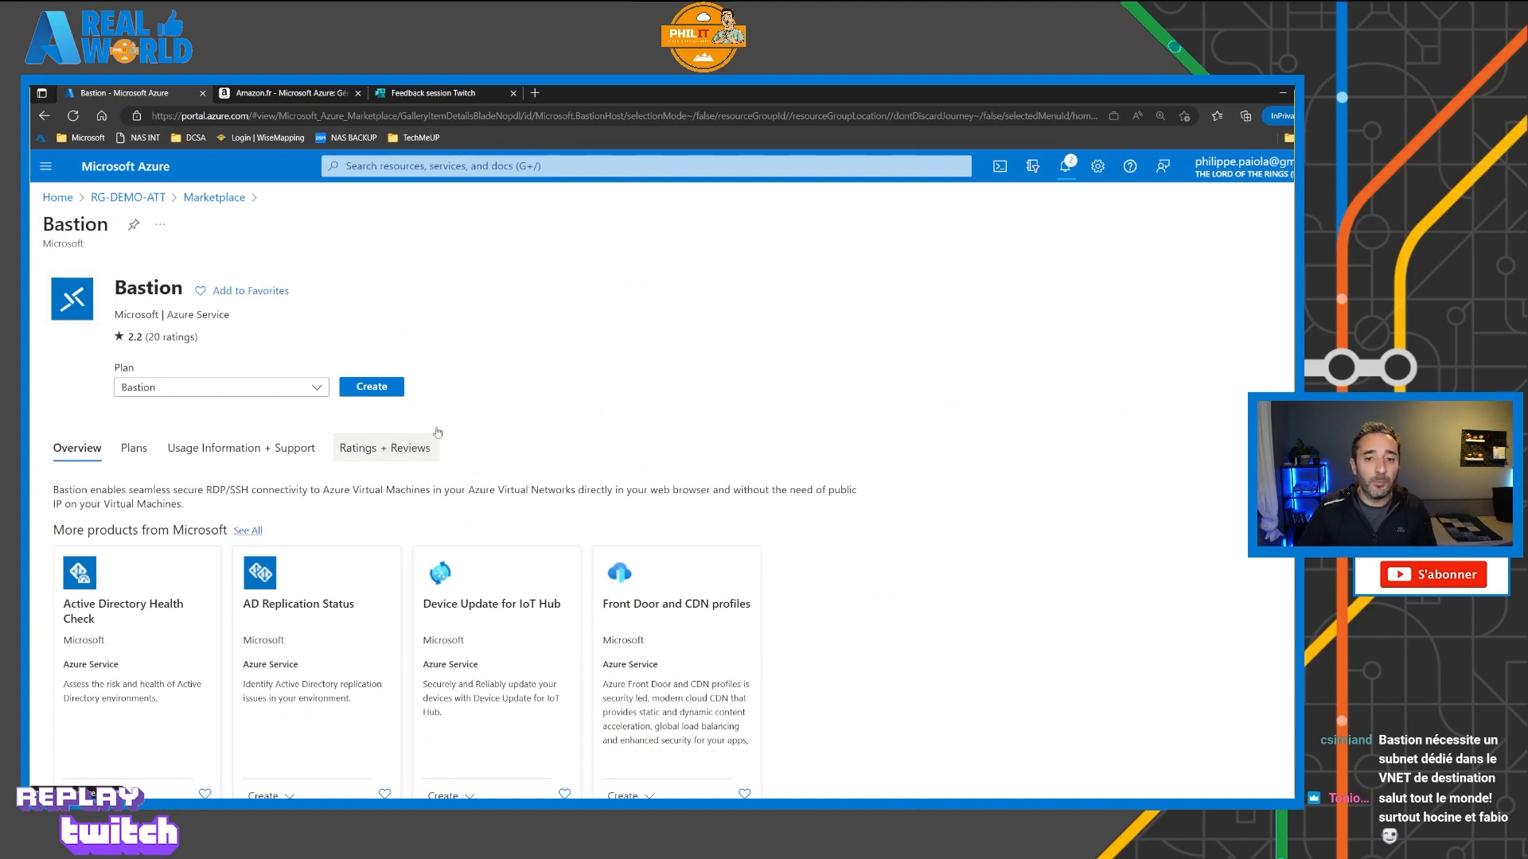
Step: Configure Bastion BastionDemo on vnet-prod and send it to Review + create
click(401, 385)
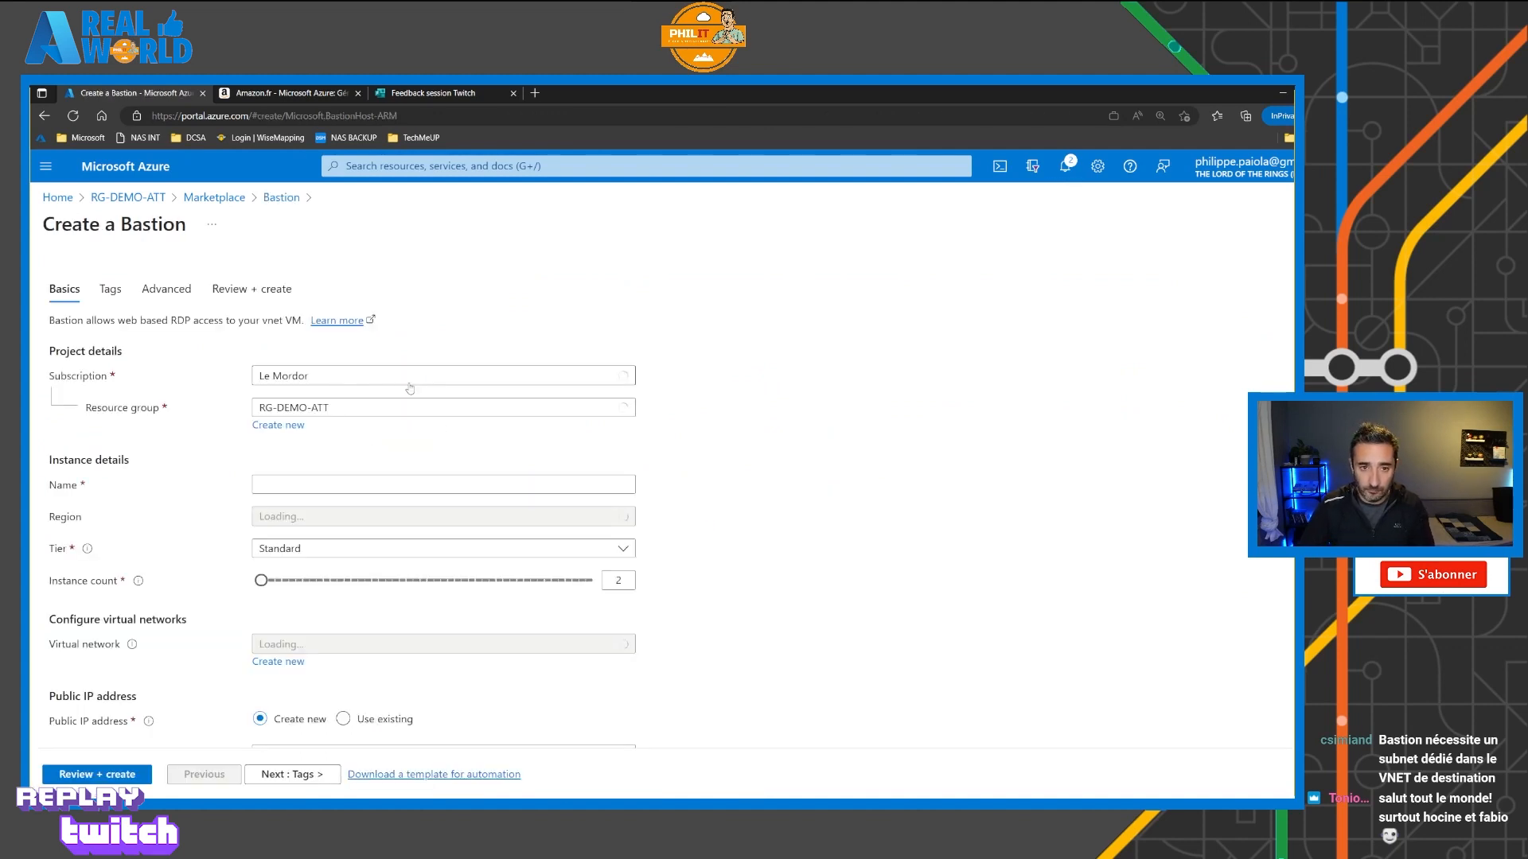
click(369, 481)
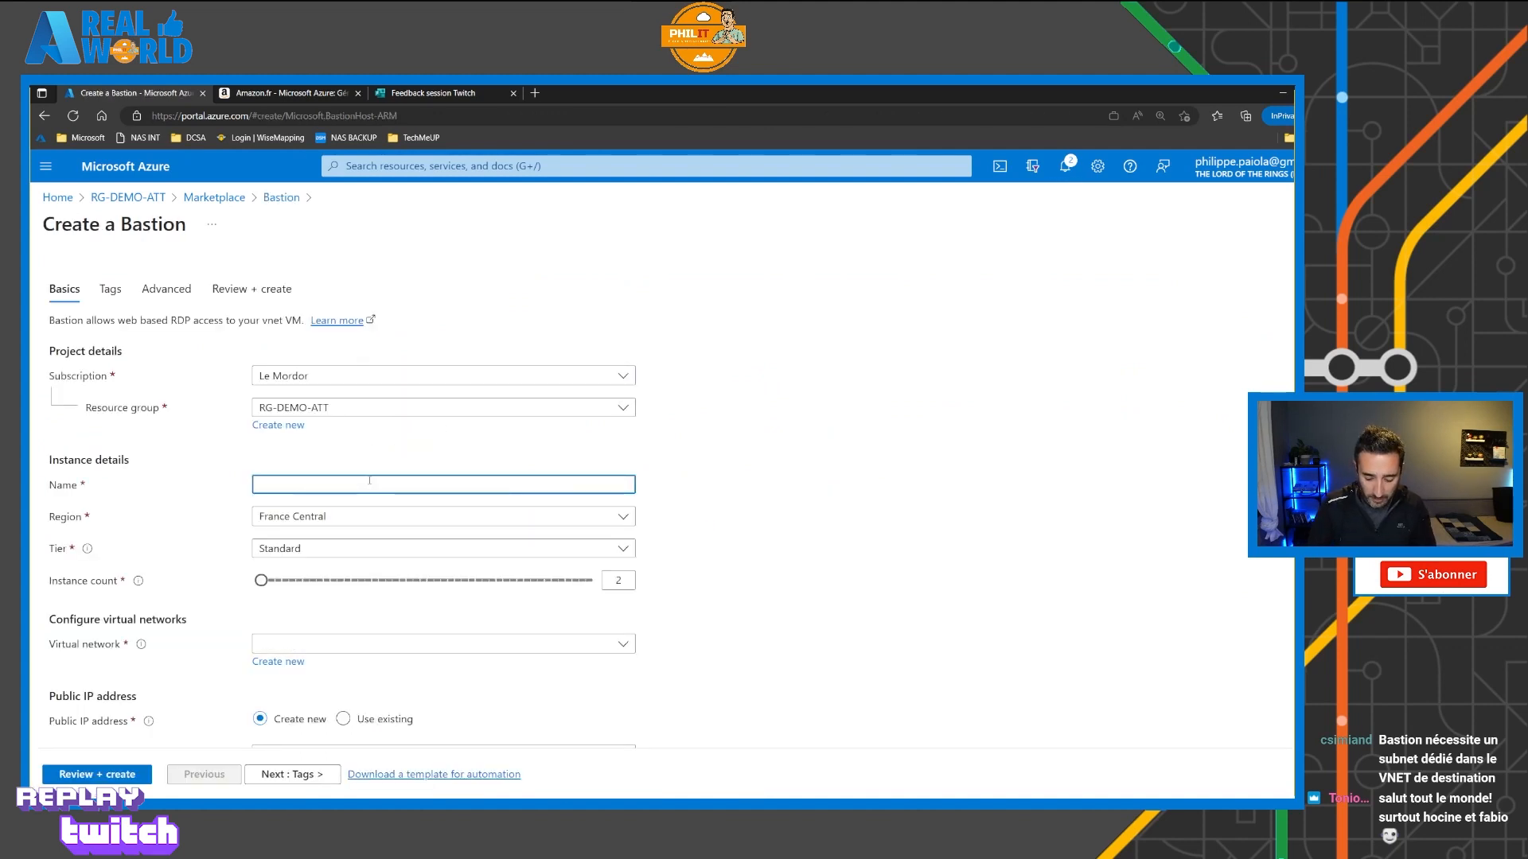
text(BastionDemo)
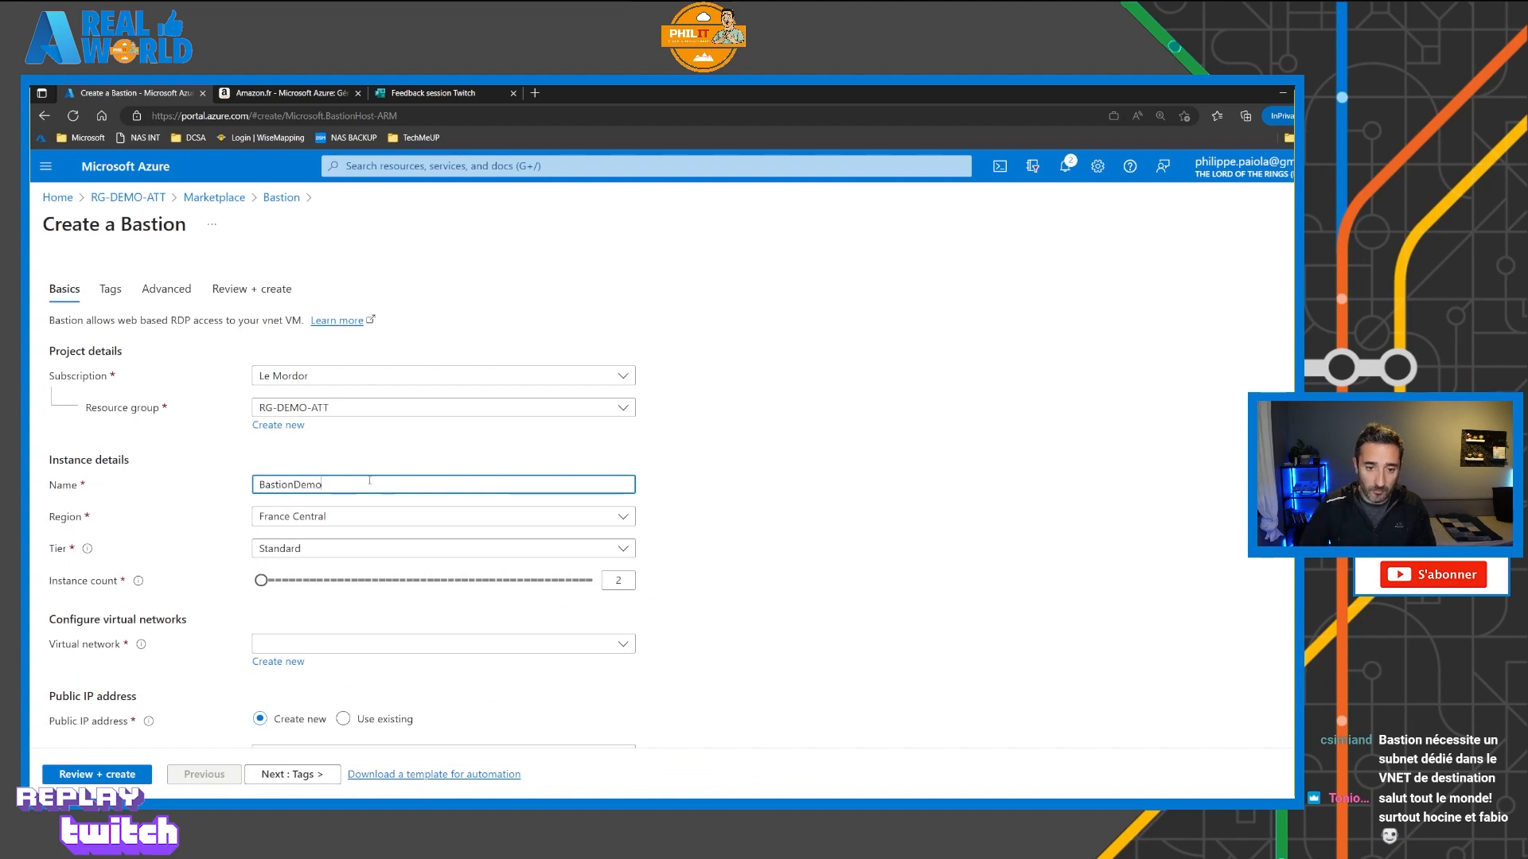
click(348, 646)
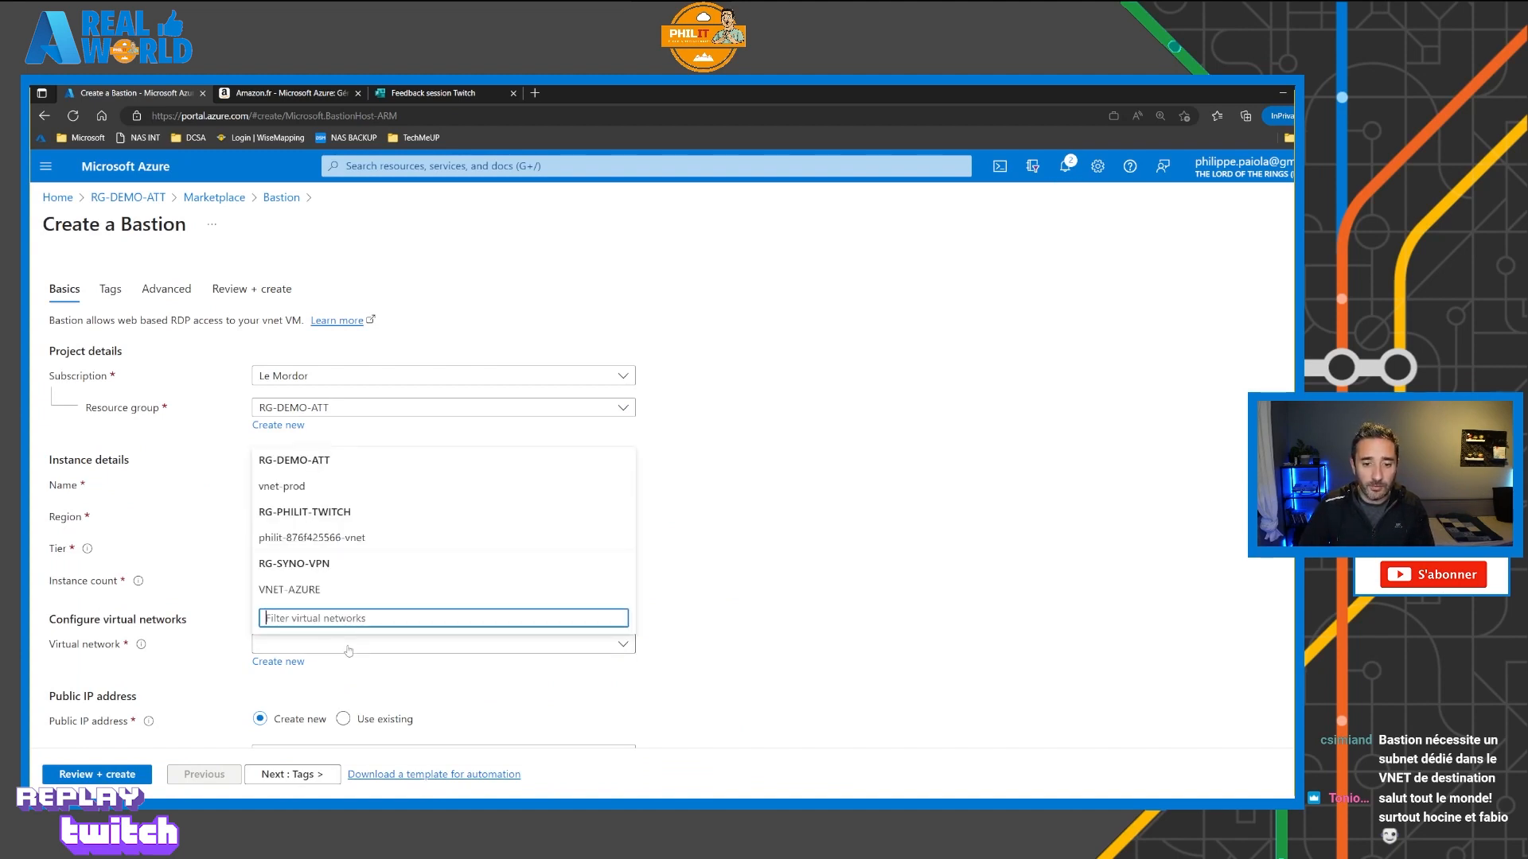
click(308, 487)
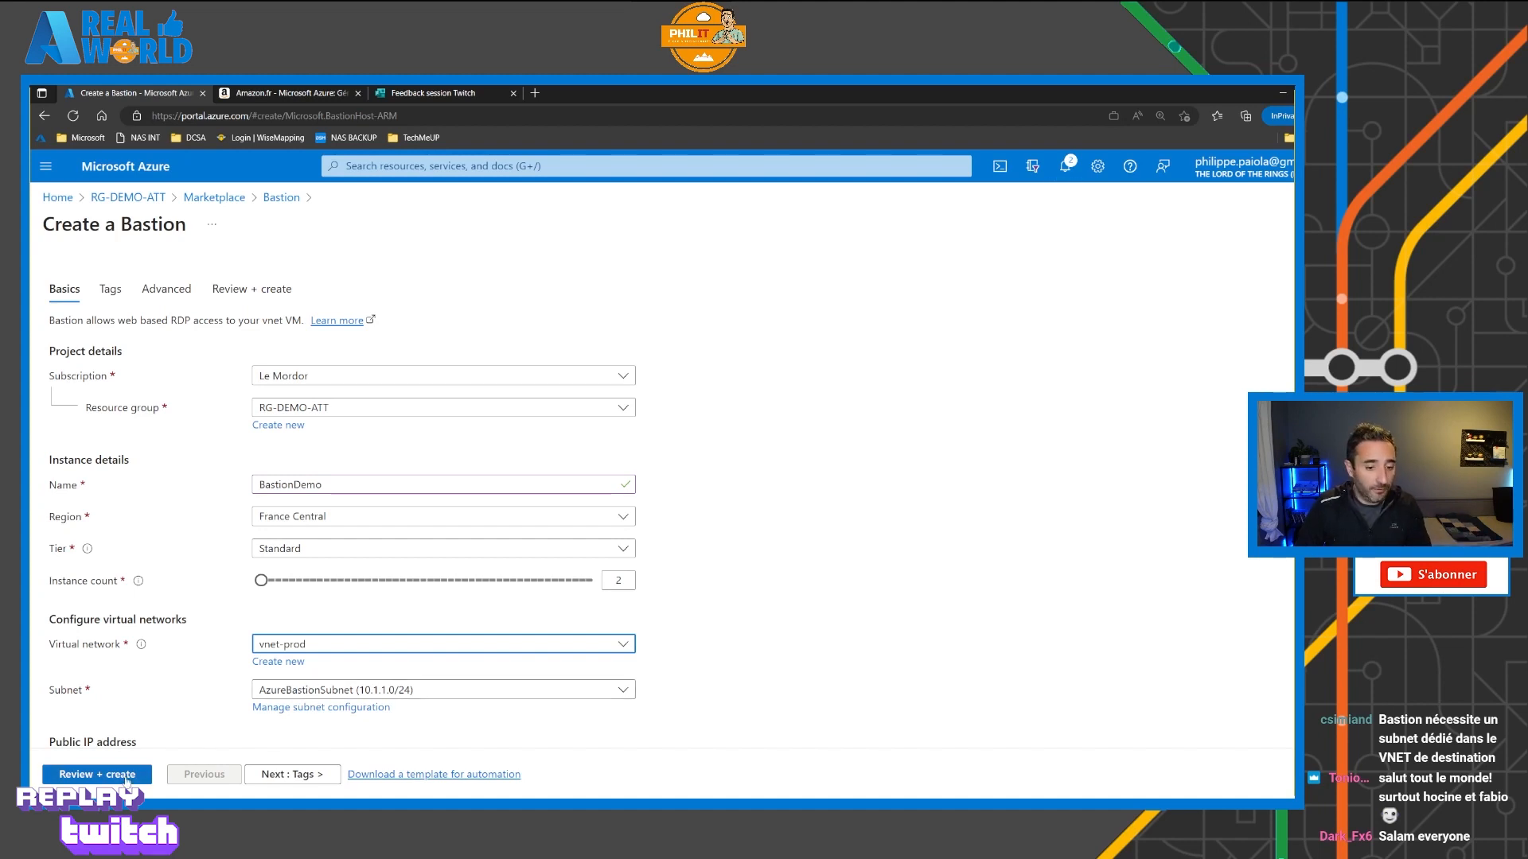
scroll(182, 704, down, 2)
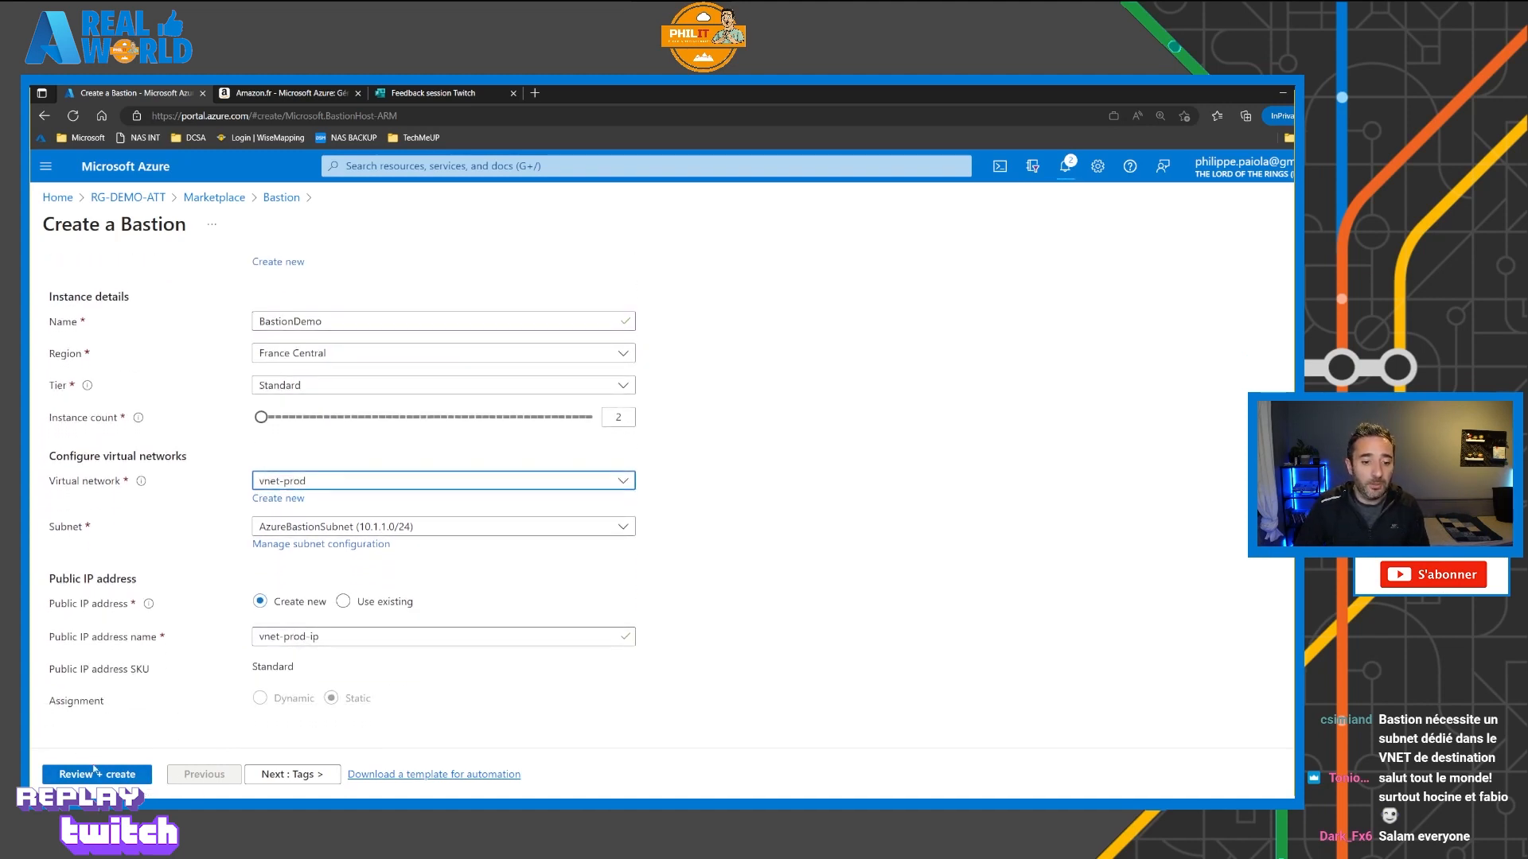
click(140, 773)
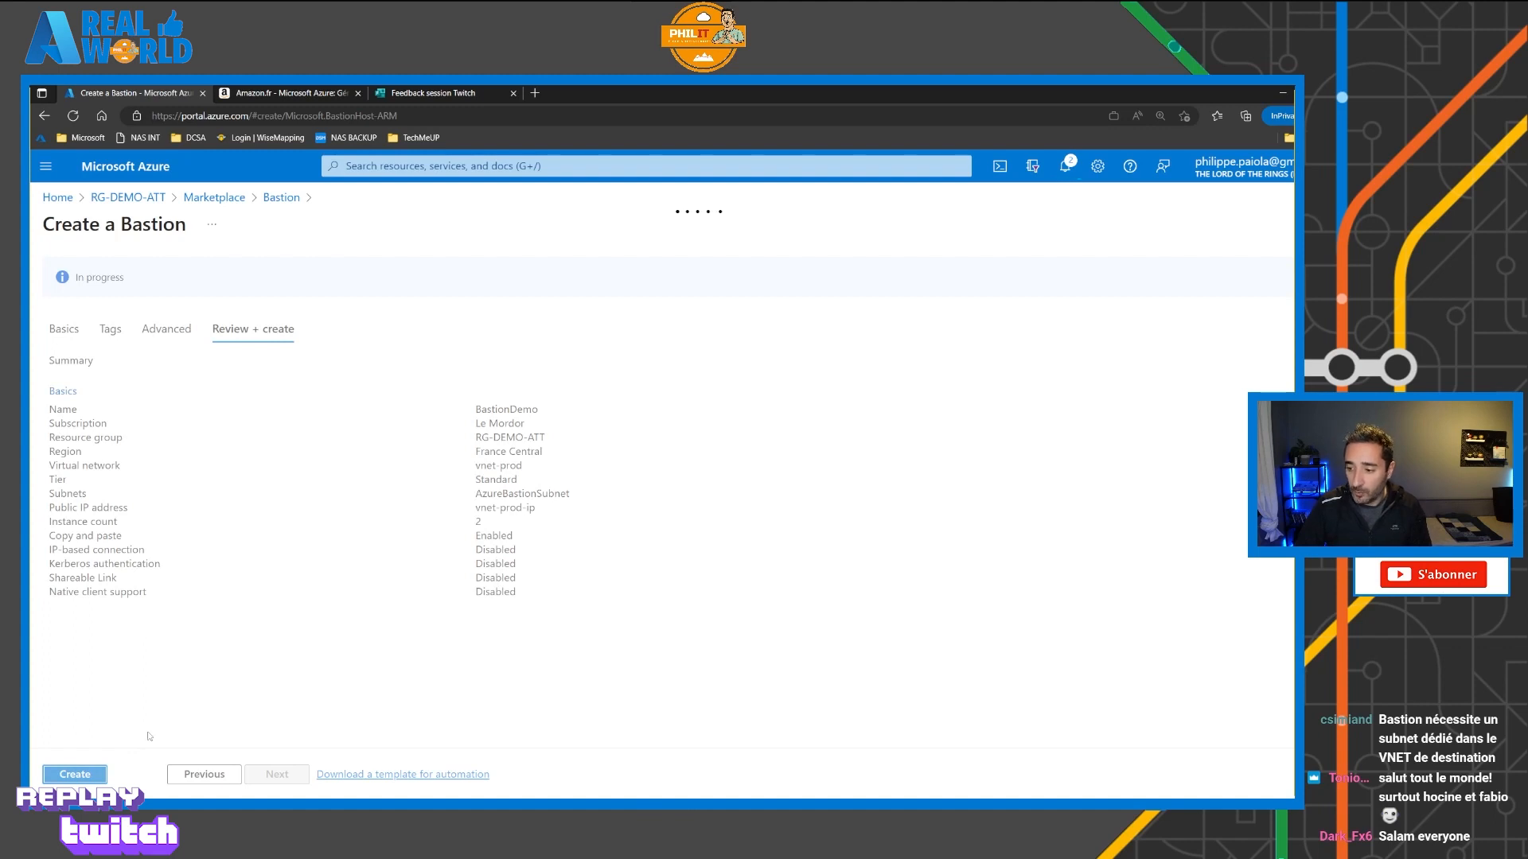
Step: Start the BastionDemo deployment from the Review + create tab
click(97, 772)
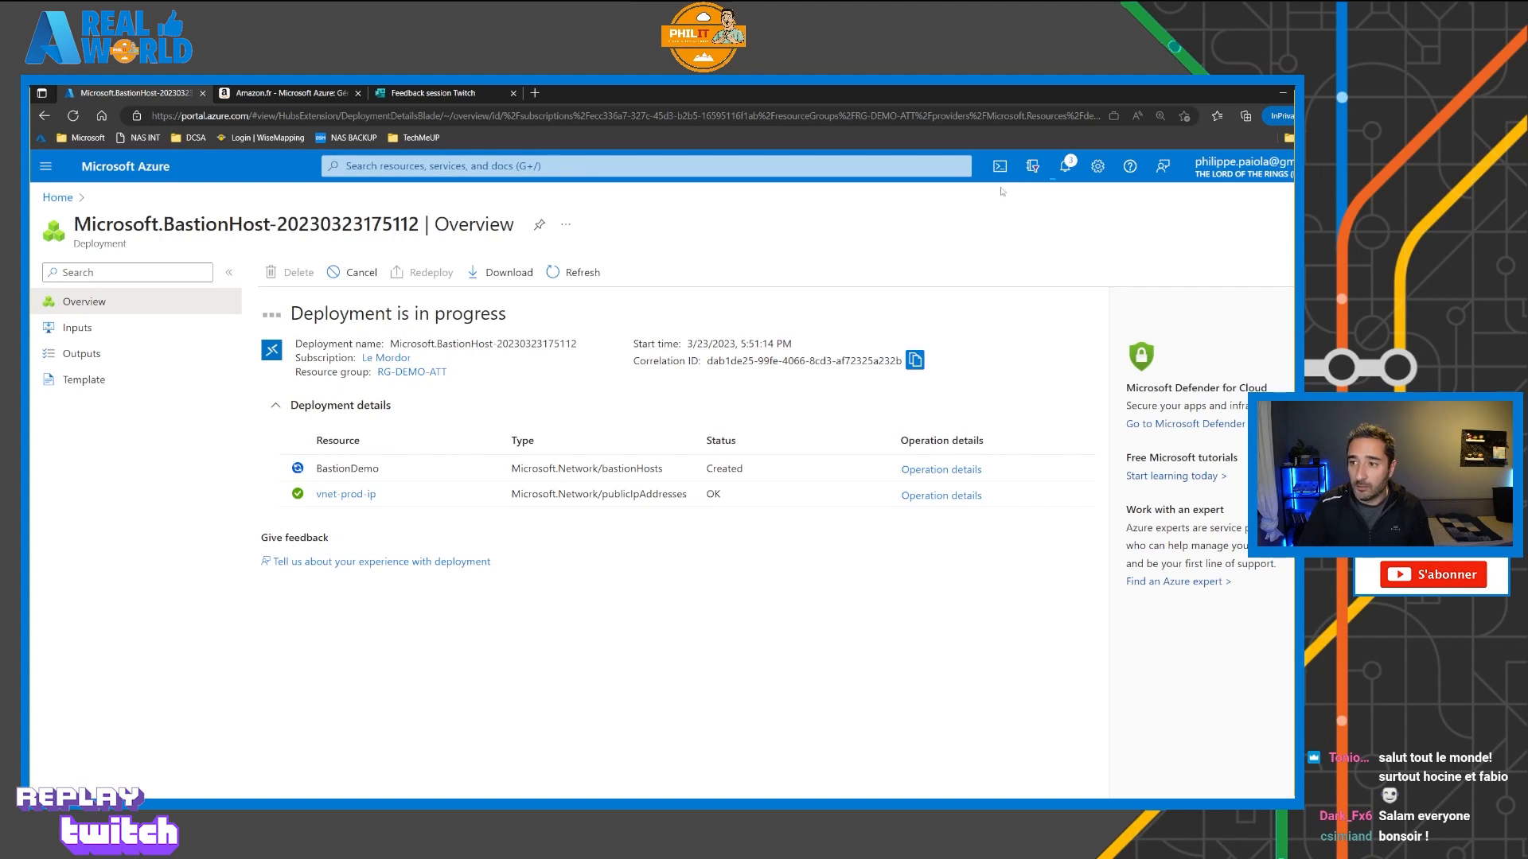
Step: Open Azure Active Directory's Manage tenants page and begin the Create a tenant form
click(497, 163)
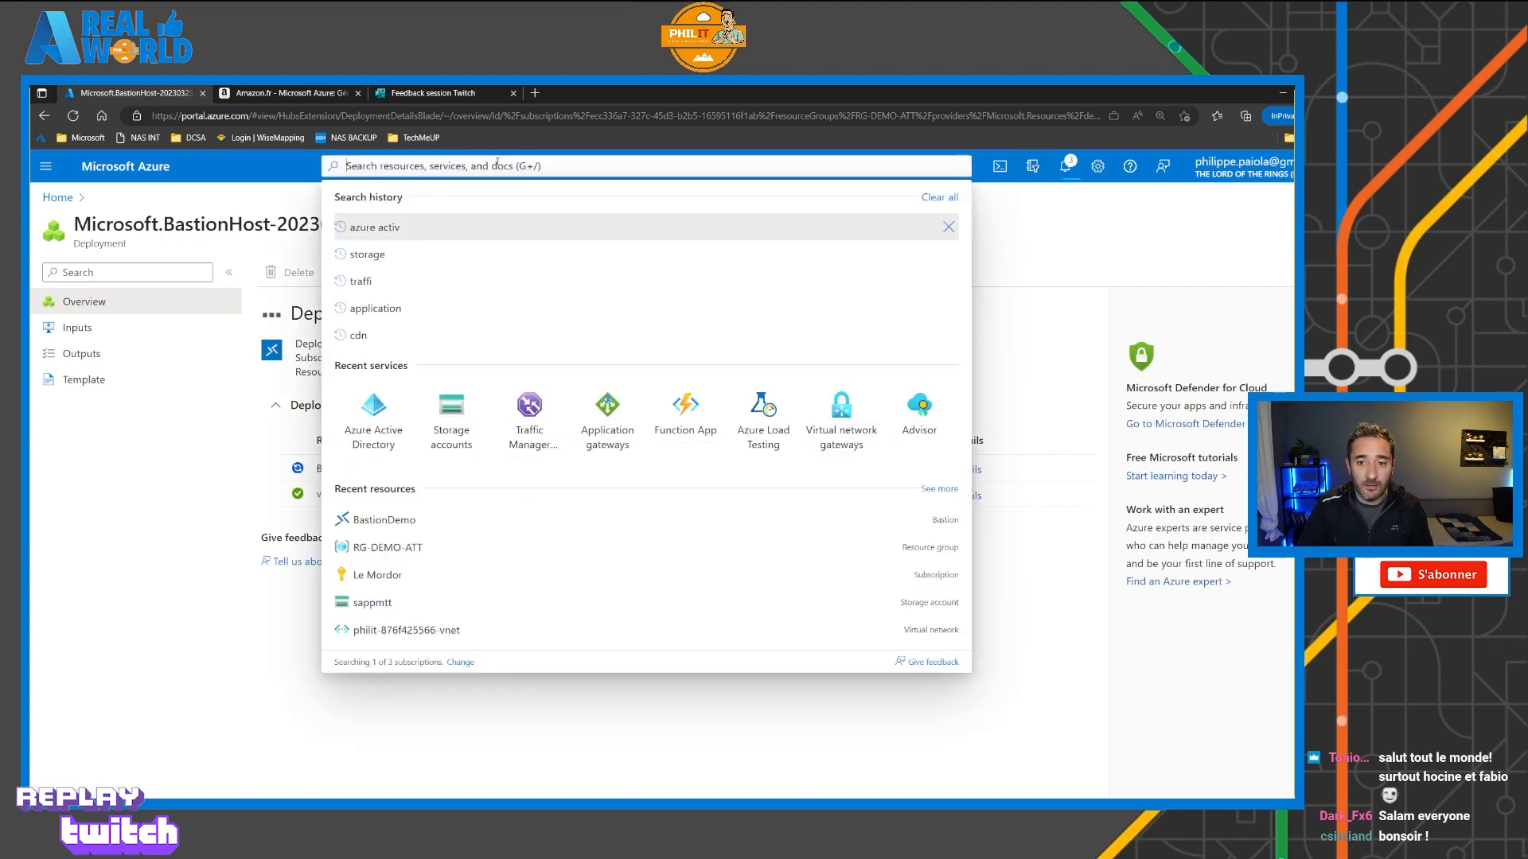
click(373, 410)
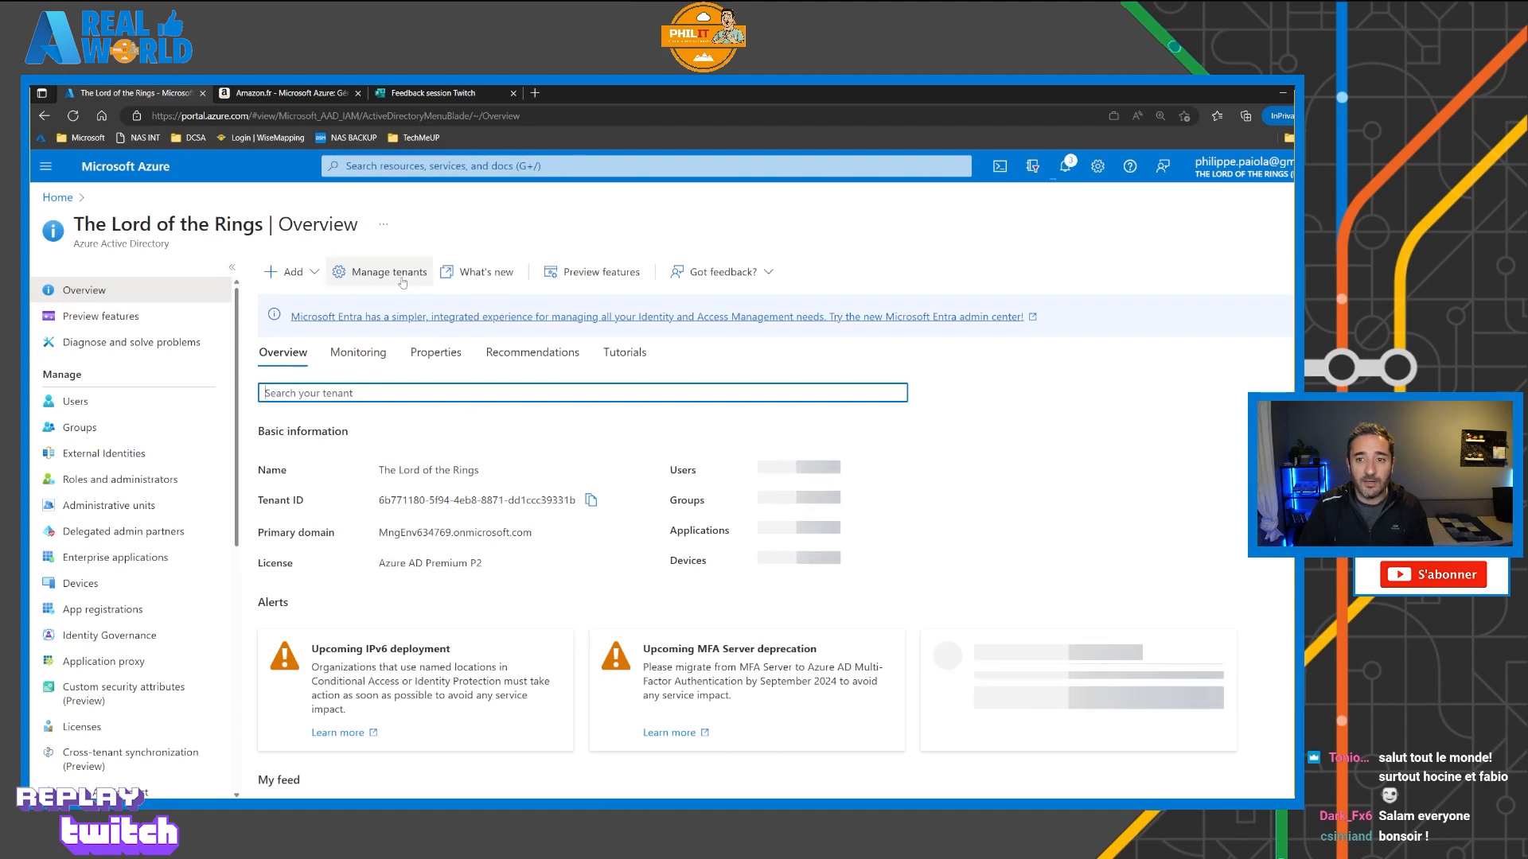
click(287, 272)
click(385, 274)
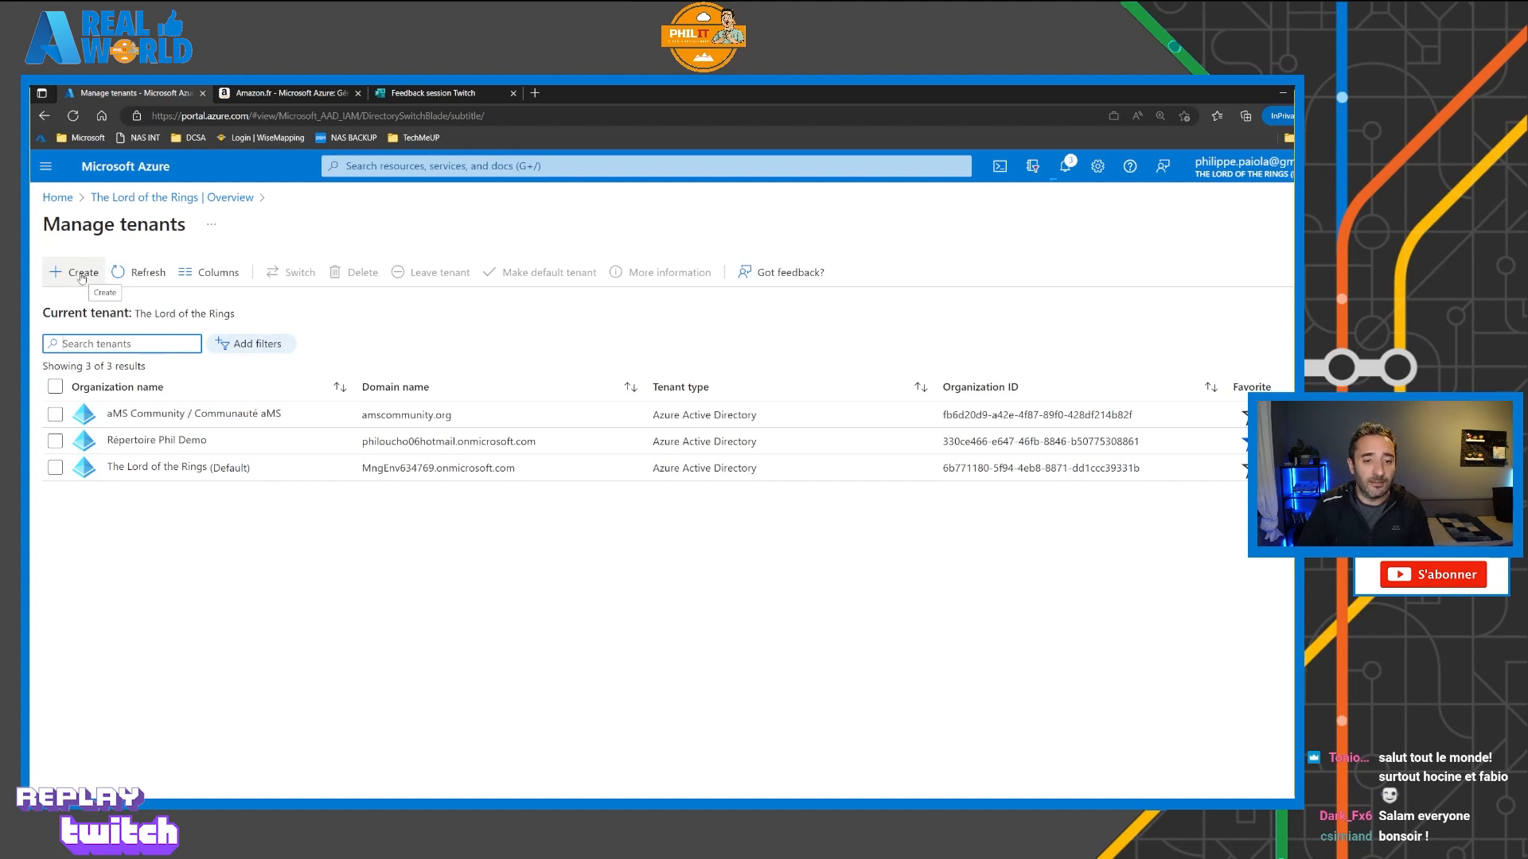
click(82, 274)
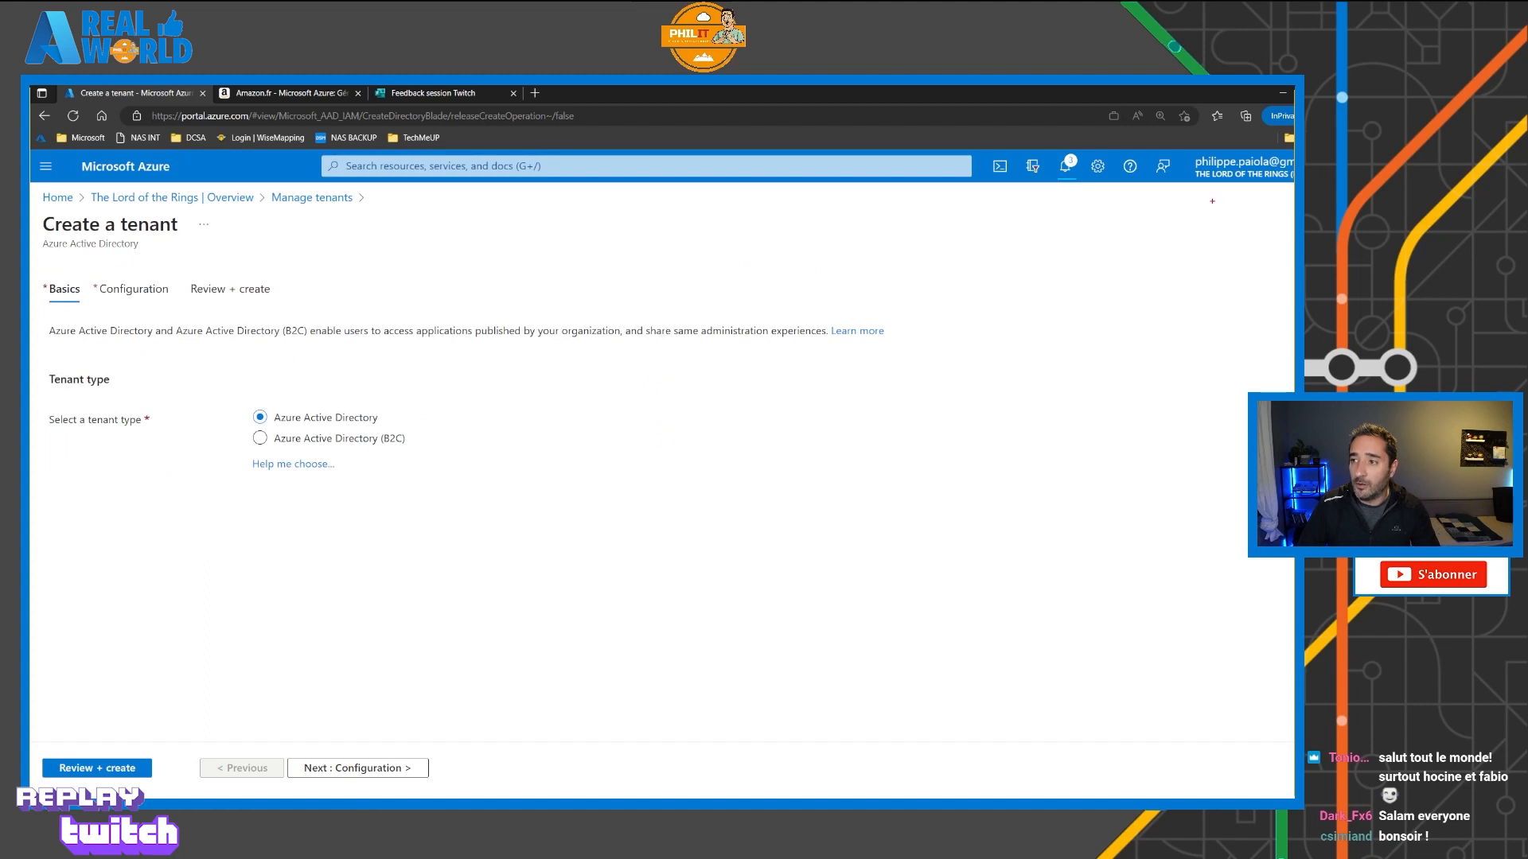
Step: Briefly point out the signed-in account, then enter organization name adatum on Configuration
drag(1212, 201, 1176, 260)
key(Escape)
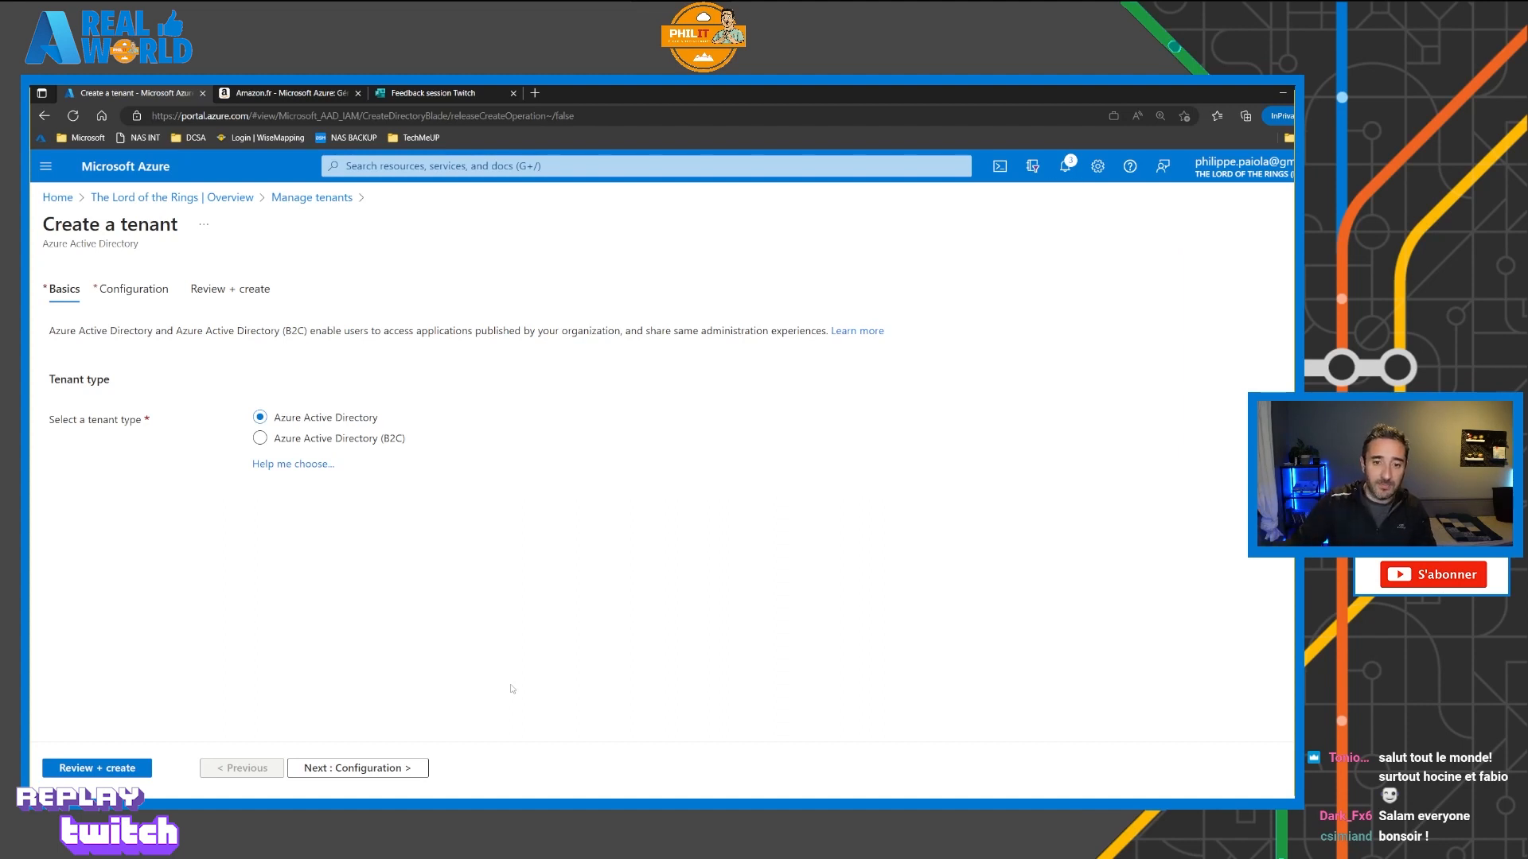
click(351, 769)
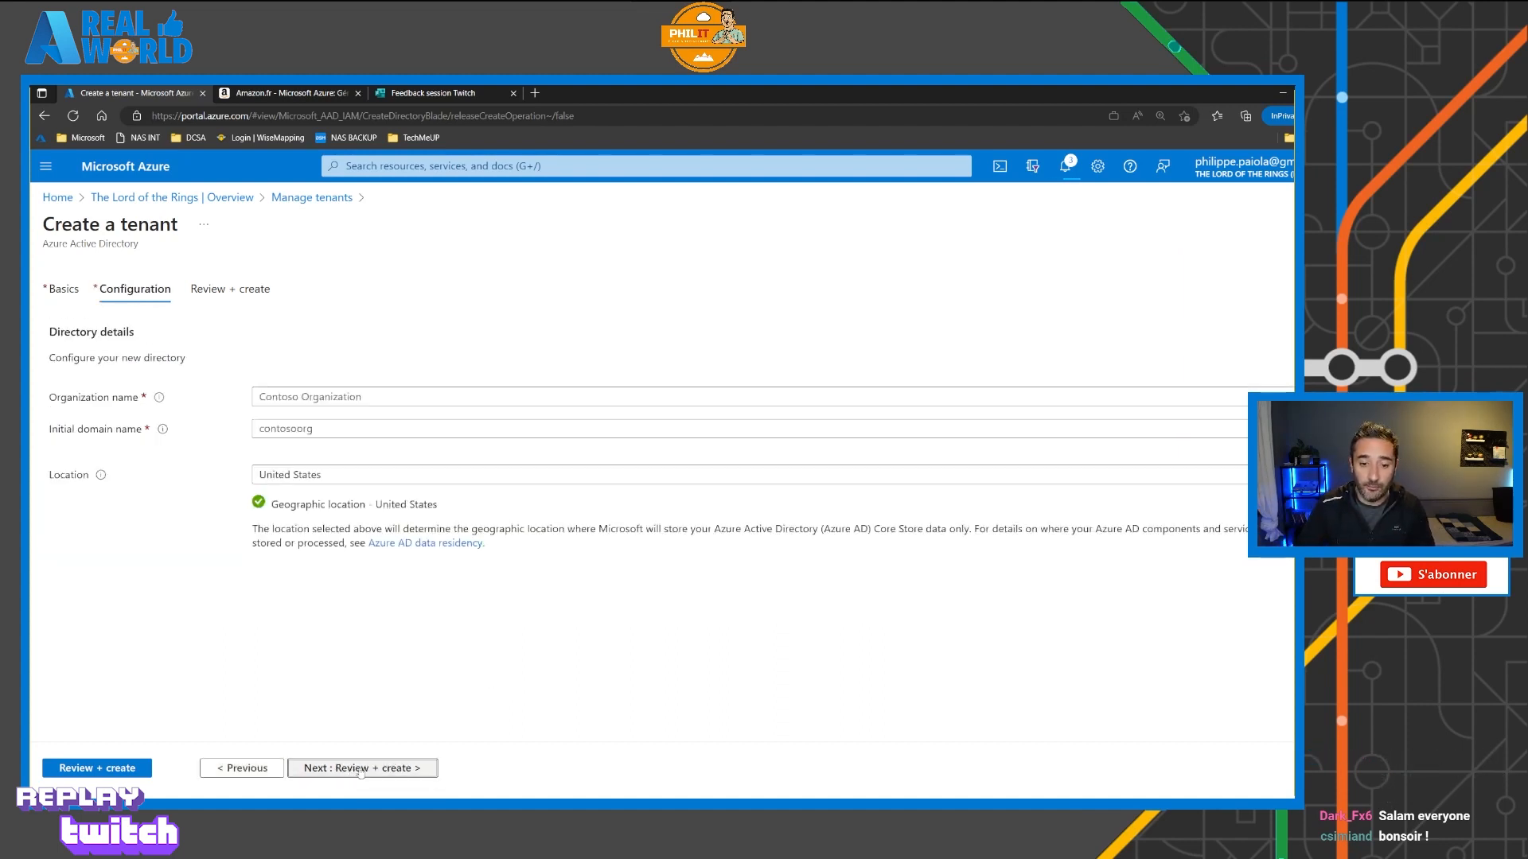
click(321, 395)
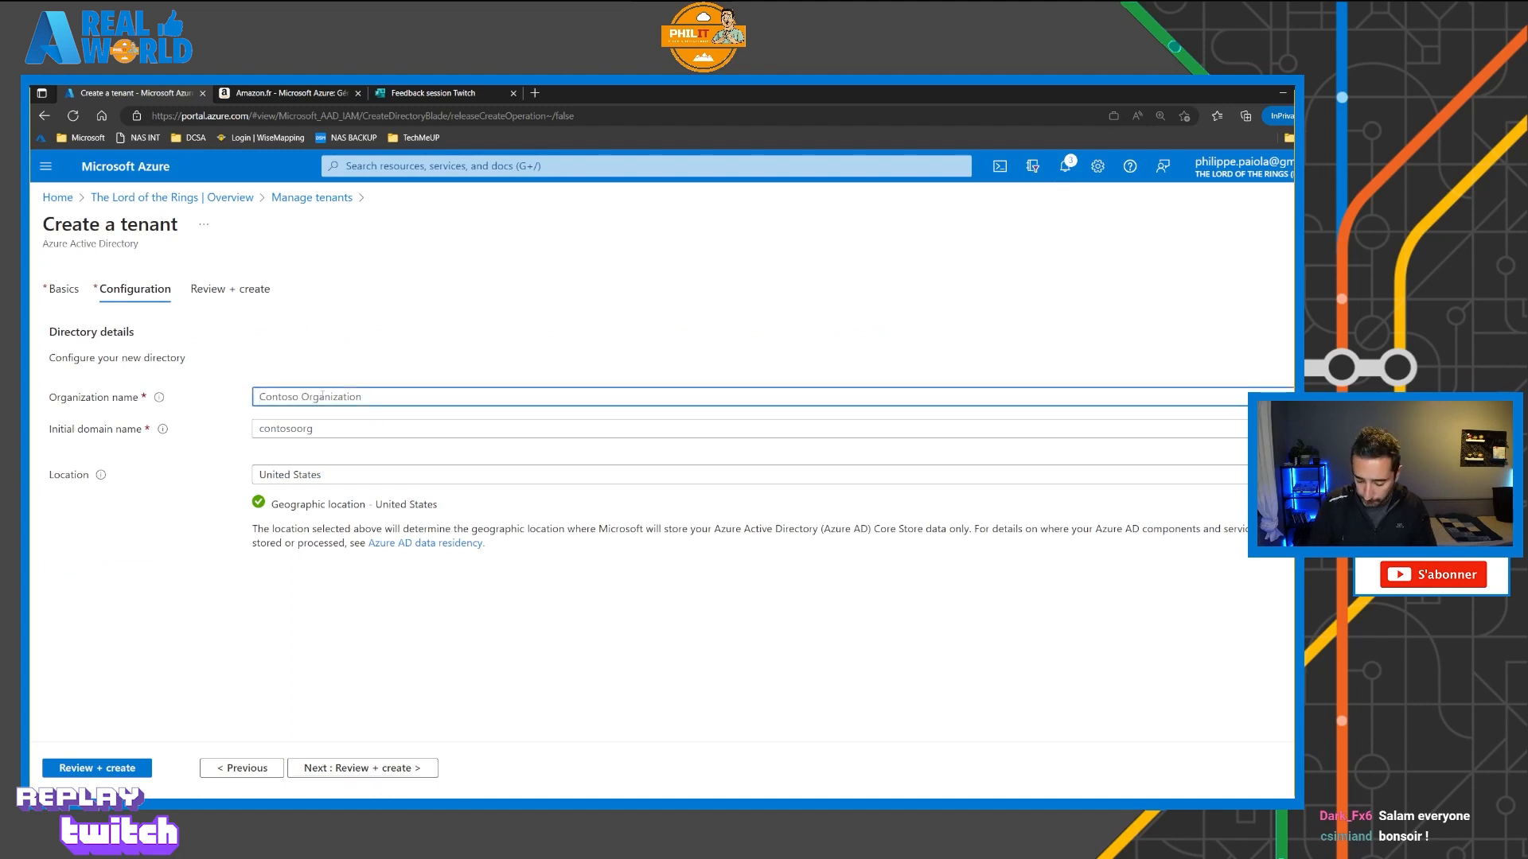
text(ada)
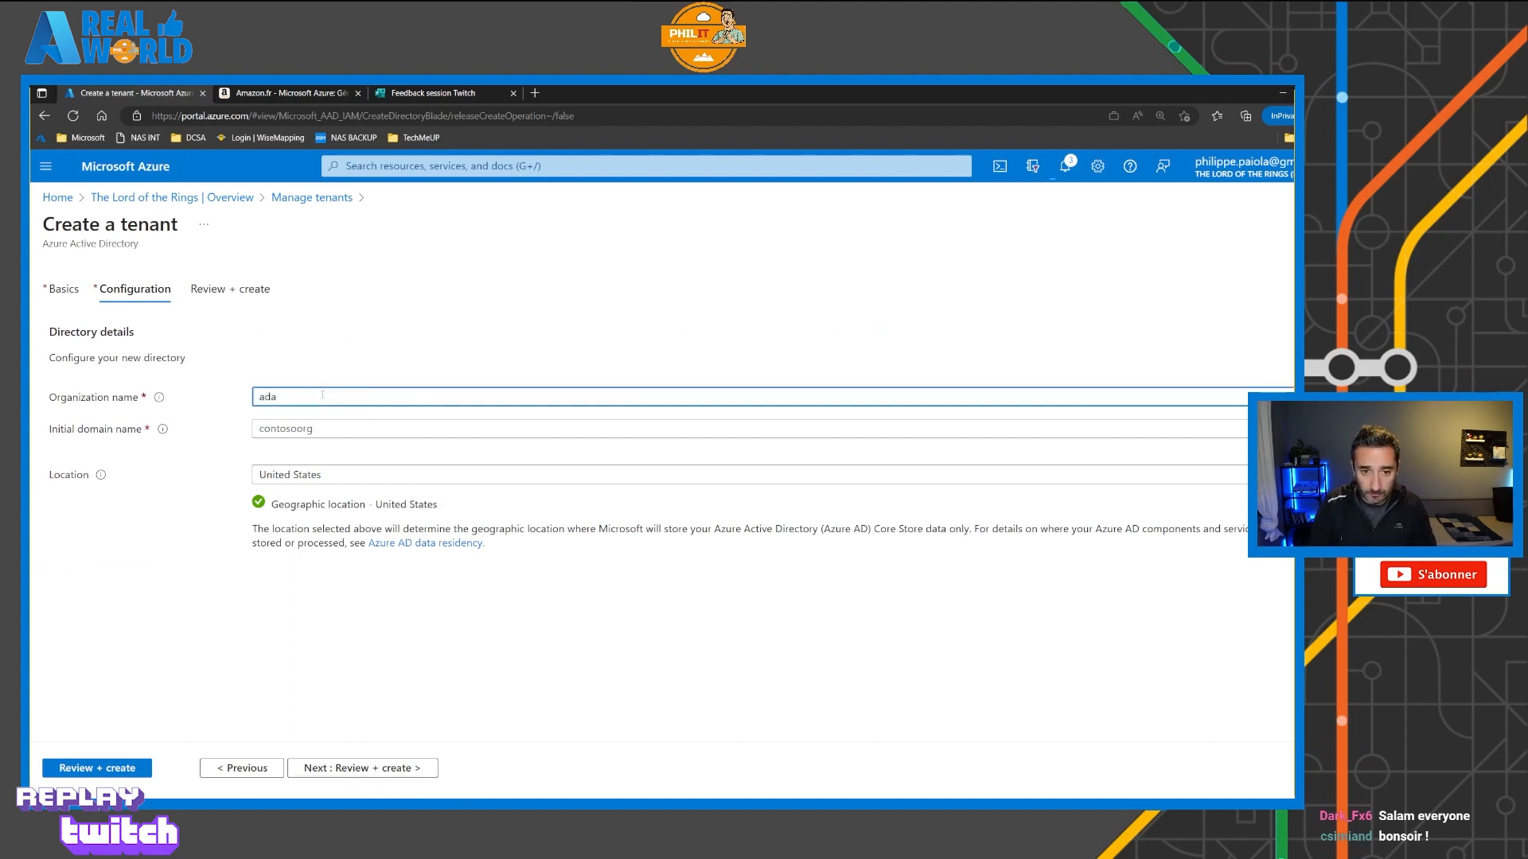
text(tum)
key(Tab)
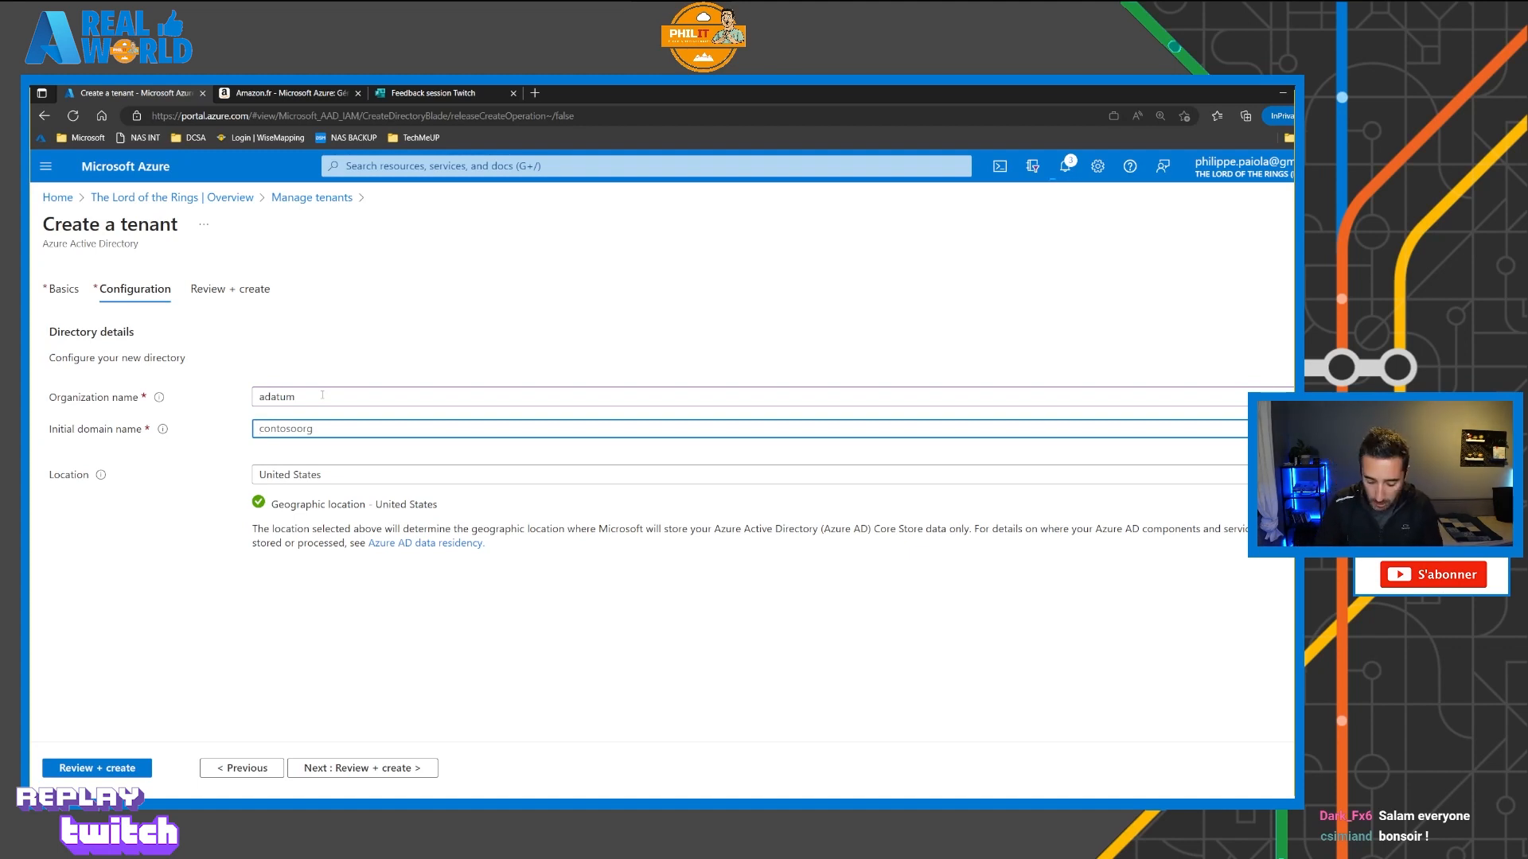
Step: Enter domain philitdemo, set location to France, and pass review validation
text(philit)
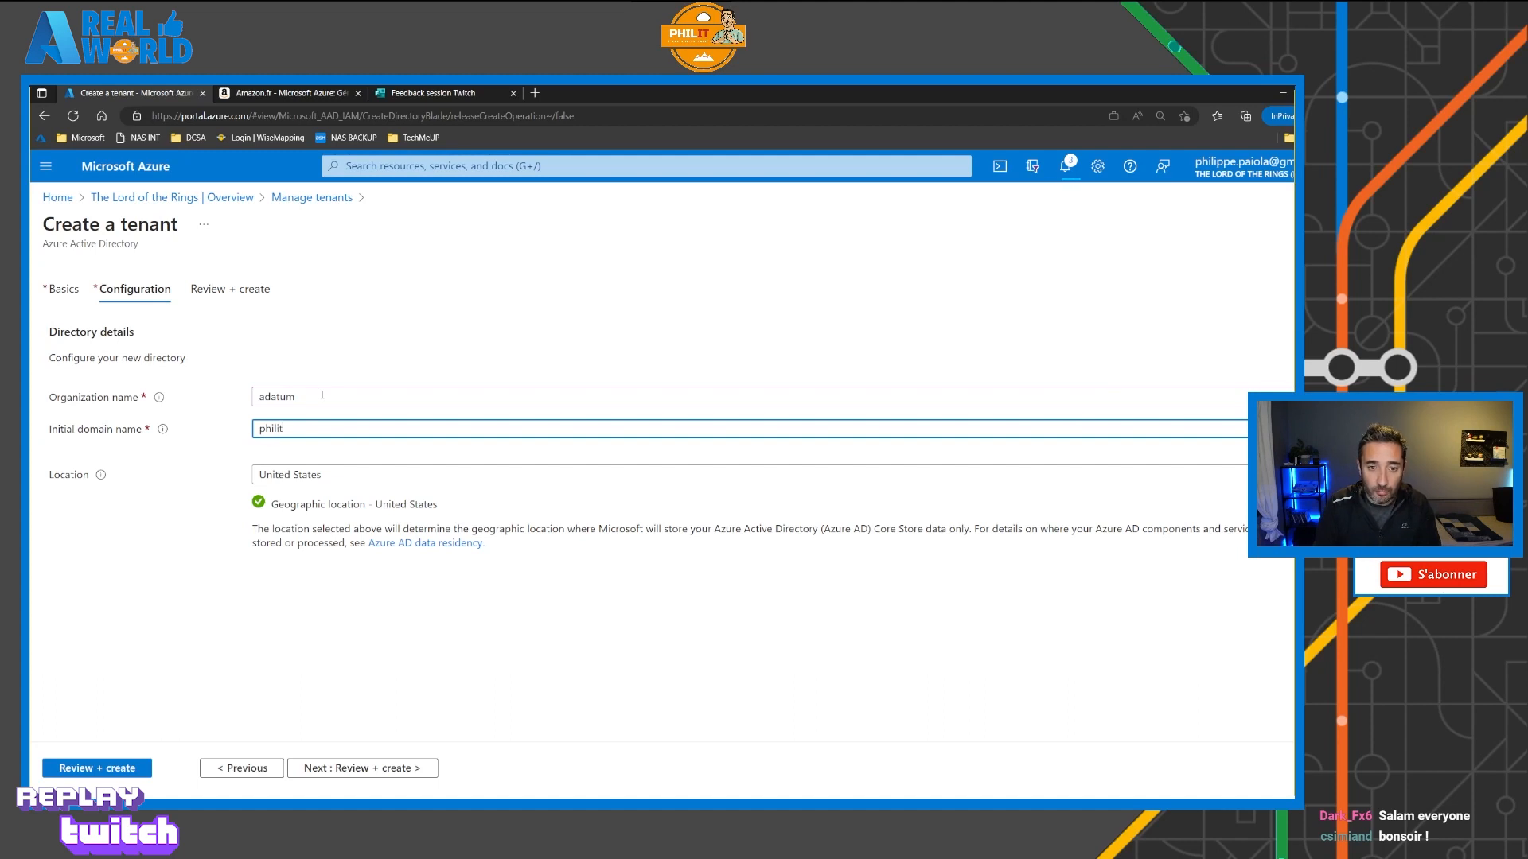
text(demo)
click(330, 475)
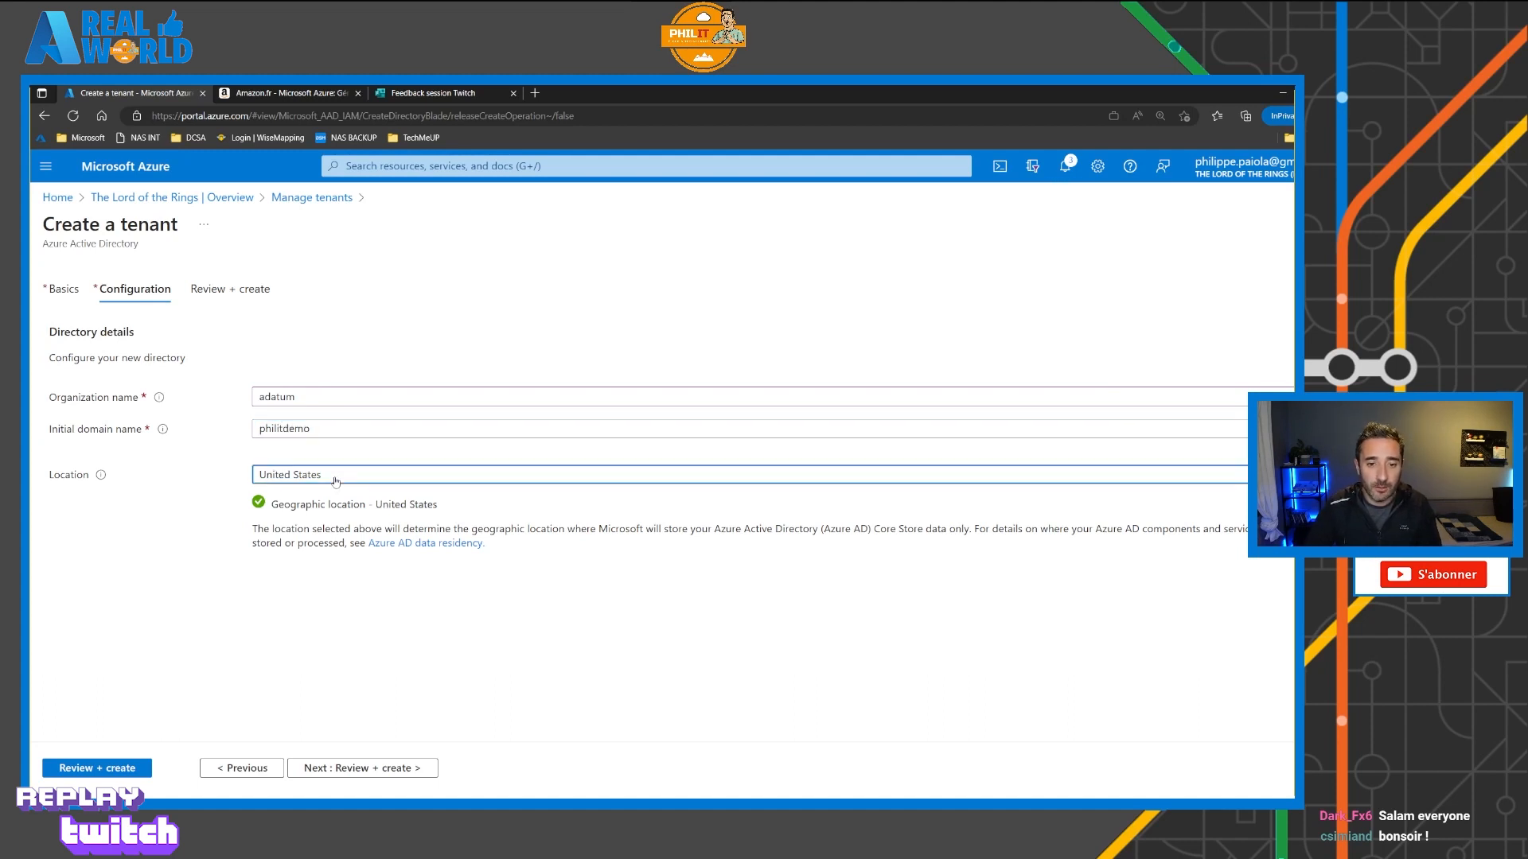
scroll(908, 586, up, 10)
scroll(908, 587, up, 9)
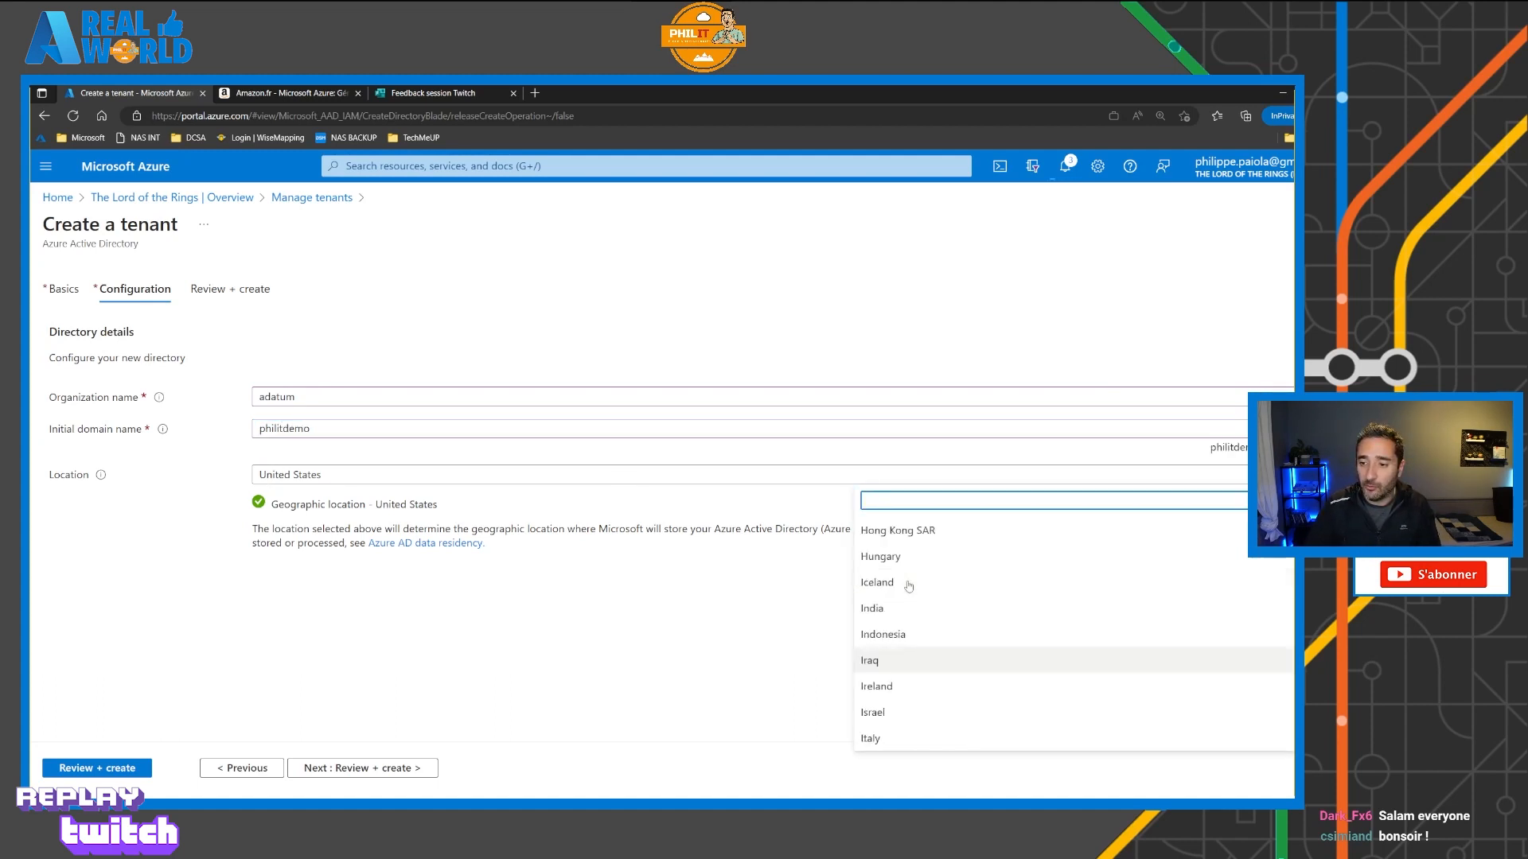
click(891, 554)
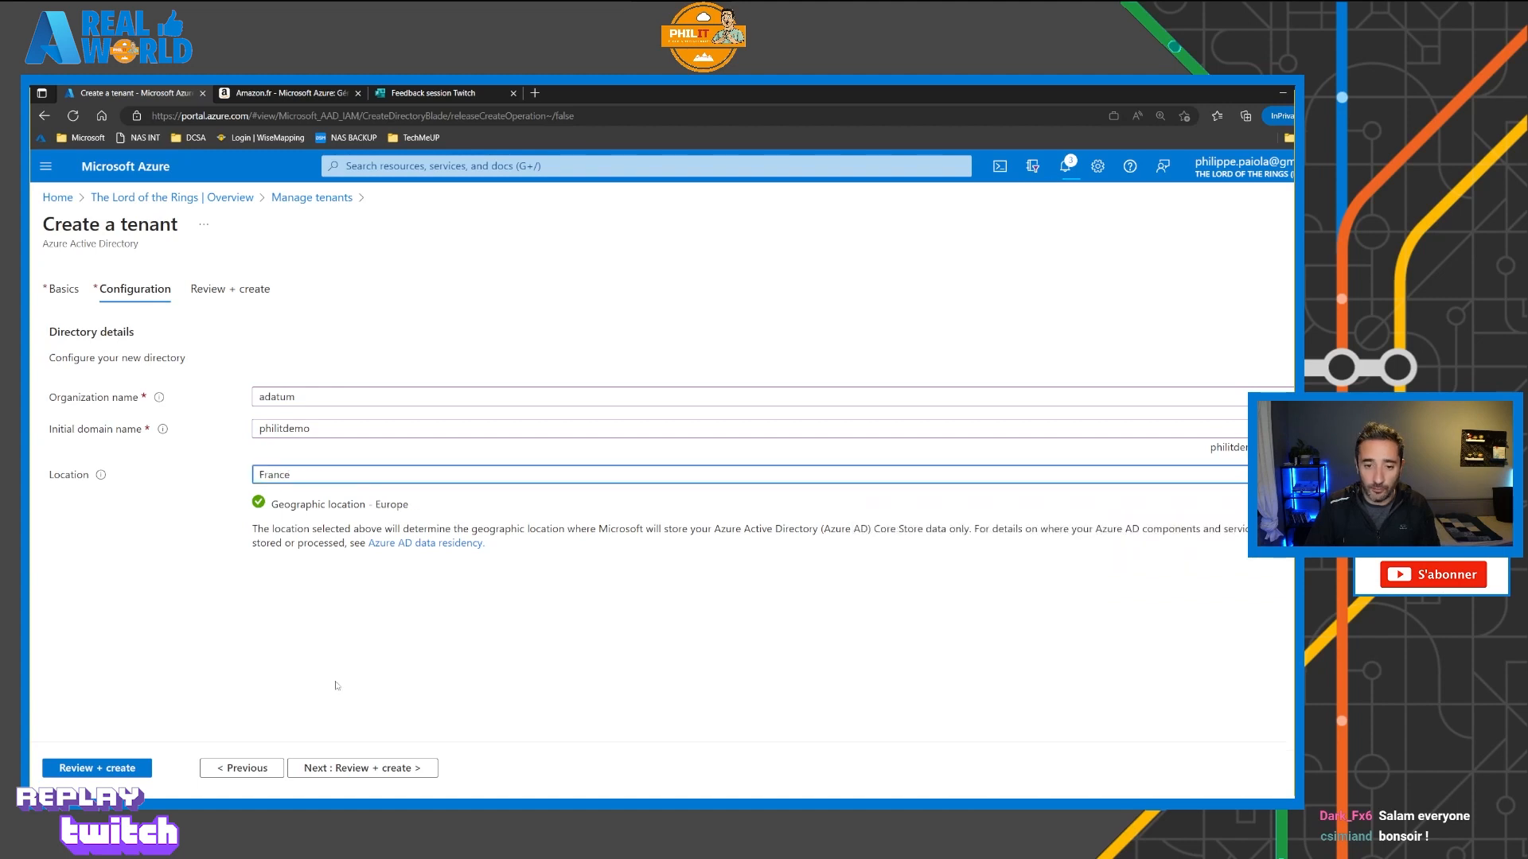
click(331, 777)
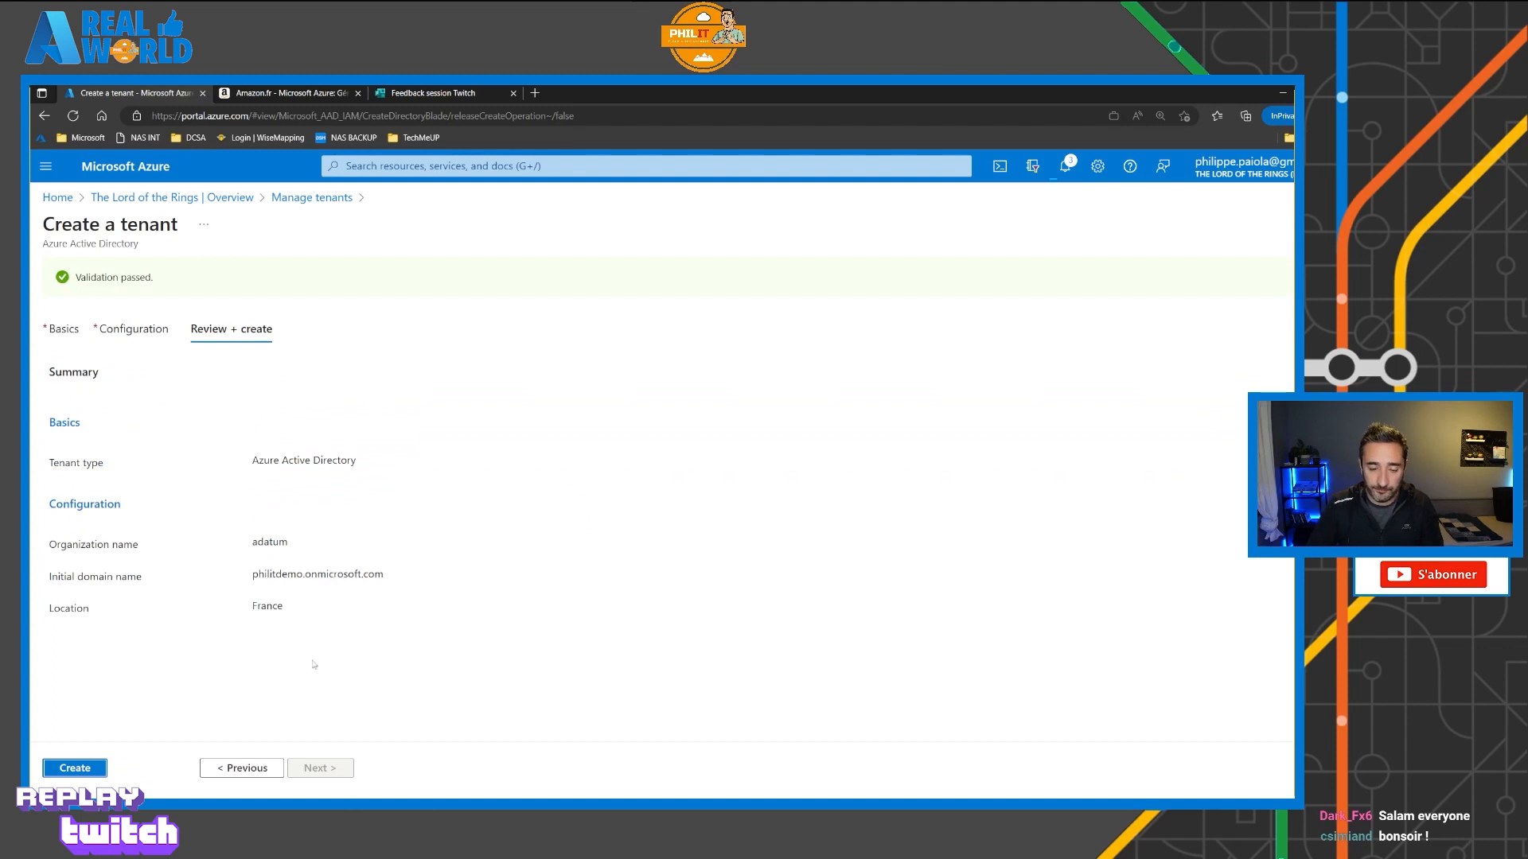
Step: Submit the adatum tenant with the captcha answer, then refresh Manage tenants to show four tenants
click(102, 766)
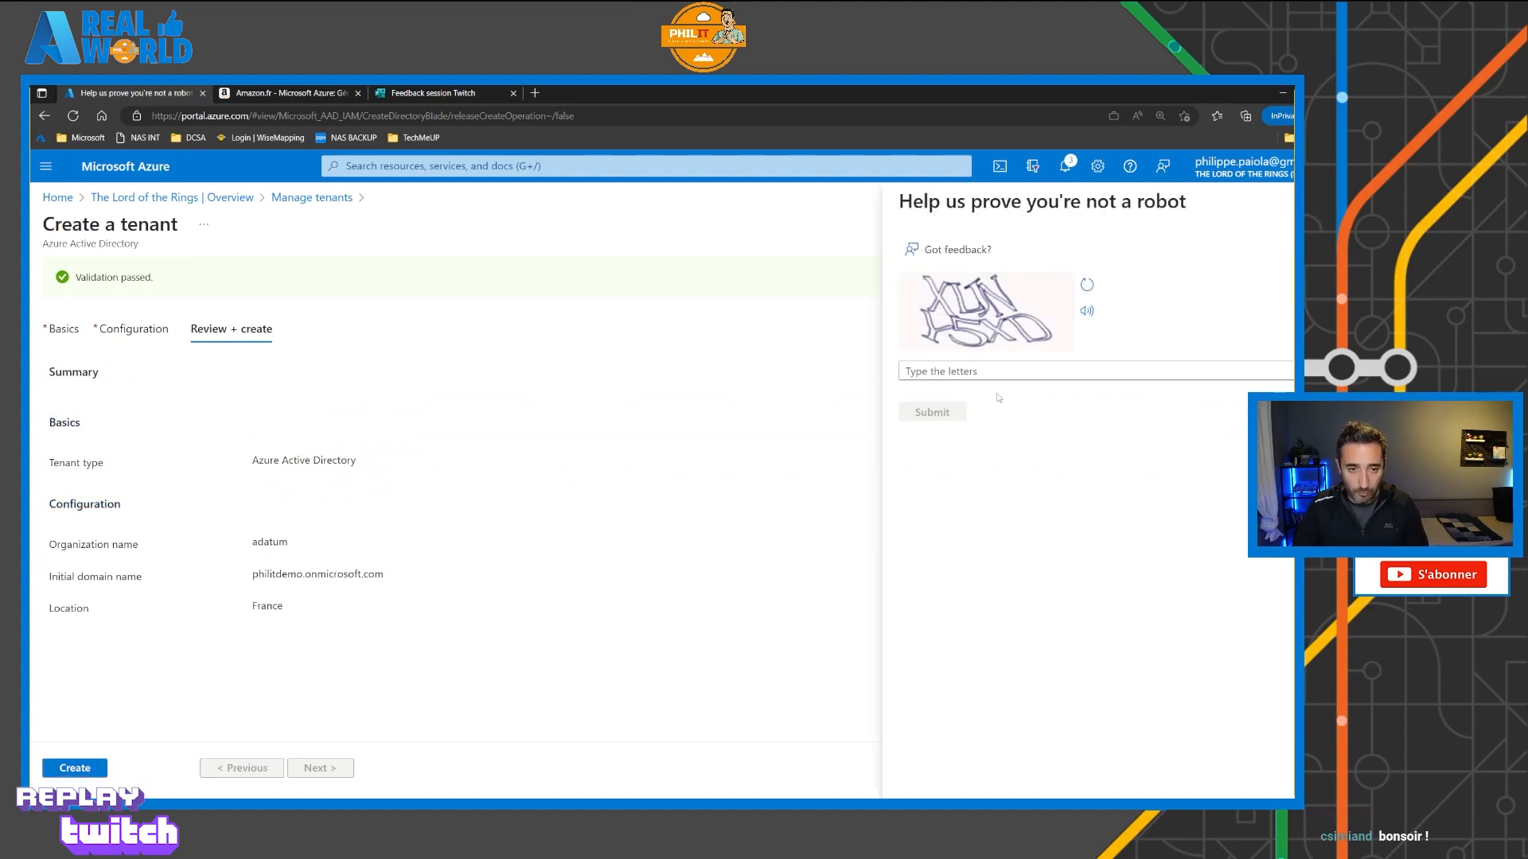
click(1000, 373)
click(1000, 372)
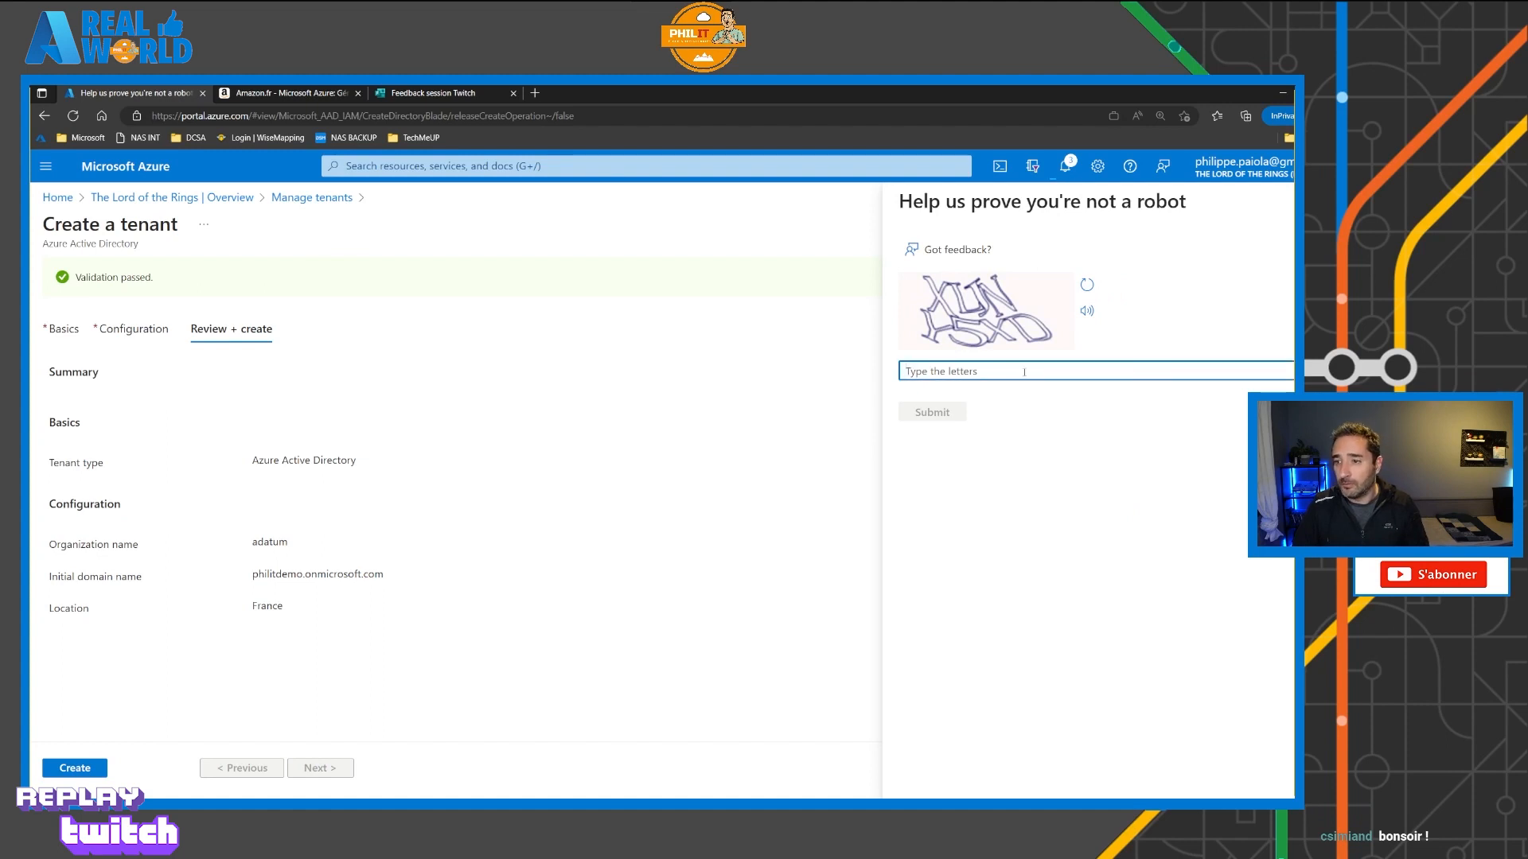
text(XL)
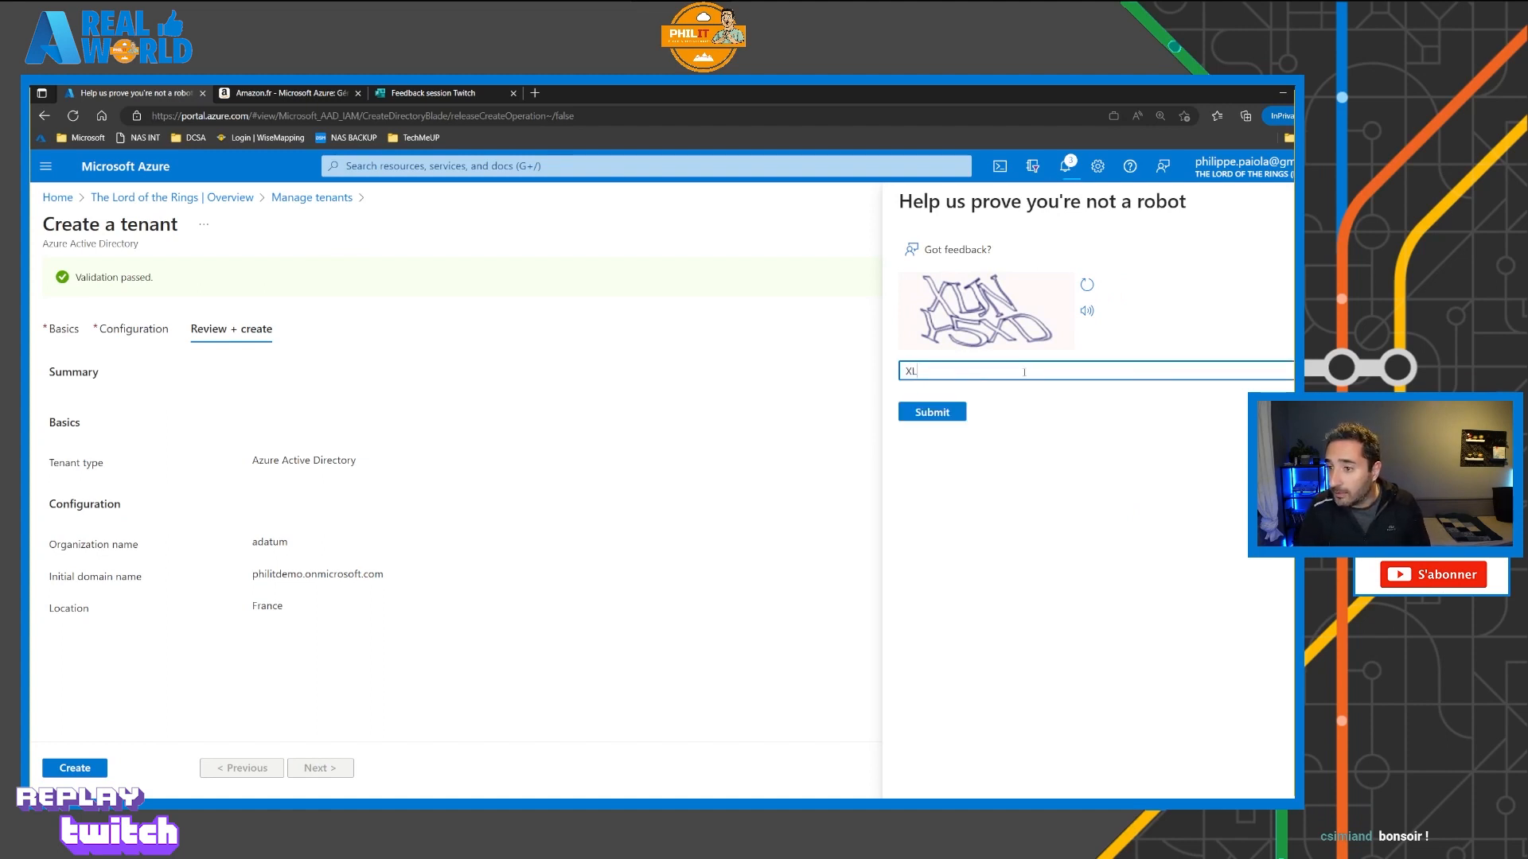
text(JNY)
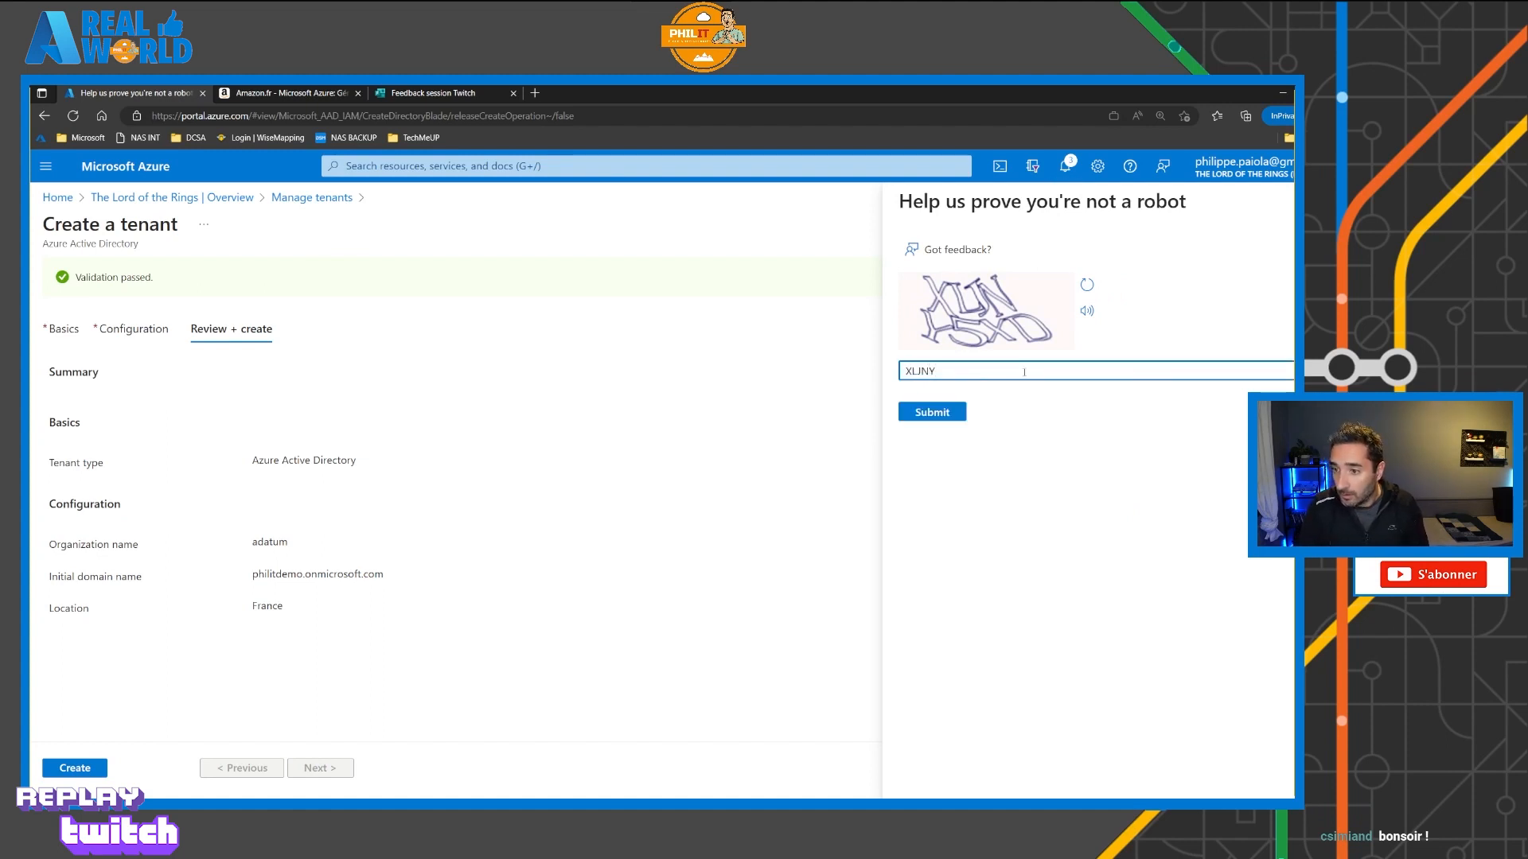
text(5XD)
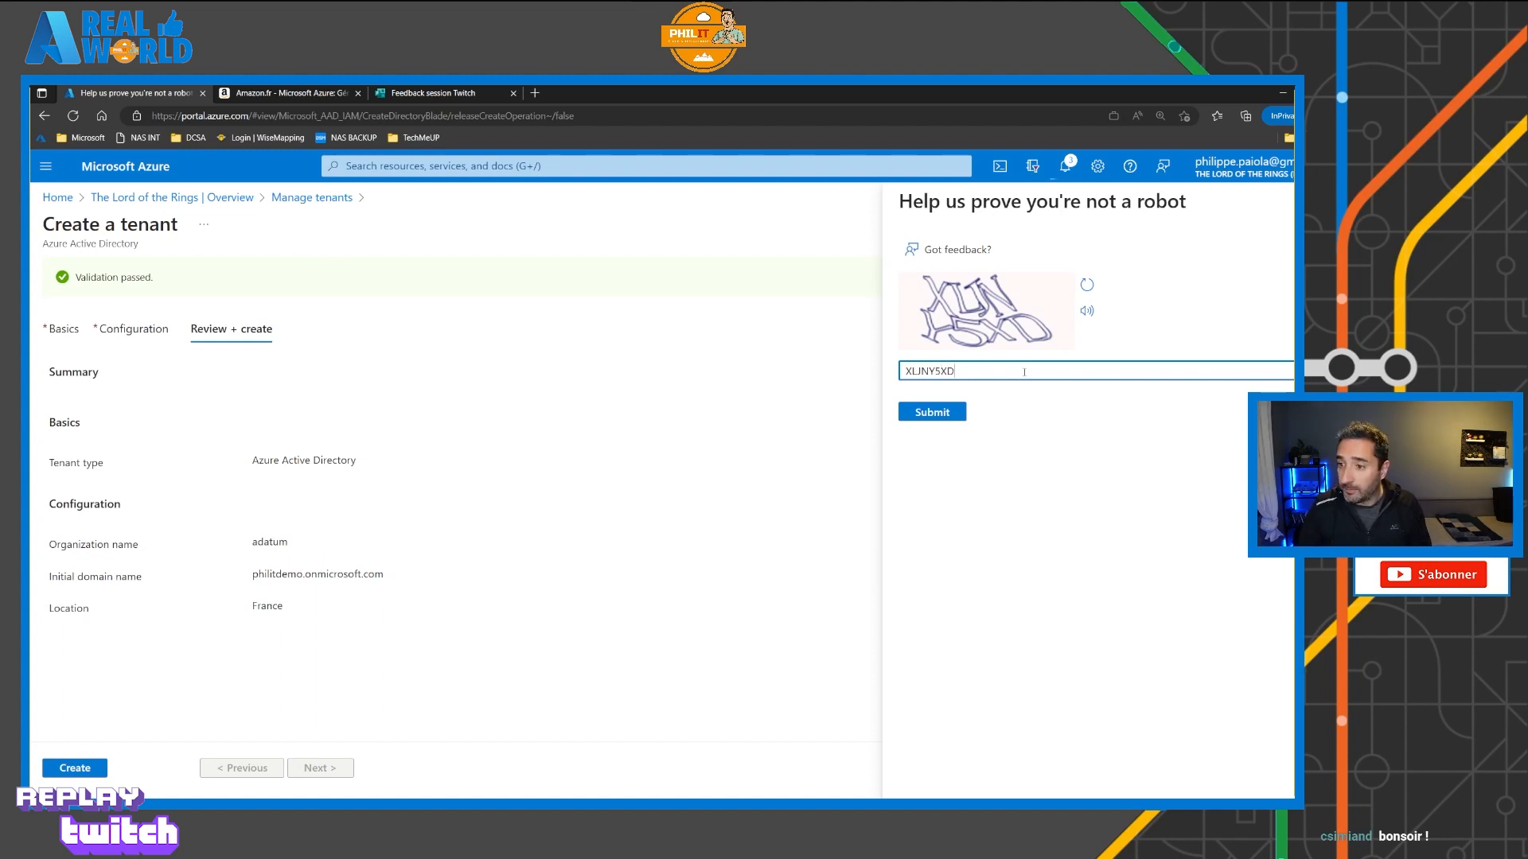
key(Return)
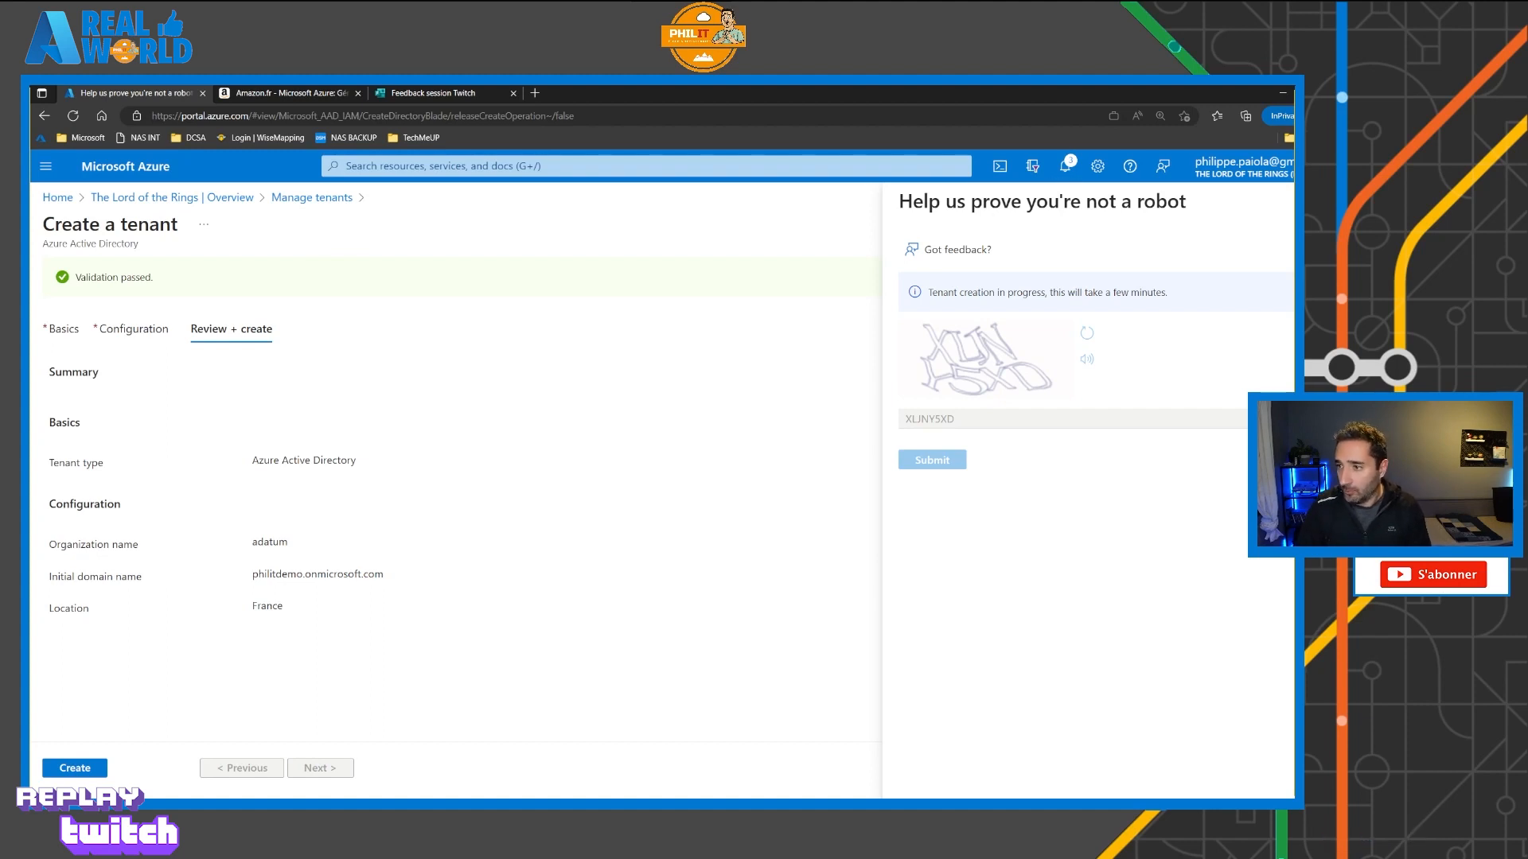
click(313, 198)
click(143, 272)
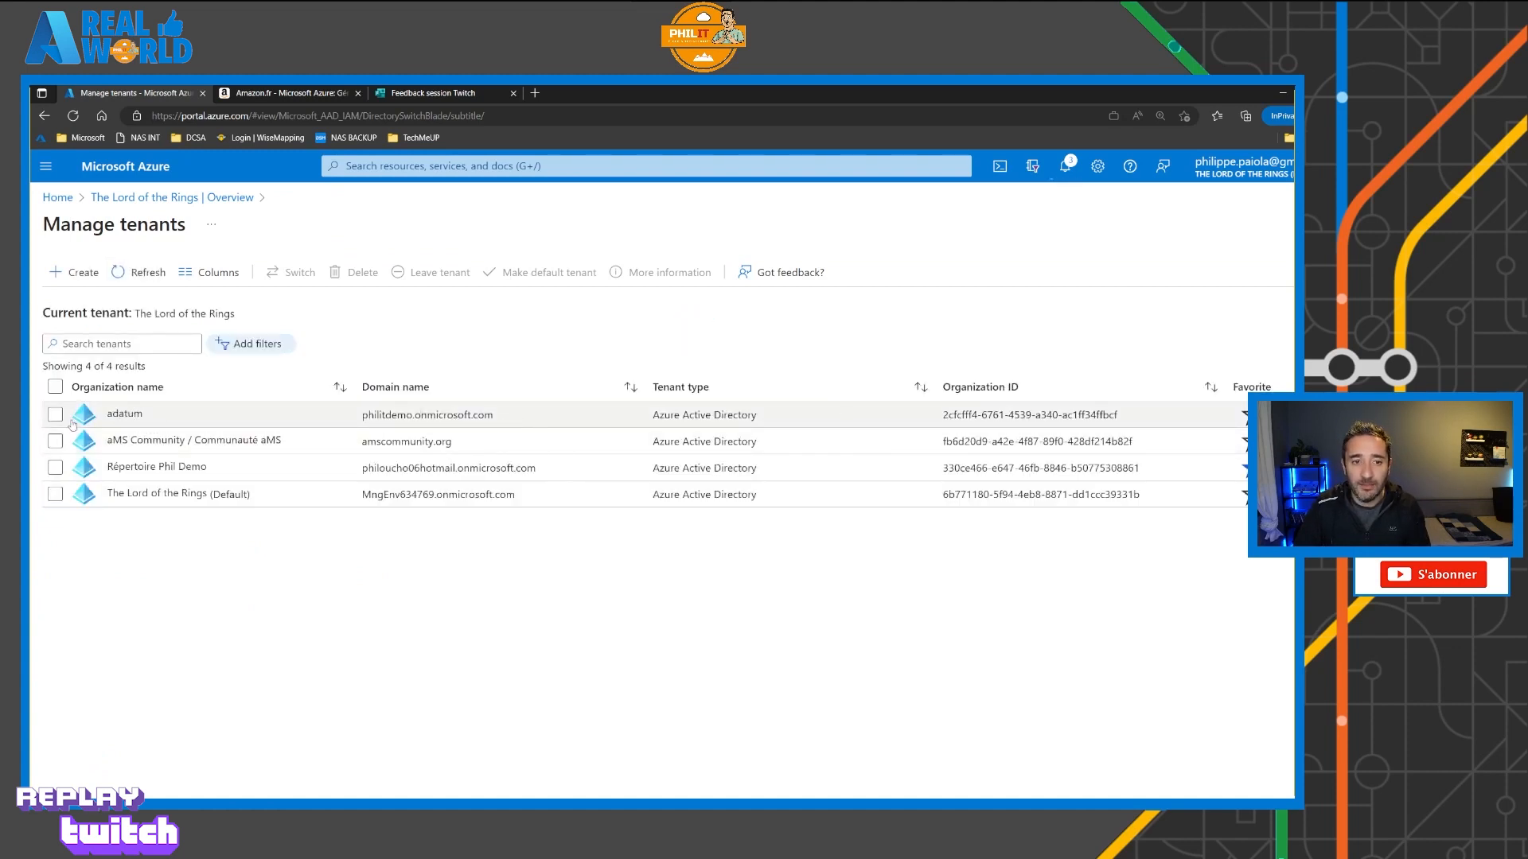
Step: Switch into the adatum tenant (philitdemo.onmicrosoft.com) and list its users
click(55, 415)
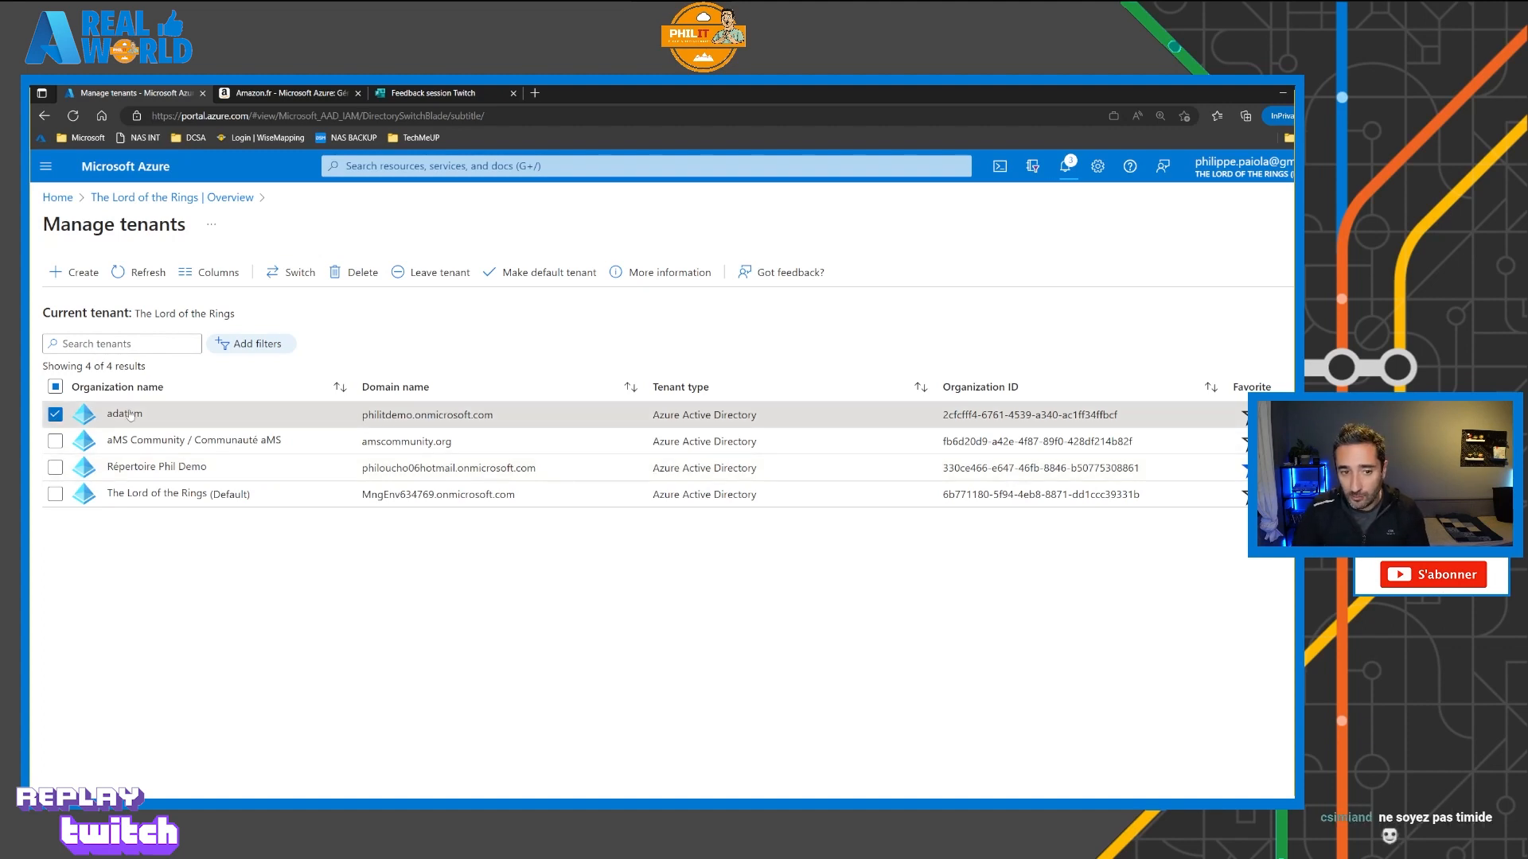
click(288, 276)
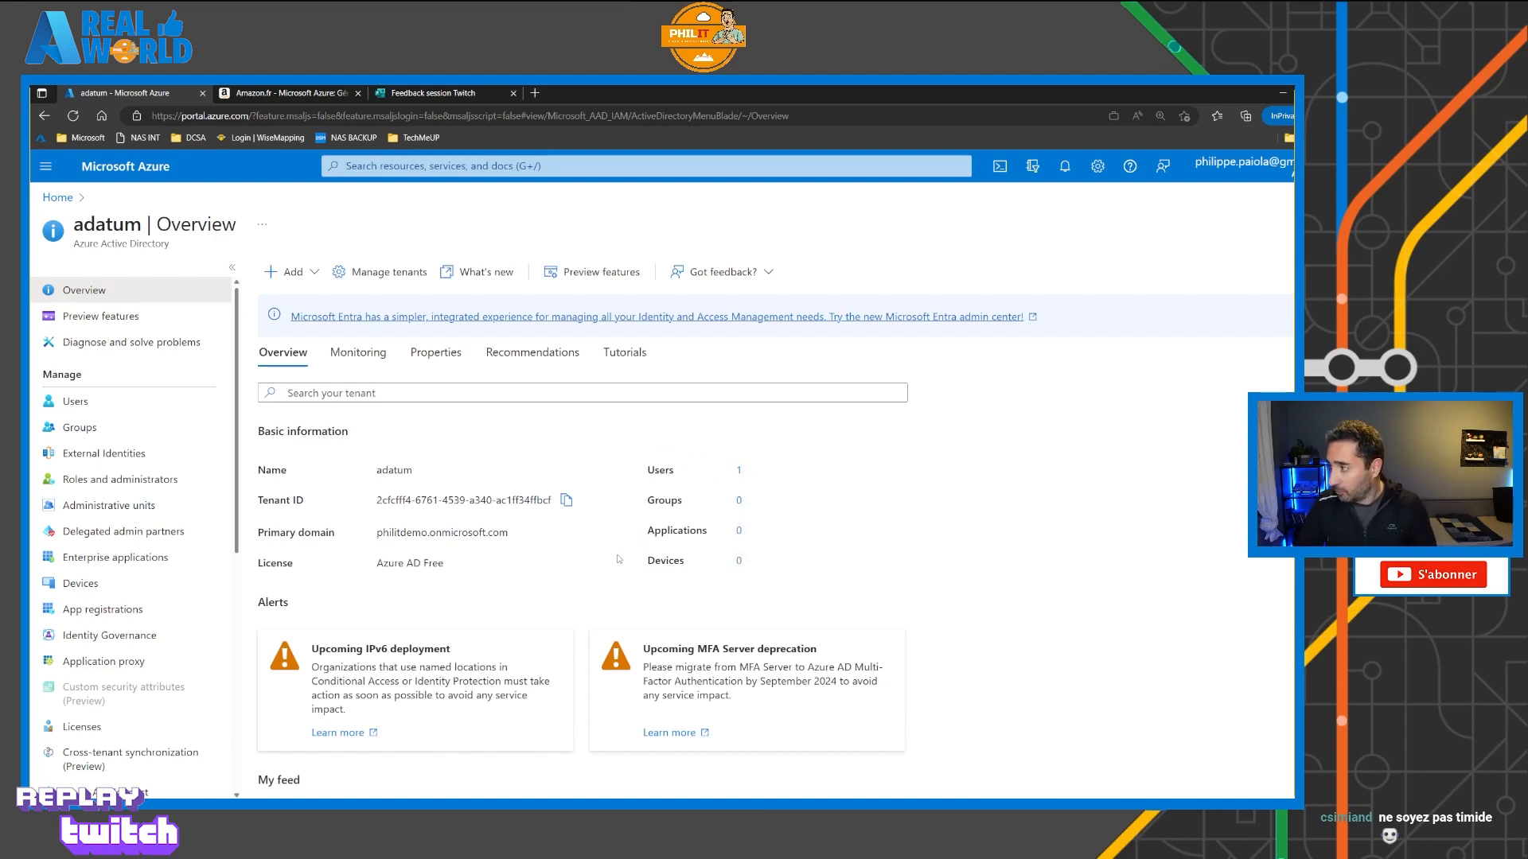
click(76, 401)
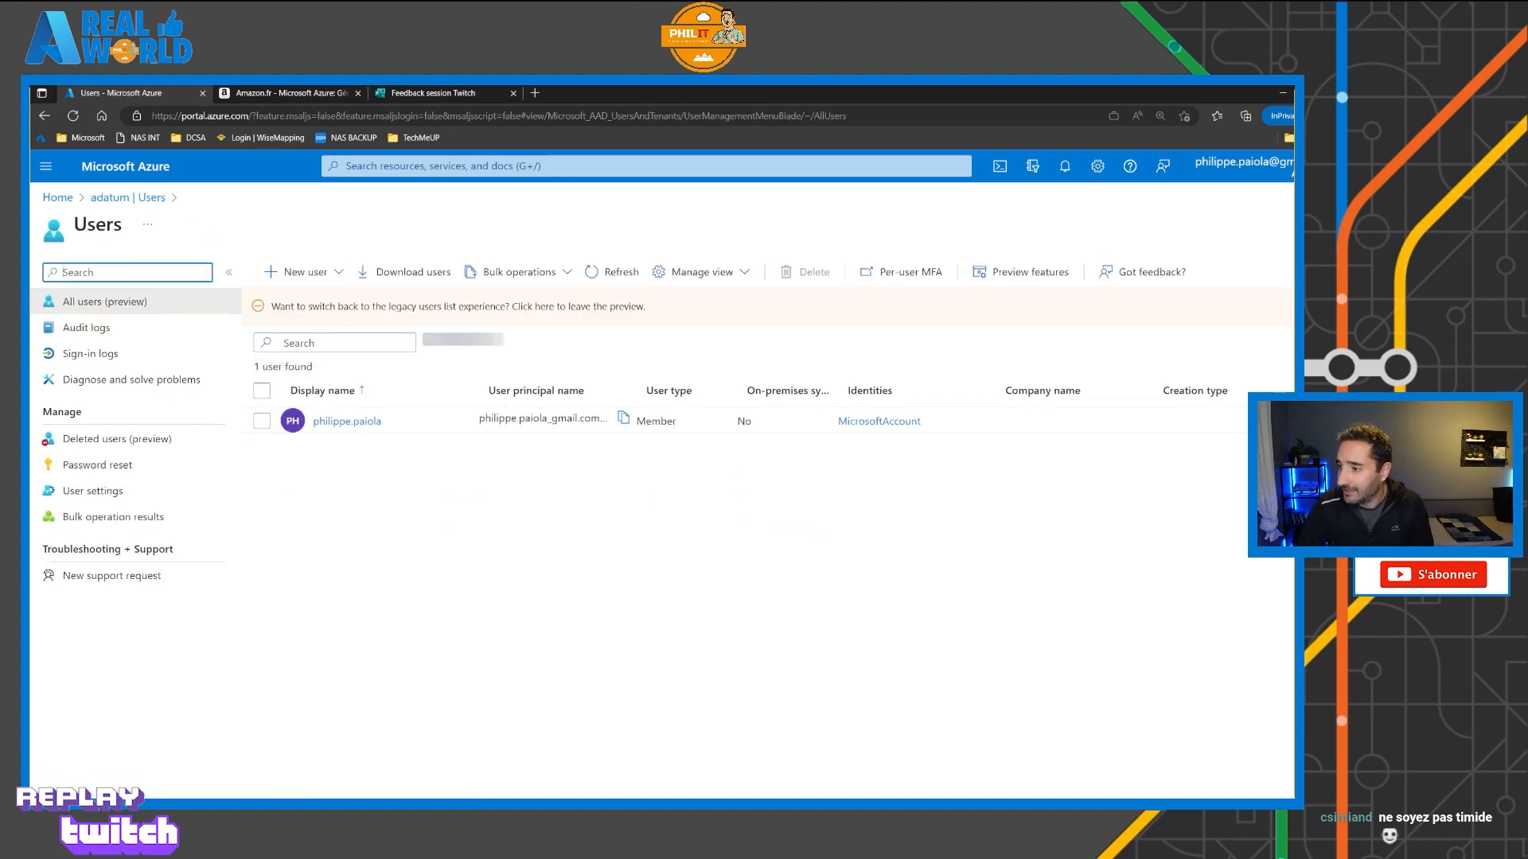
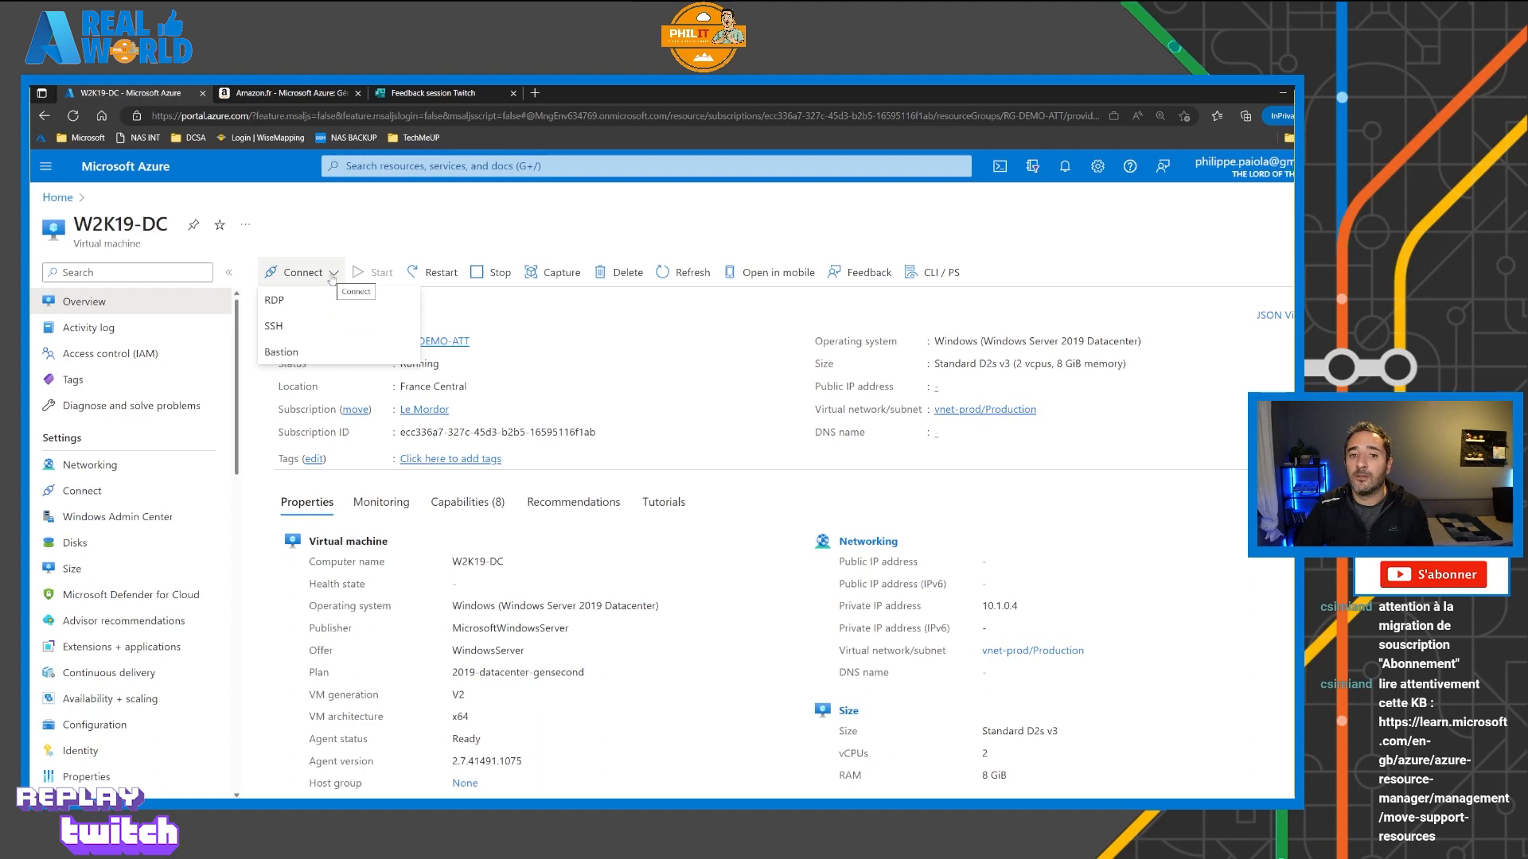
Step: Connect to W2K19-DC through Bastion using the adatum.com domain administrator's UPN and password
click(291, 352)
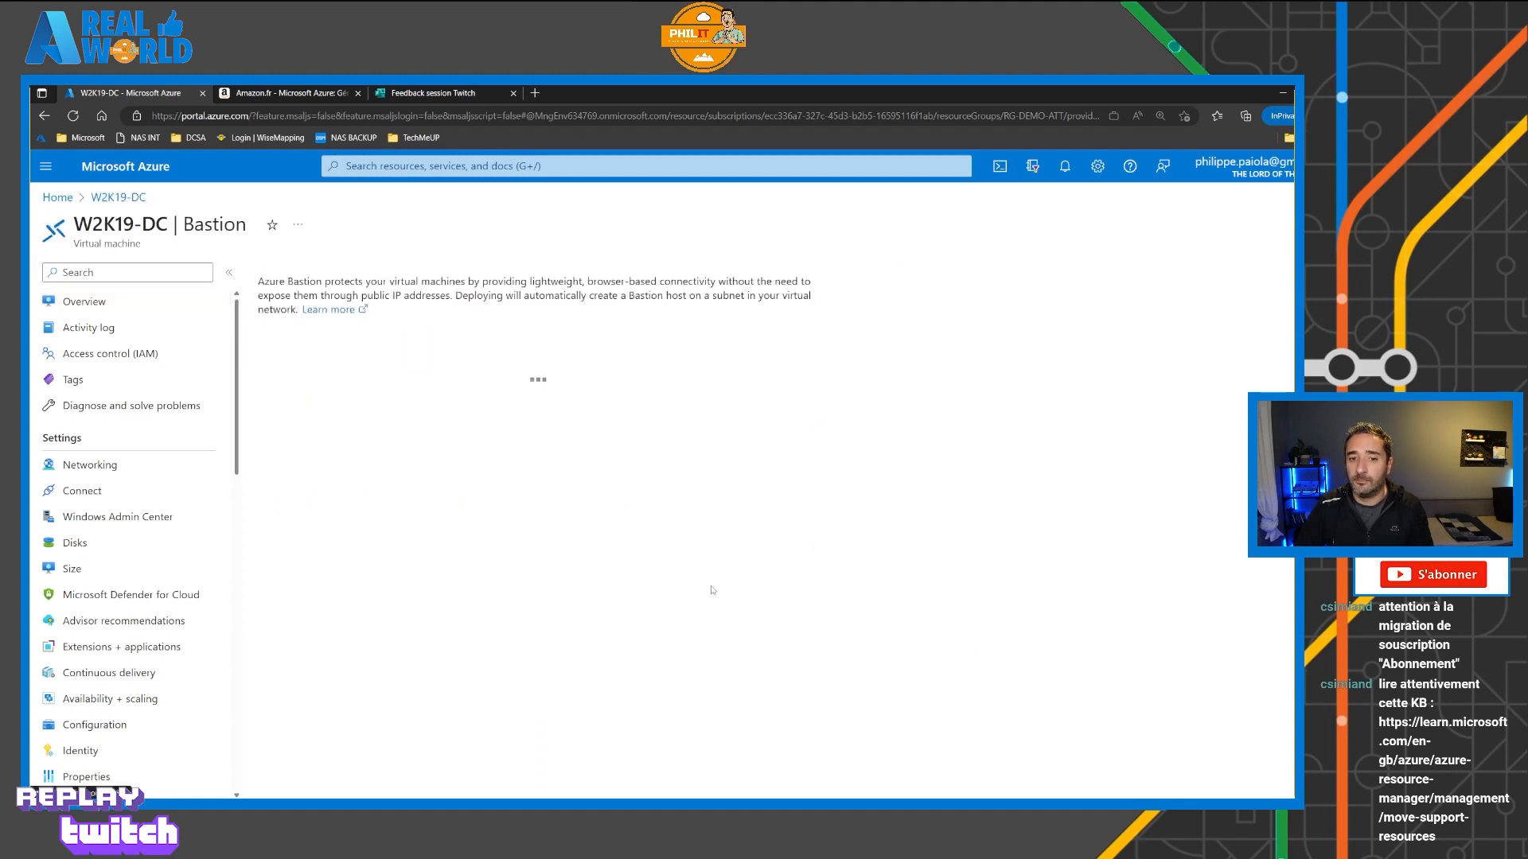
click(628, 452)
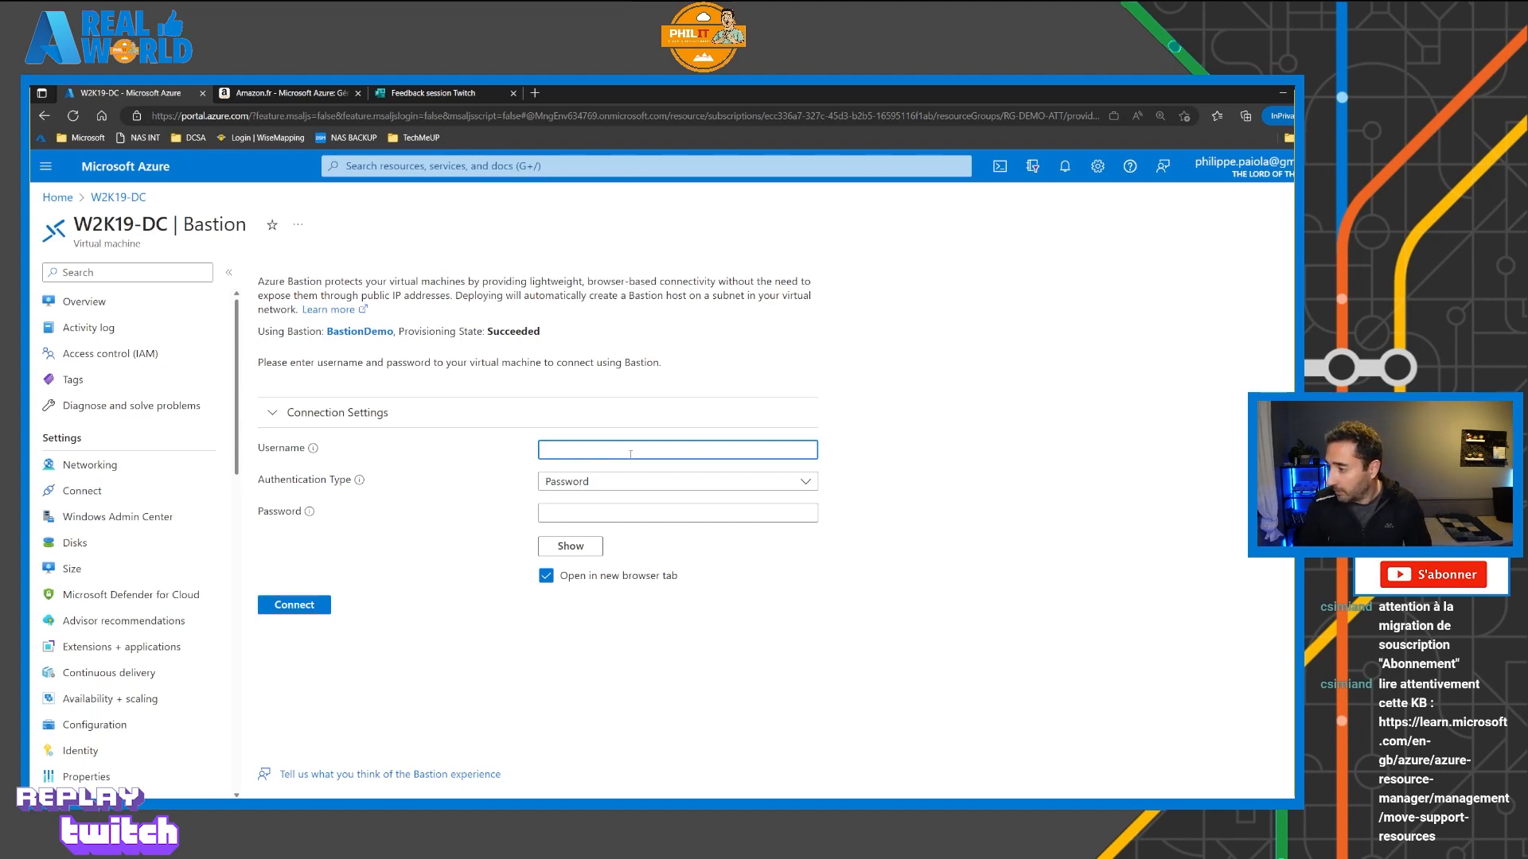
text(a)
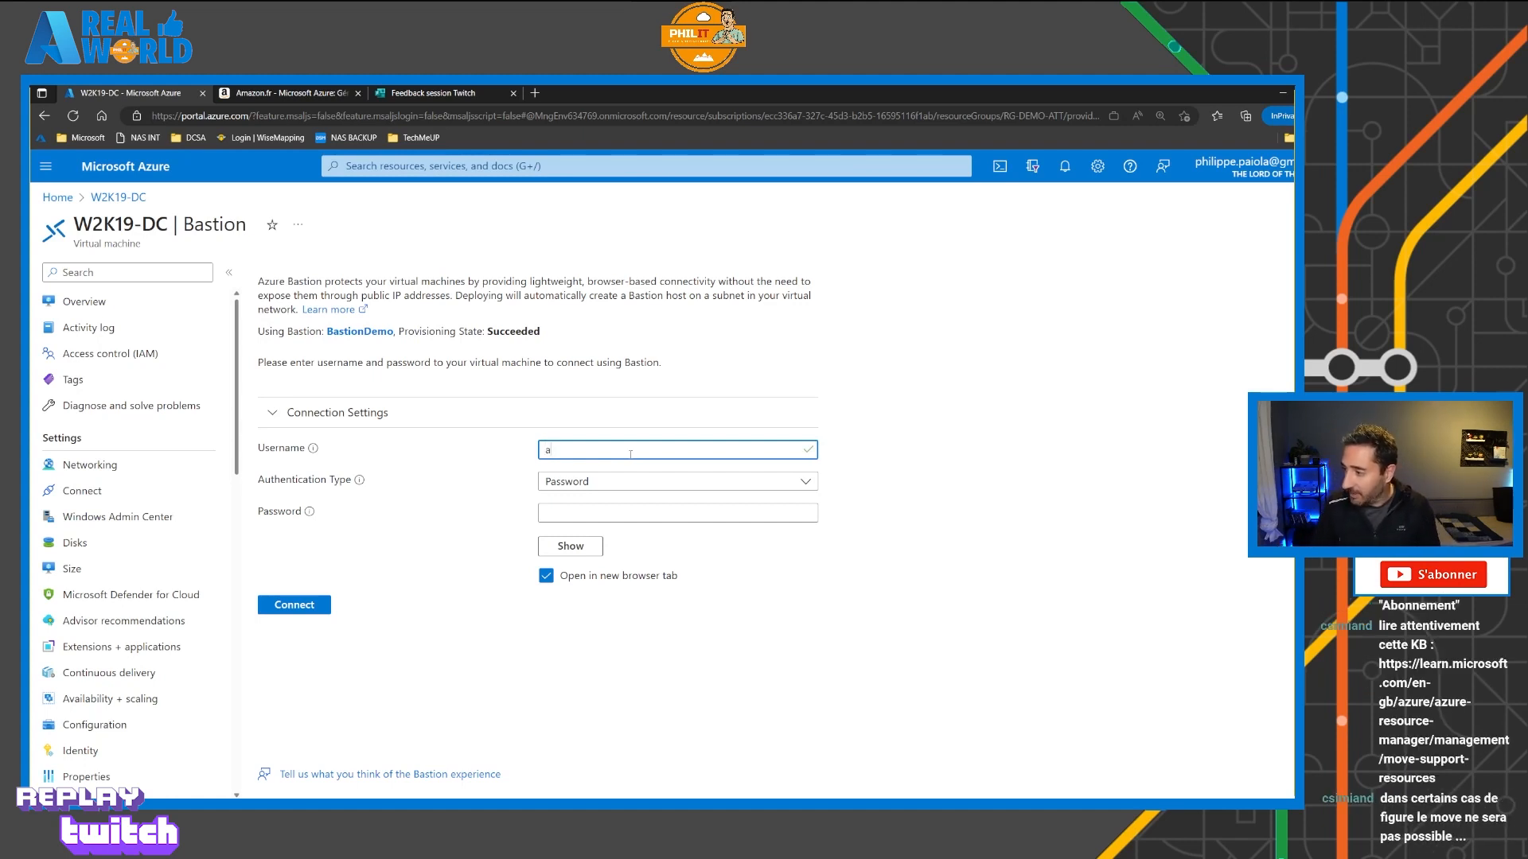
text(da)
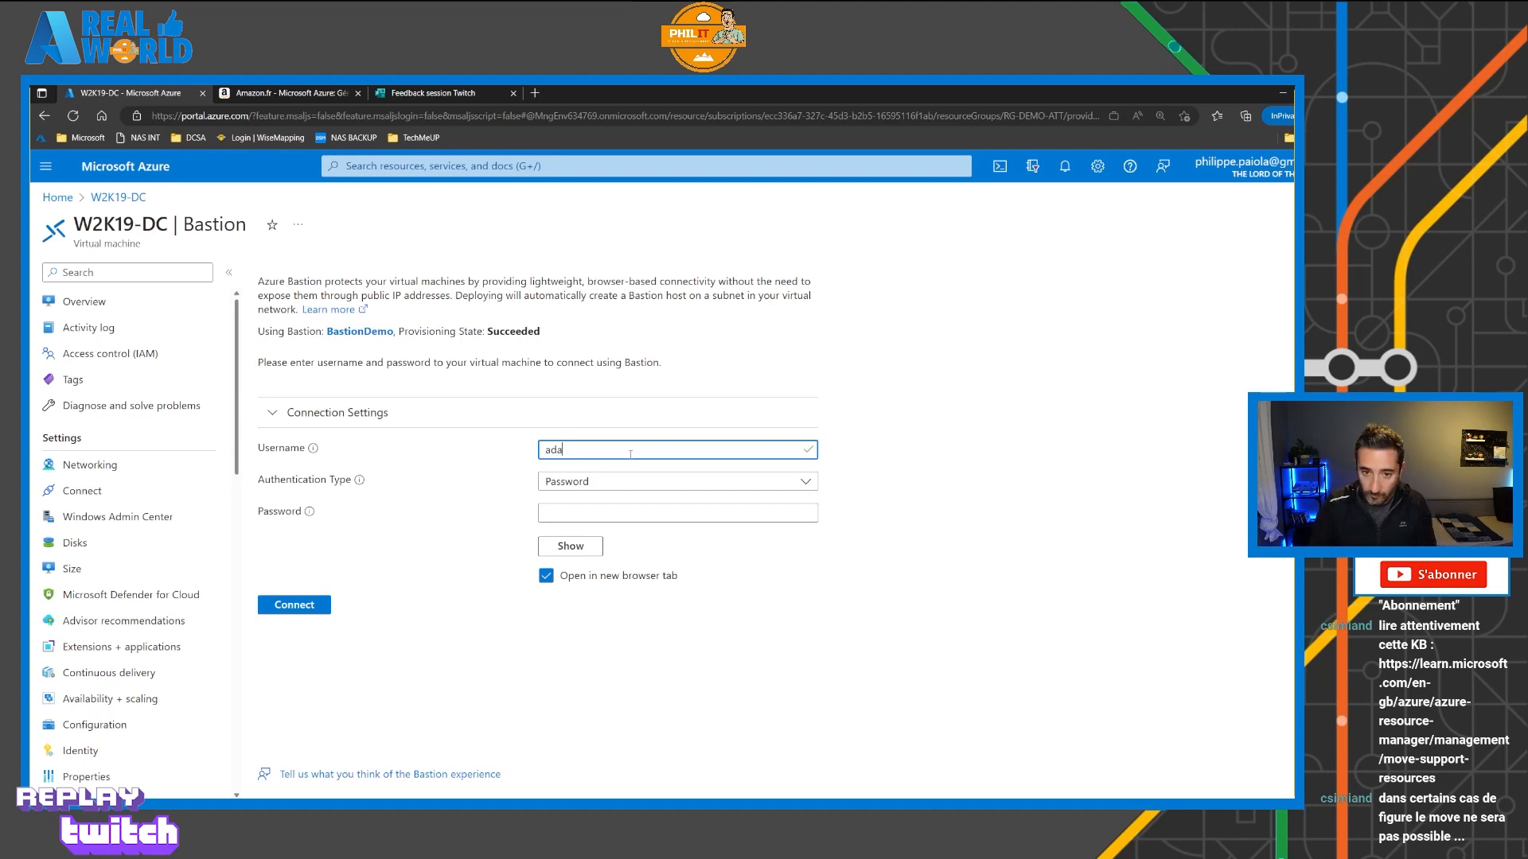
text(tum)
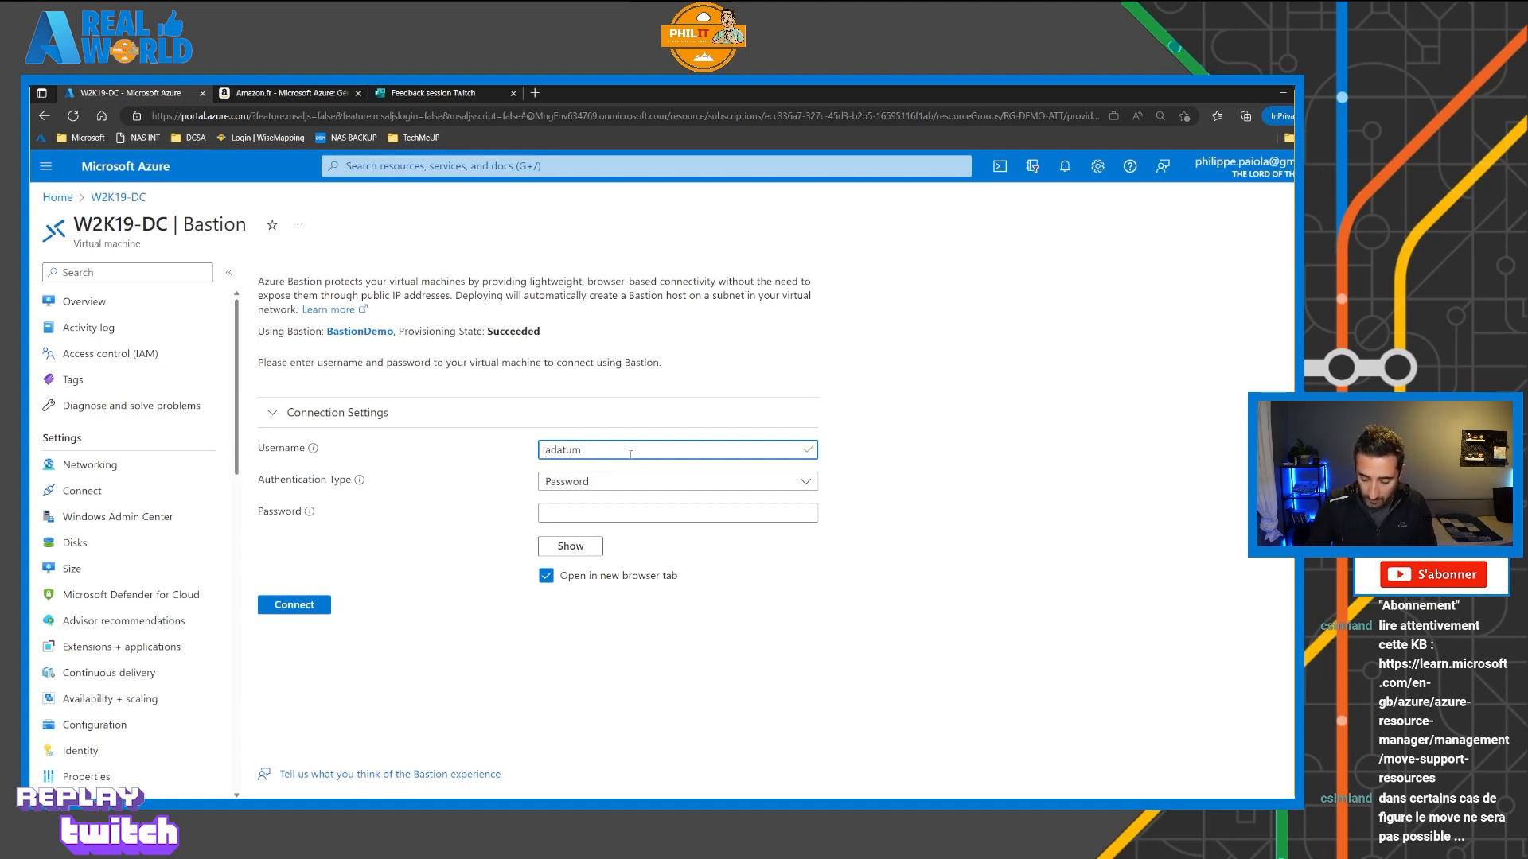
text(\admintd)
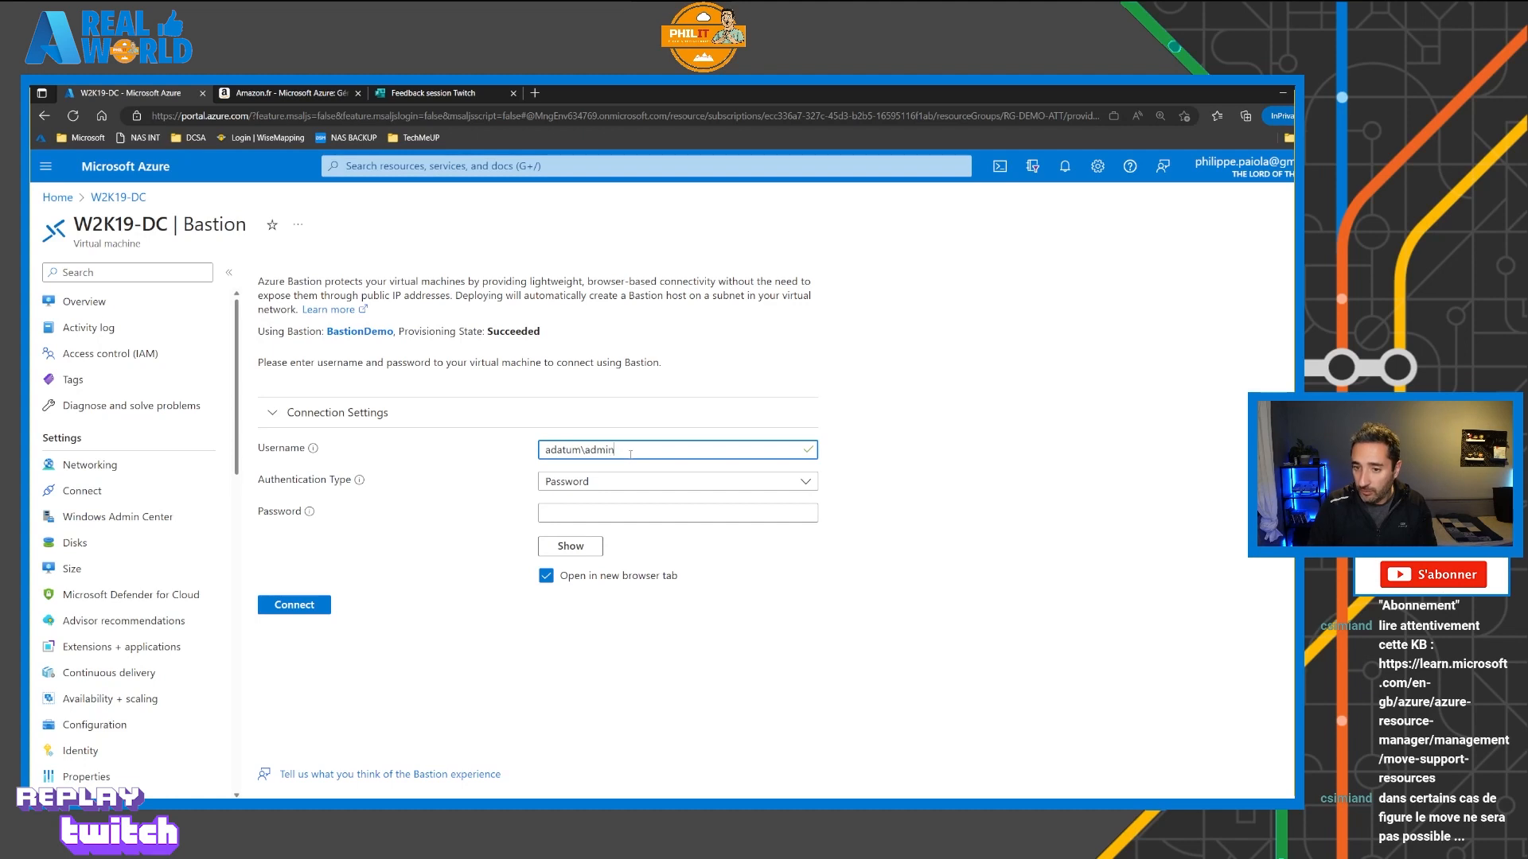
key(ctrl+shift+Left)
key(BackSpace)
key(BackSpace)
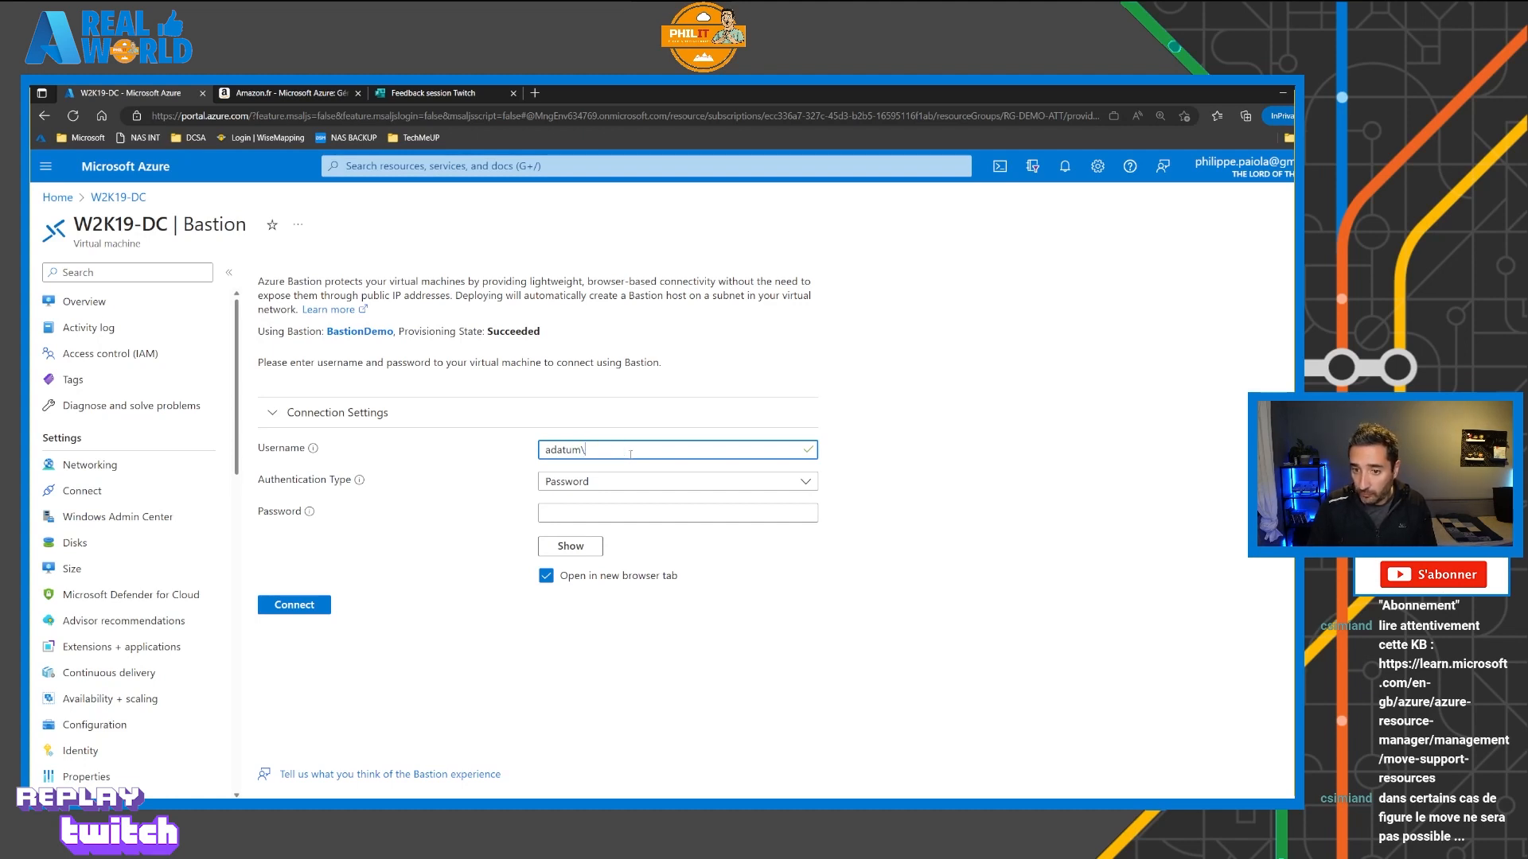
key(Home)
text(admintd\)
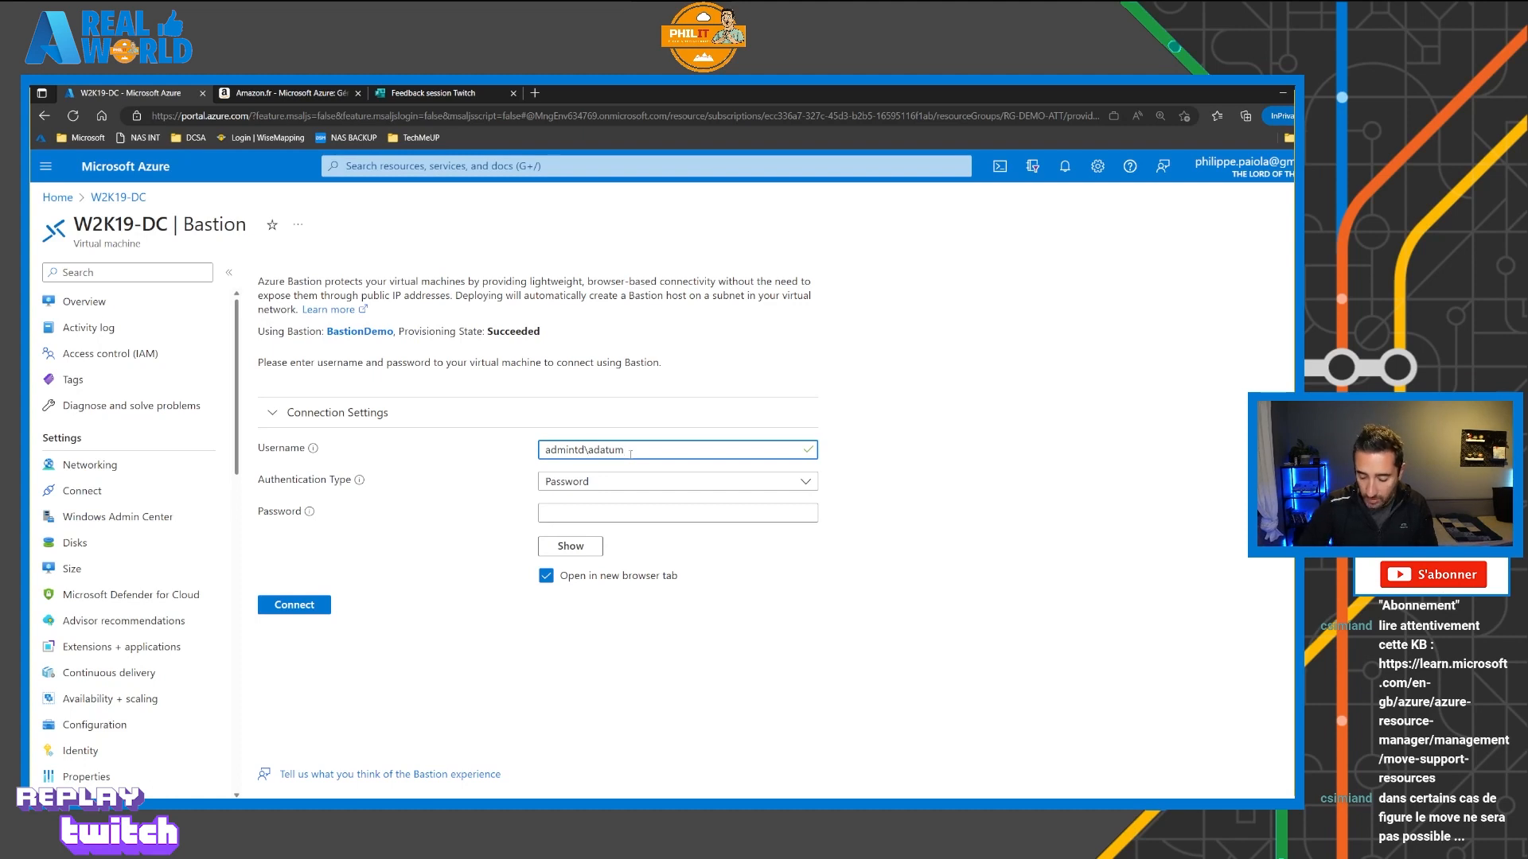
key(BackSpace)
key(BackSpace)
key(BackSpace)
key(BackSpace)
key(BackSpace)
key(BackSpace)
key(BackSpace)
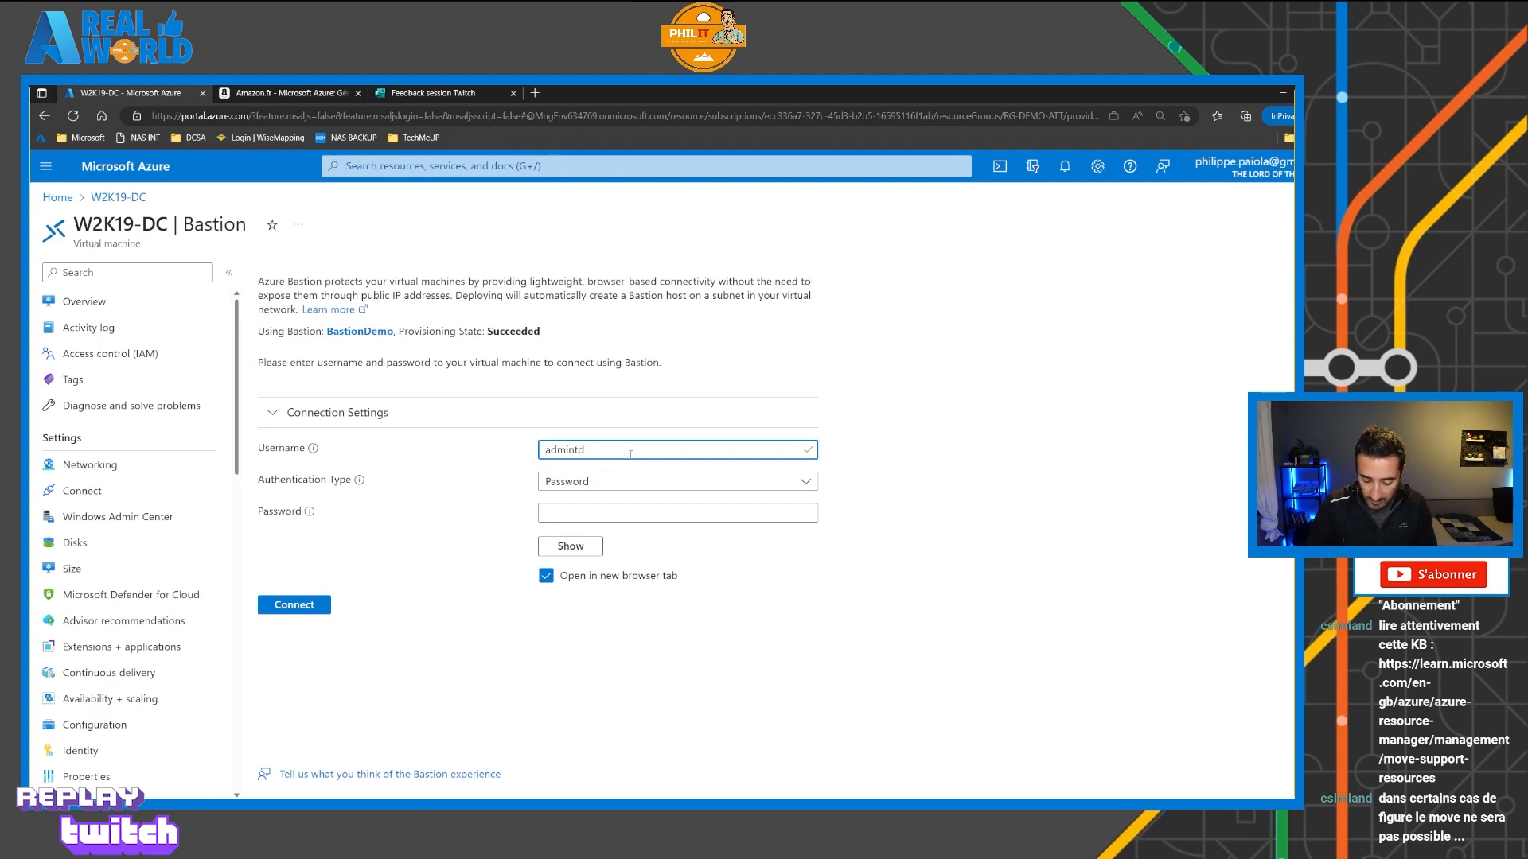
text(@adatum)
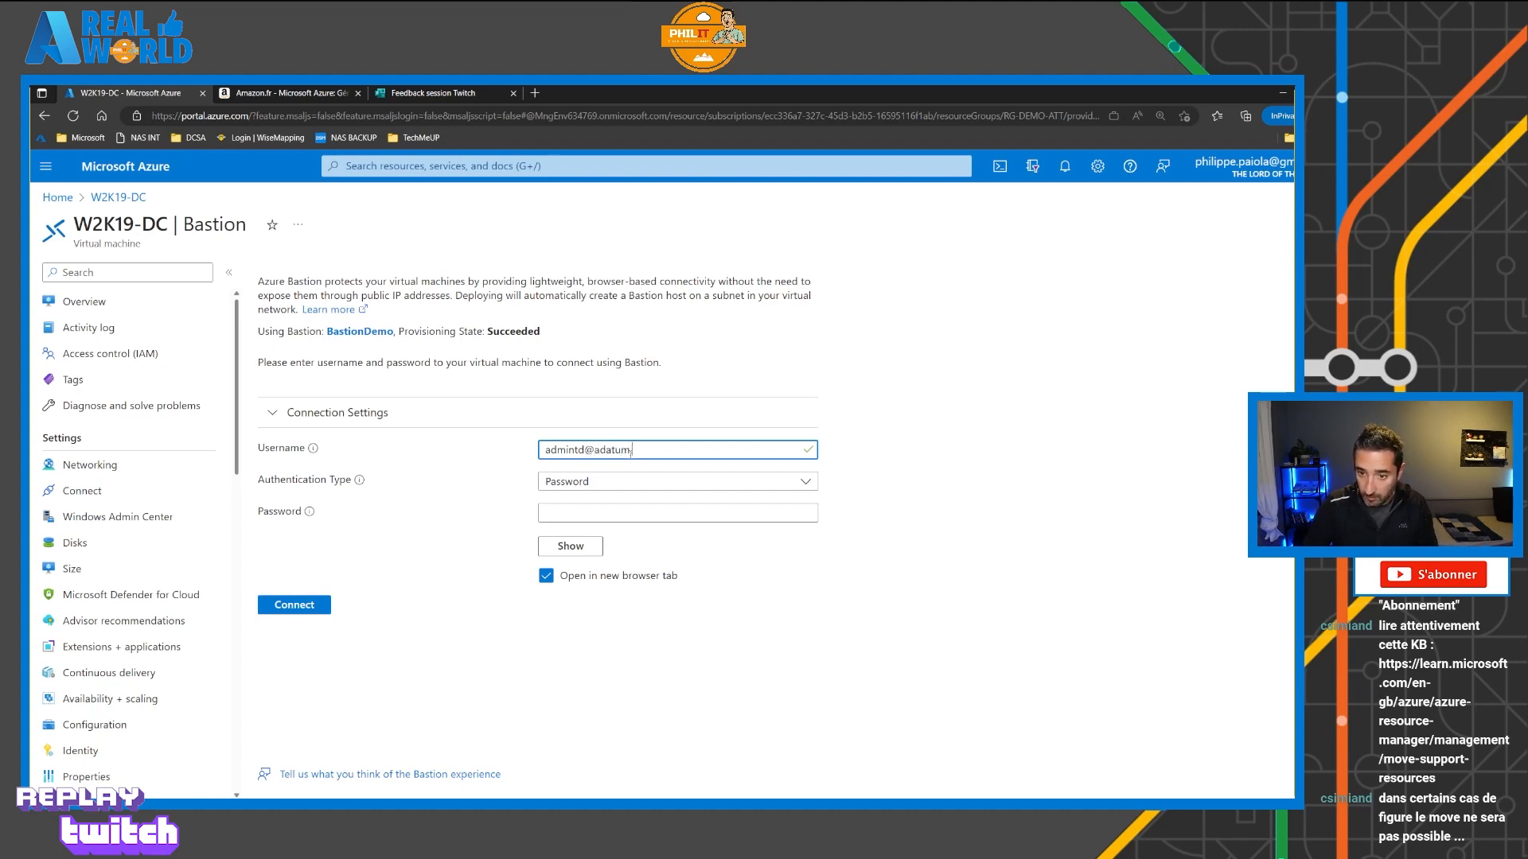
text(.com)
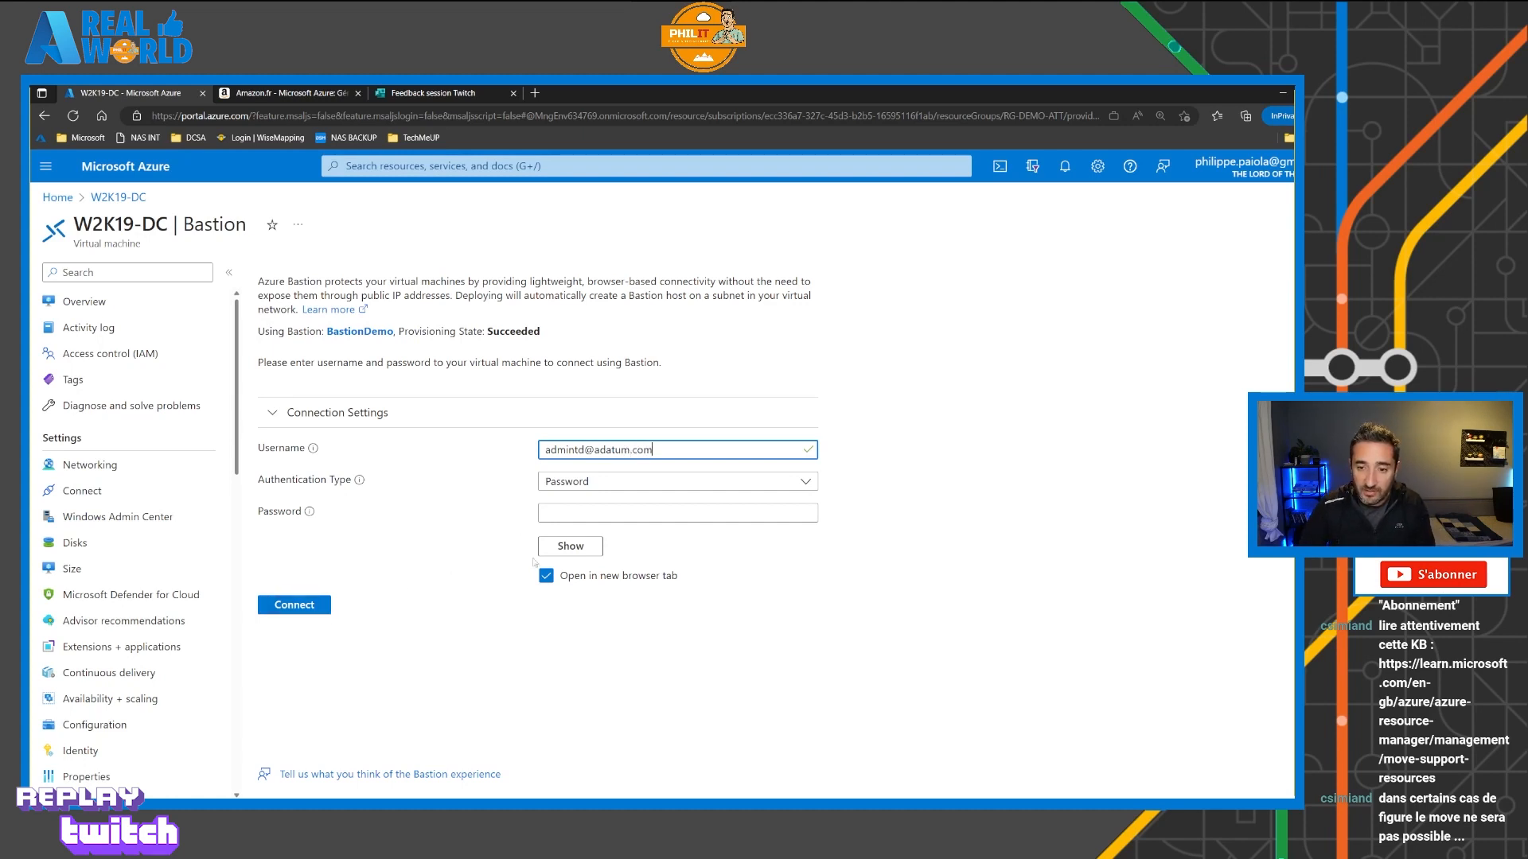
click(602, 515)
text(•••••••••)
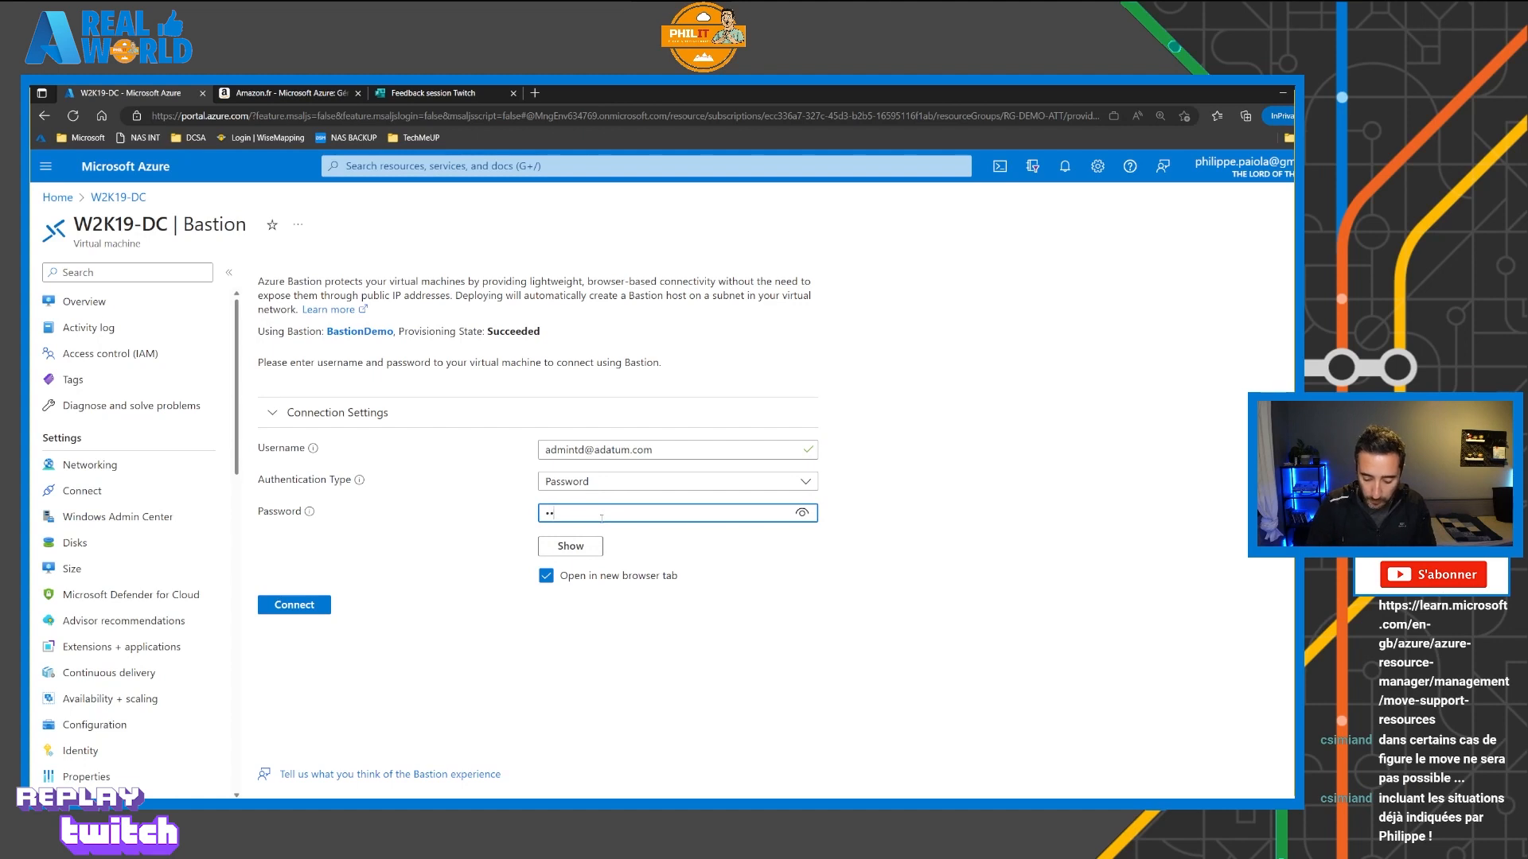
text(••)
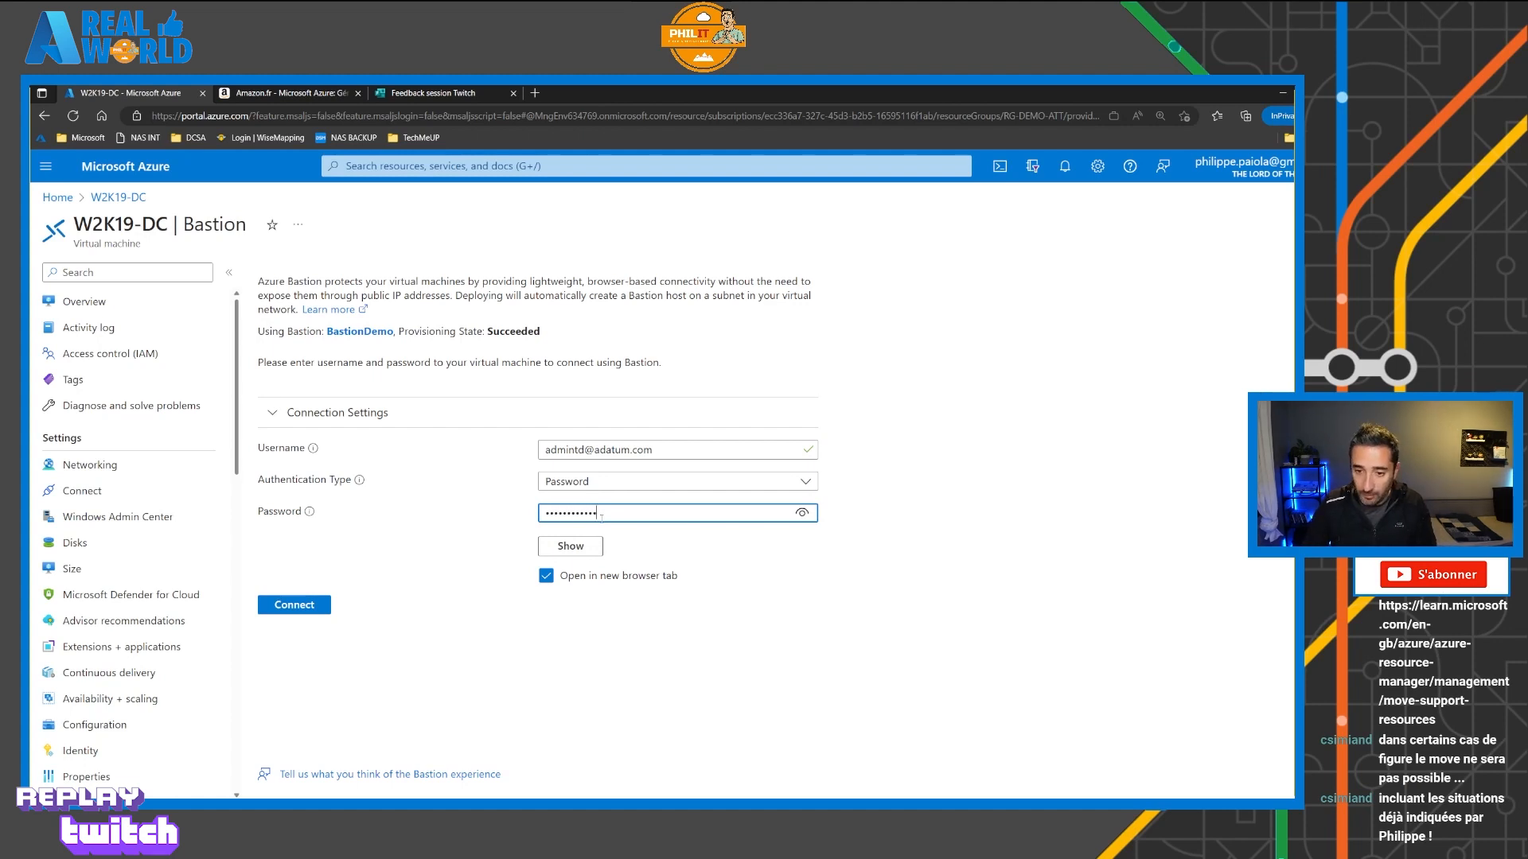
click(293, 606)
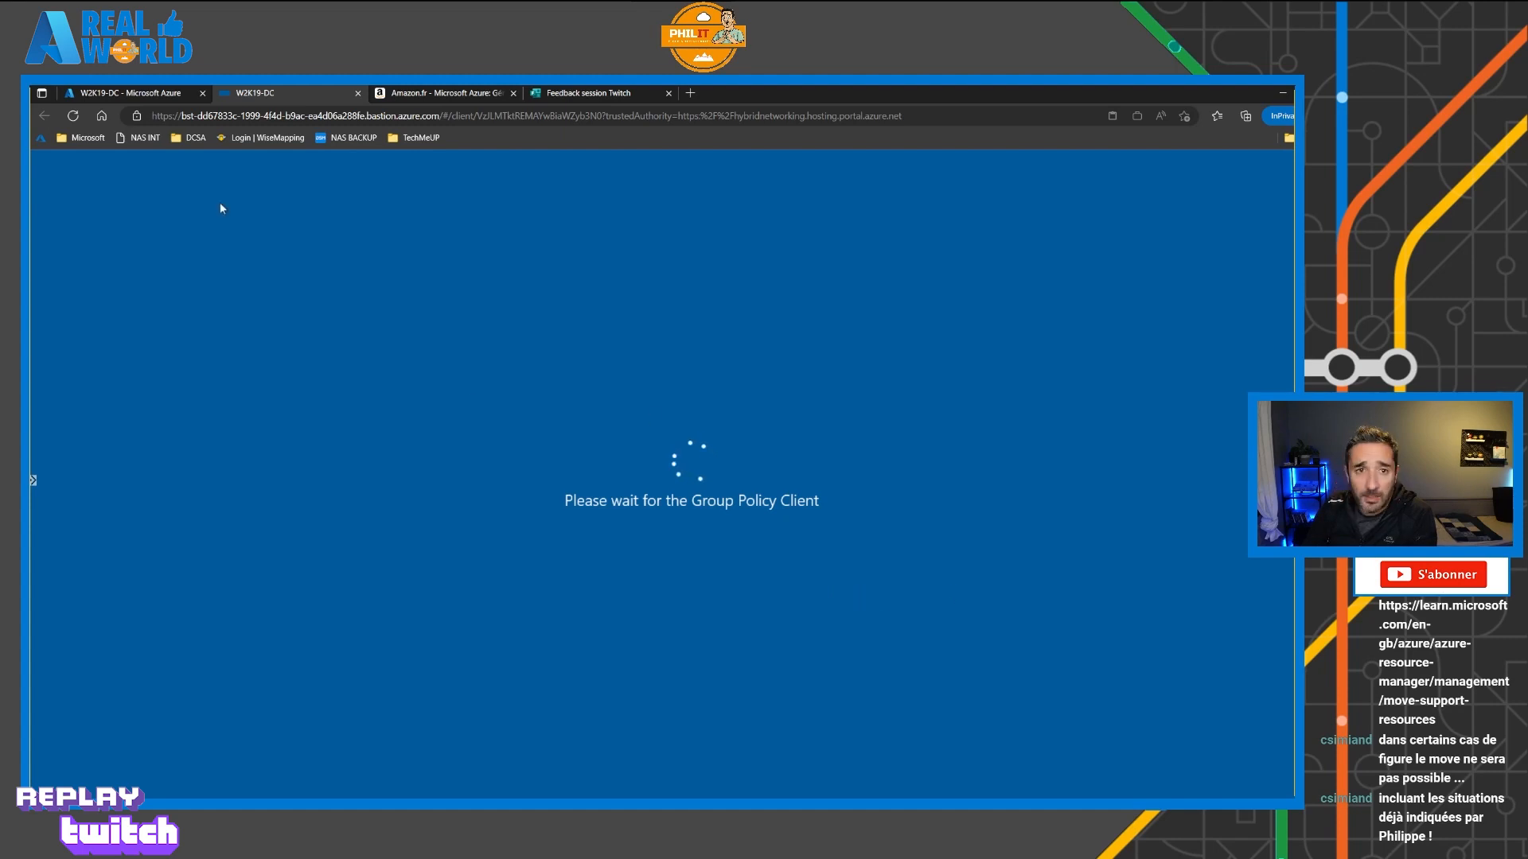
Step: Back in the portal tab, switch to the adatum directory from All Directories in Directories + subscriptions
click(159, 92)
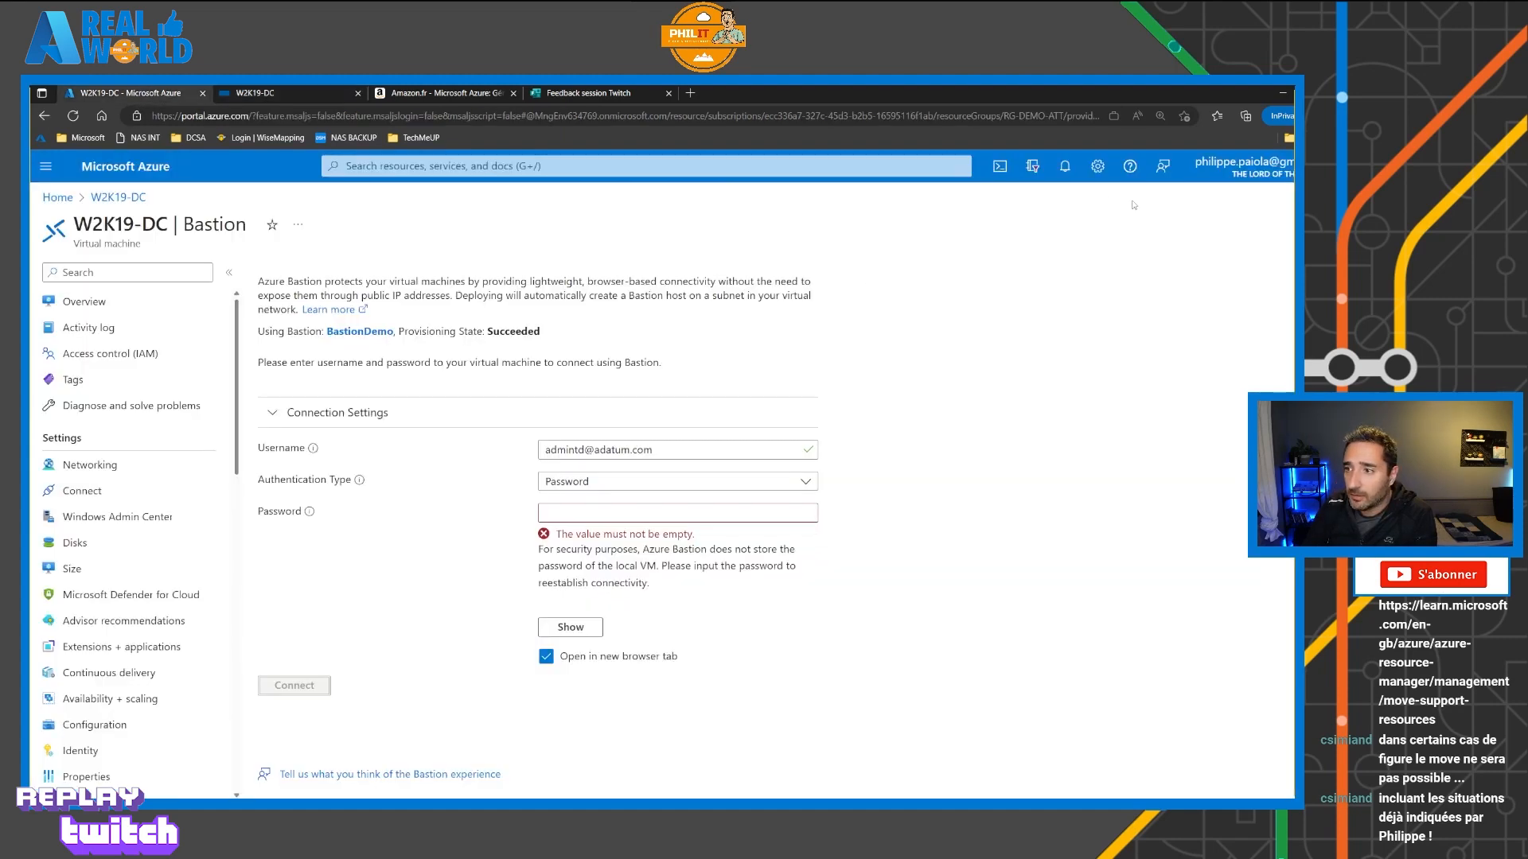
click(1034, 168)
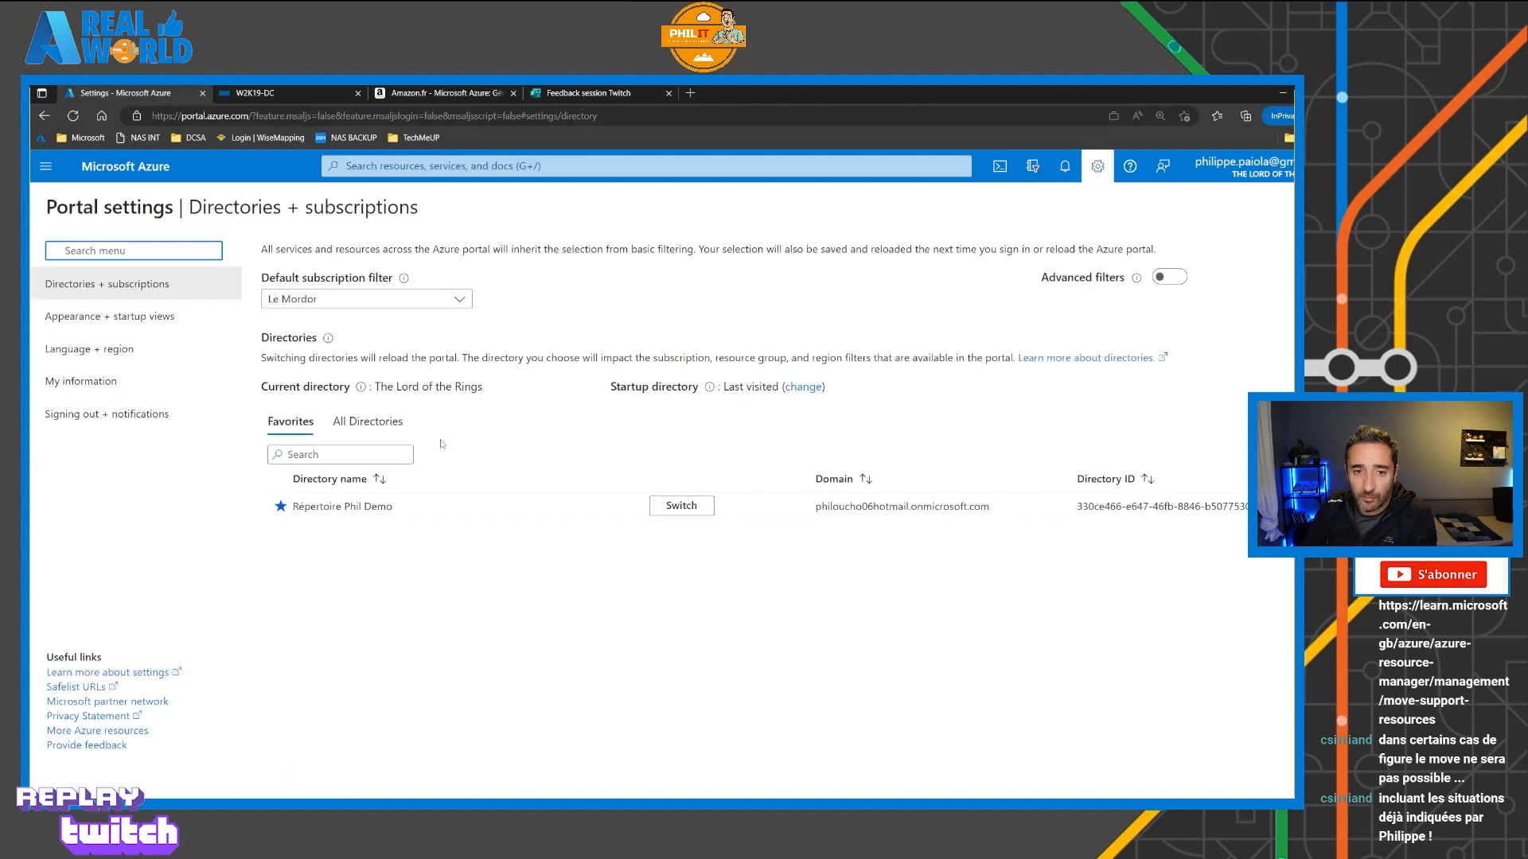
click(368, 422)
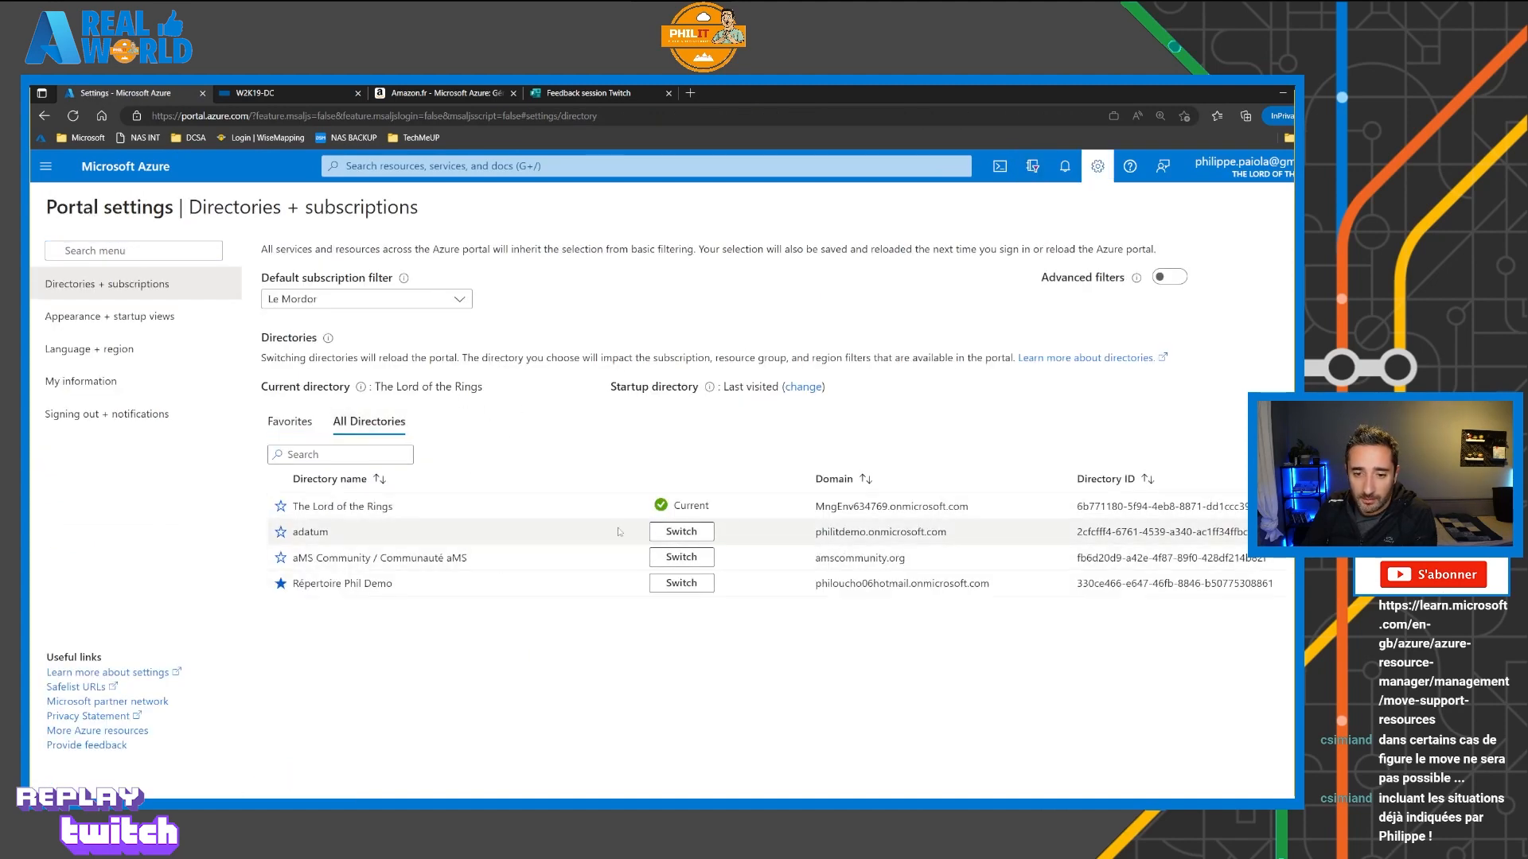
click(680, 532)
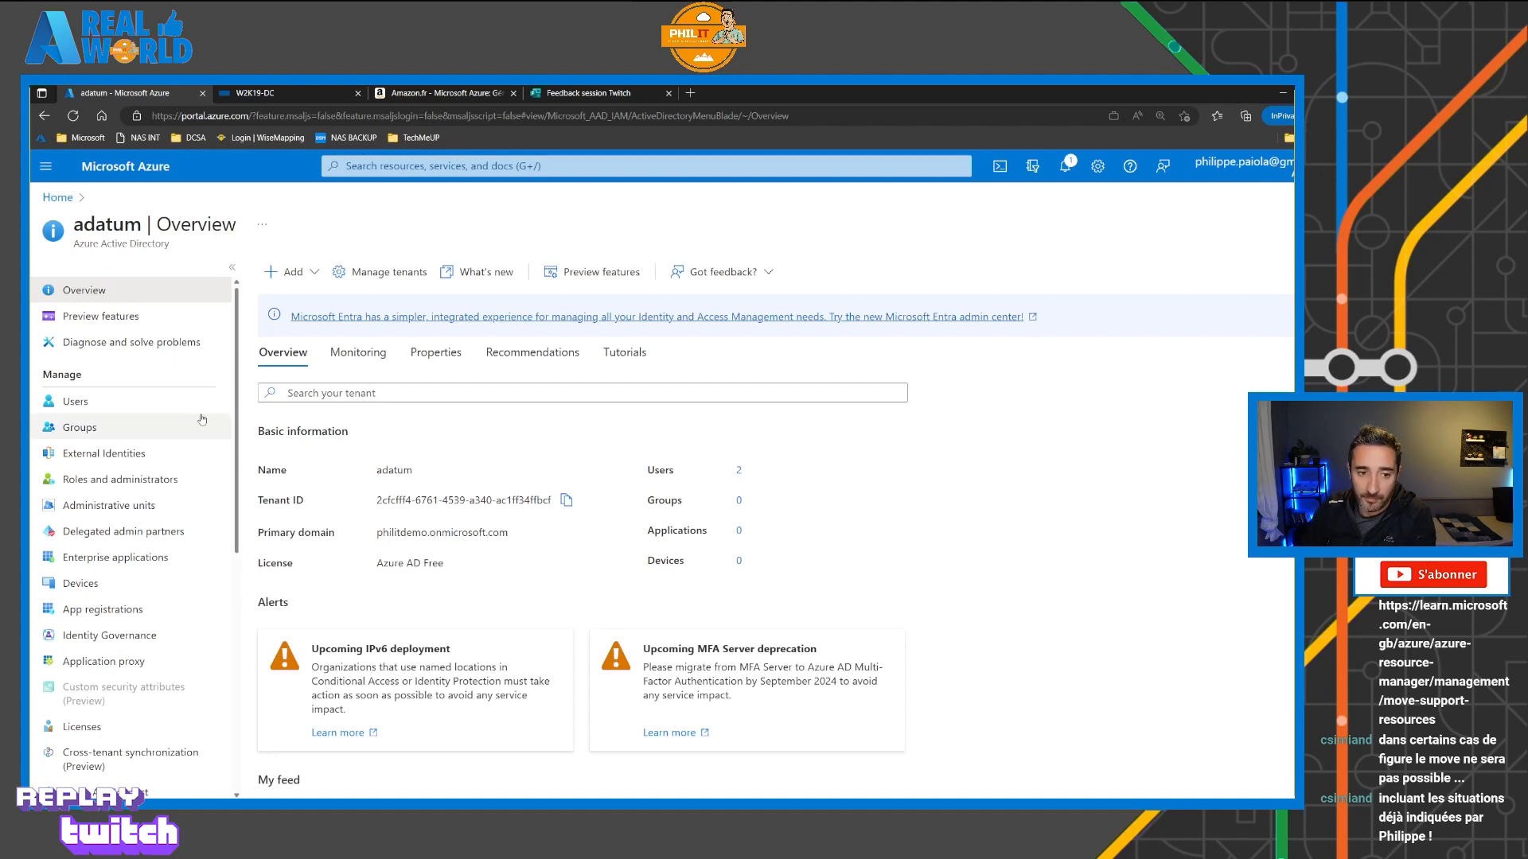
click(111, 402)
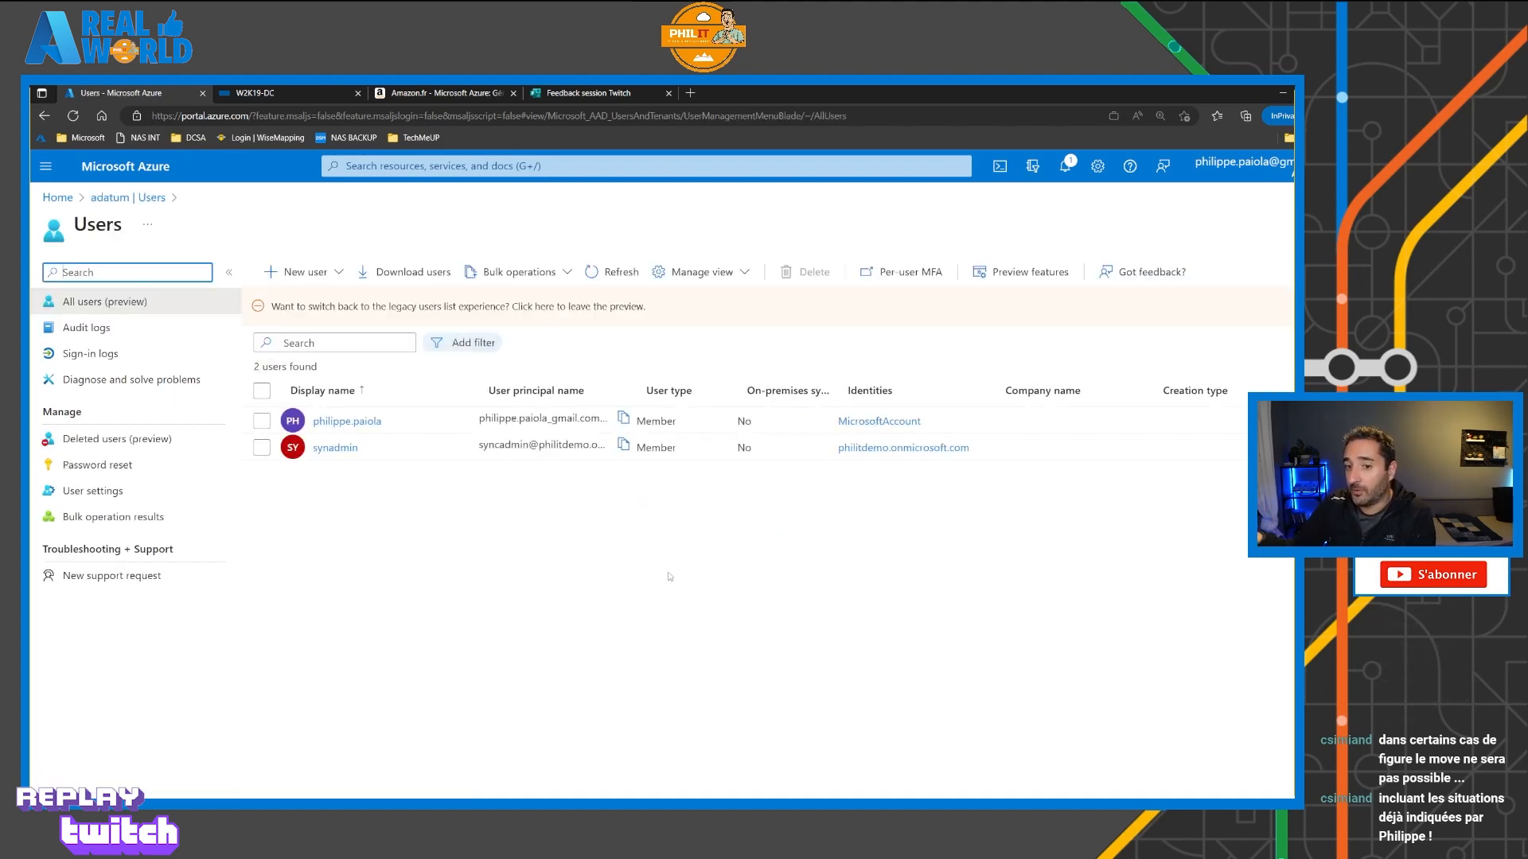
click(335, 448)
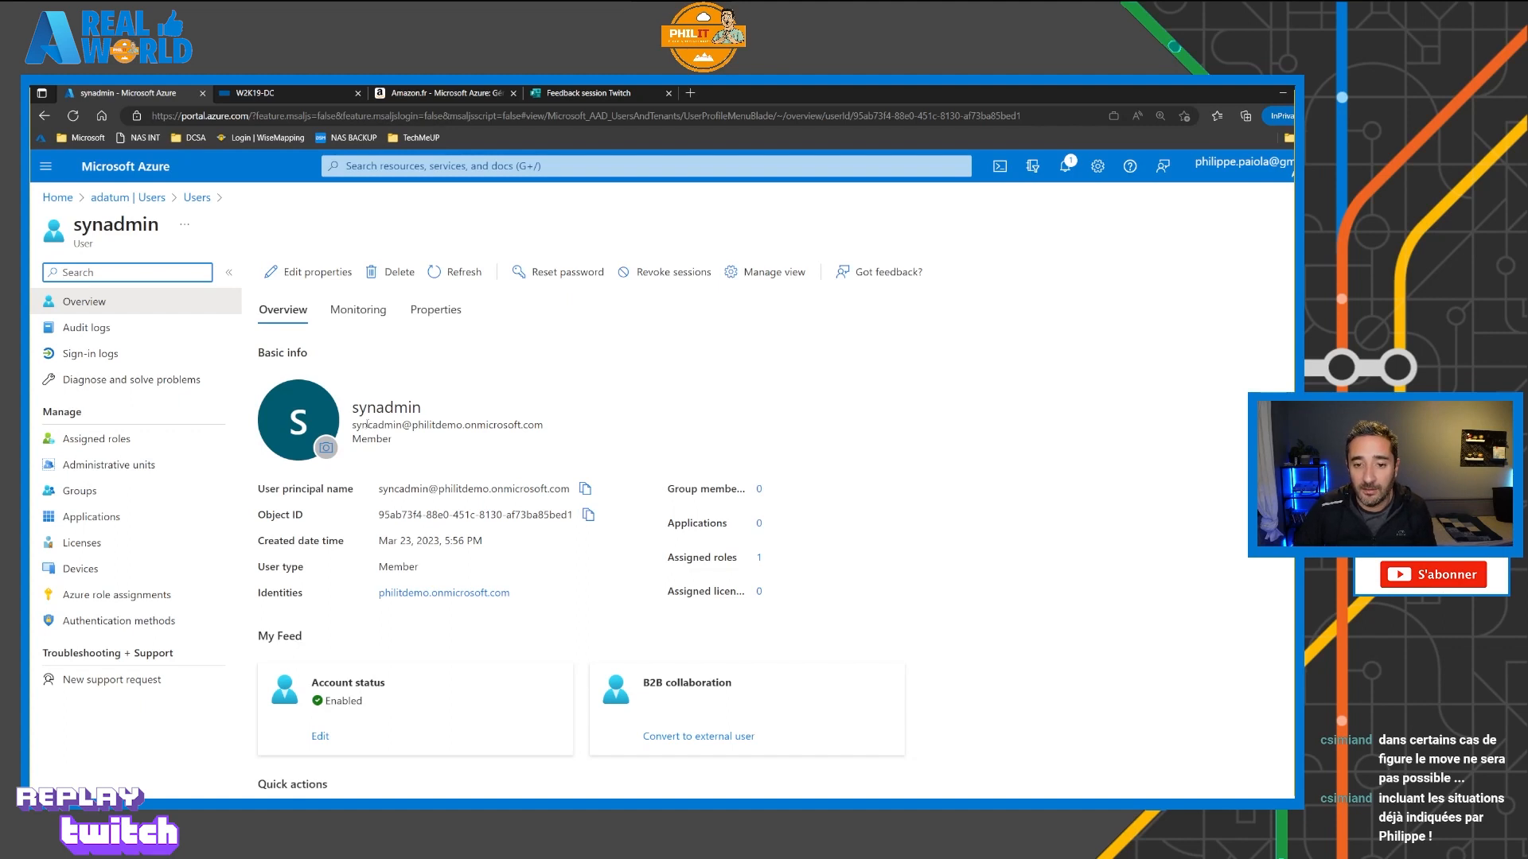
drag(352, 425, 544, 425)
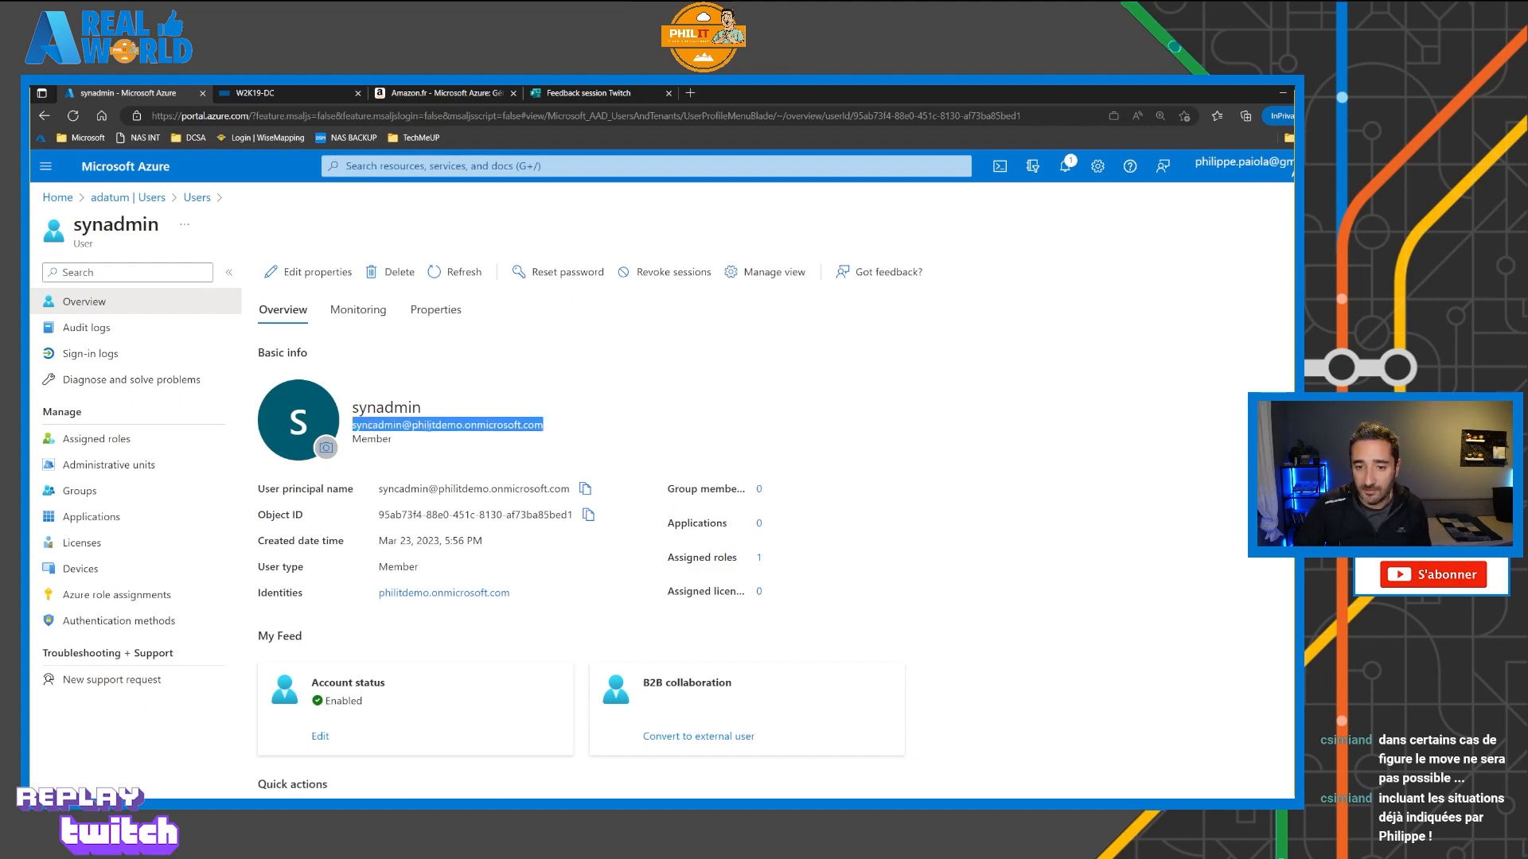
right_click(456, 425)
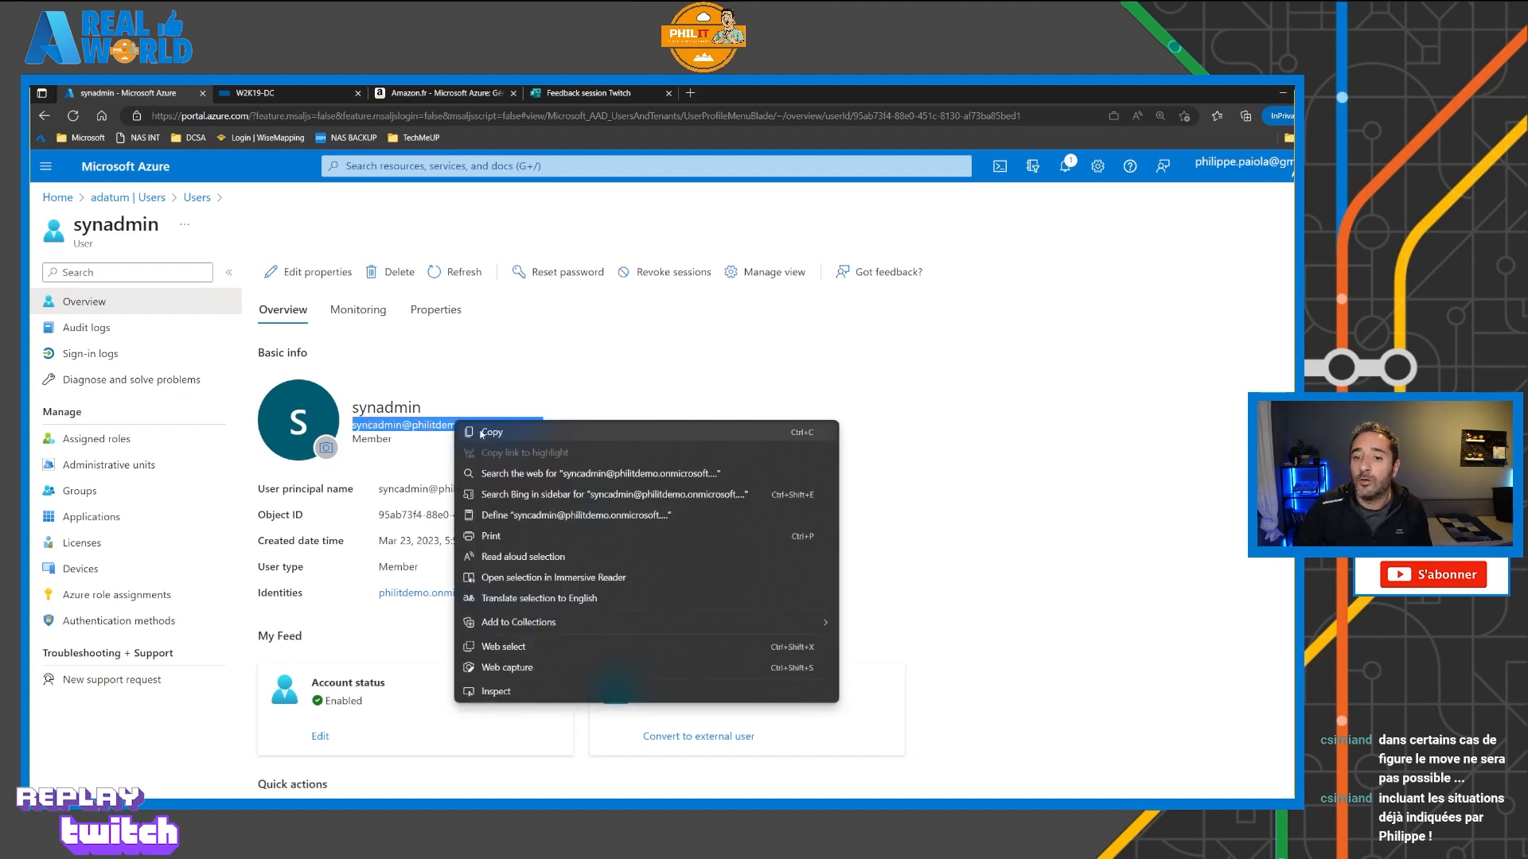
click(485, 432)
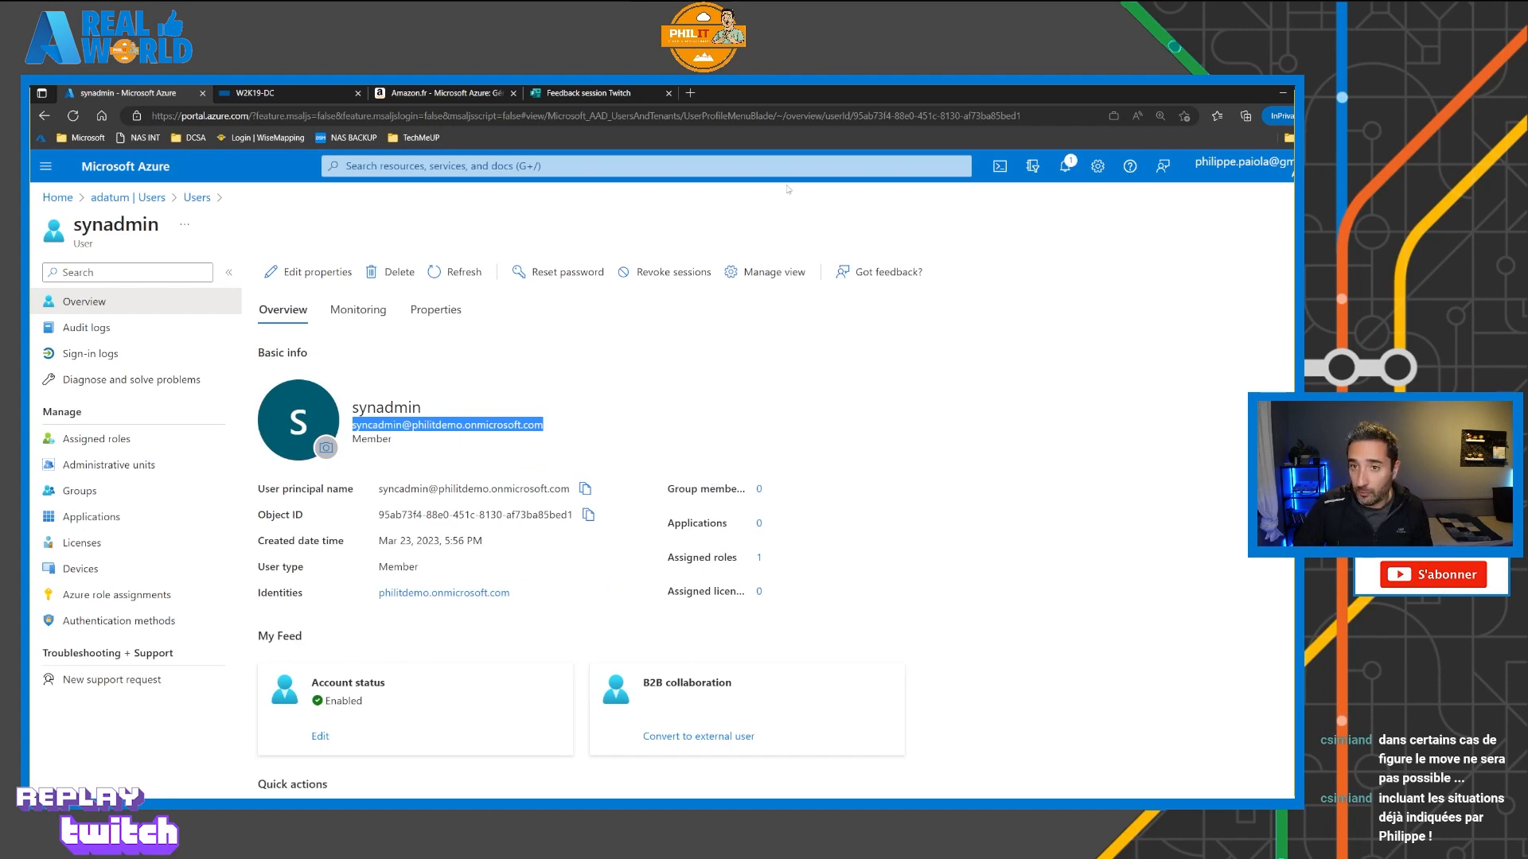
click(691, 94)
Step: Sign in at portal.azure.com as another account with the pasted sync admin UPN and temporary password
text(porta)
key(Return)
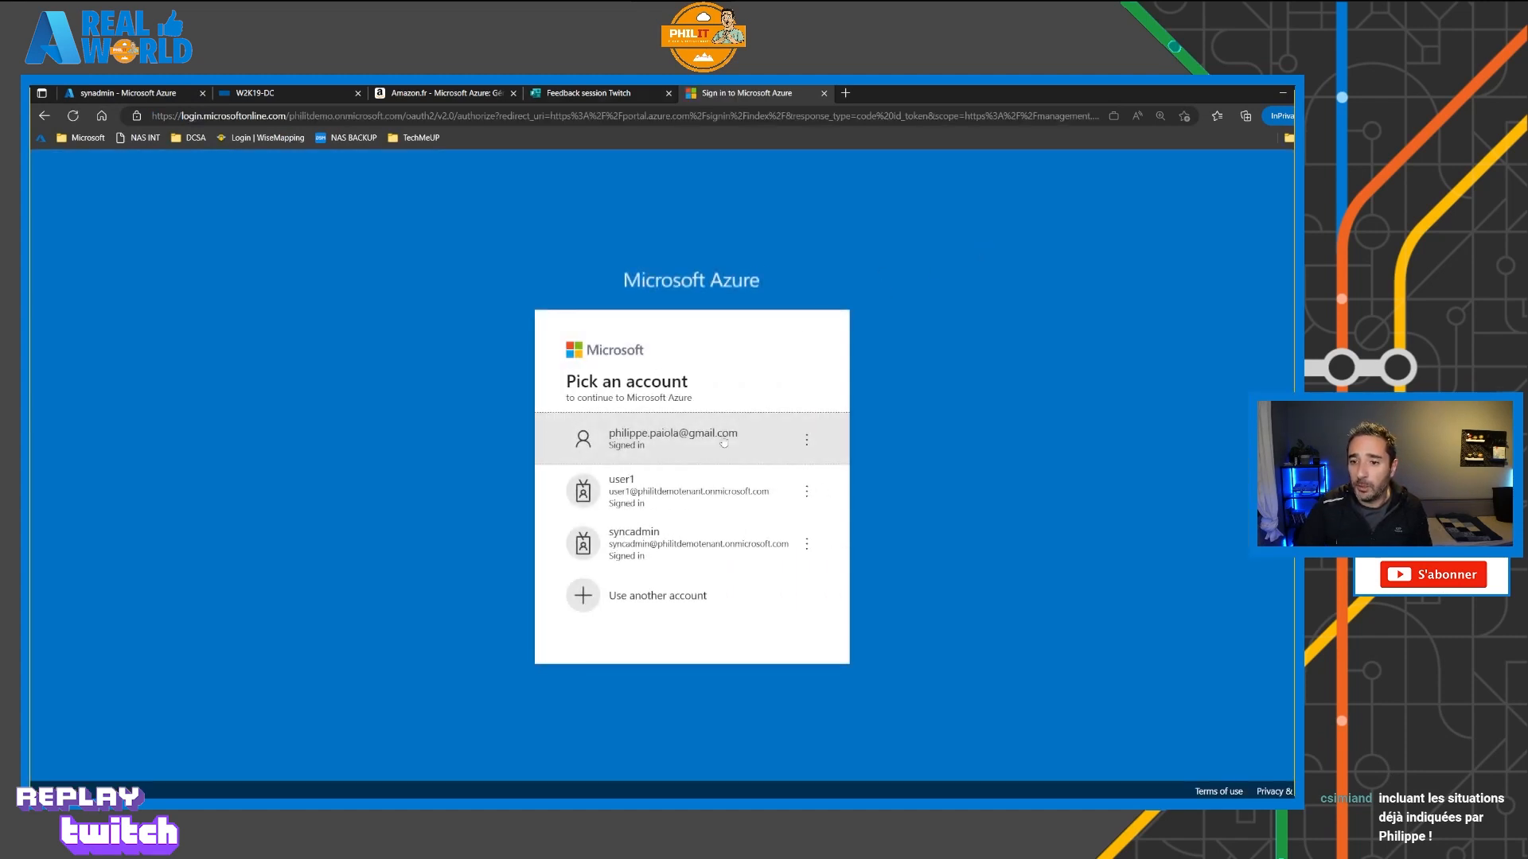
click(673, 607)
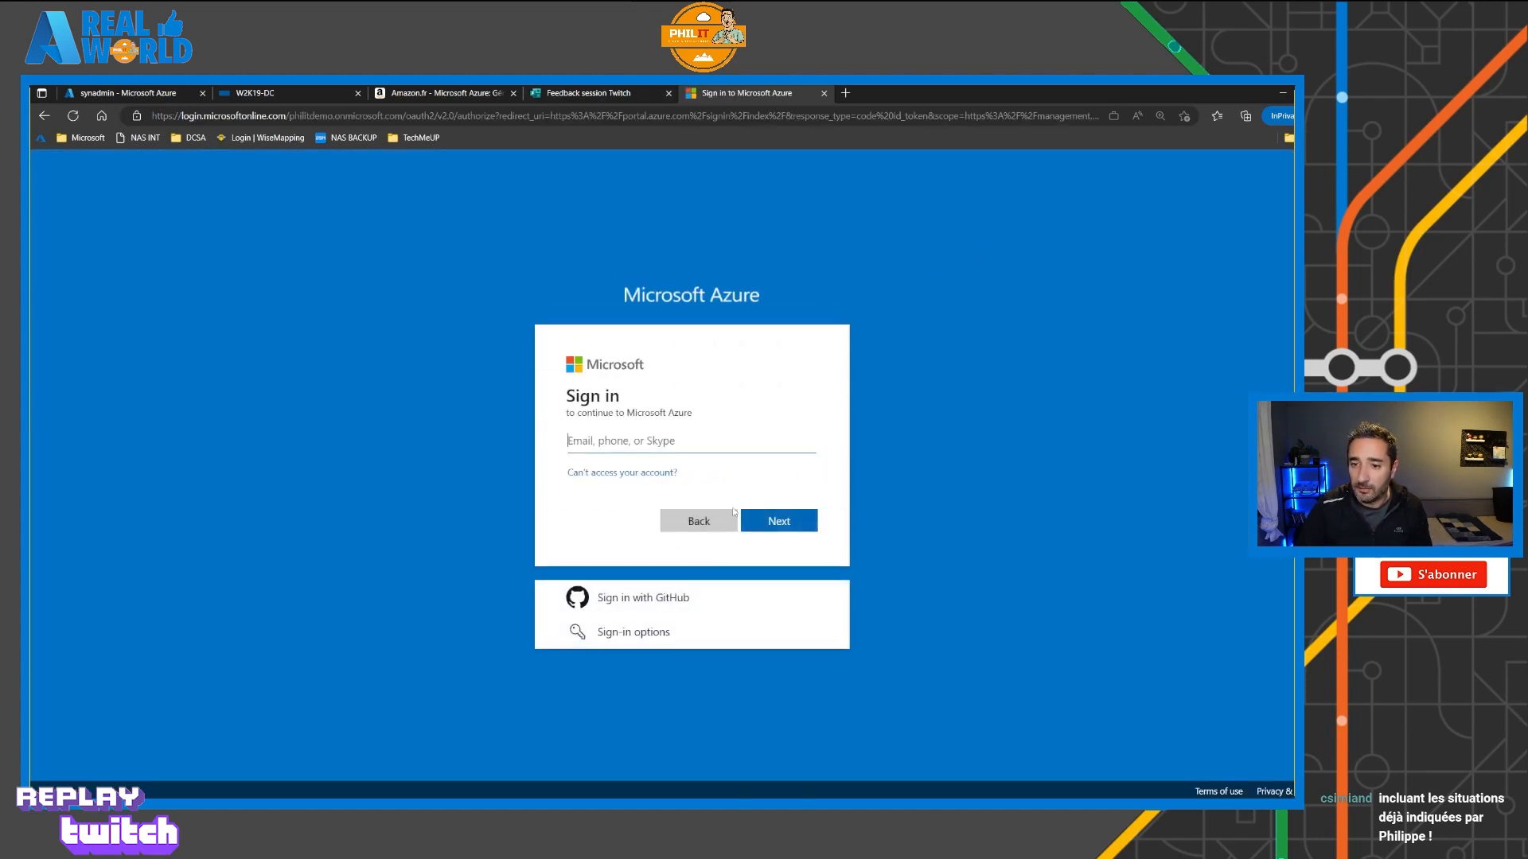
key(ctrl+v)
click(785, 532)
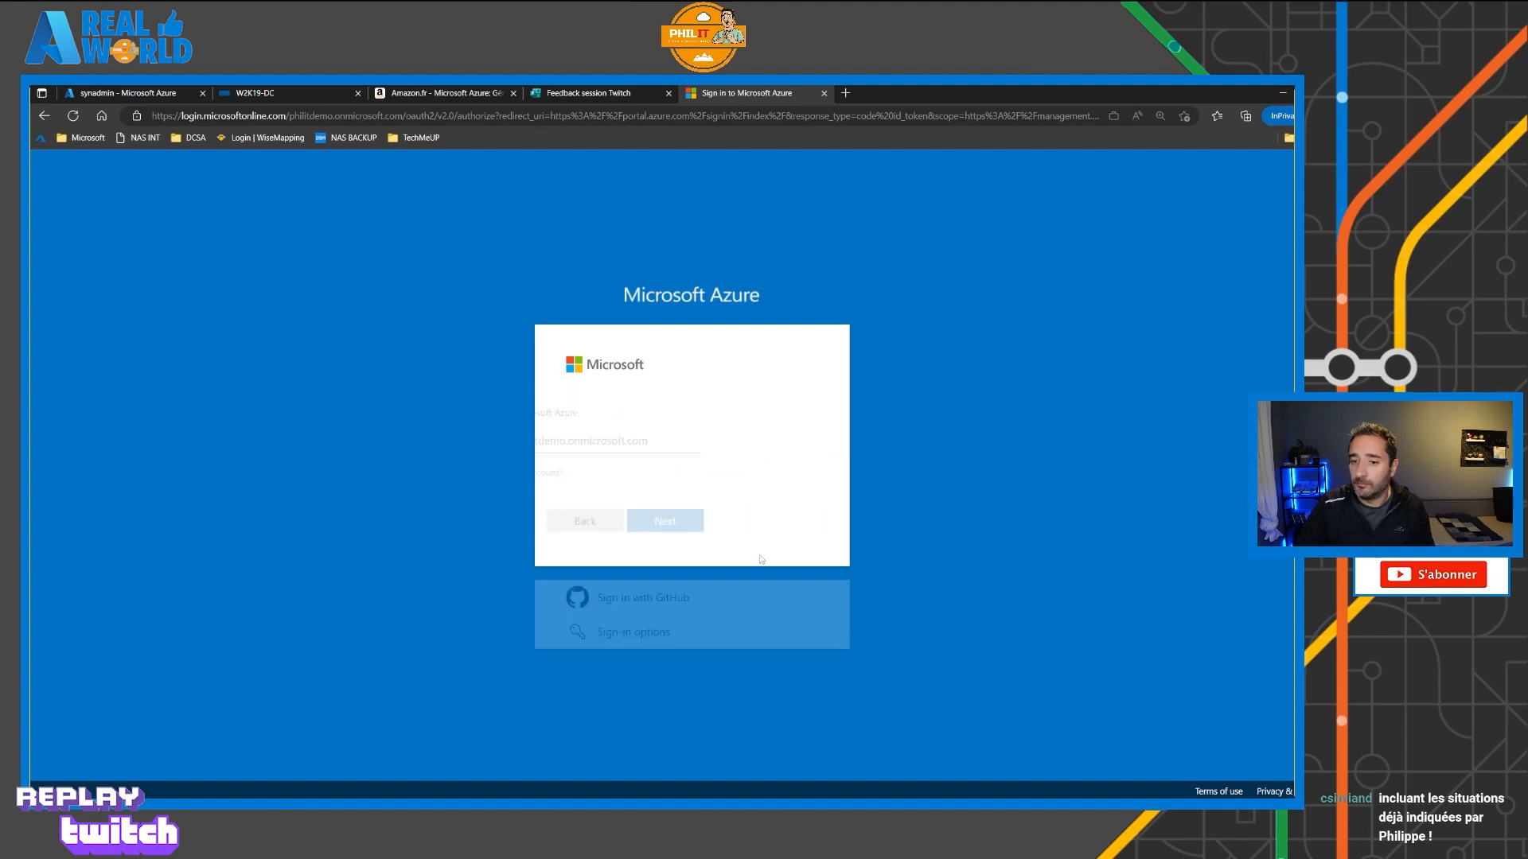
text(•••••••••)
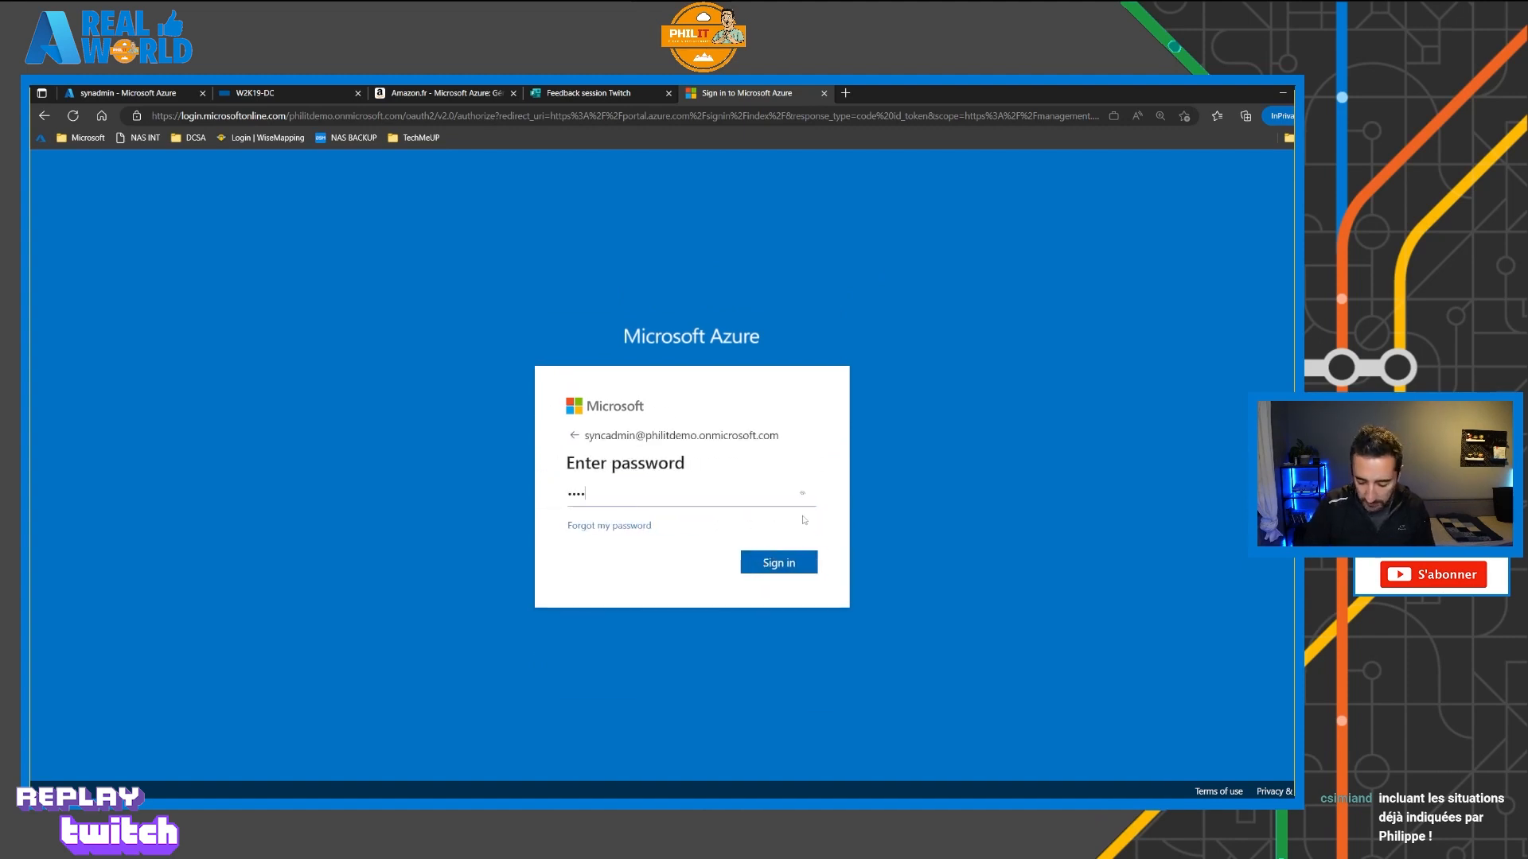
text(•••)
key(Return)
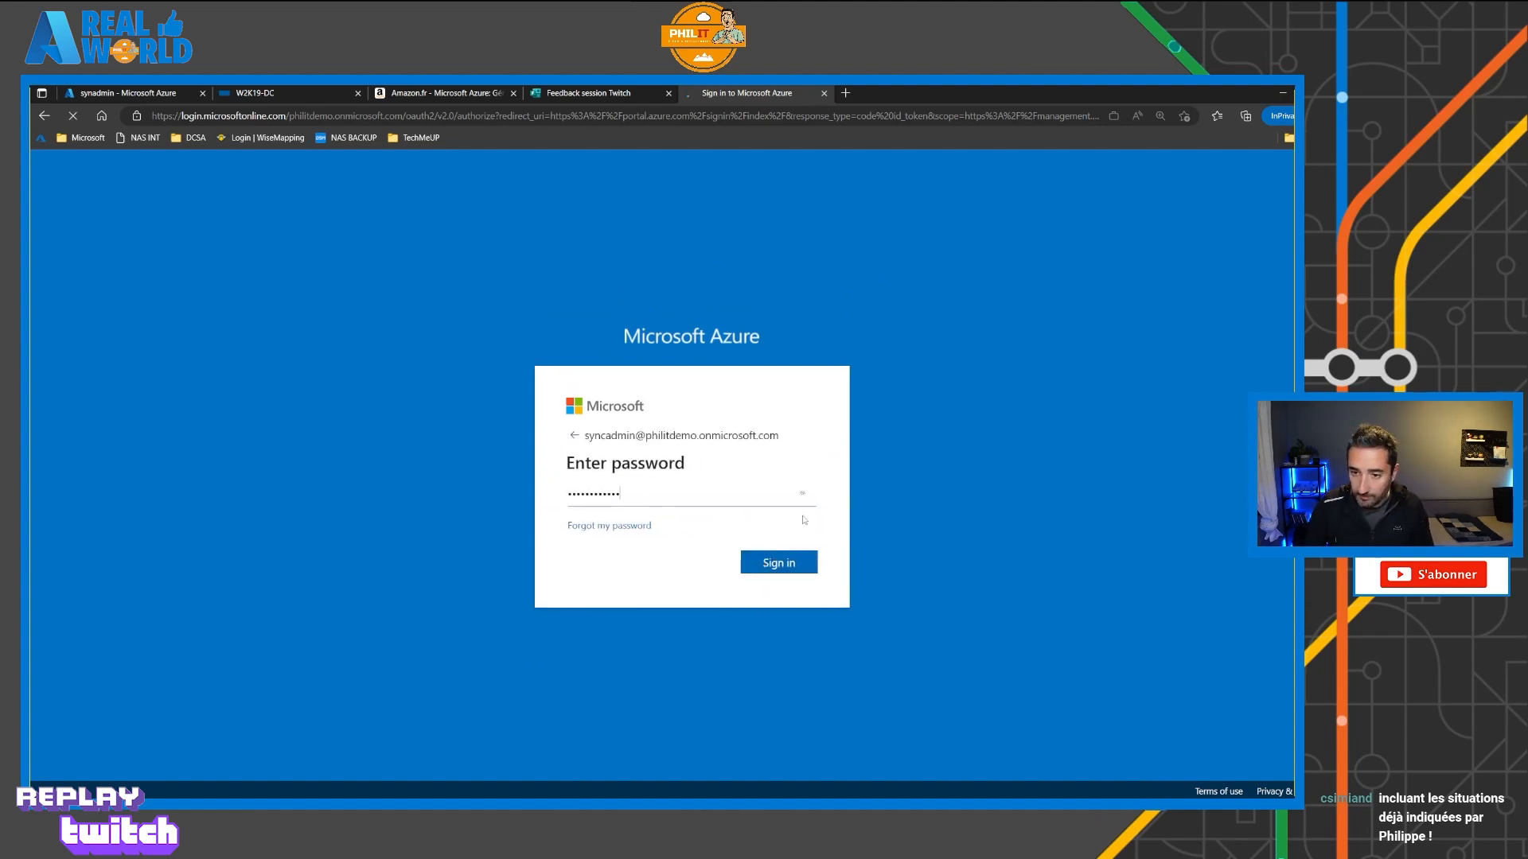
Step: Replace the temporary password with a new password, confirmed, to complete sign-in
text(••••••••••)
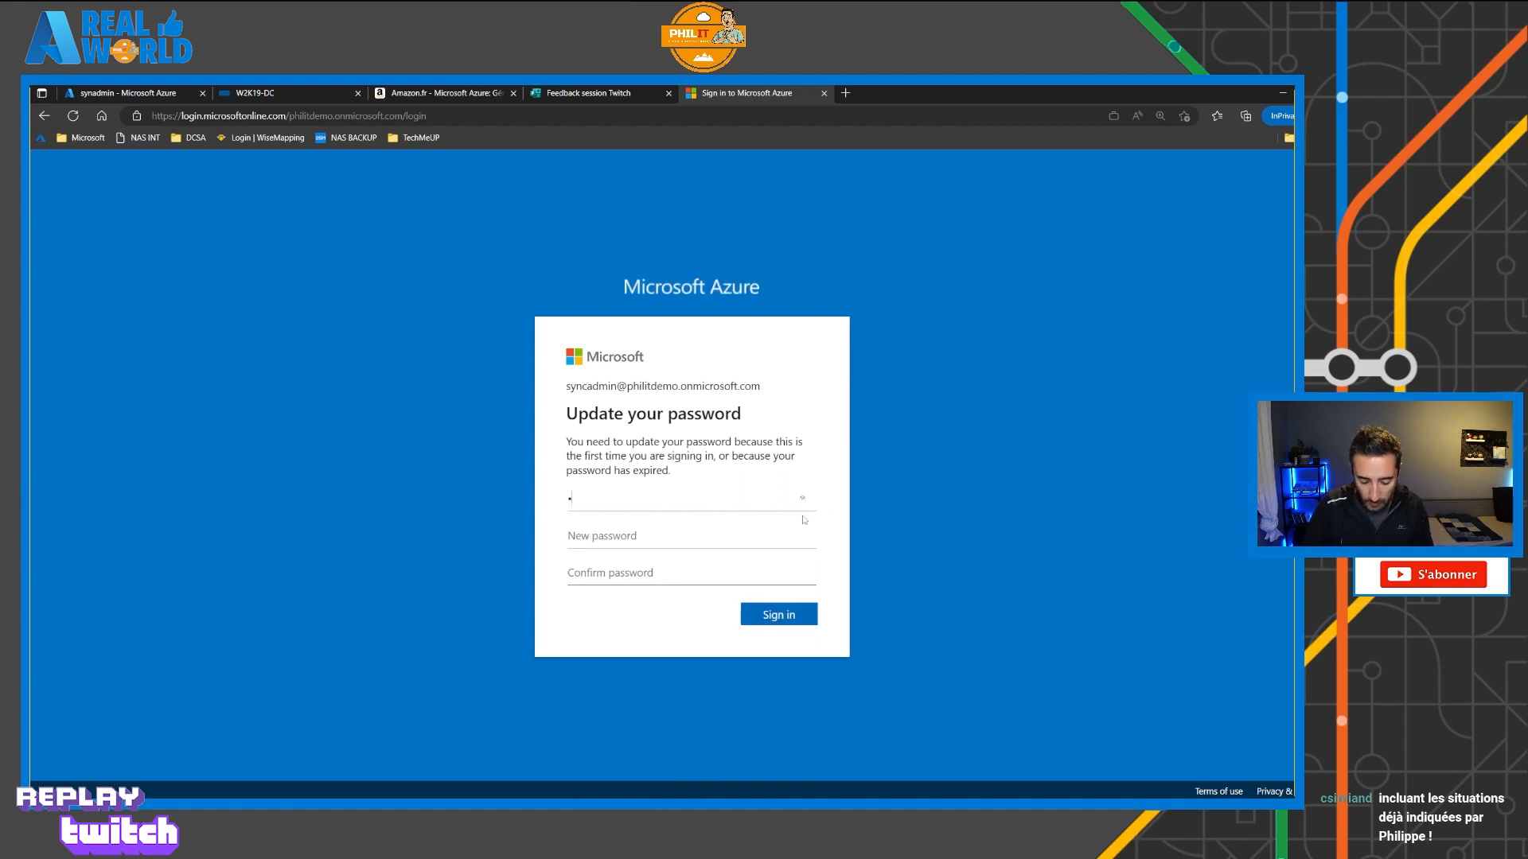
text(••)
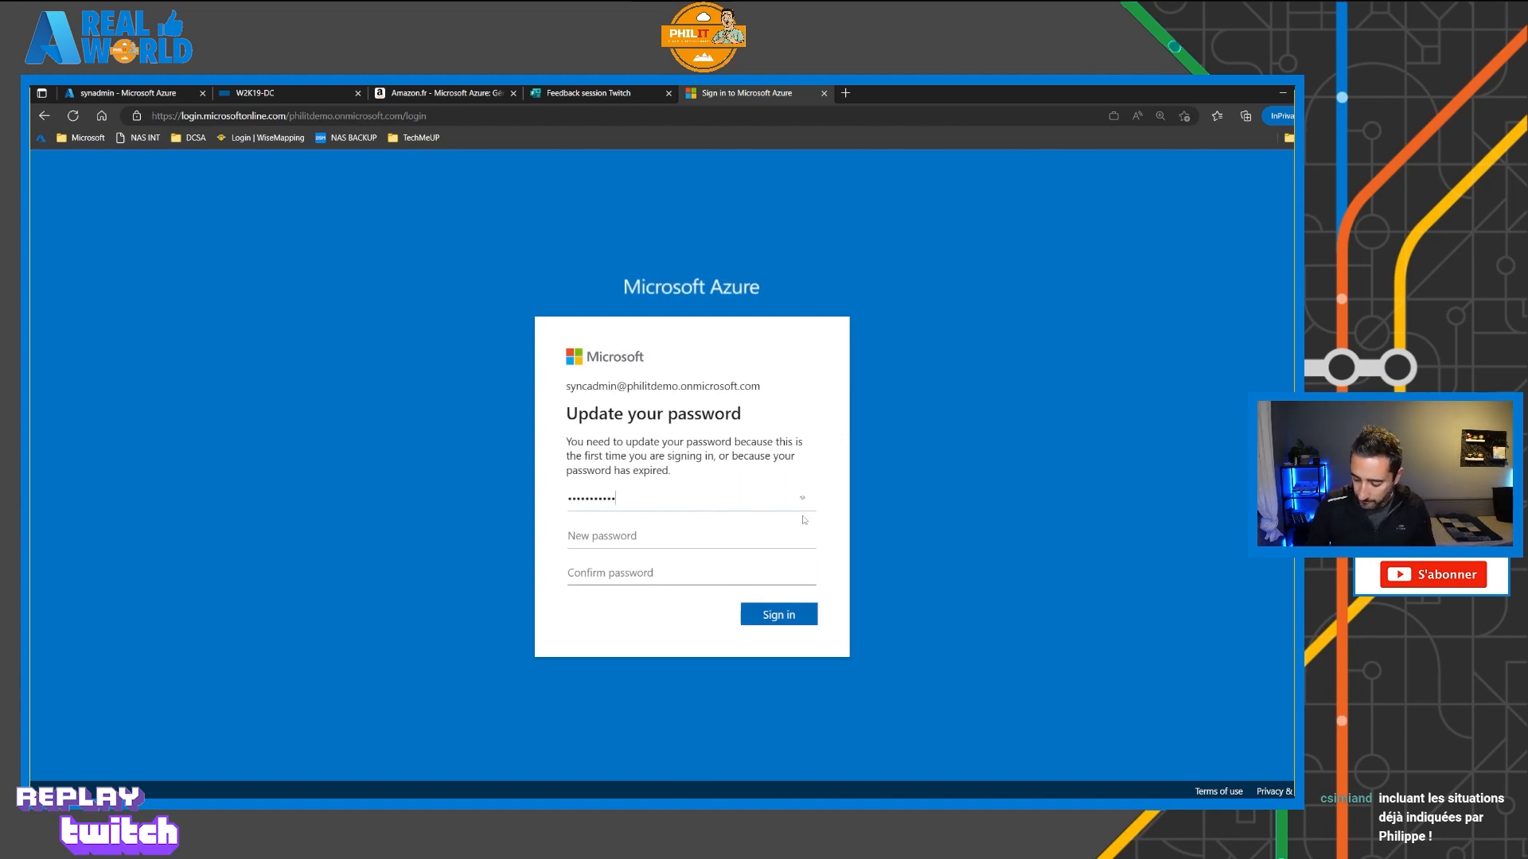
key(Tab)
text(••••••••)
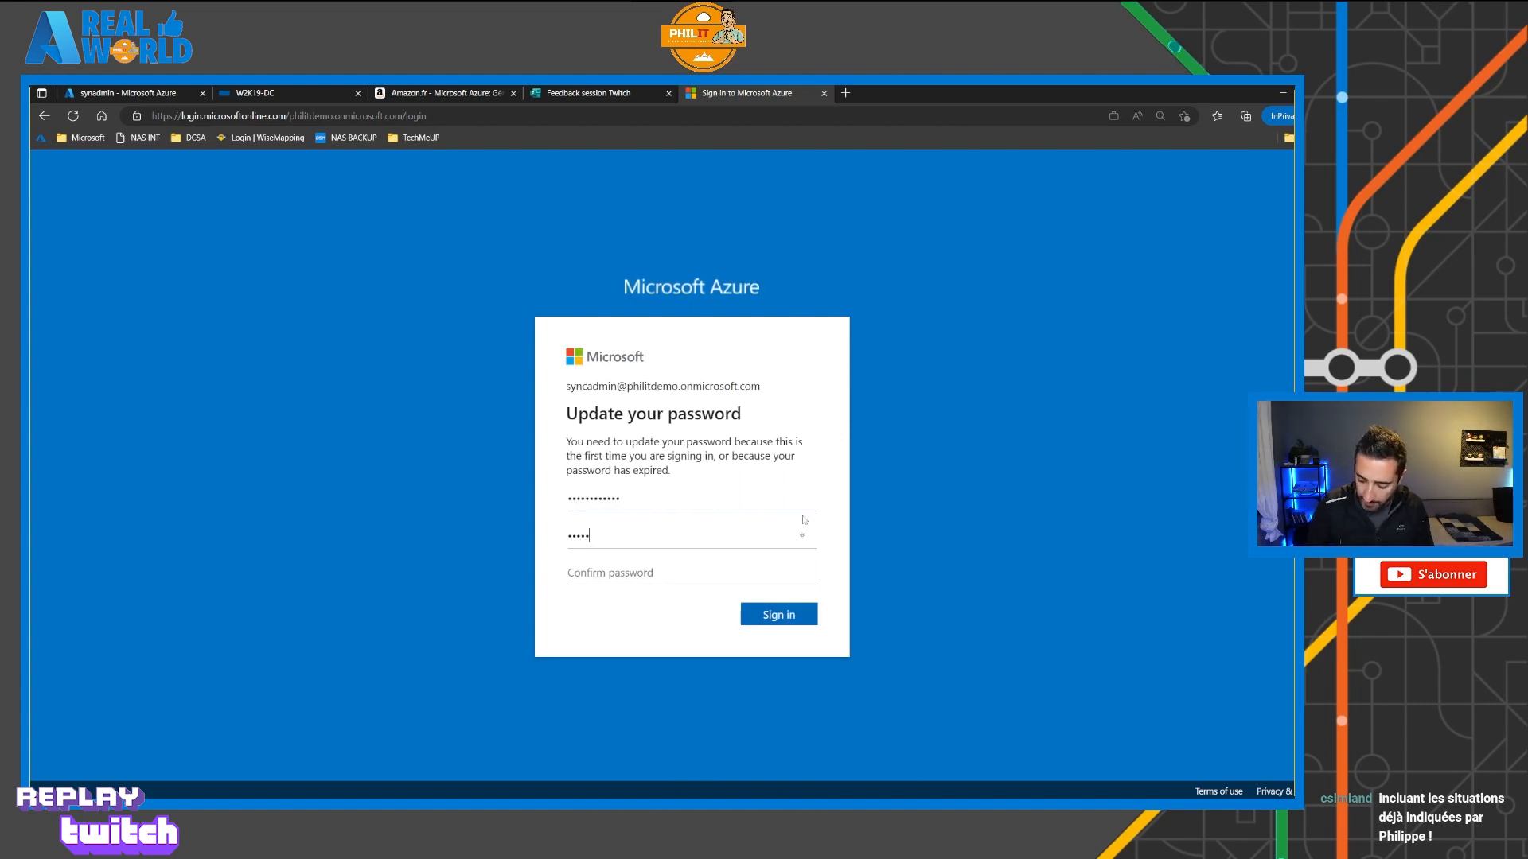
text(•)
key(Tab)
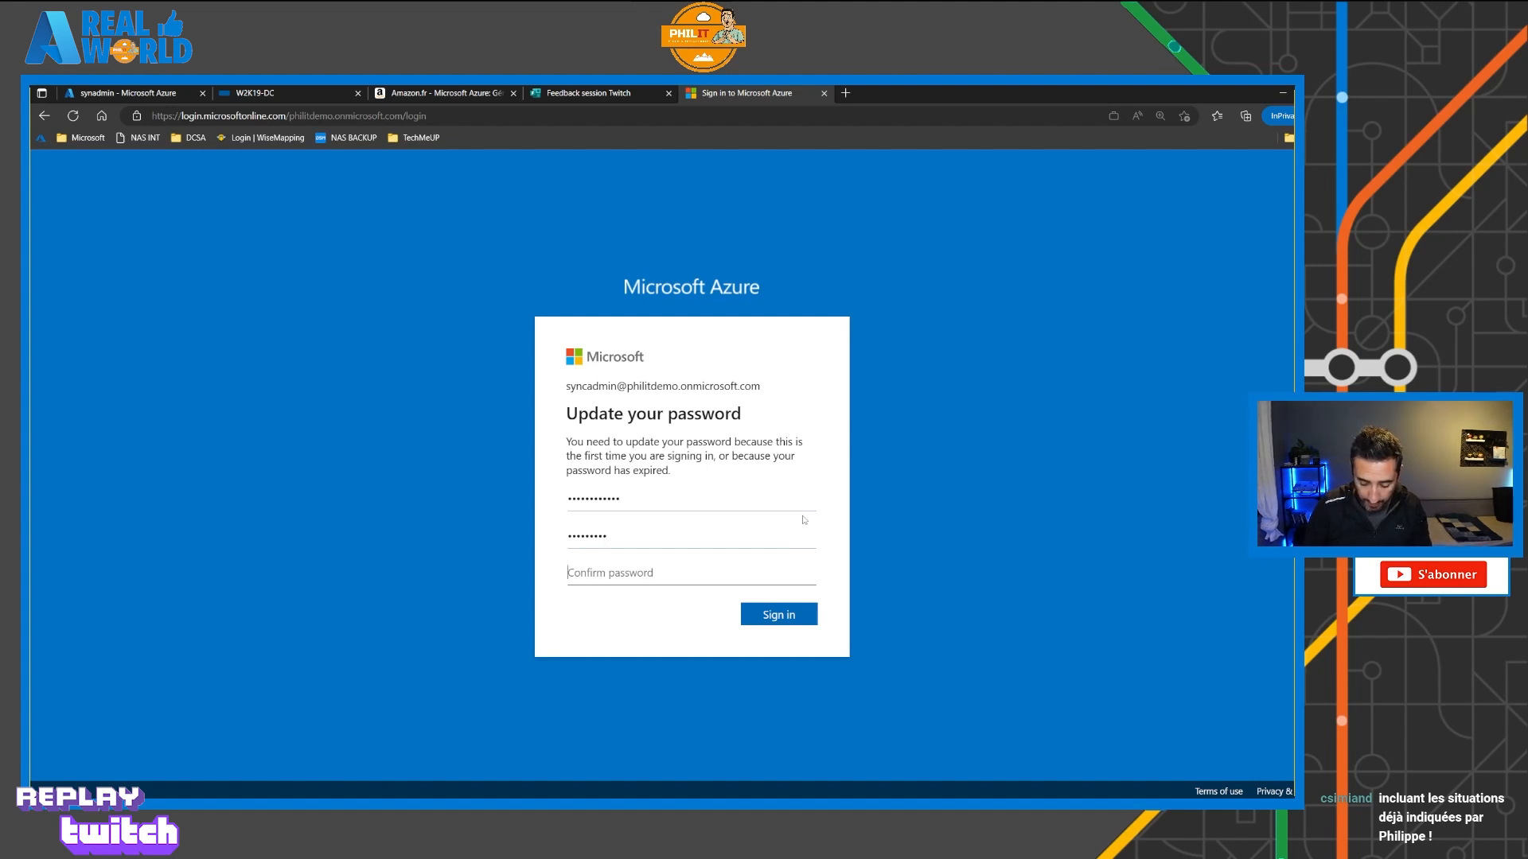
text(••••••••)
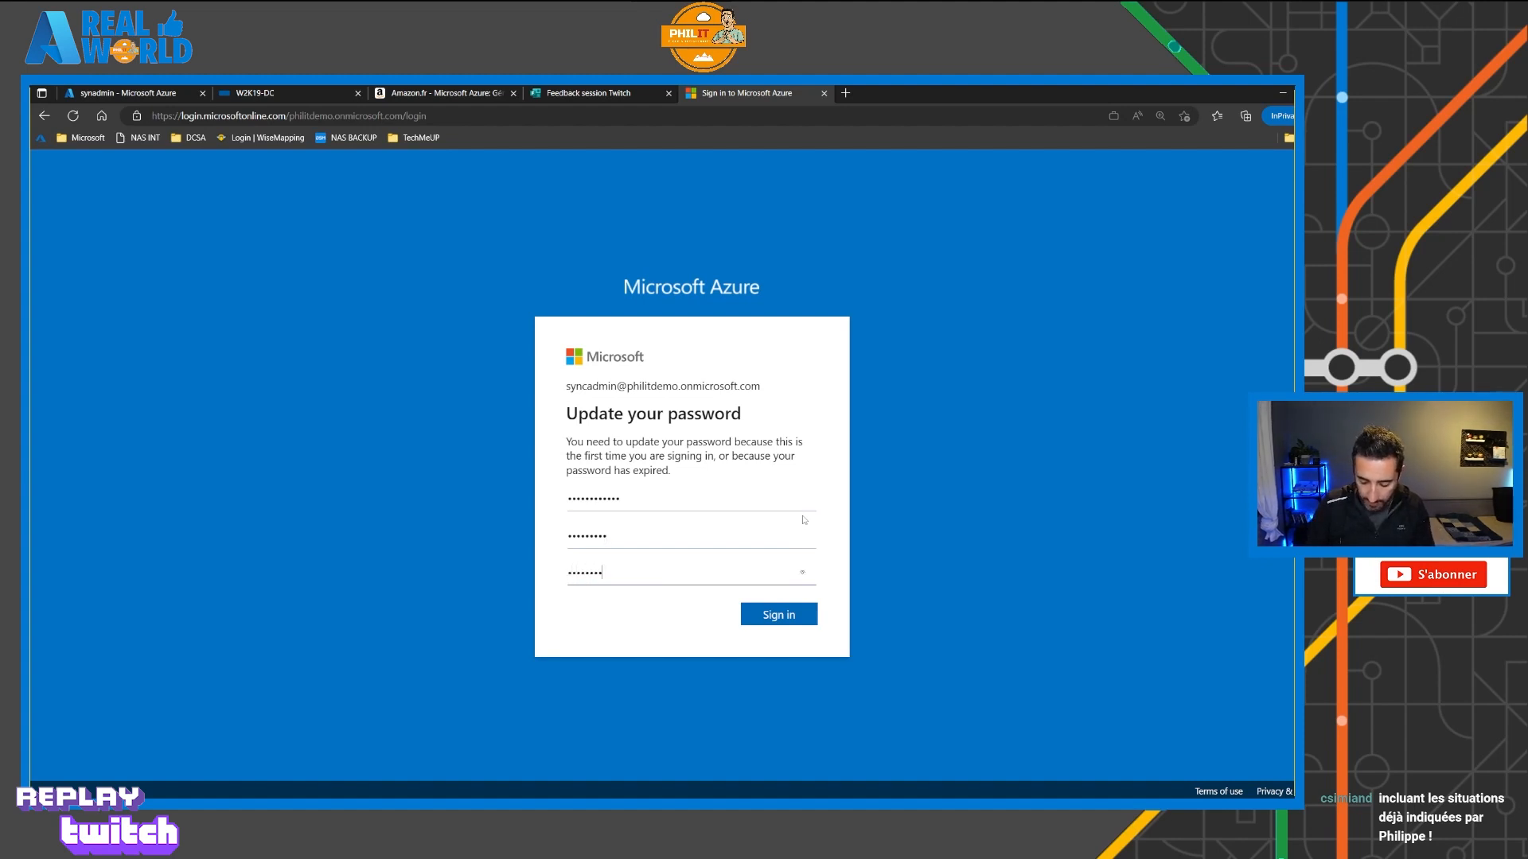
text(•)
key(Return)
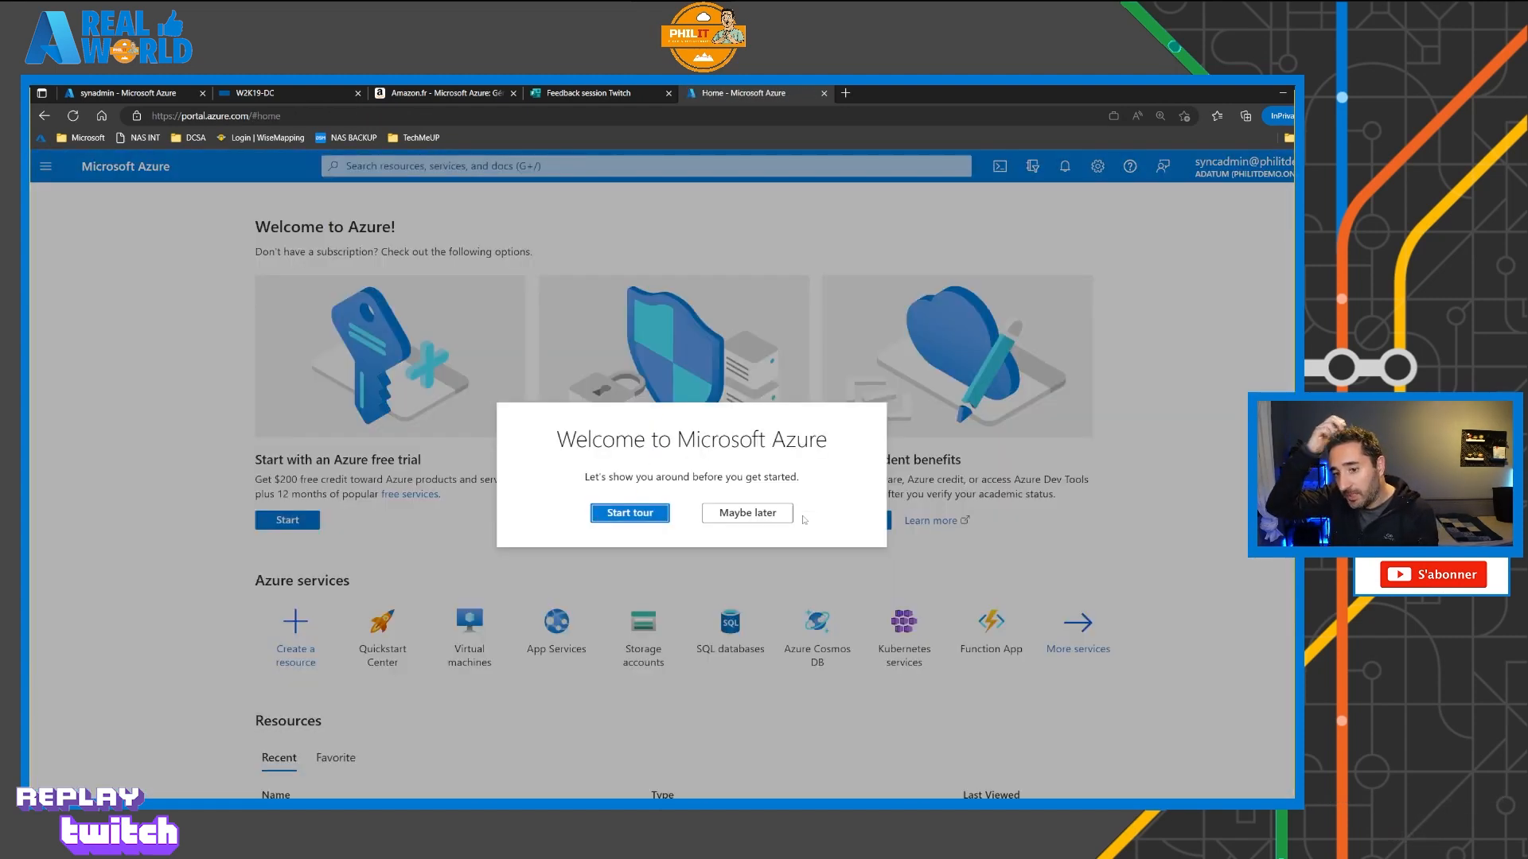
Step: Choose Maybe later, verify the adatum directory in the account menu, then return to the synadmin tab
click(781, 514)
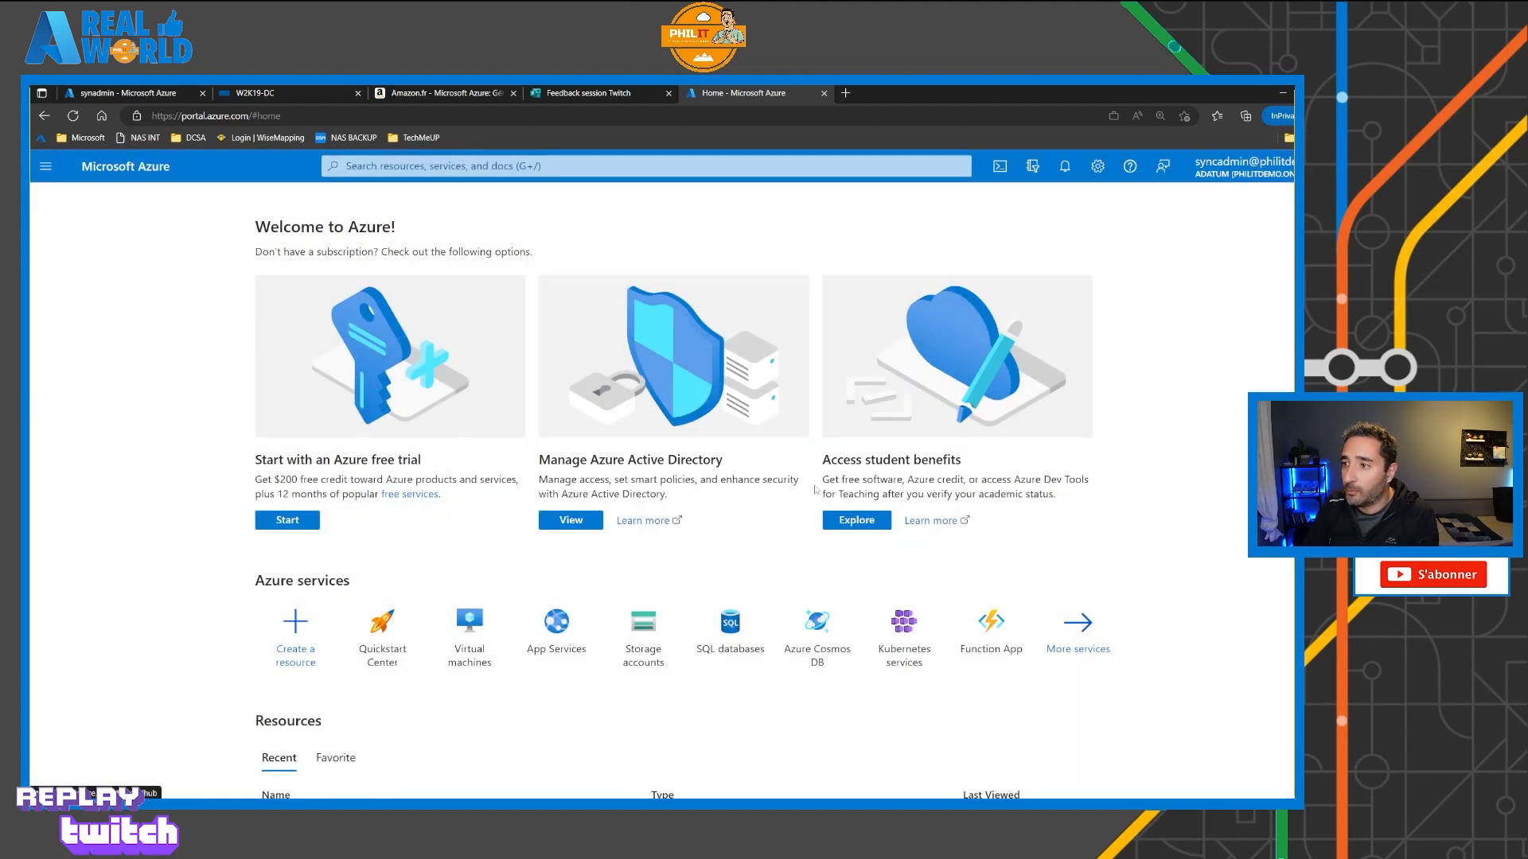
click(1219, 164)
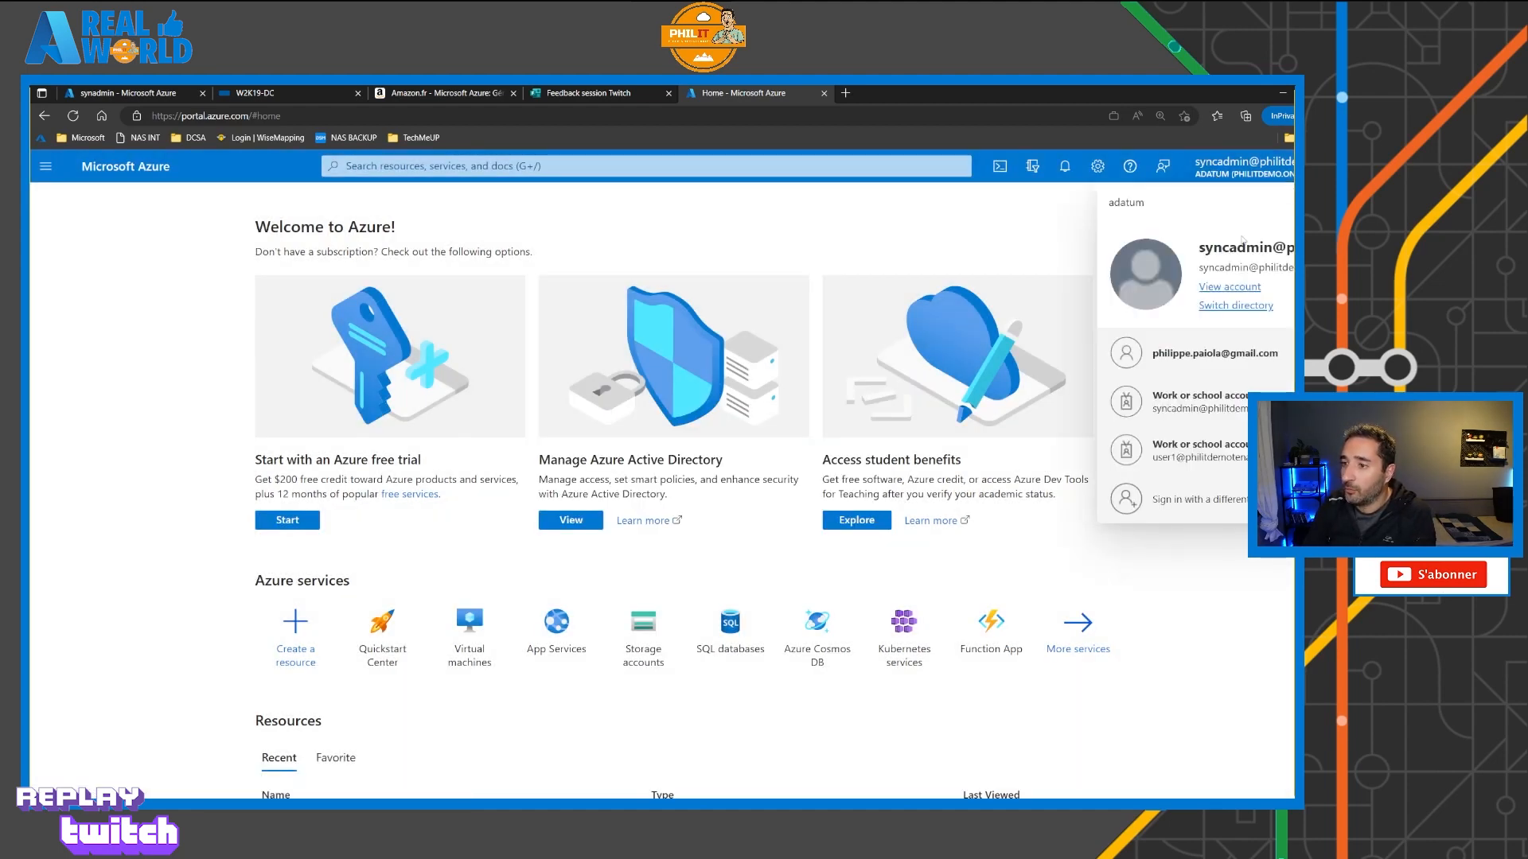
click(147, 96)
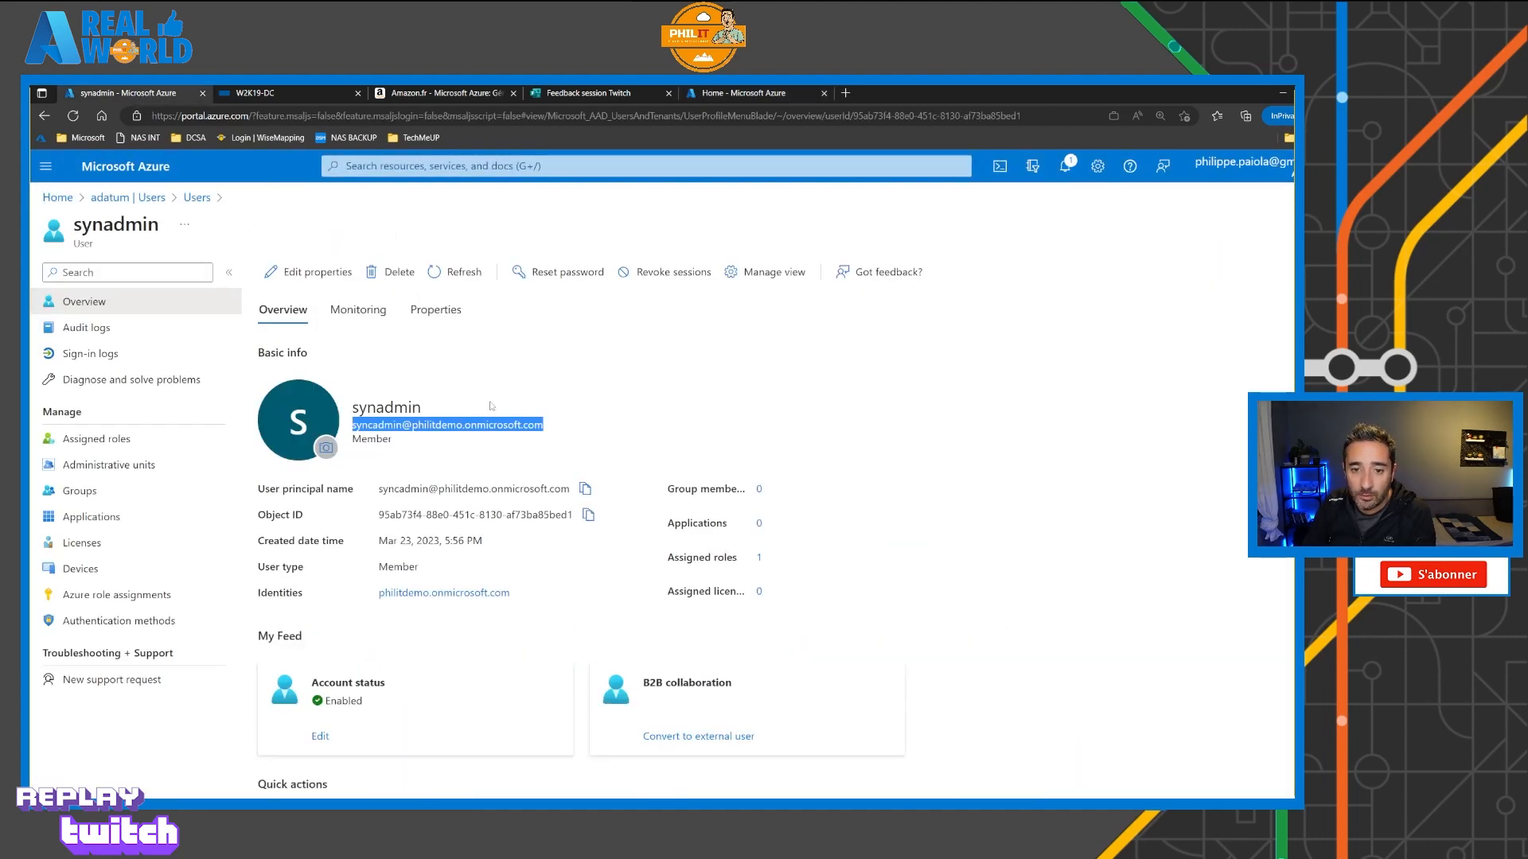
click(481, 450)
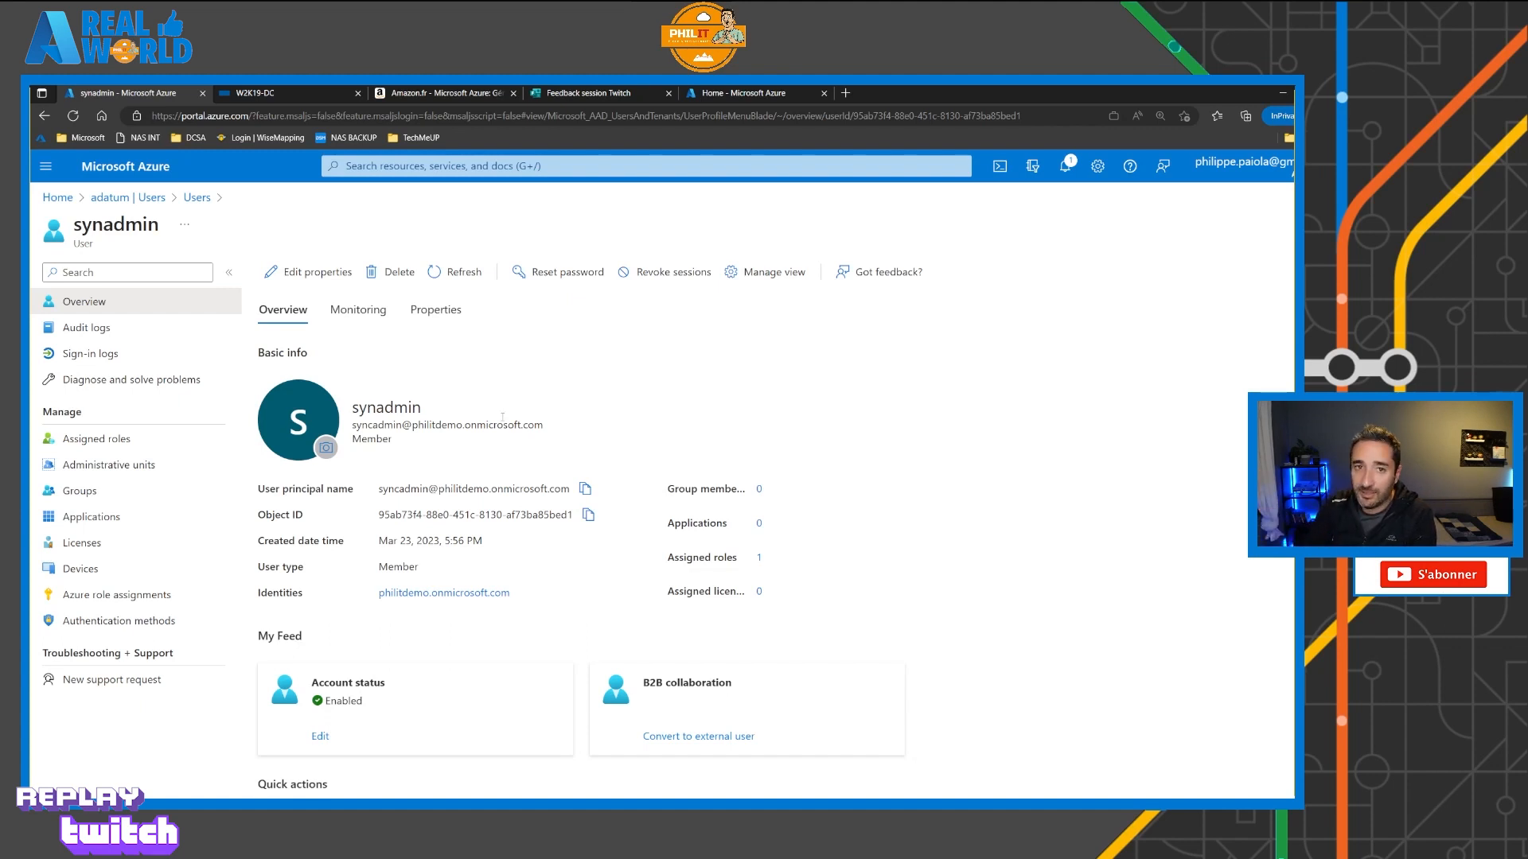
Step: Move to the W2K19-DC Bastion tab, then pick black ink to annotate the sync diagram
click(243, 92)
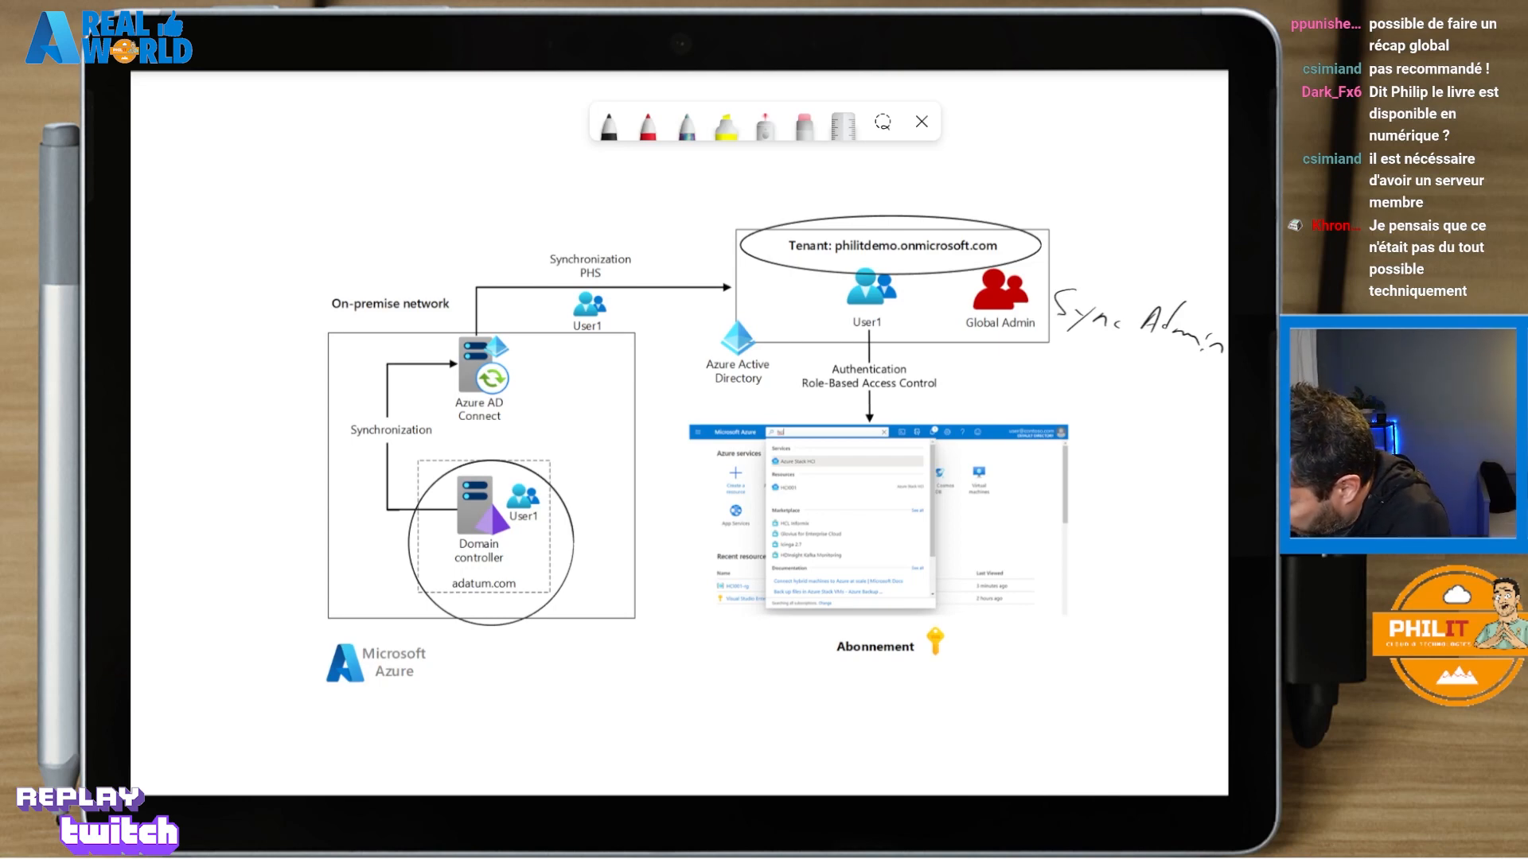
click(609, 123)
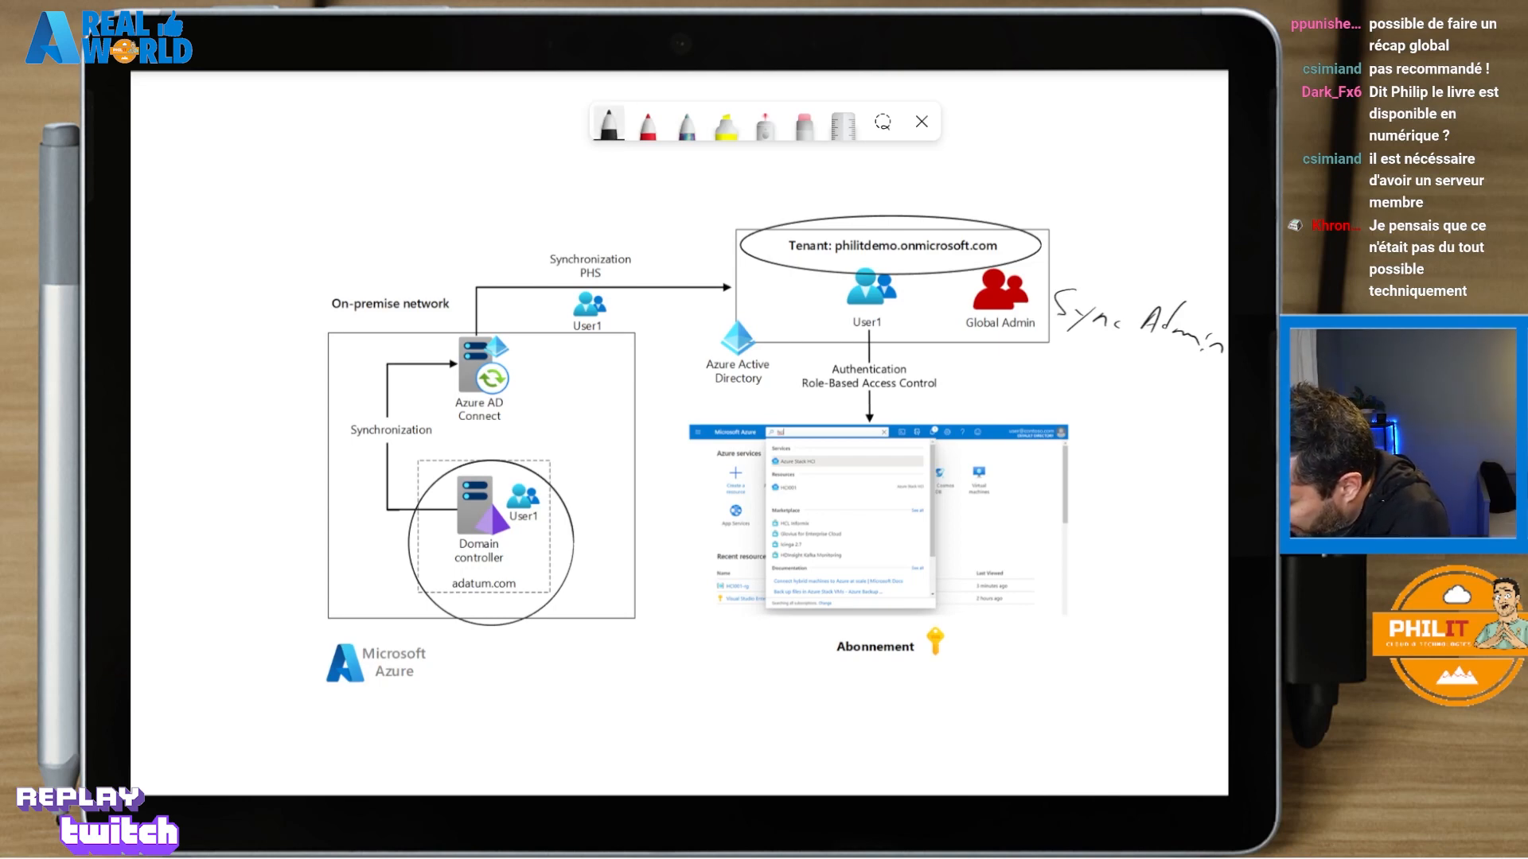
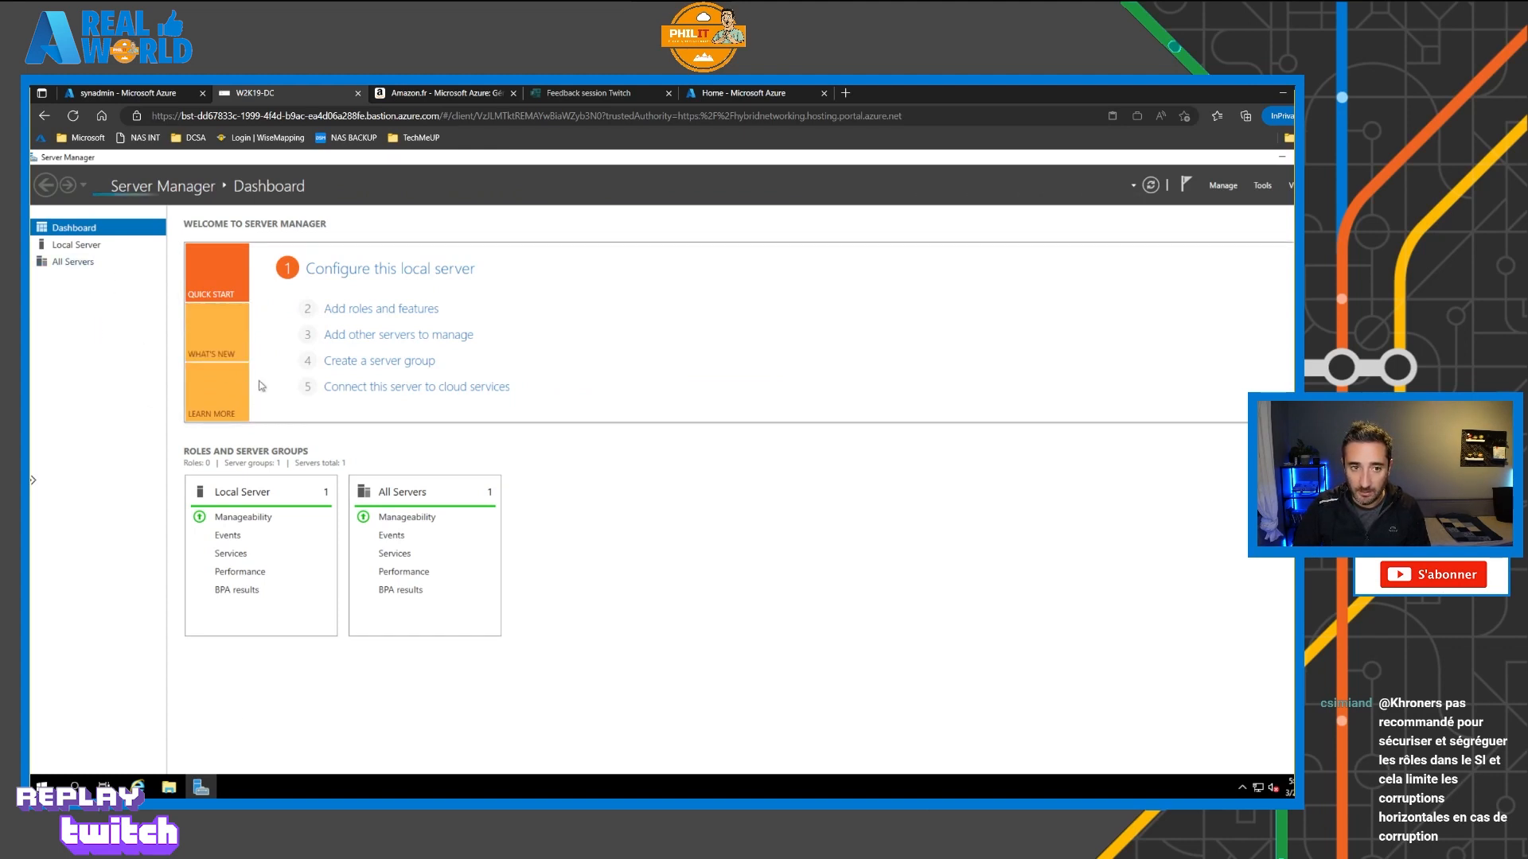
Step: On the Local Server page, turn IE Enhanced Security Configuration Off for Administrators and Users
click(94, 248)
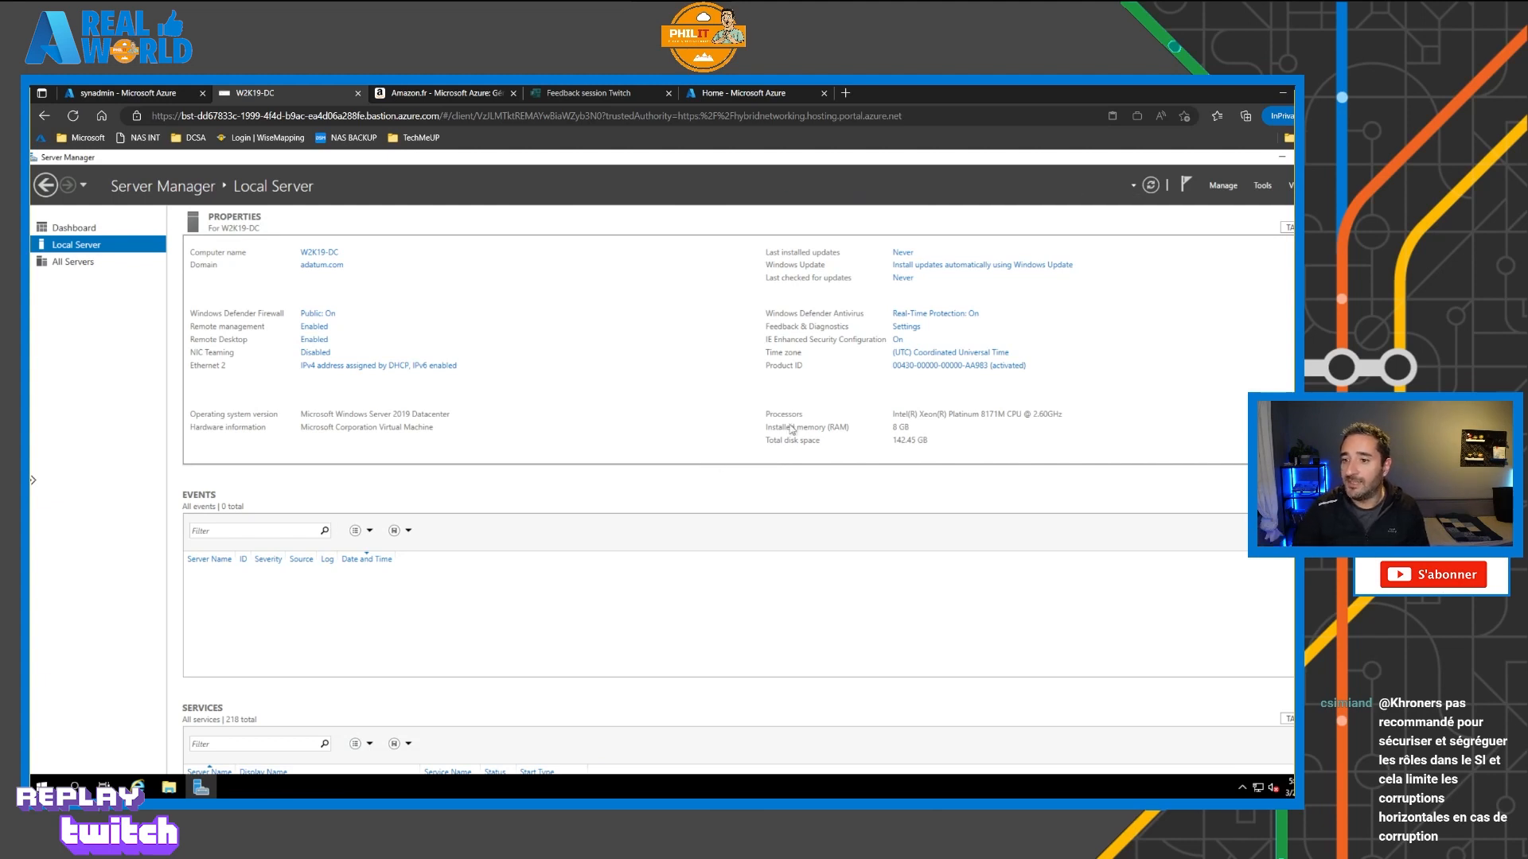
click(897, 341)
click(620, 451)
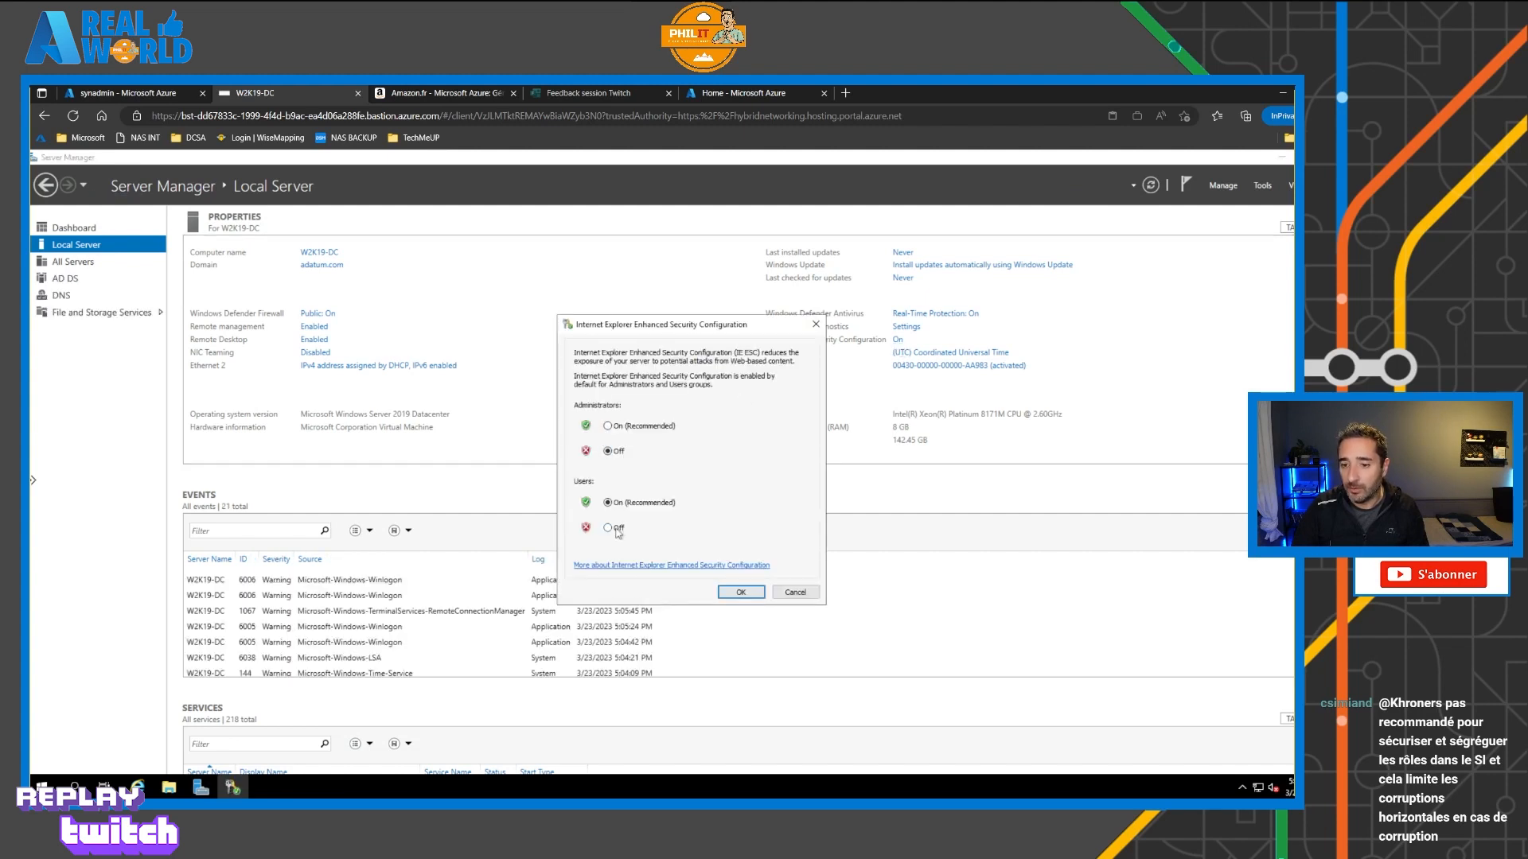
click(618, 528)
click(738, 593)
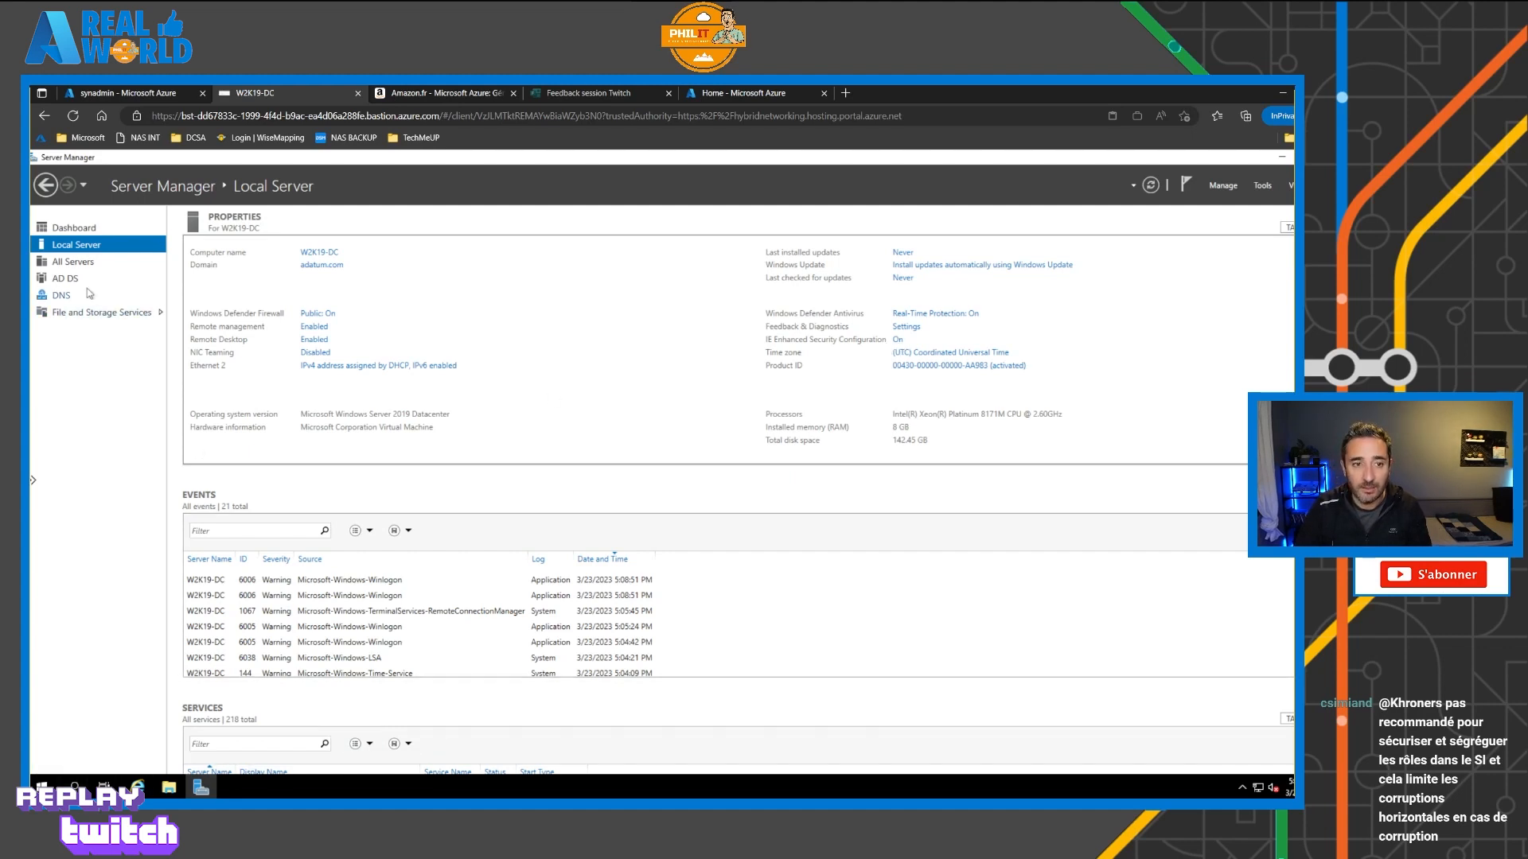
Step: From the AD DS view's Tools menu, open Active Directory Administrative Center, browse adatum (local), and maximize it
click(65, 280)
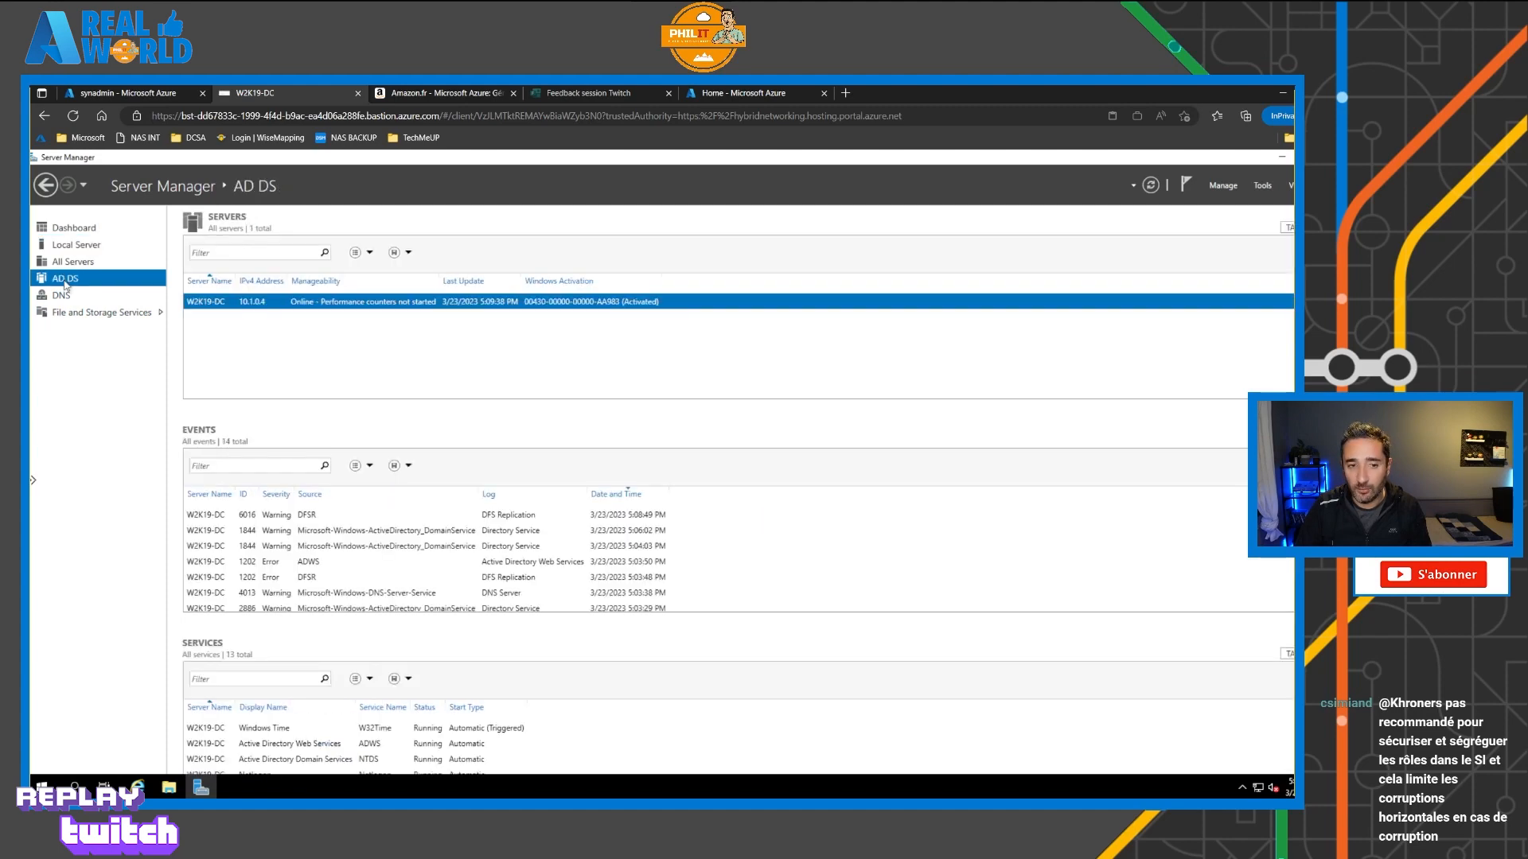
click(1257, 186)
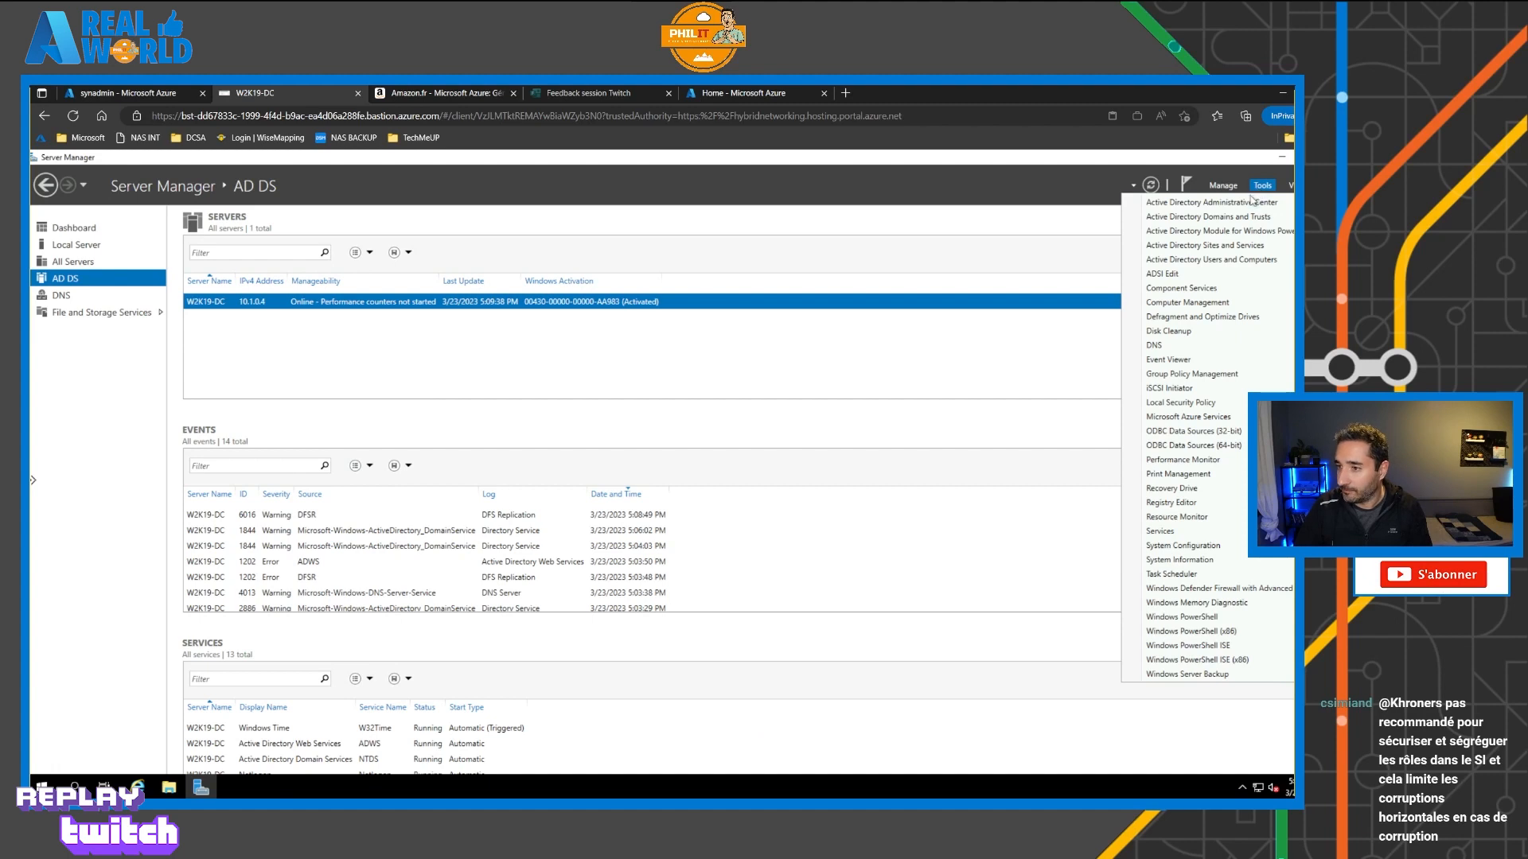
click(1211, 203)
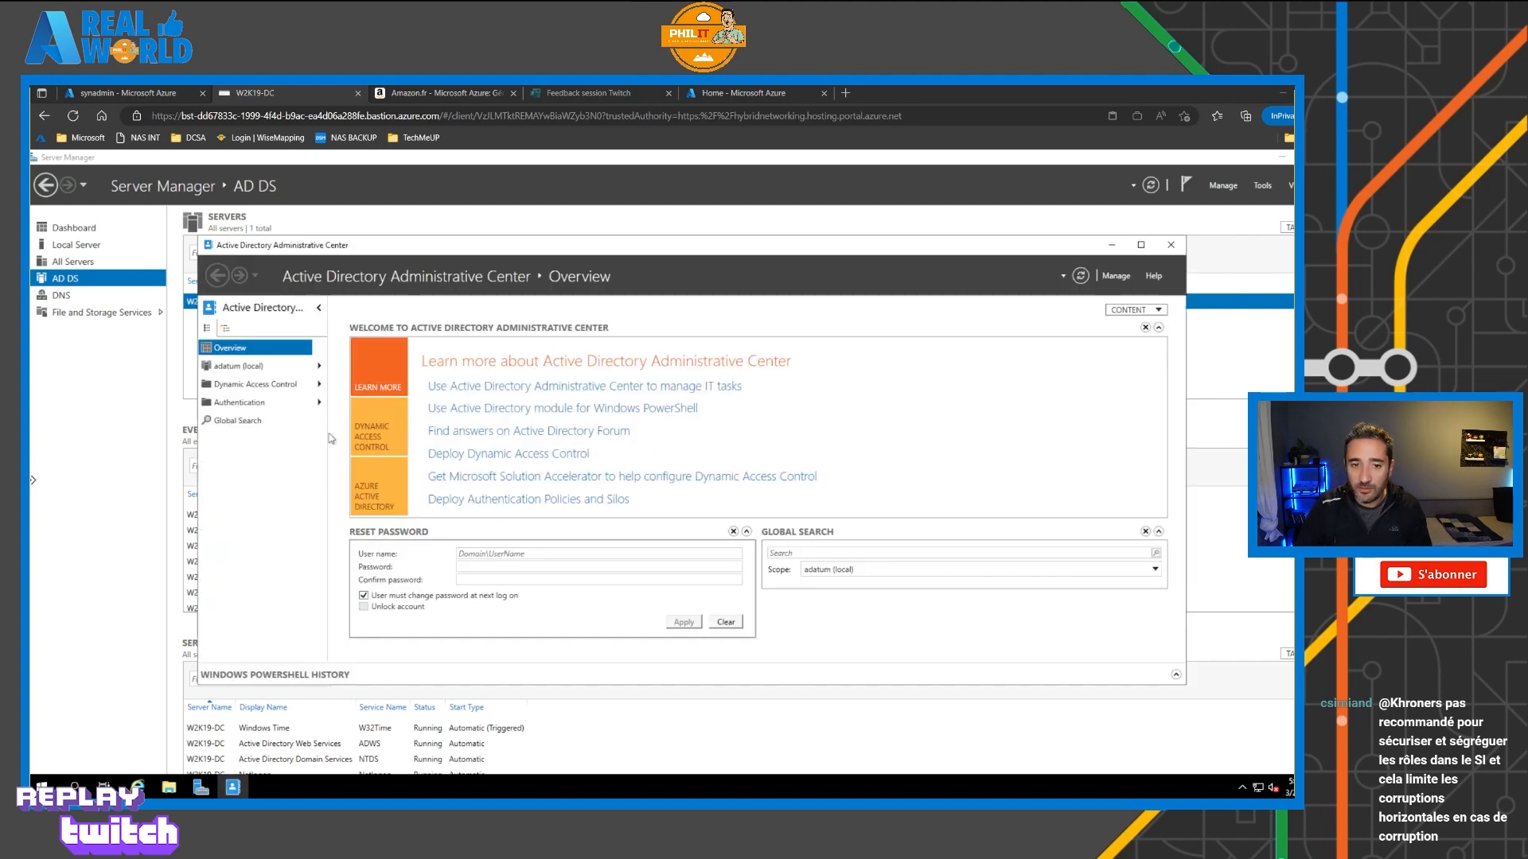
click(240, 368)
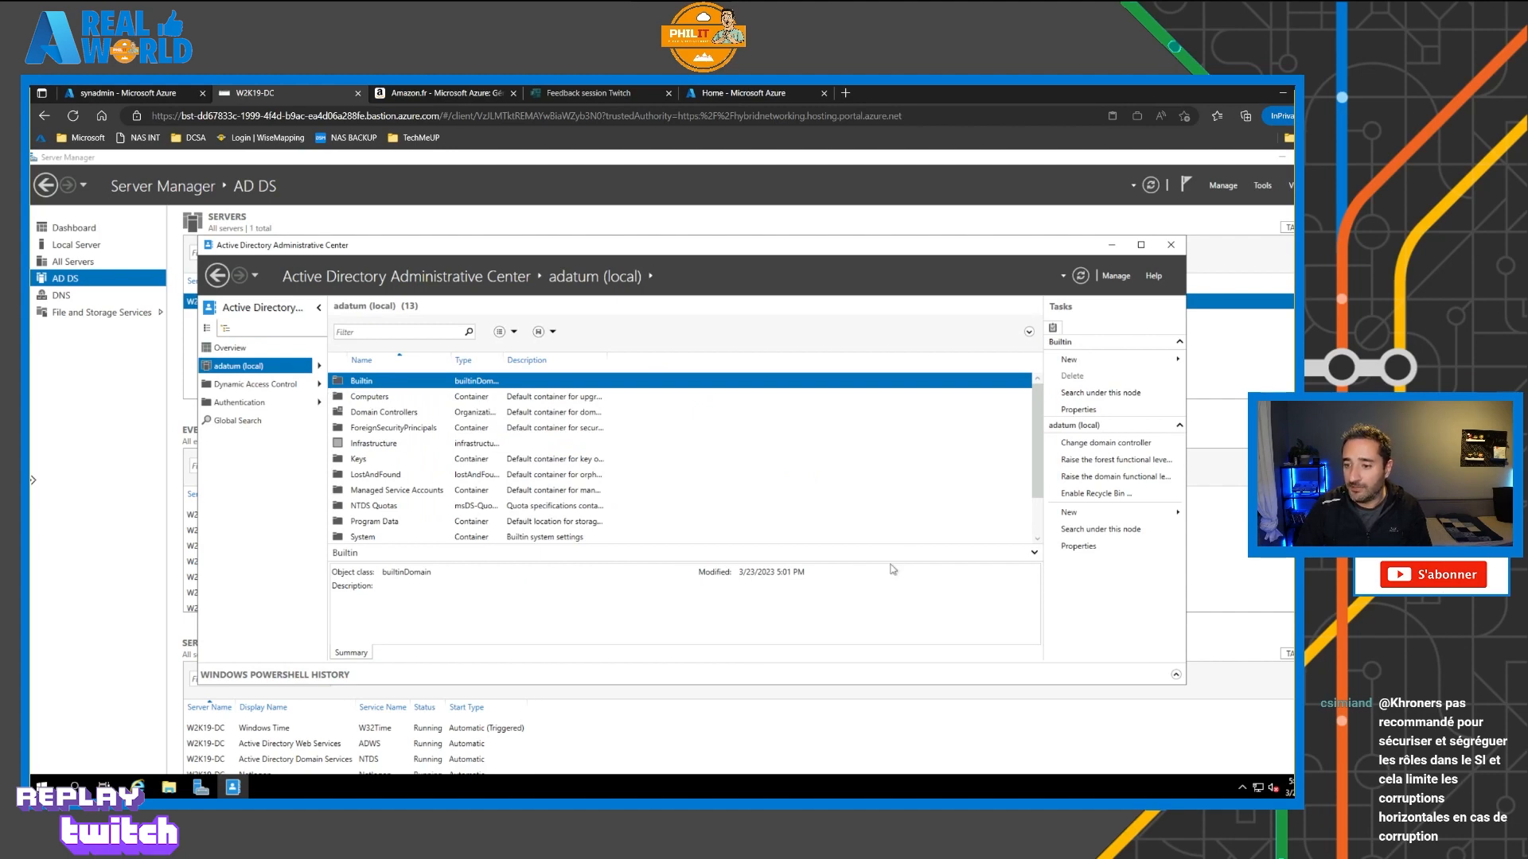
click(1143, 245)
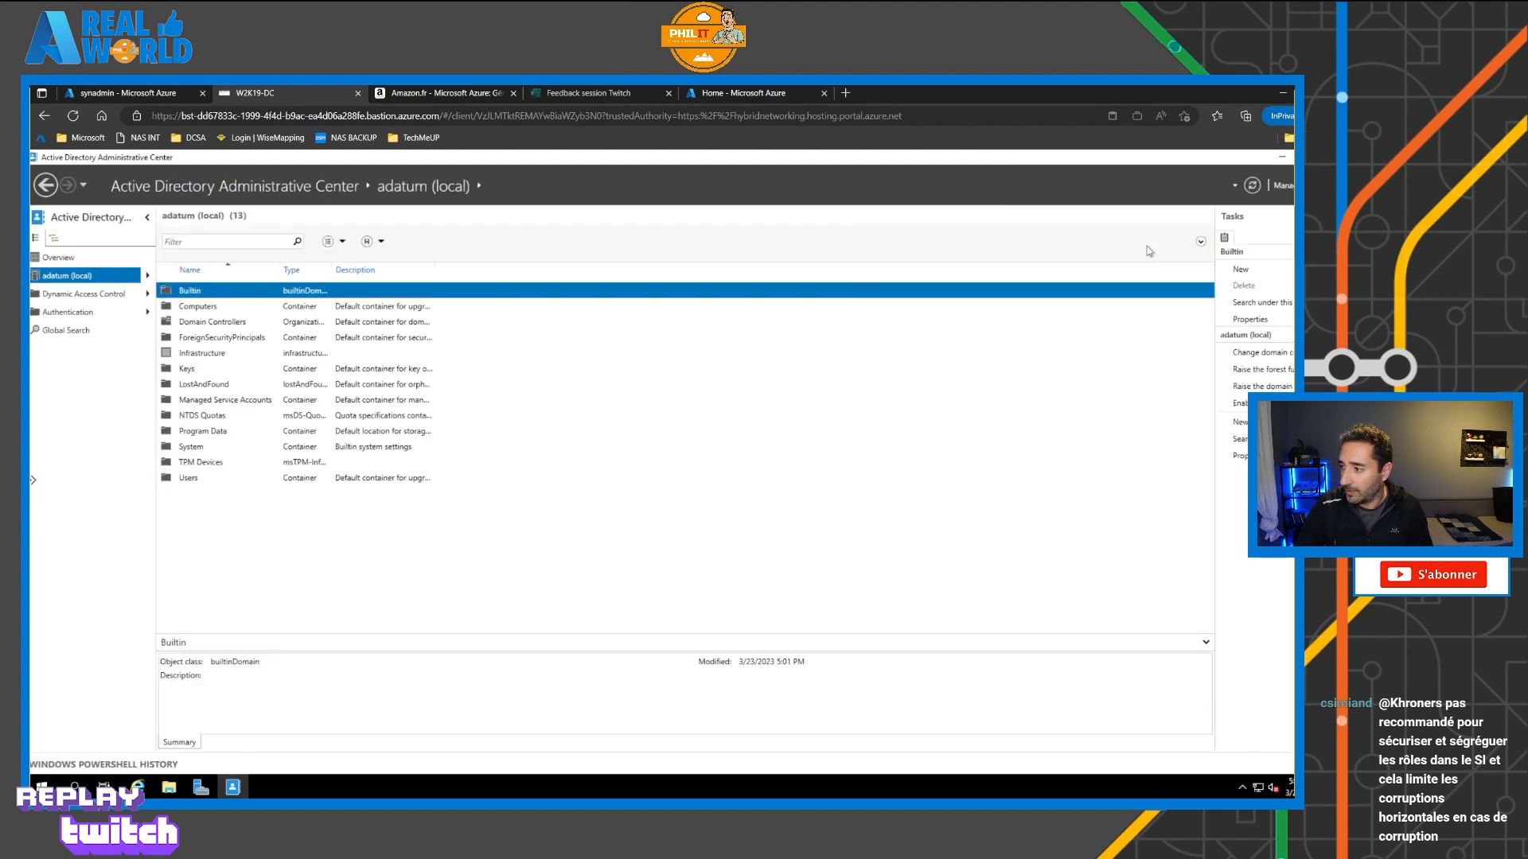
Step: Create a new organizational unit named tosync under the adatum (local) domain
right_click(249, 526)
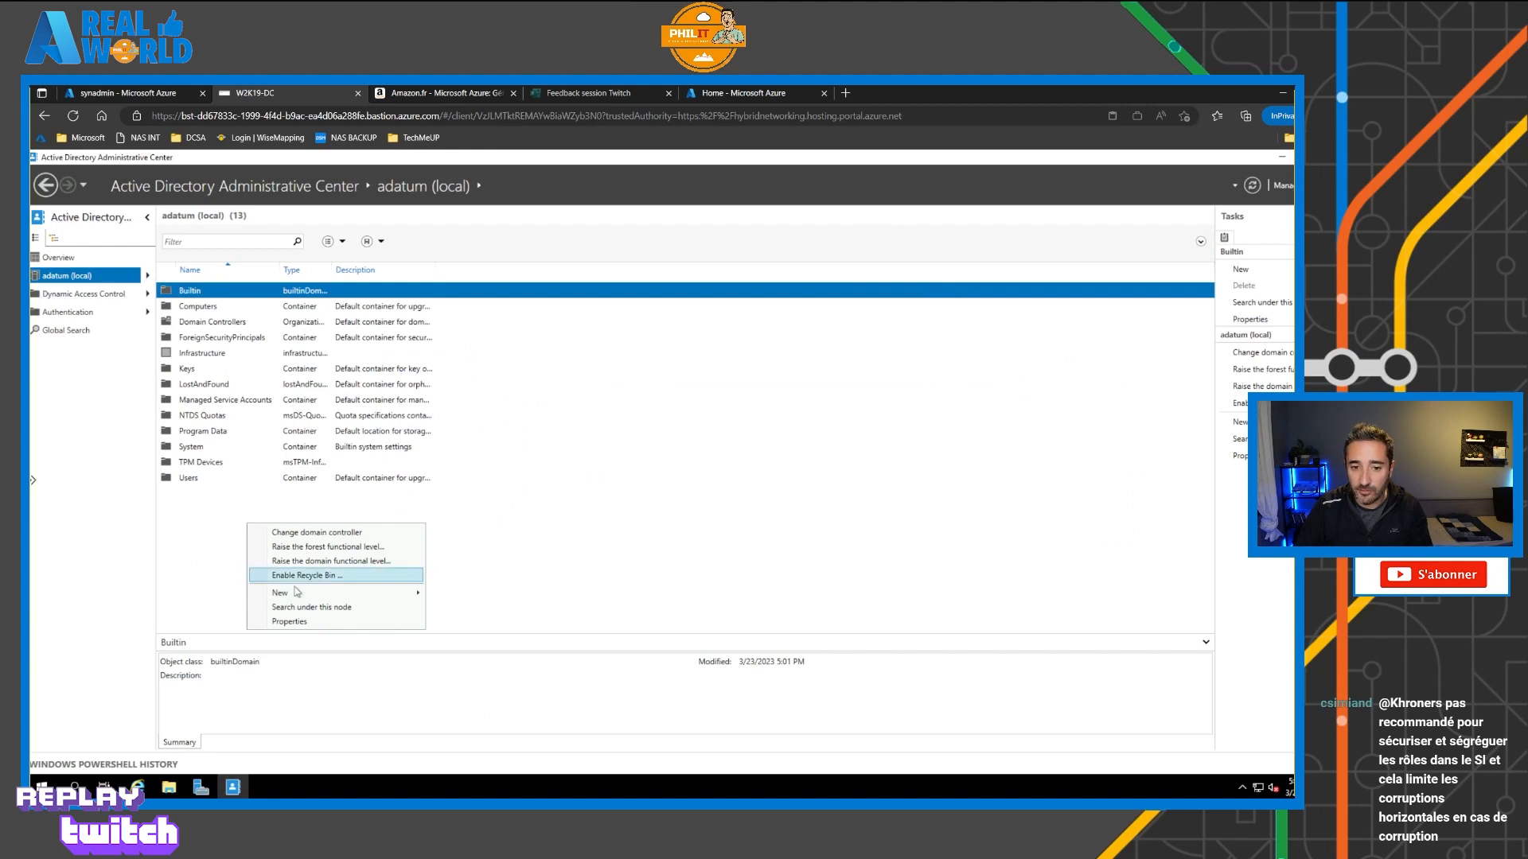
mouse_move(296, 597)
click(480, 593)
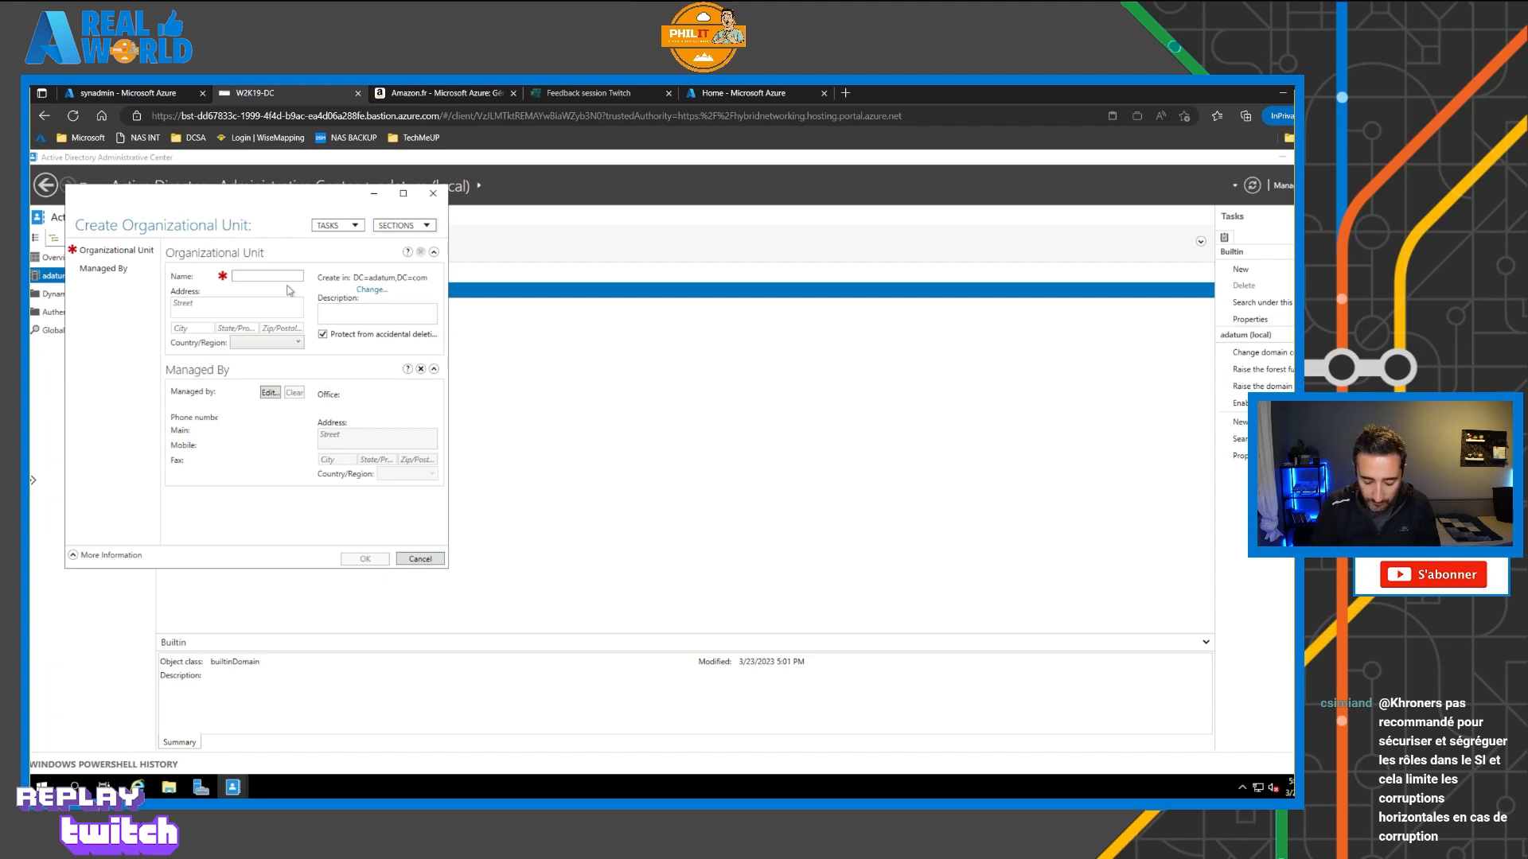
text(usert)
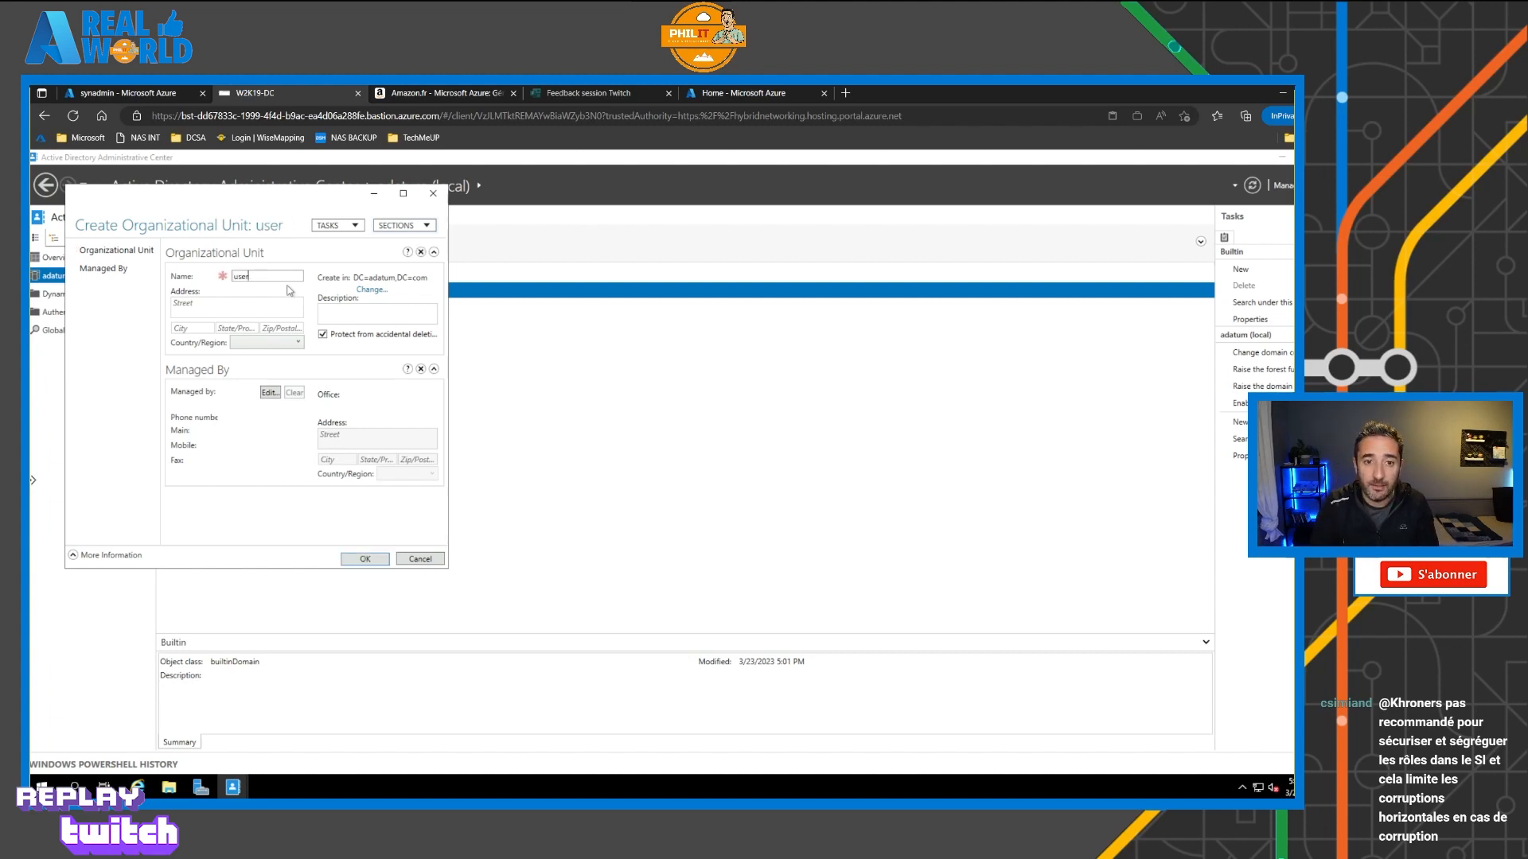
key(BackSpace)
key(BackSpace)
key(BackSpace)
key(BackSpace)
text(tosync)
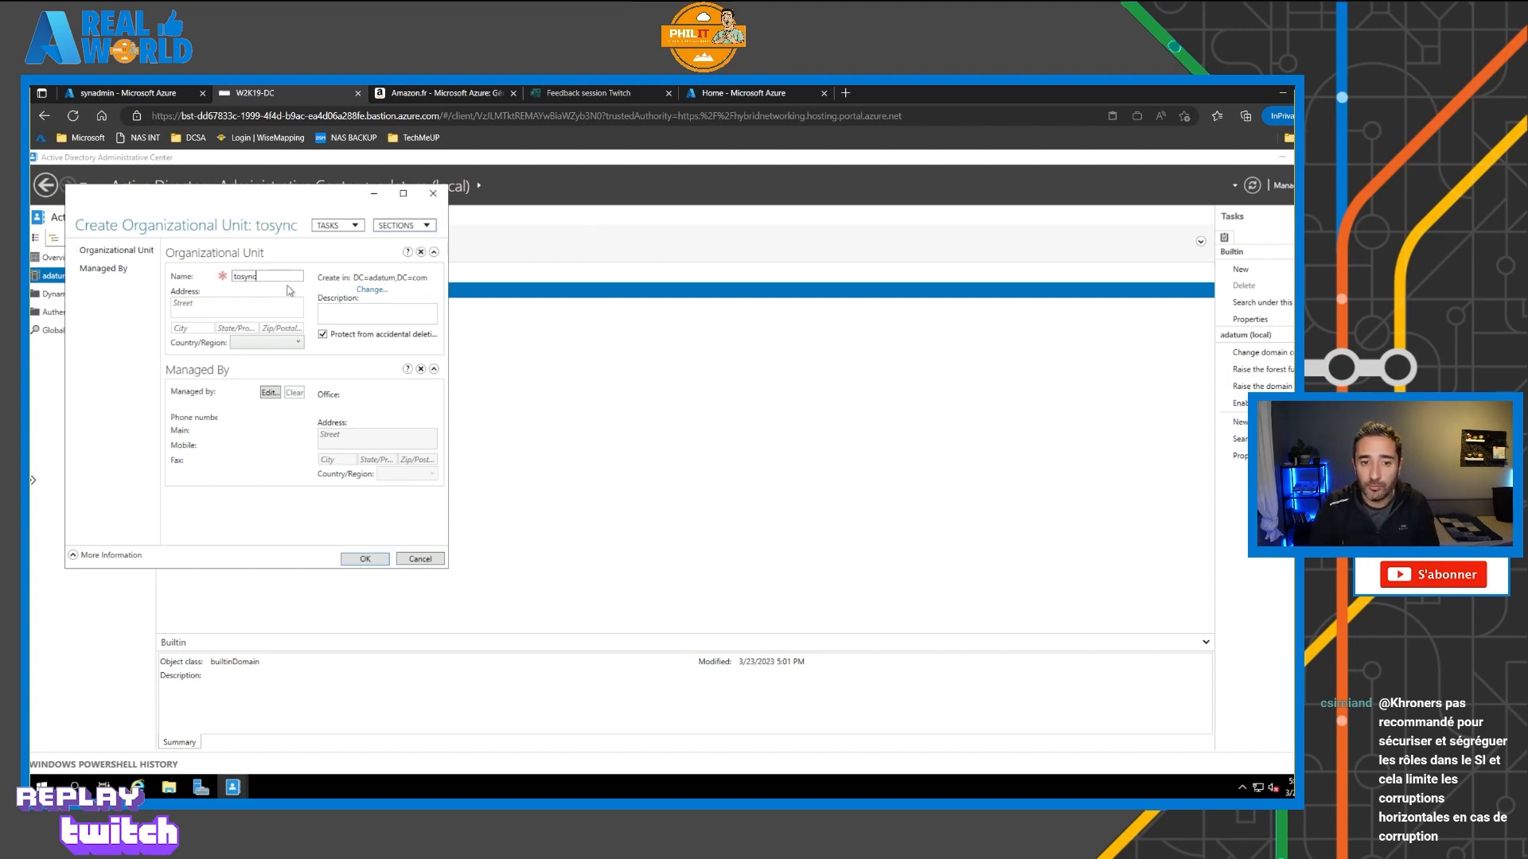
click(367, 560)
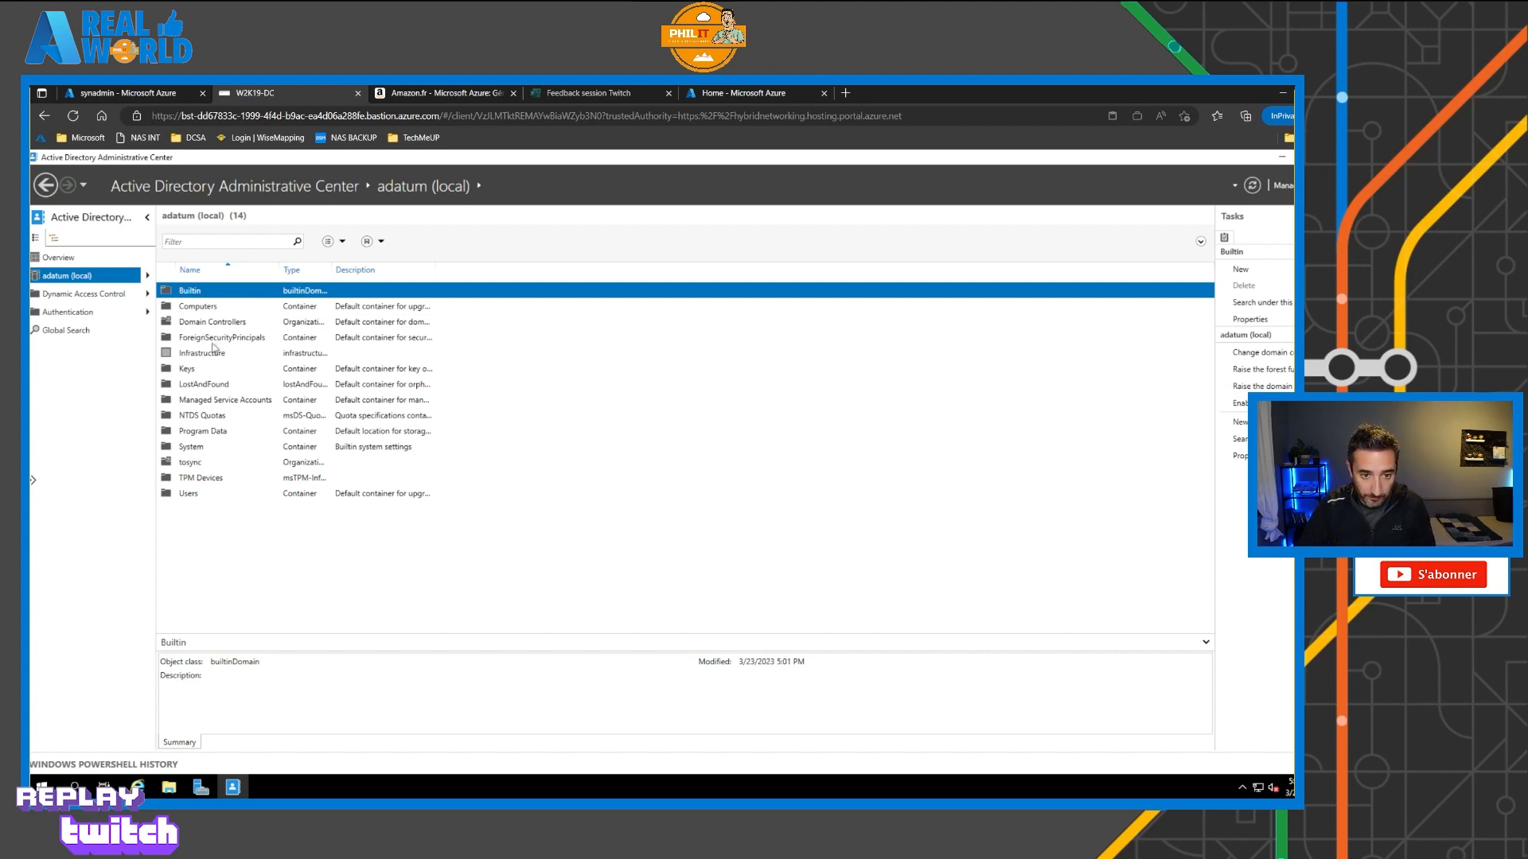
Step: Open the tosync OU and start a new user, entering its name and UPN logon with the adatum.com suffix
click(195, 468)
double_click(196, 468)
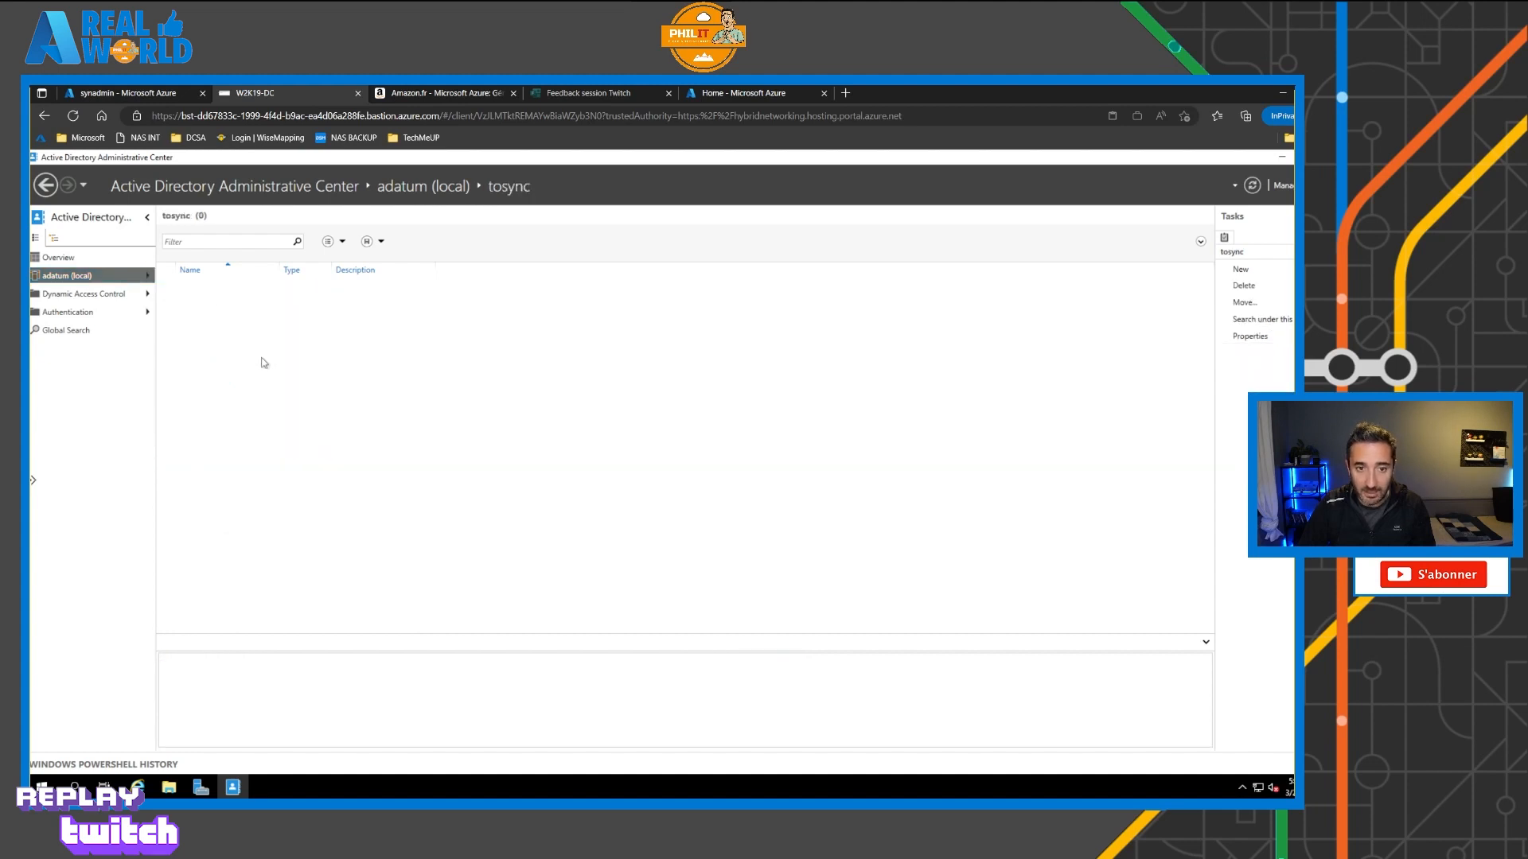
right_click(263, 358)
mouse_move(303, 371)
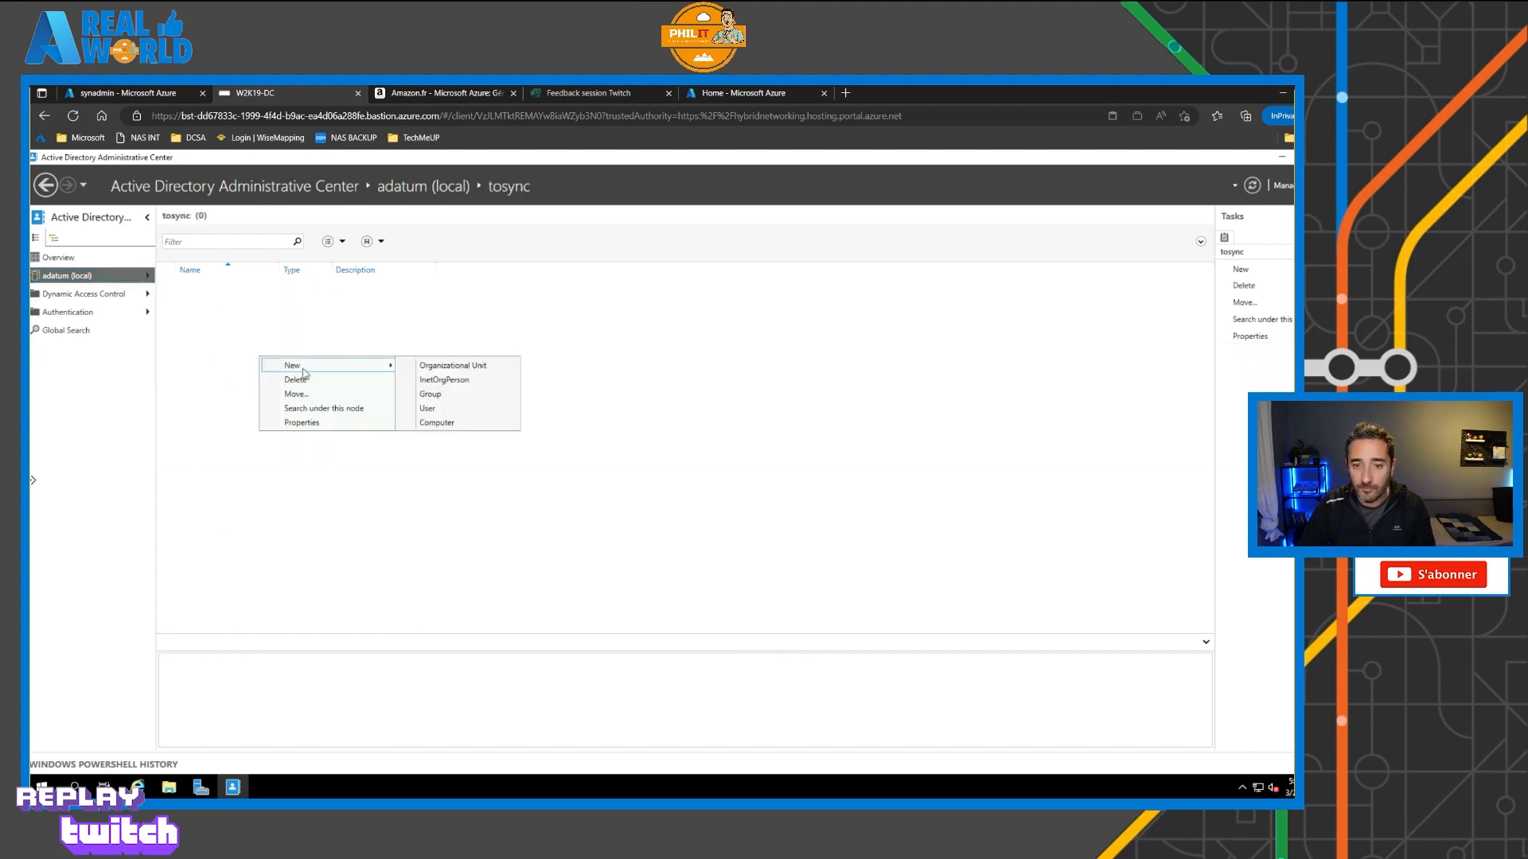
click(437, 409)
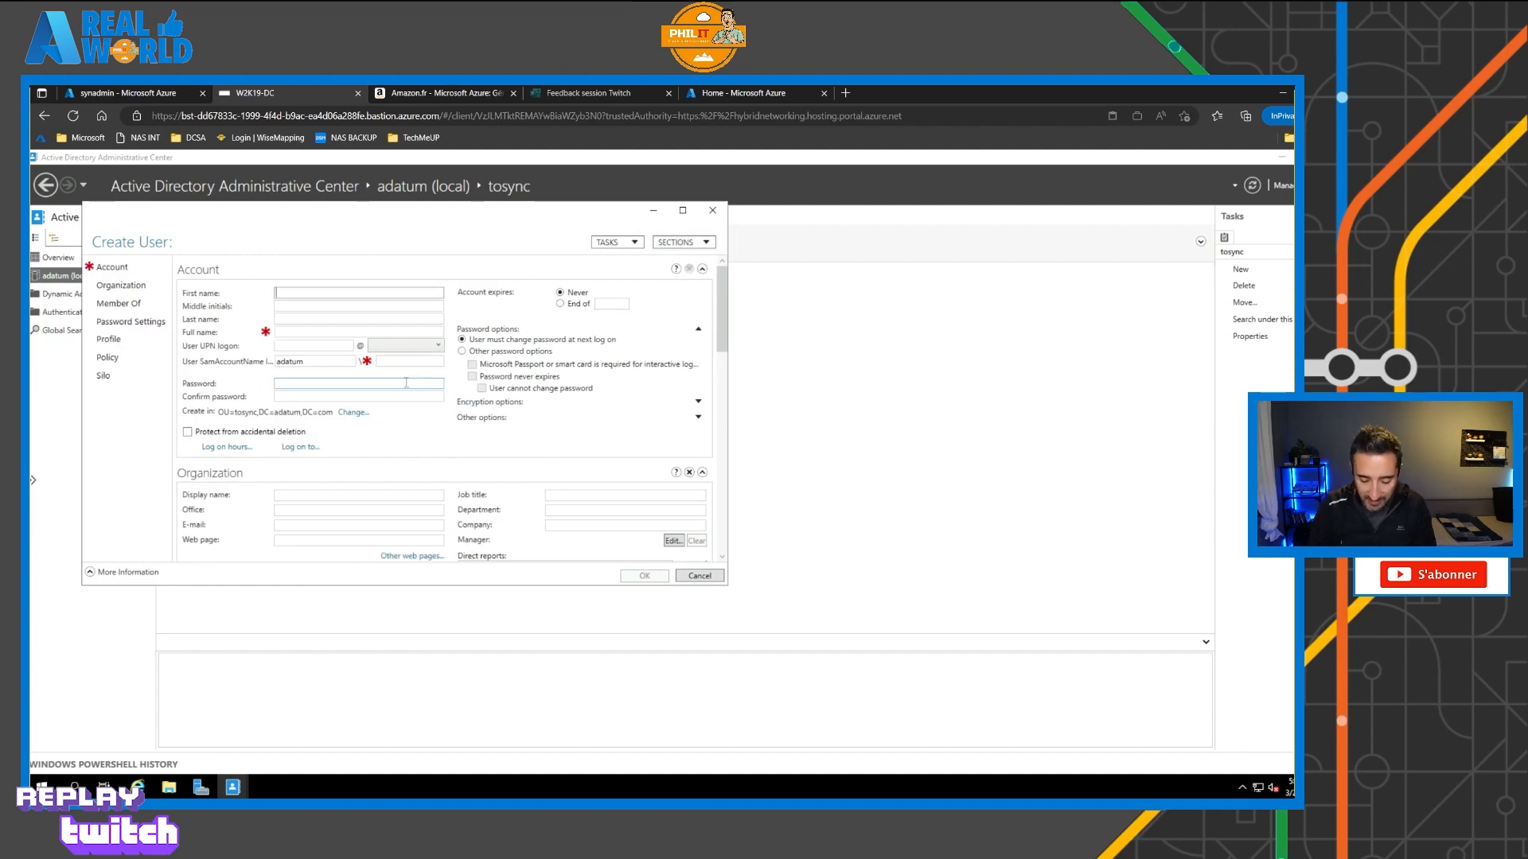
text(user1)
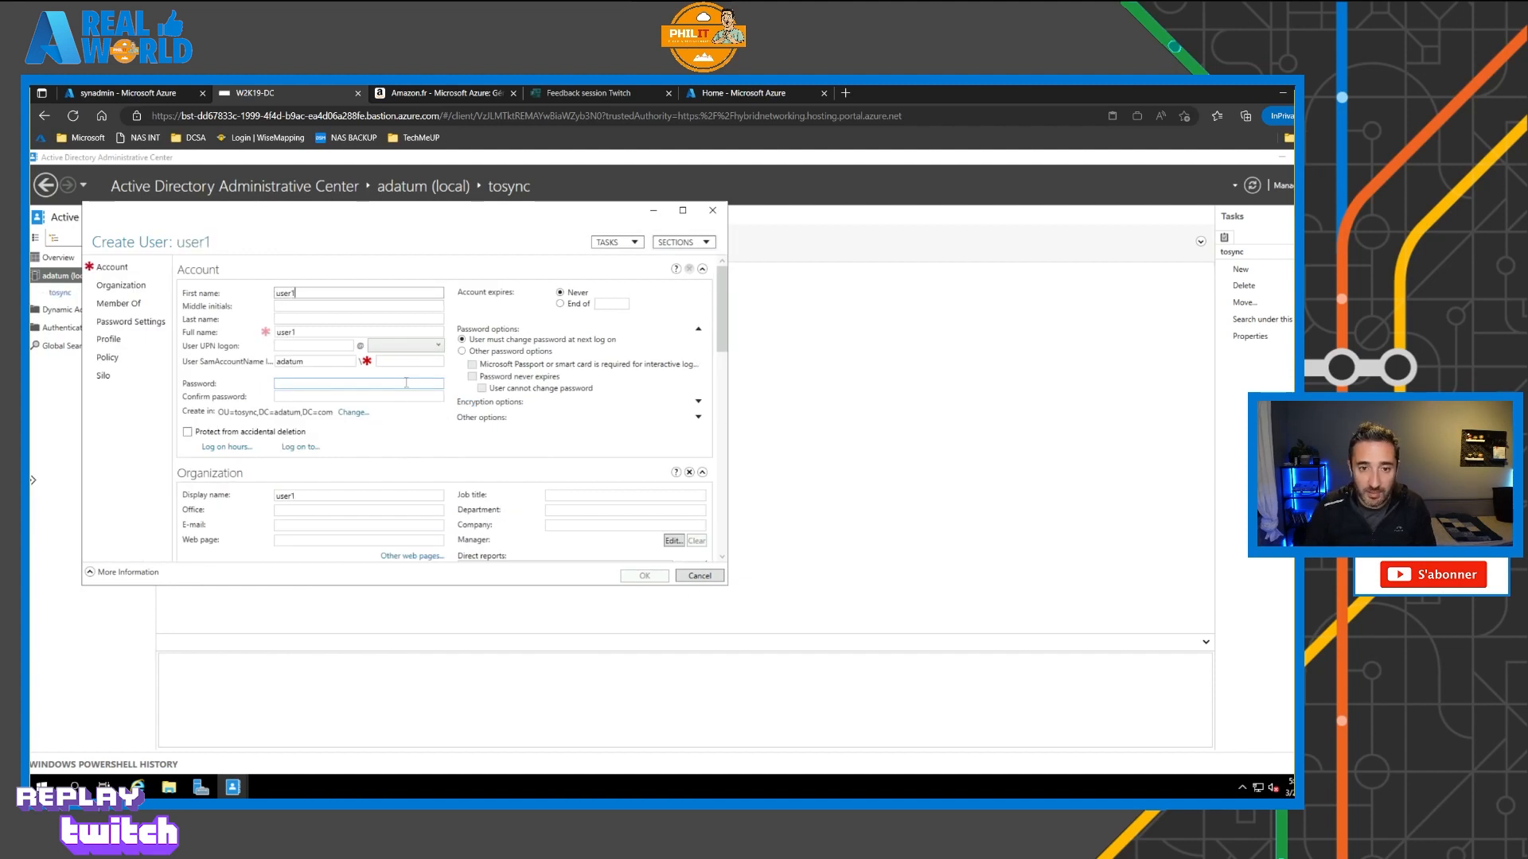
click(341, 345)
text(user1)
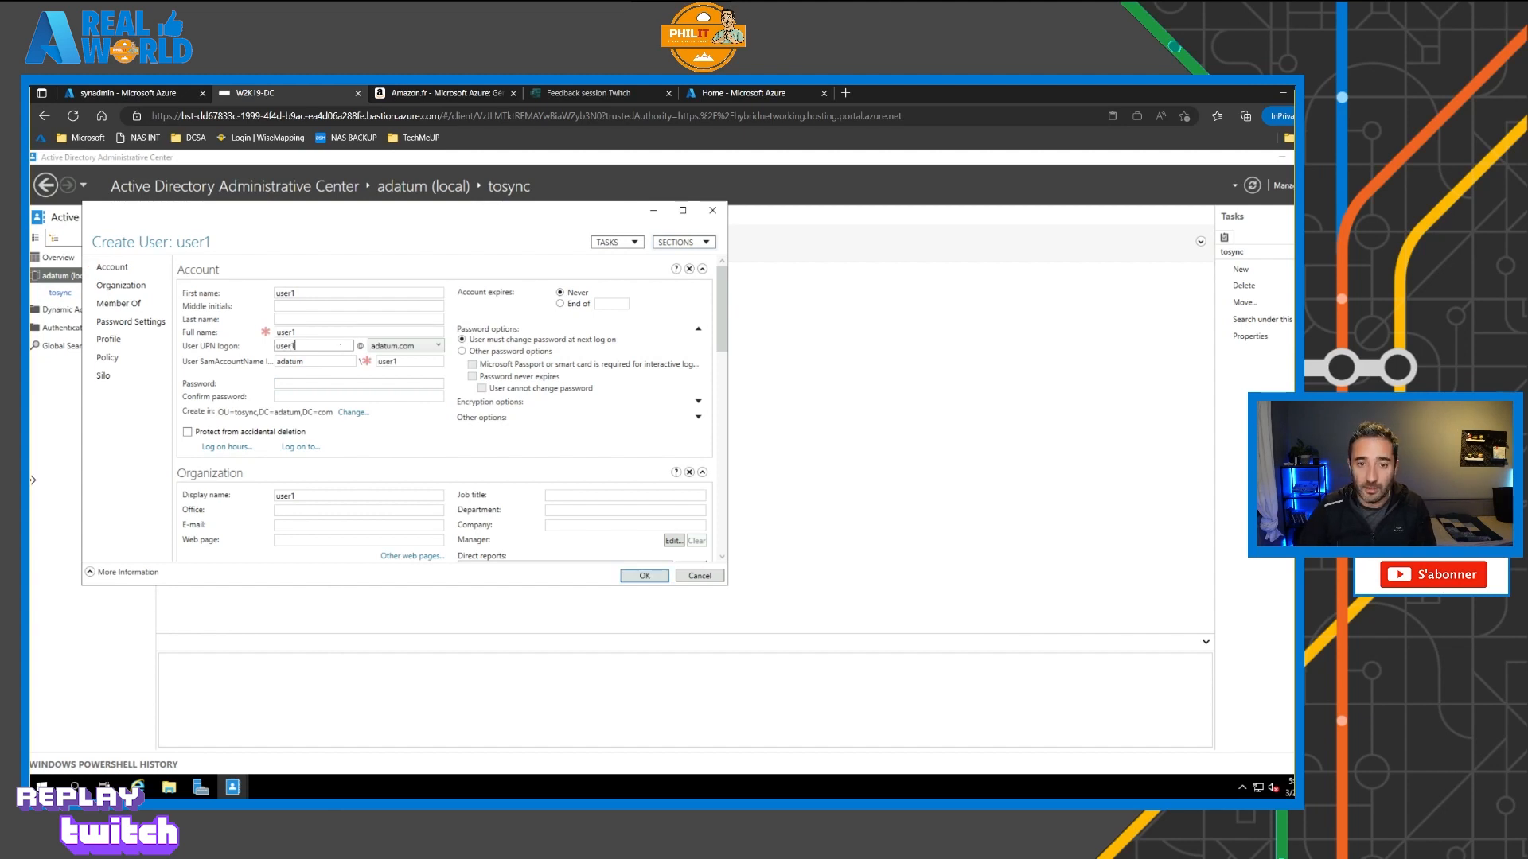
click(412, 346)
click(416, 374)
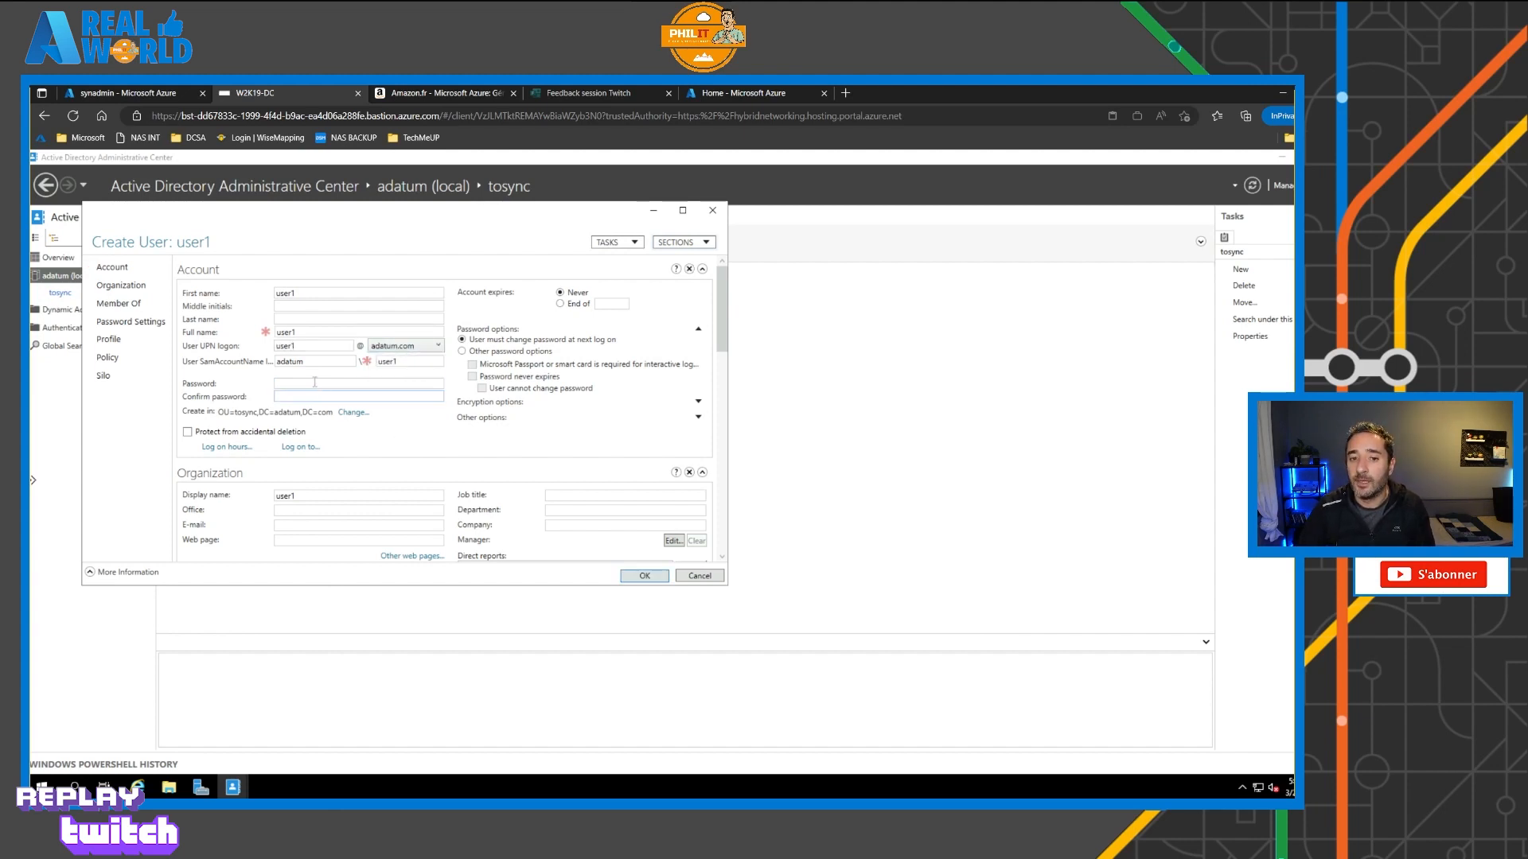
Step: Give user1 a never-expiring password, create it, open its properties, then return to the Azure portal
click(354, 384)
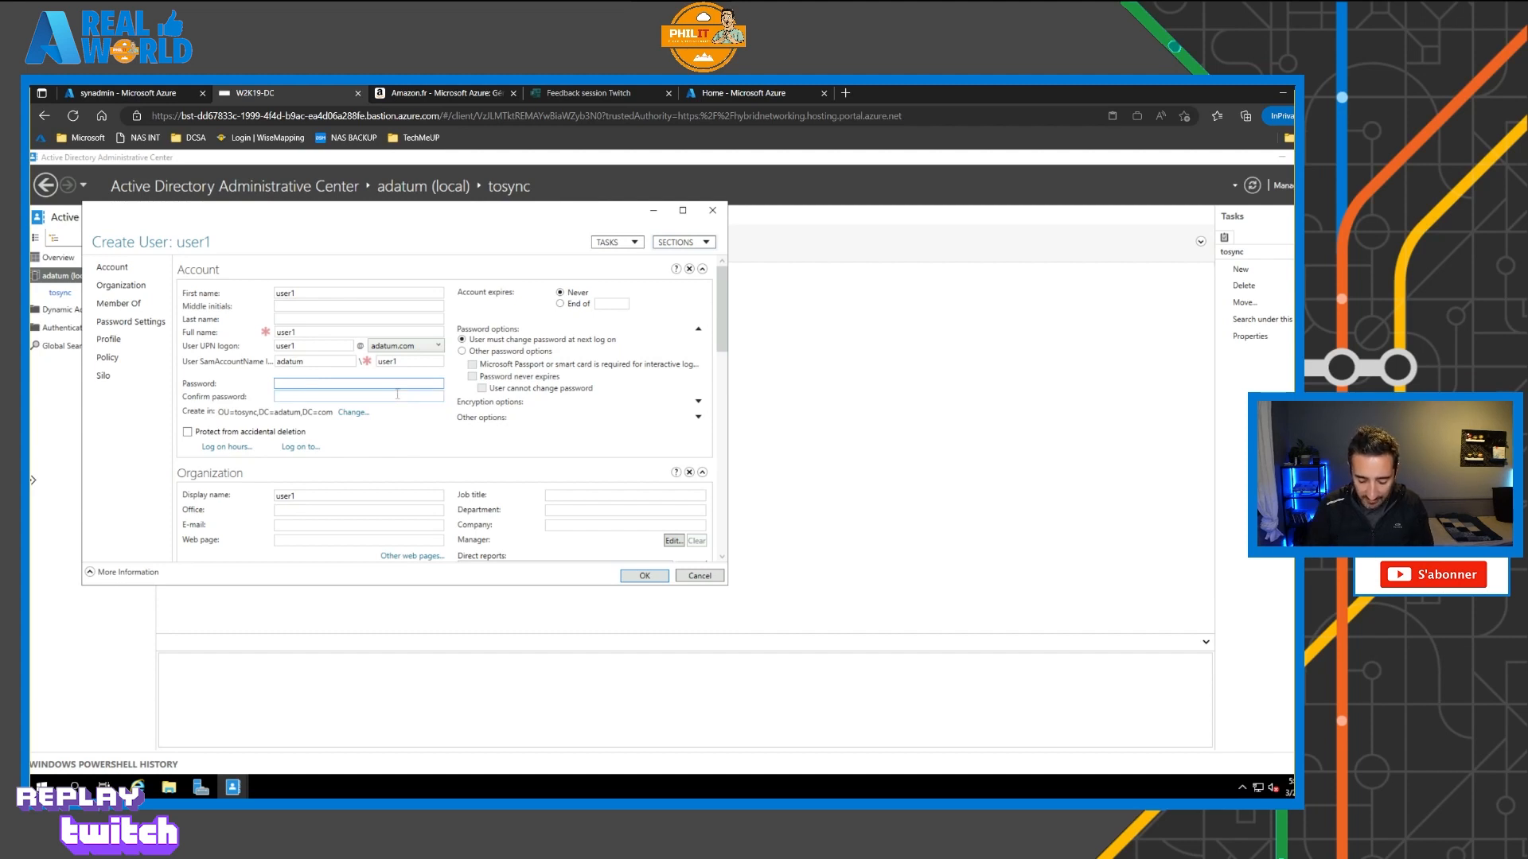
text(**)
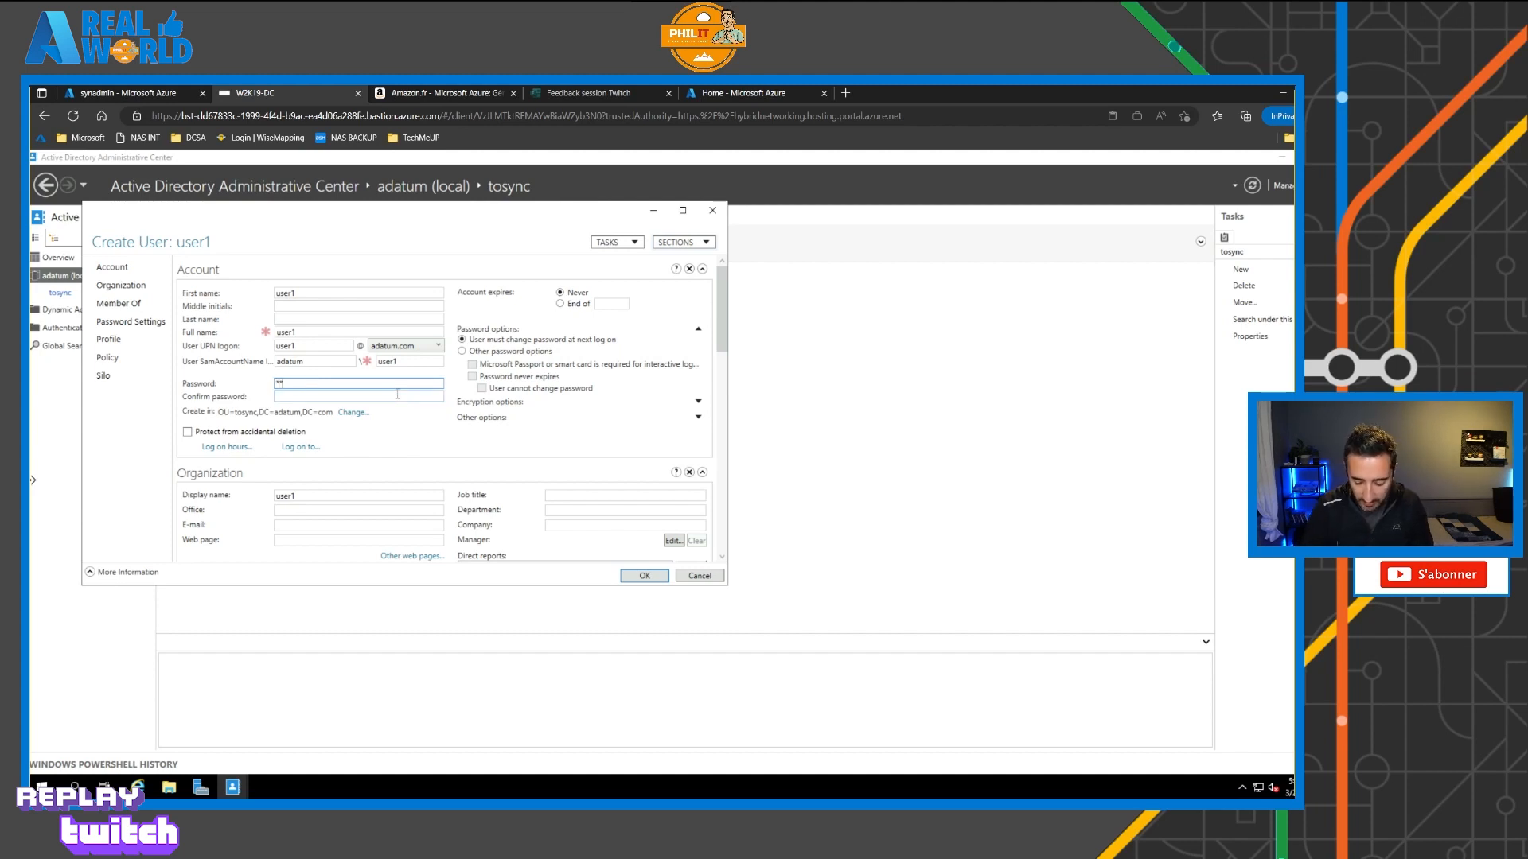
text(*****)
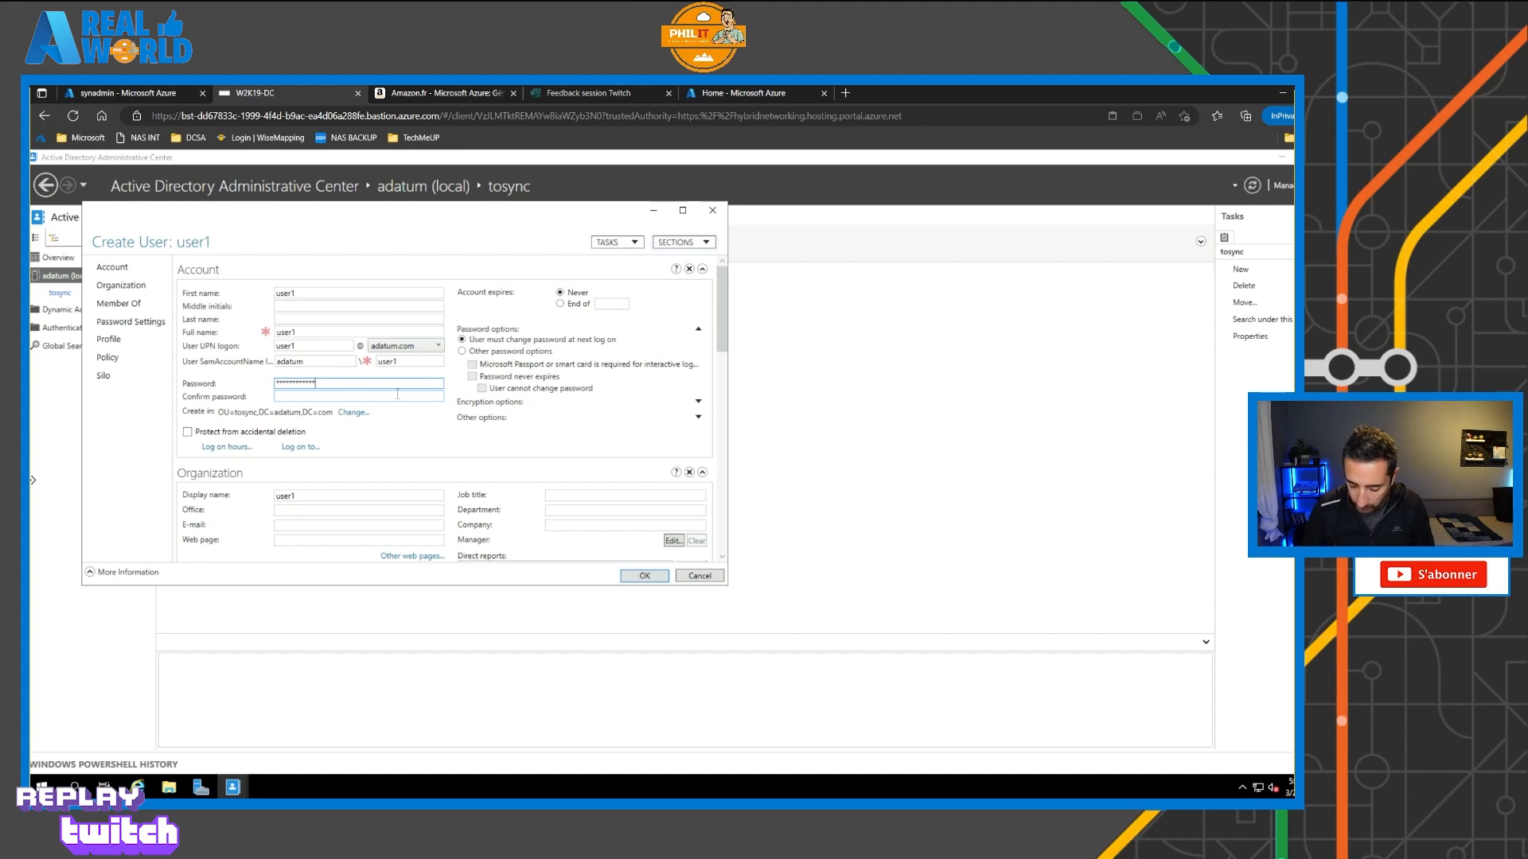
key(Tab)
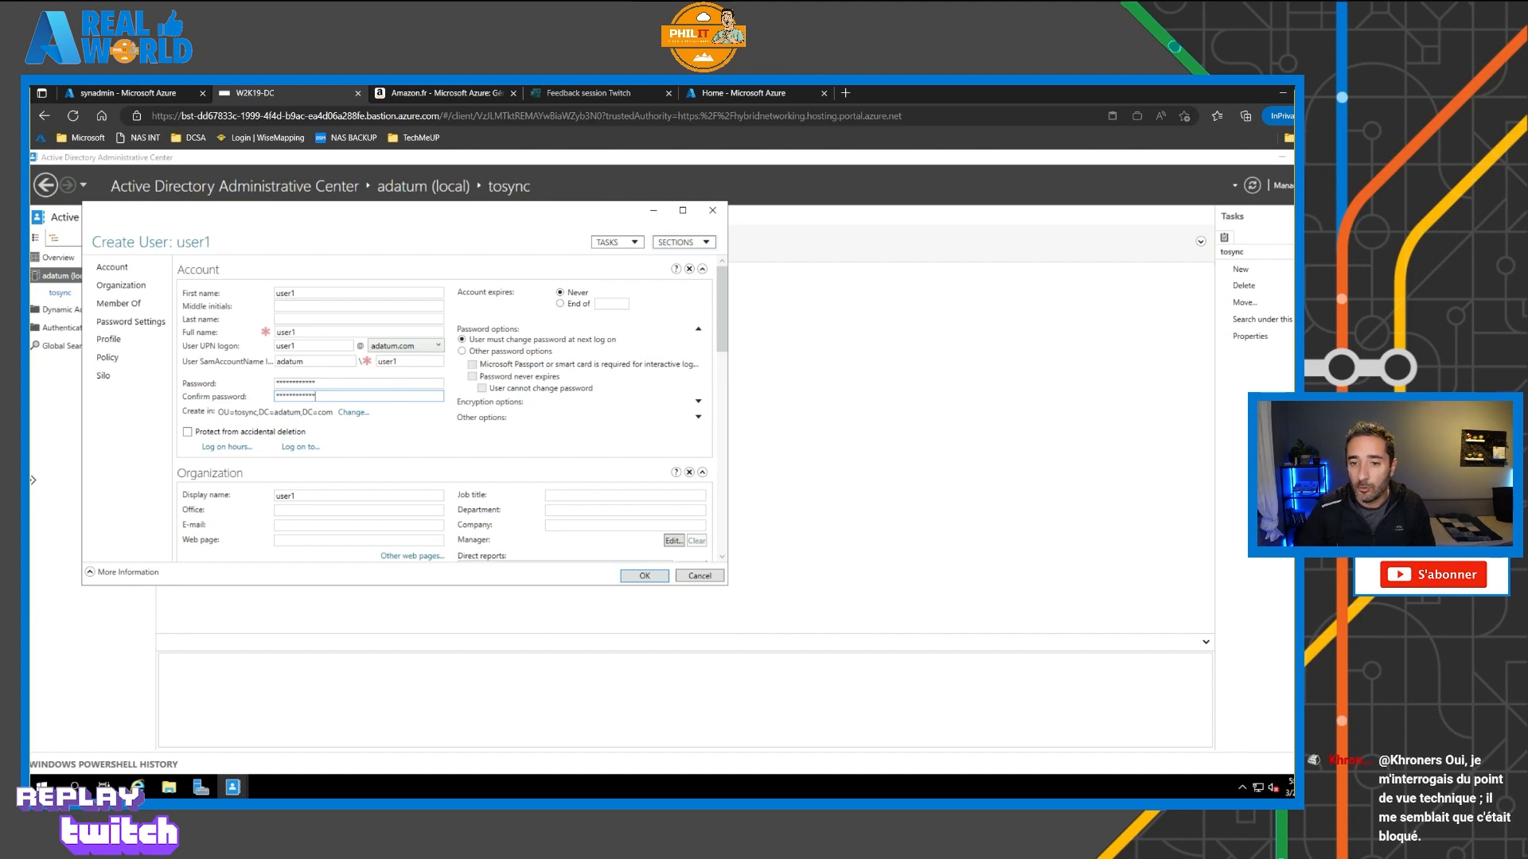
click(462, 351)
click(473, 376)
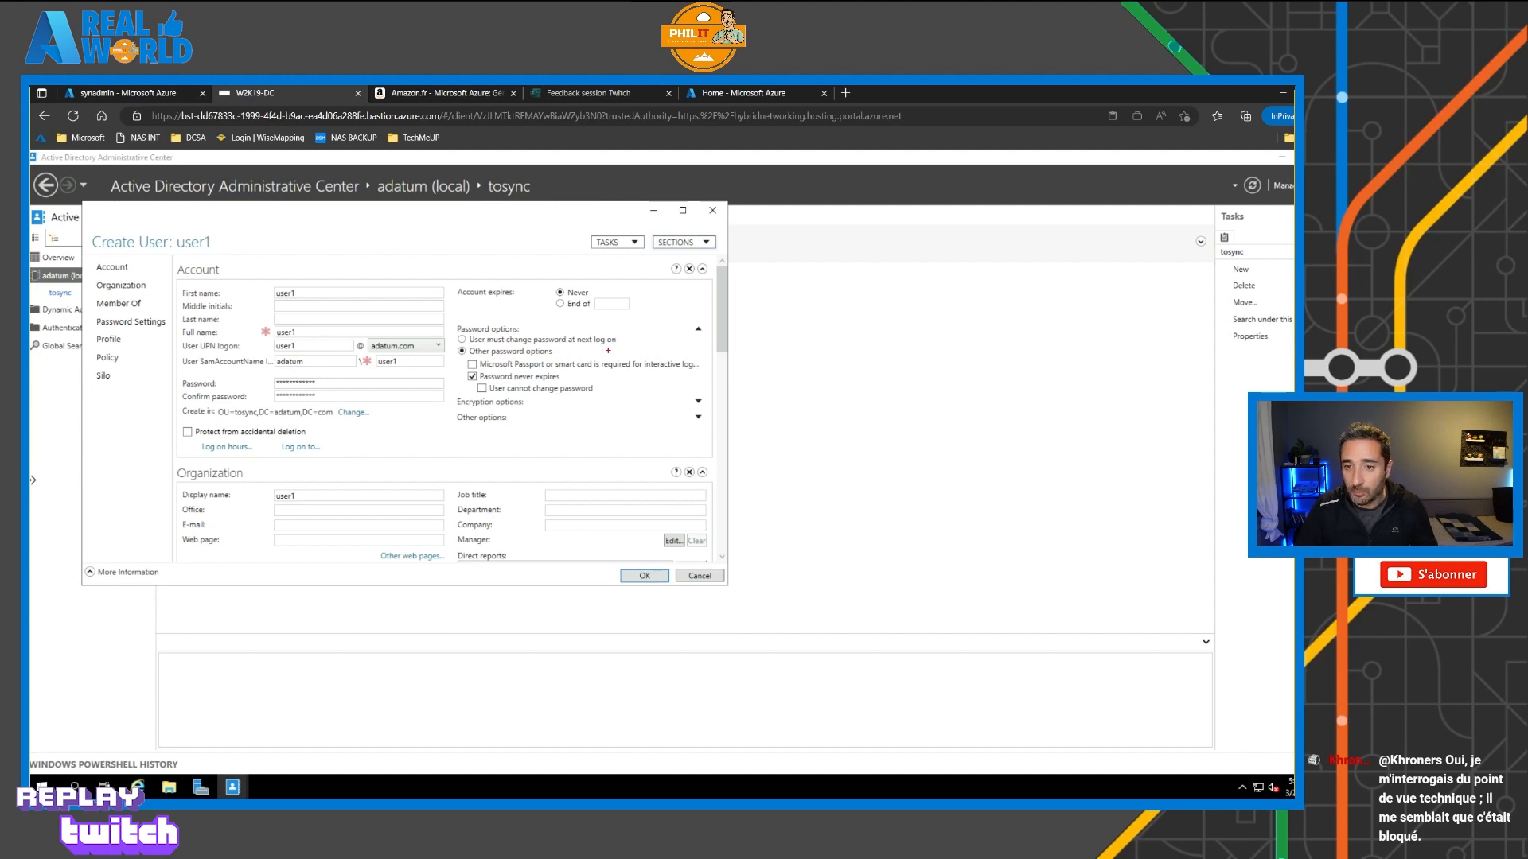
drag(624, 387, 608, 352)
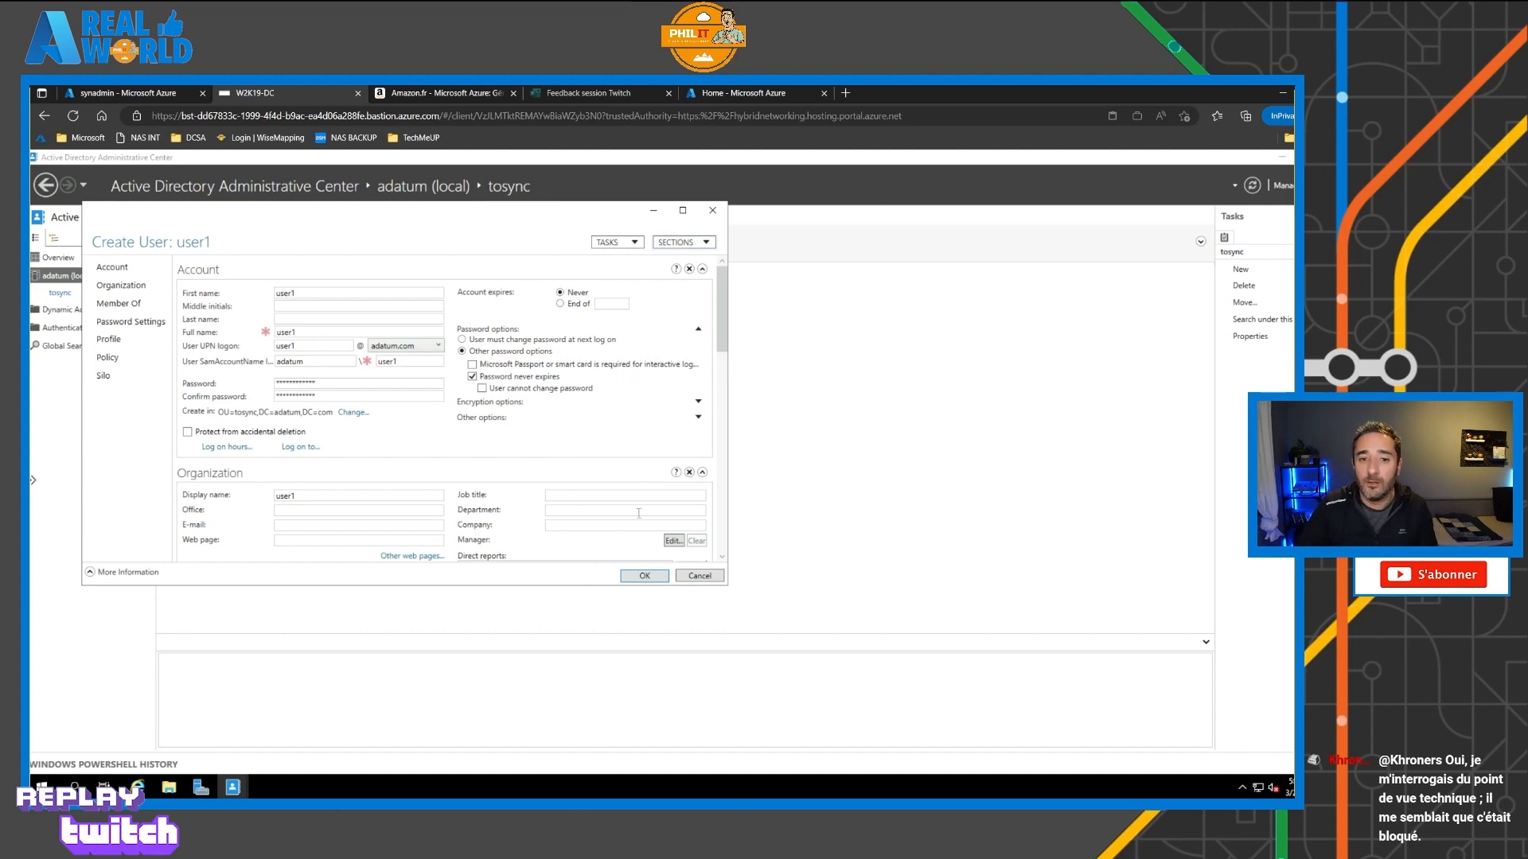
click(643, 576)
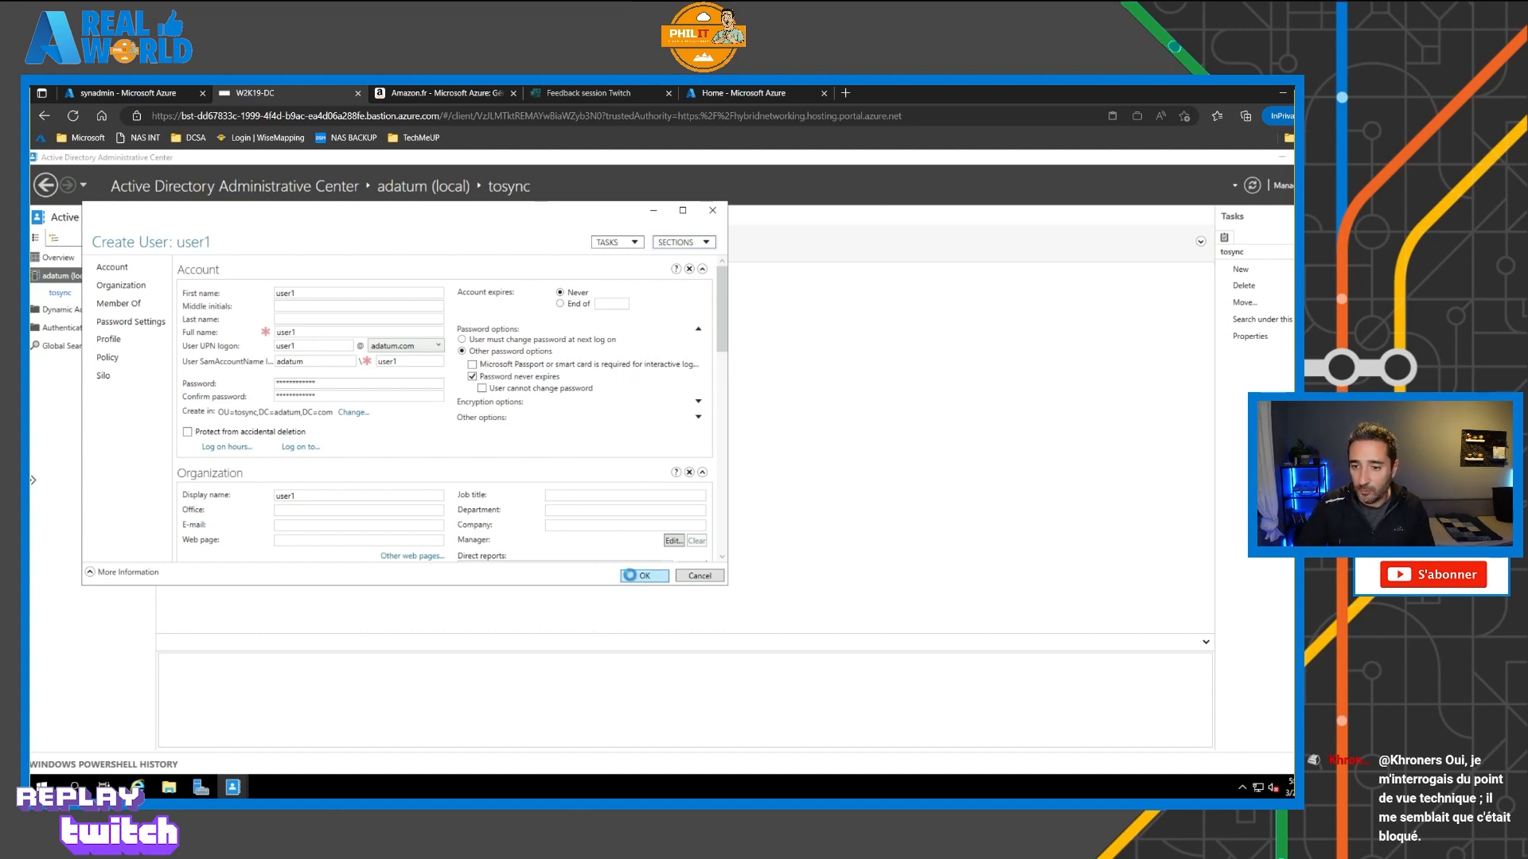
double_click(217, 292)
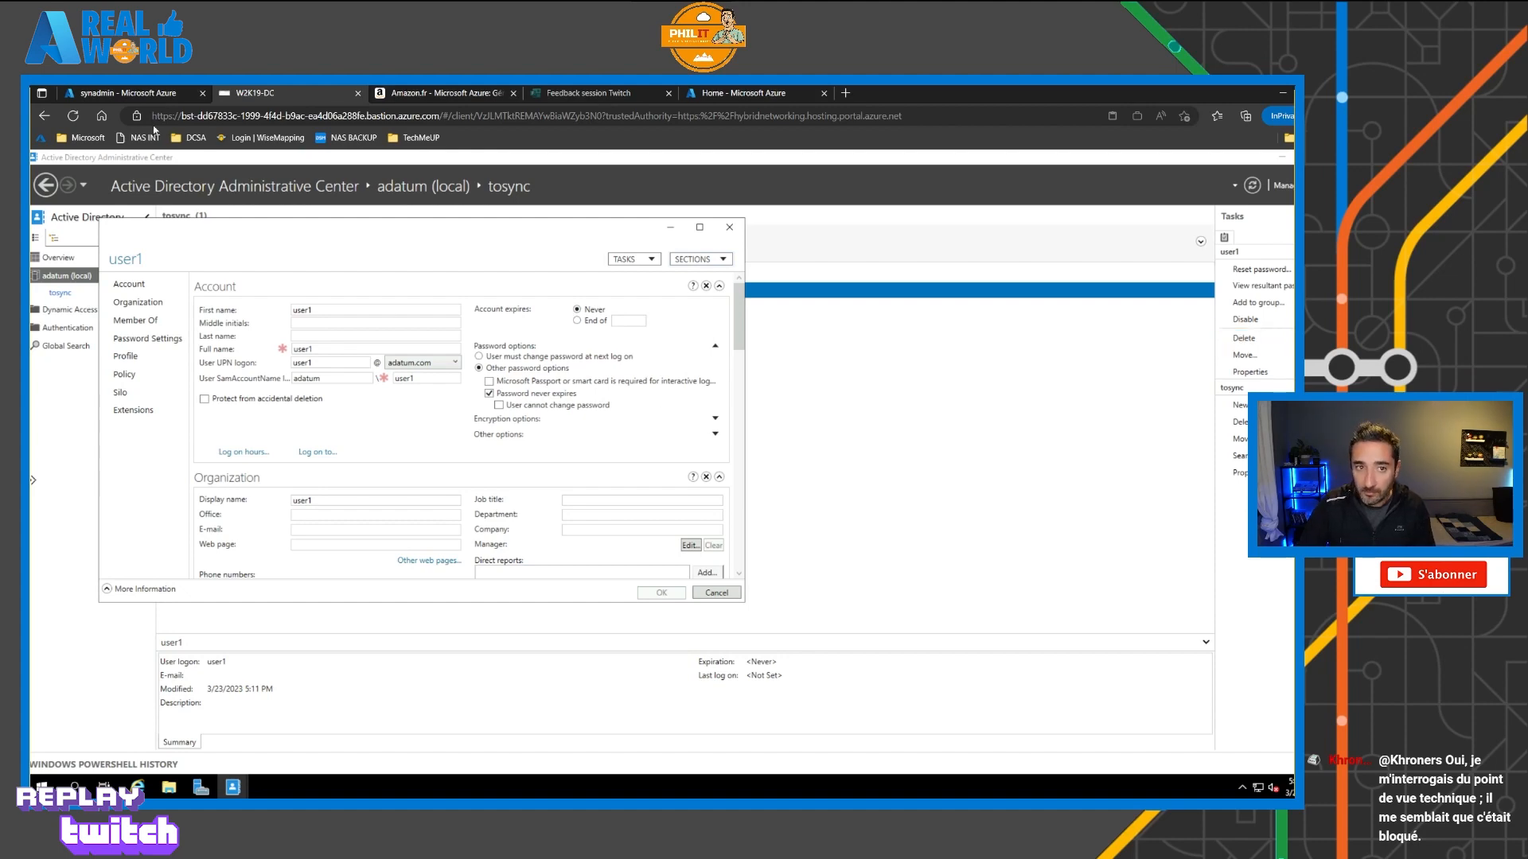
click(159, 94)
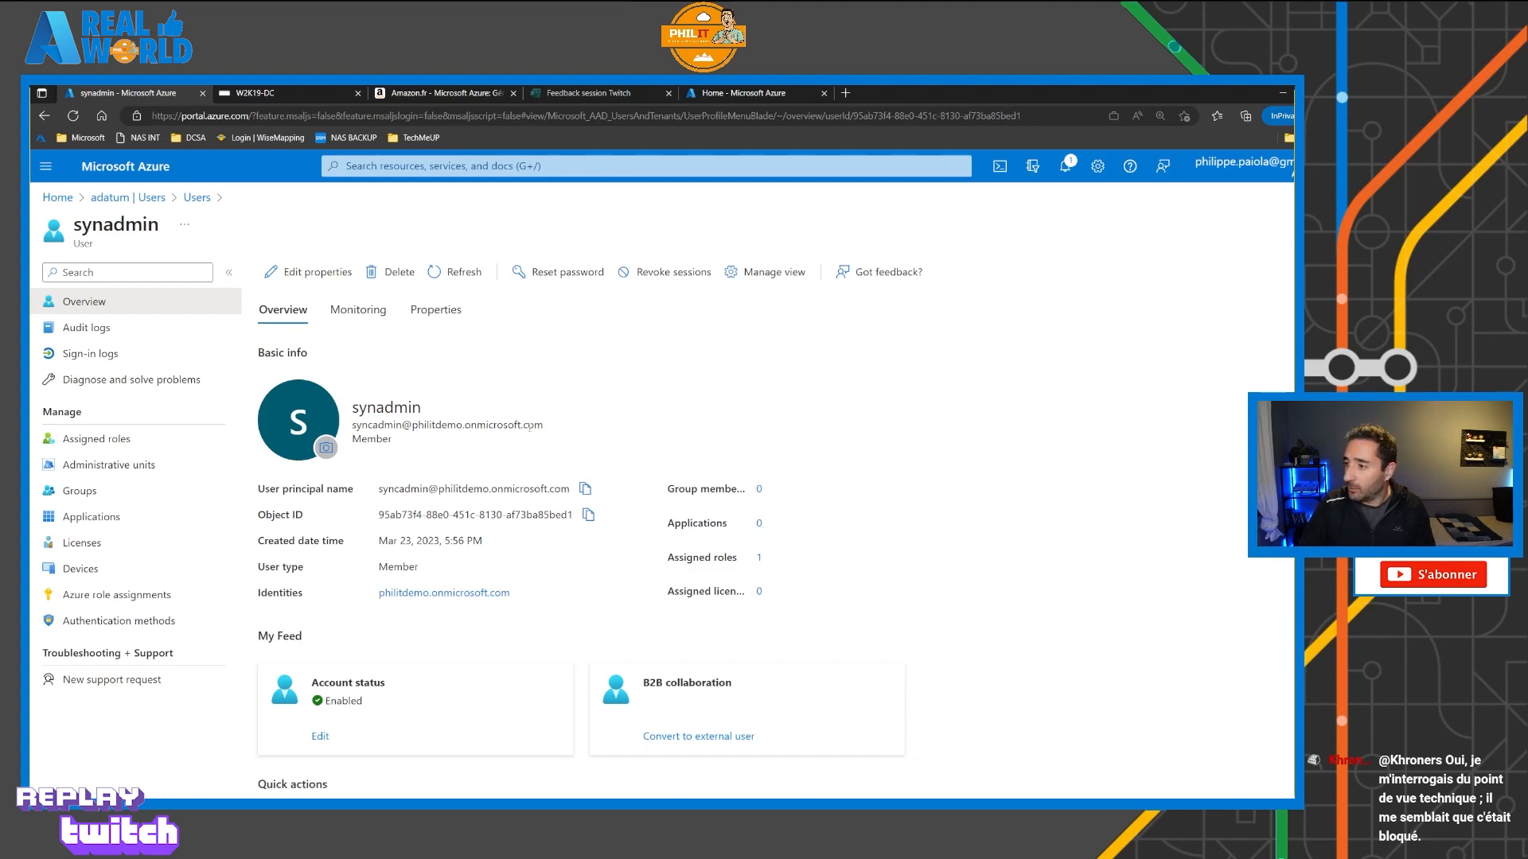
Step: Add adatum.com as a custom domain from the adatum directory's Custom domain names
click(127, 197)
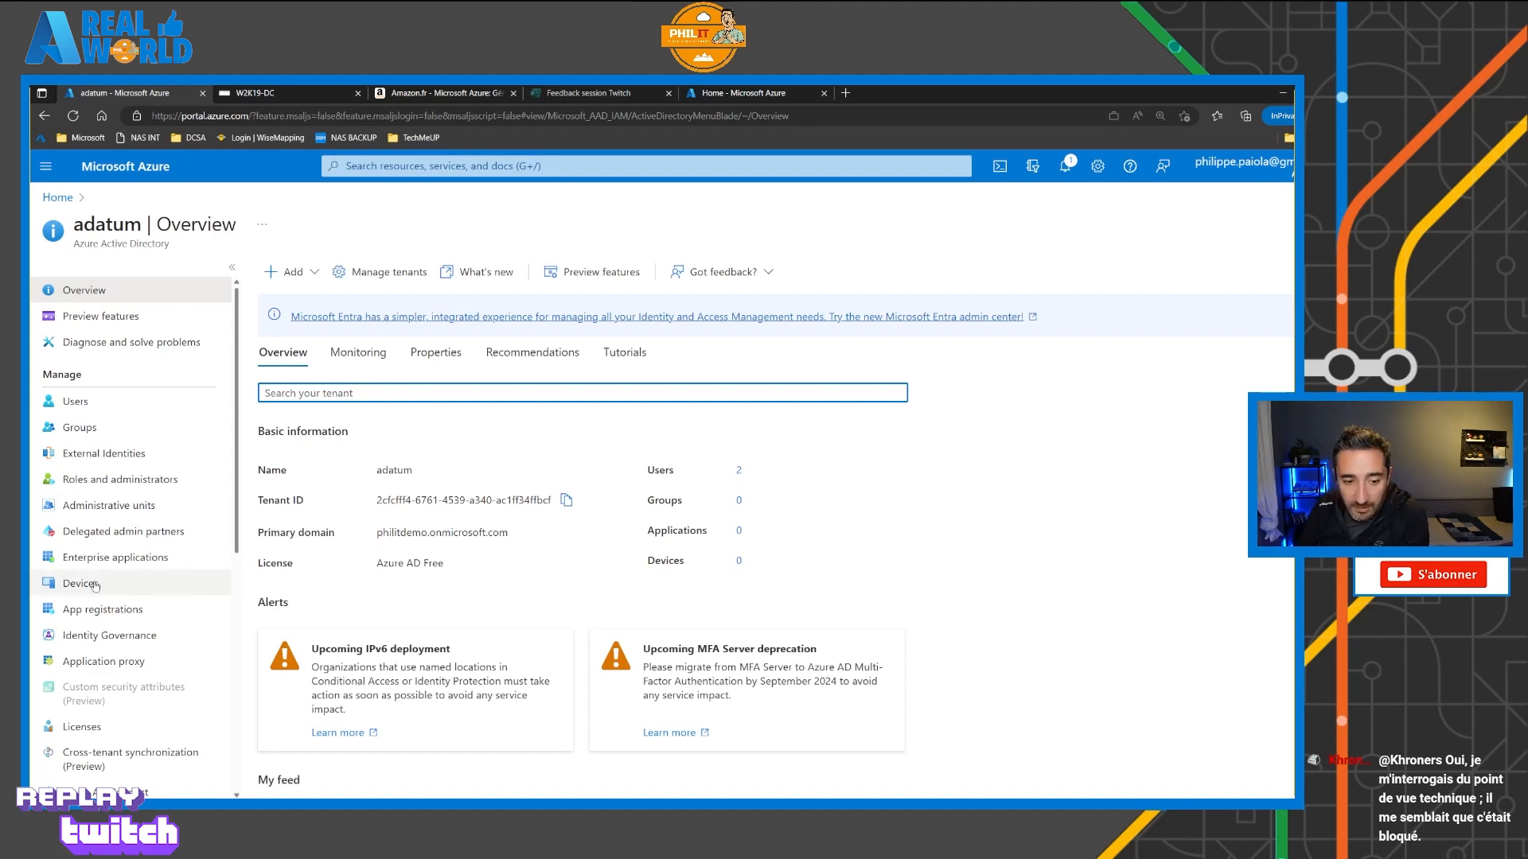
scroll(148, 585, down, 3)
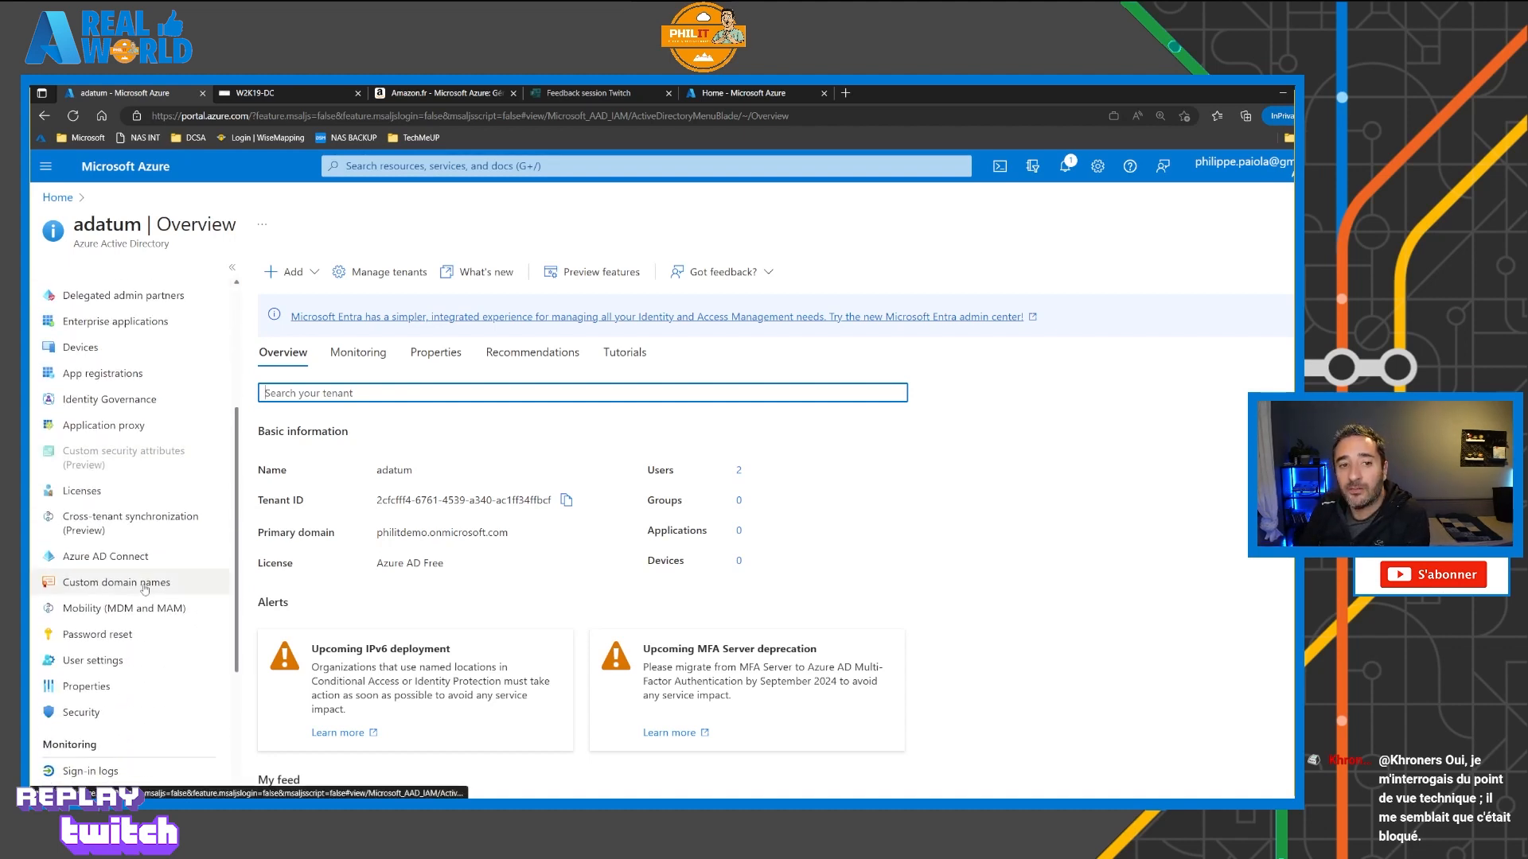
click(144, 585)
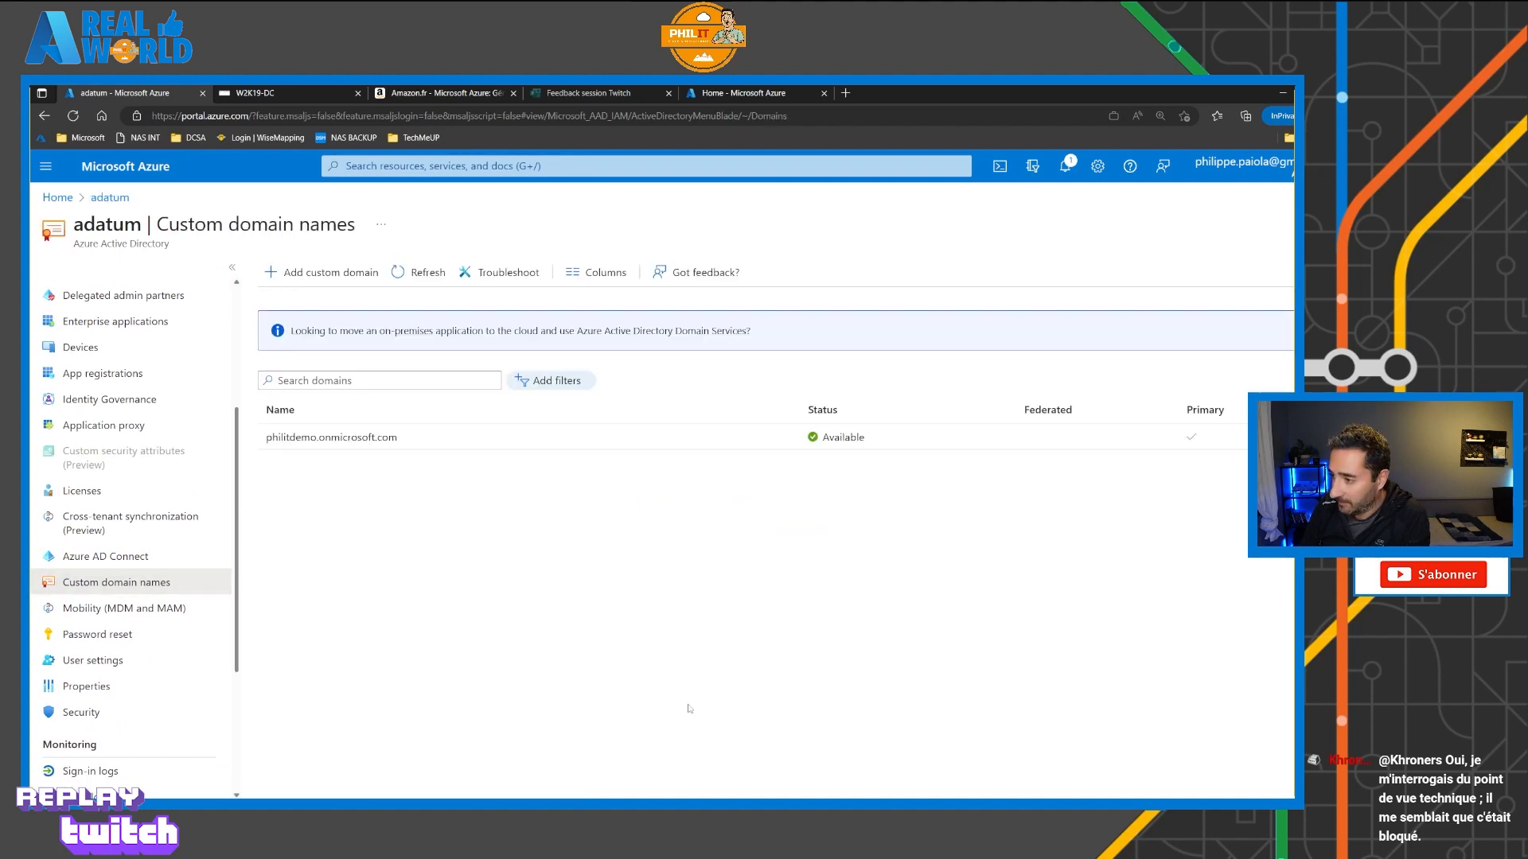
click(307, 274)
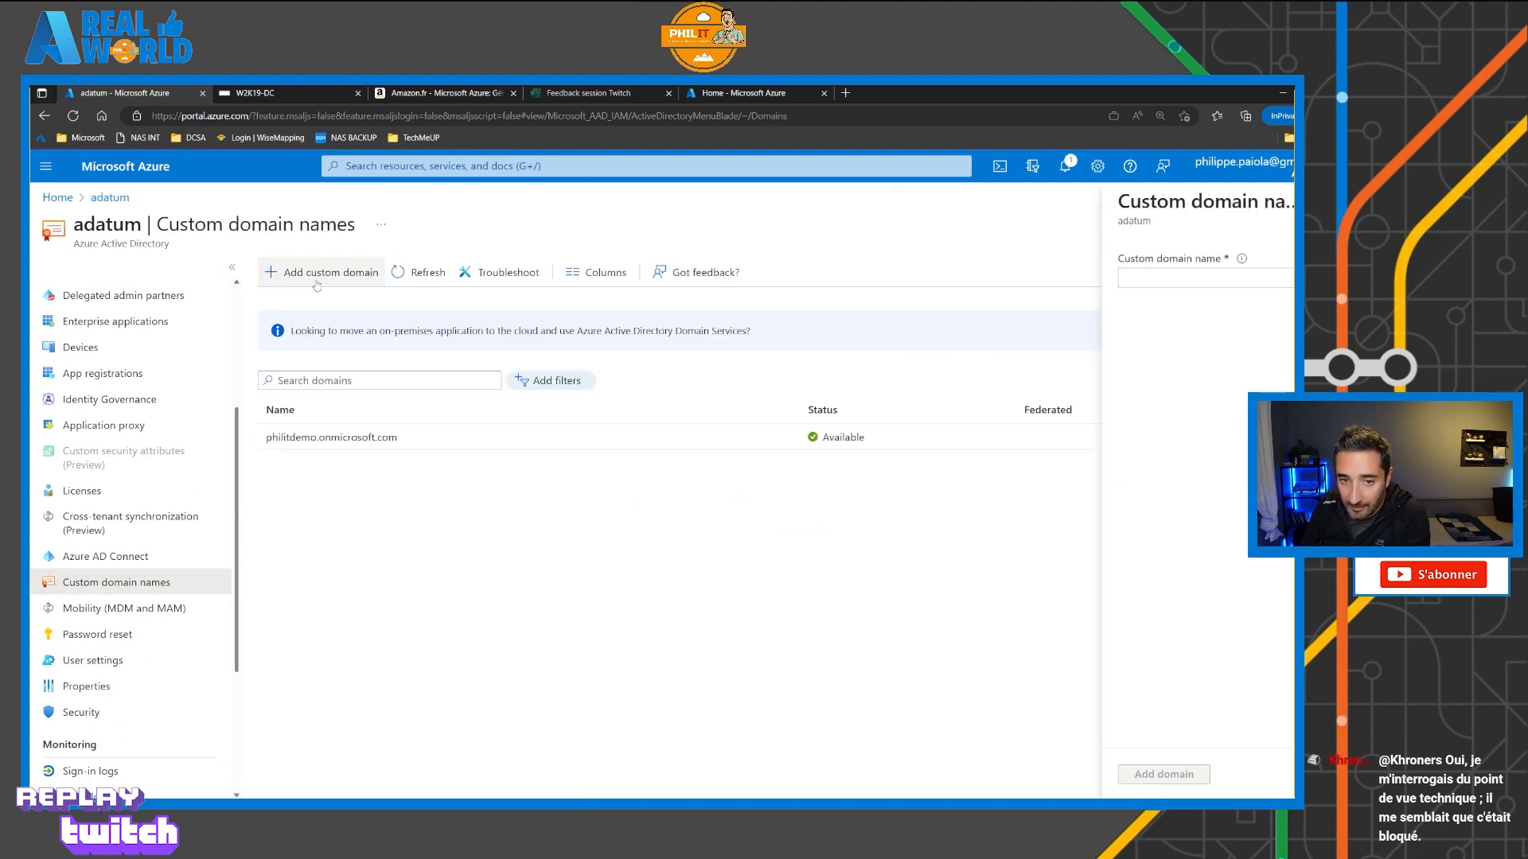
text(ada)
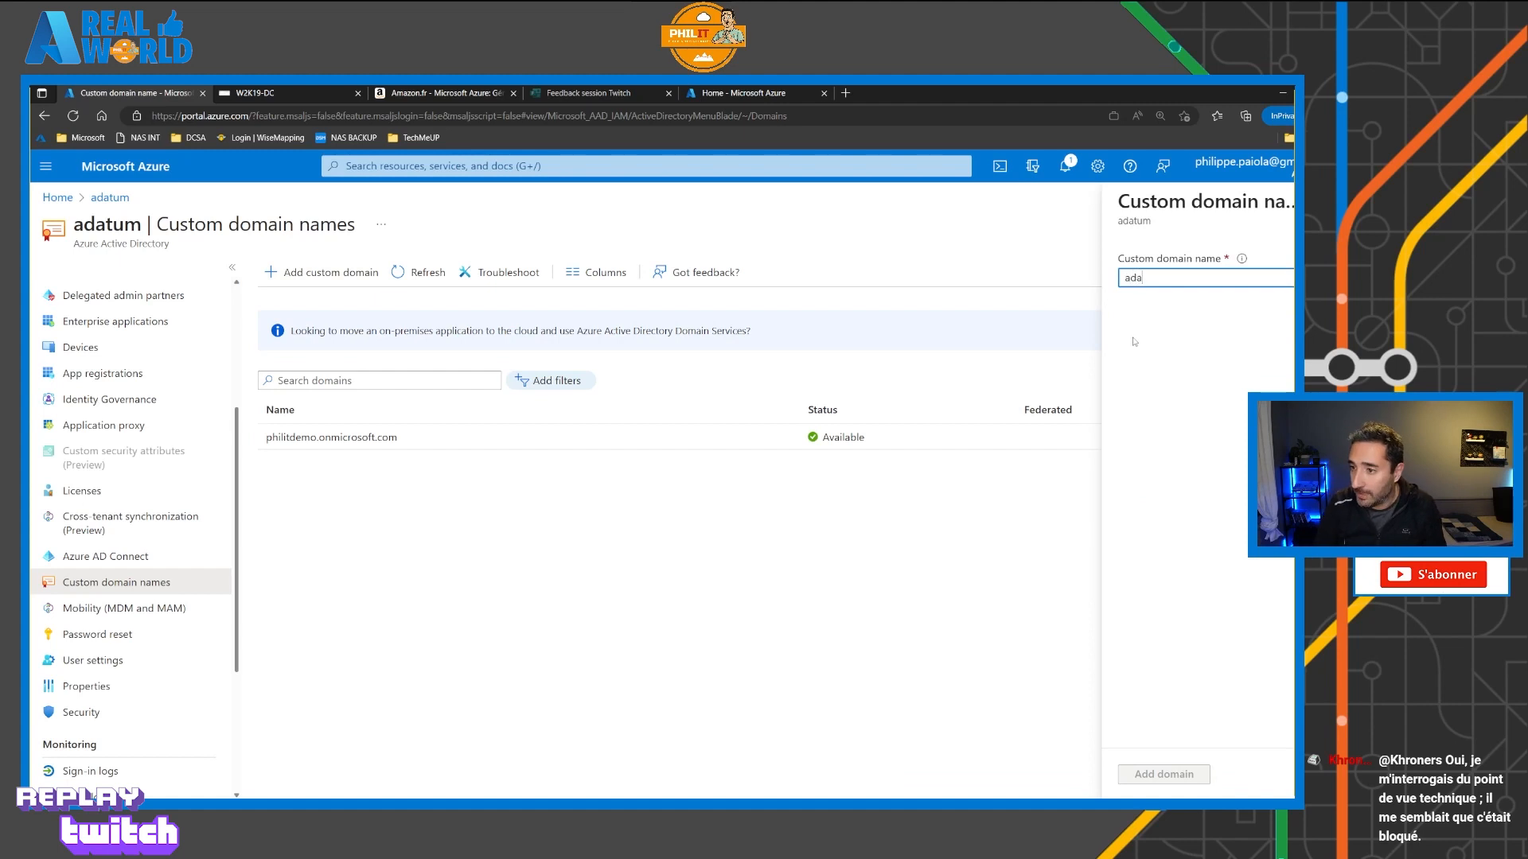
text(tum.com)
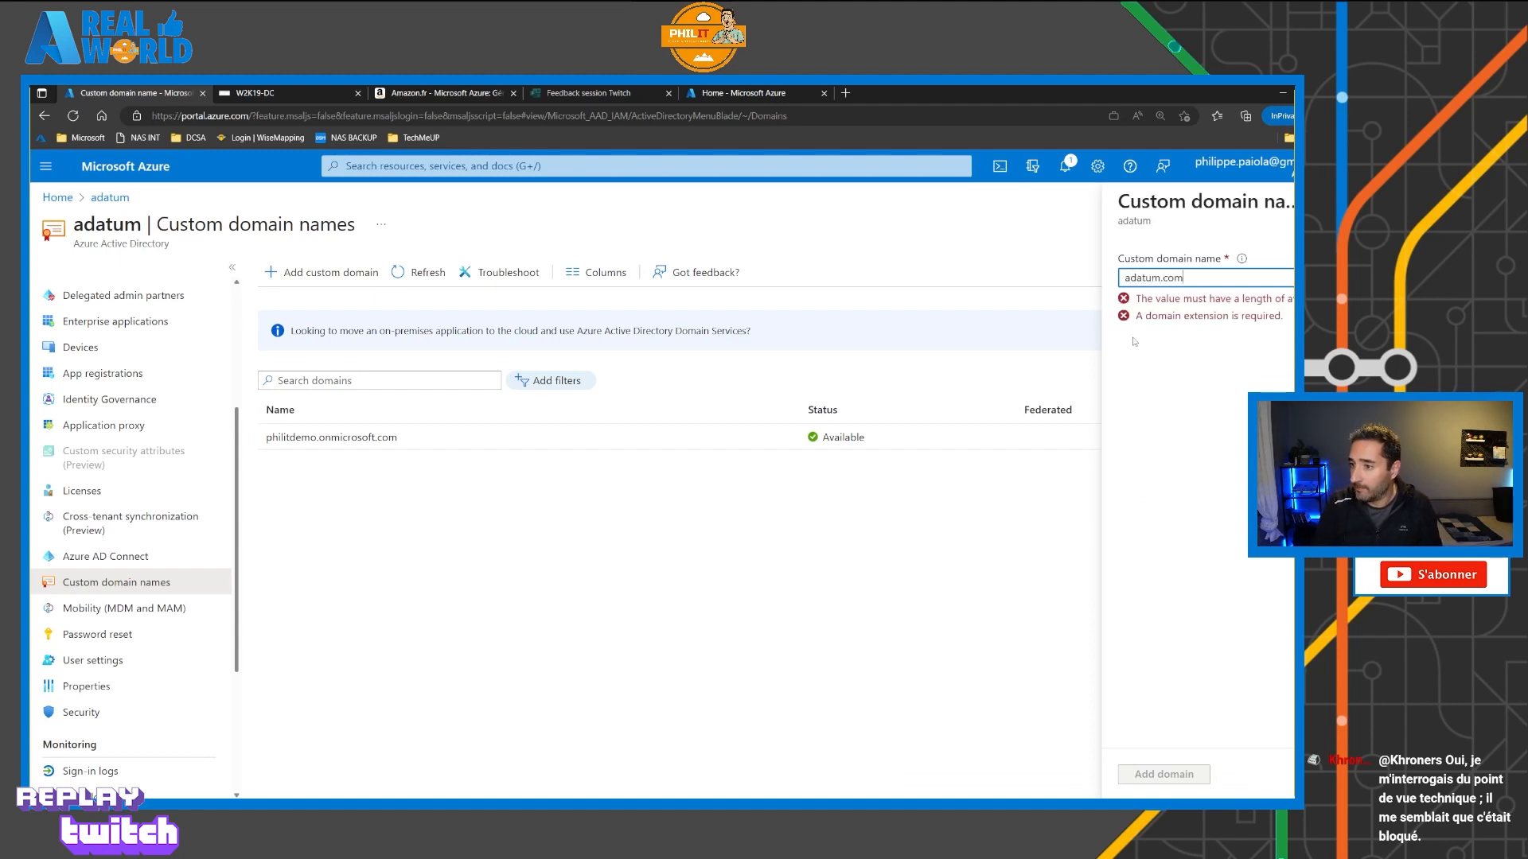
click(1167, 773)
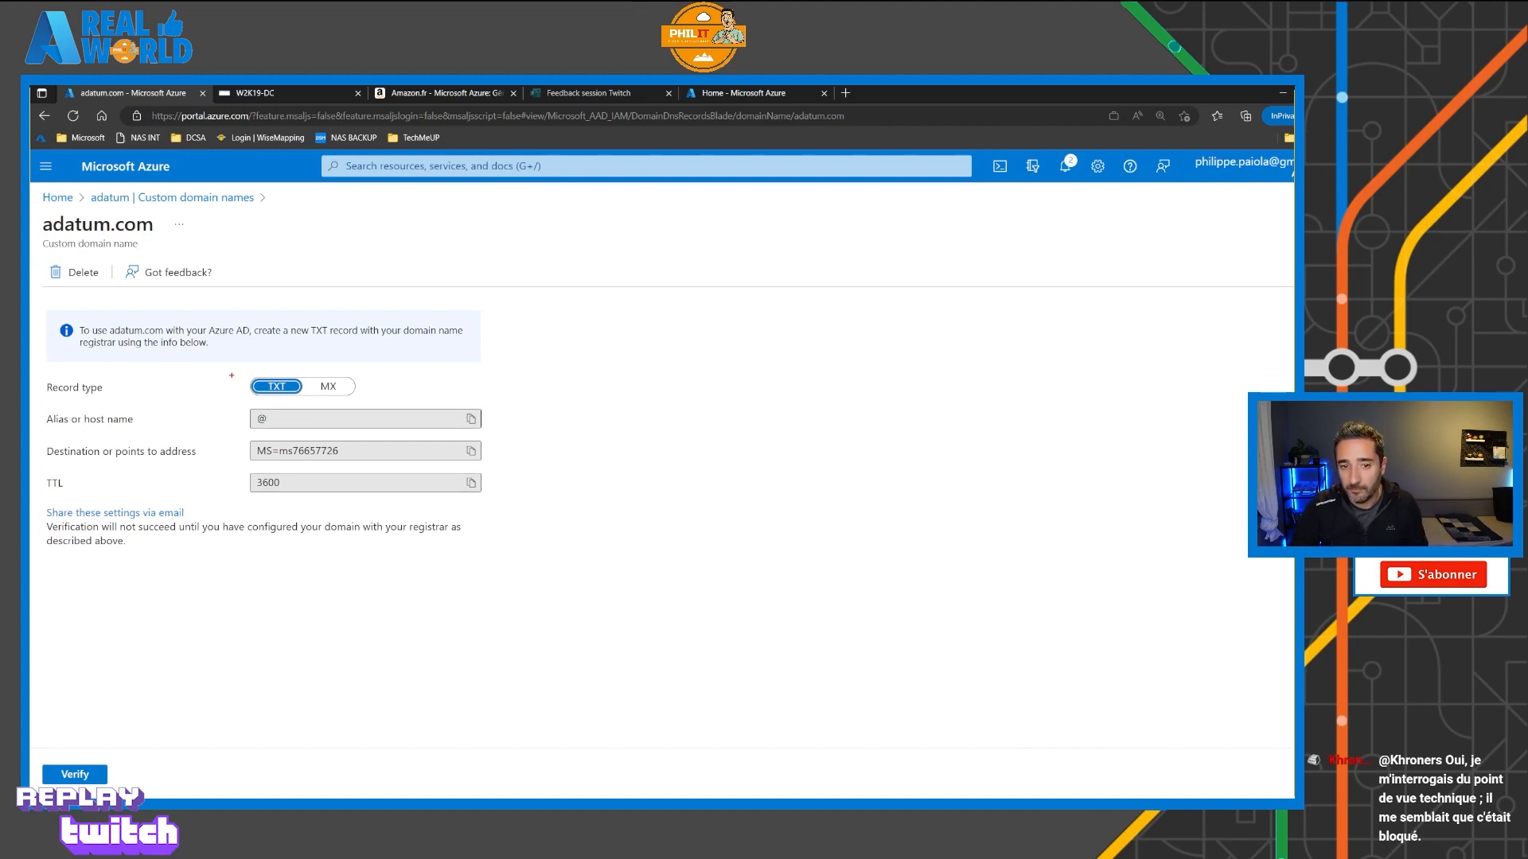
Step: Highlight the TXT record type and the adatum.com domain name on screen, then clear the marks
mouse_move(227, 368)
mouse_down()
mouse_move(281, 402)
mouse_move(334, 391)
mouse_move(360, 405)
mouse_up()
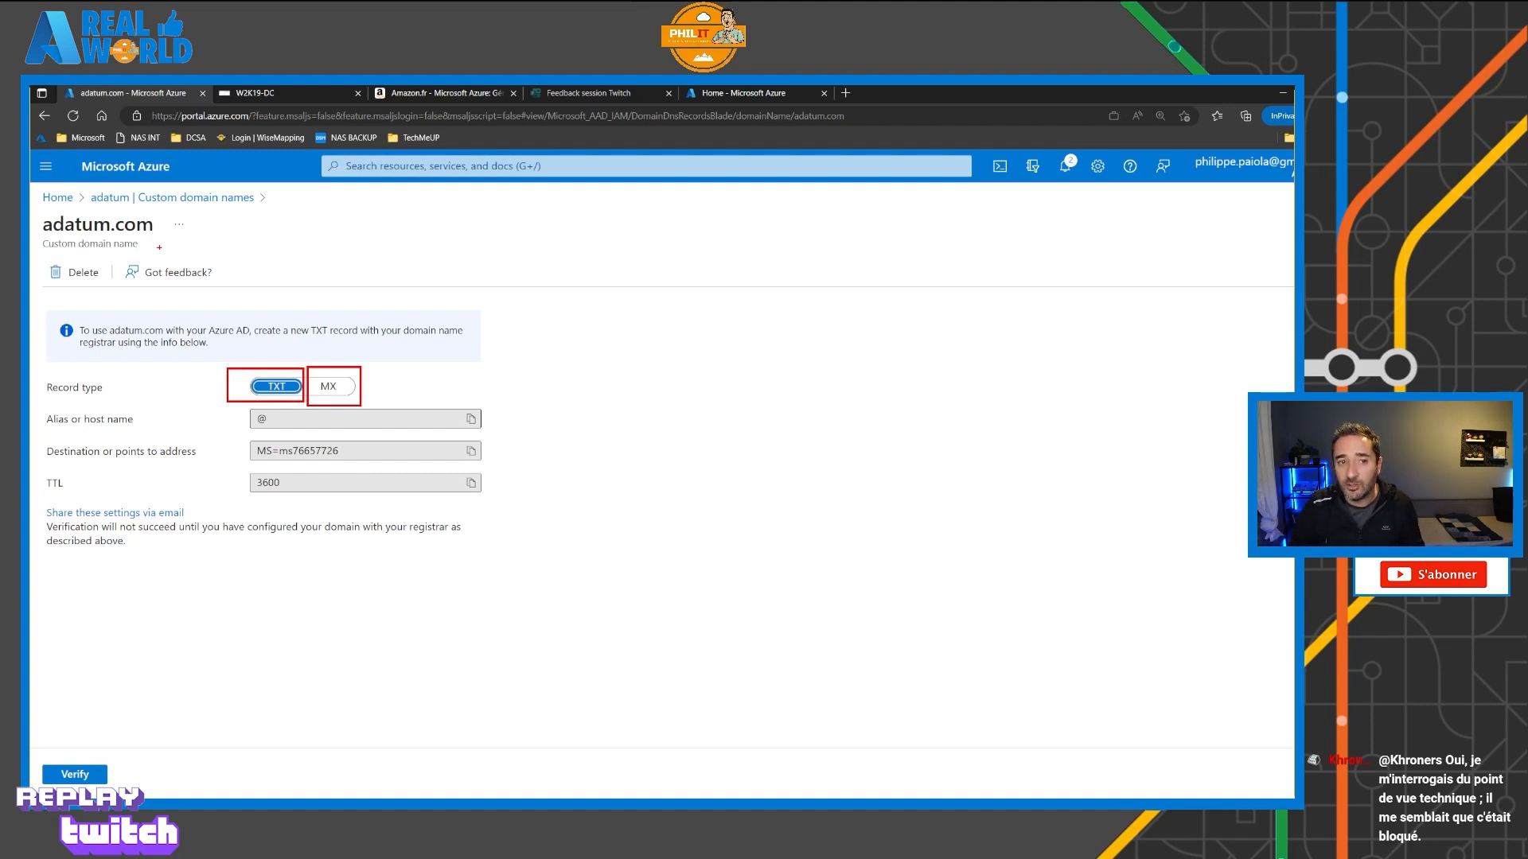
drag(159, 247, 237, 356)
key(Escape)
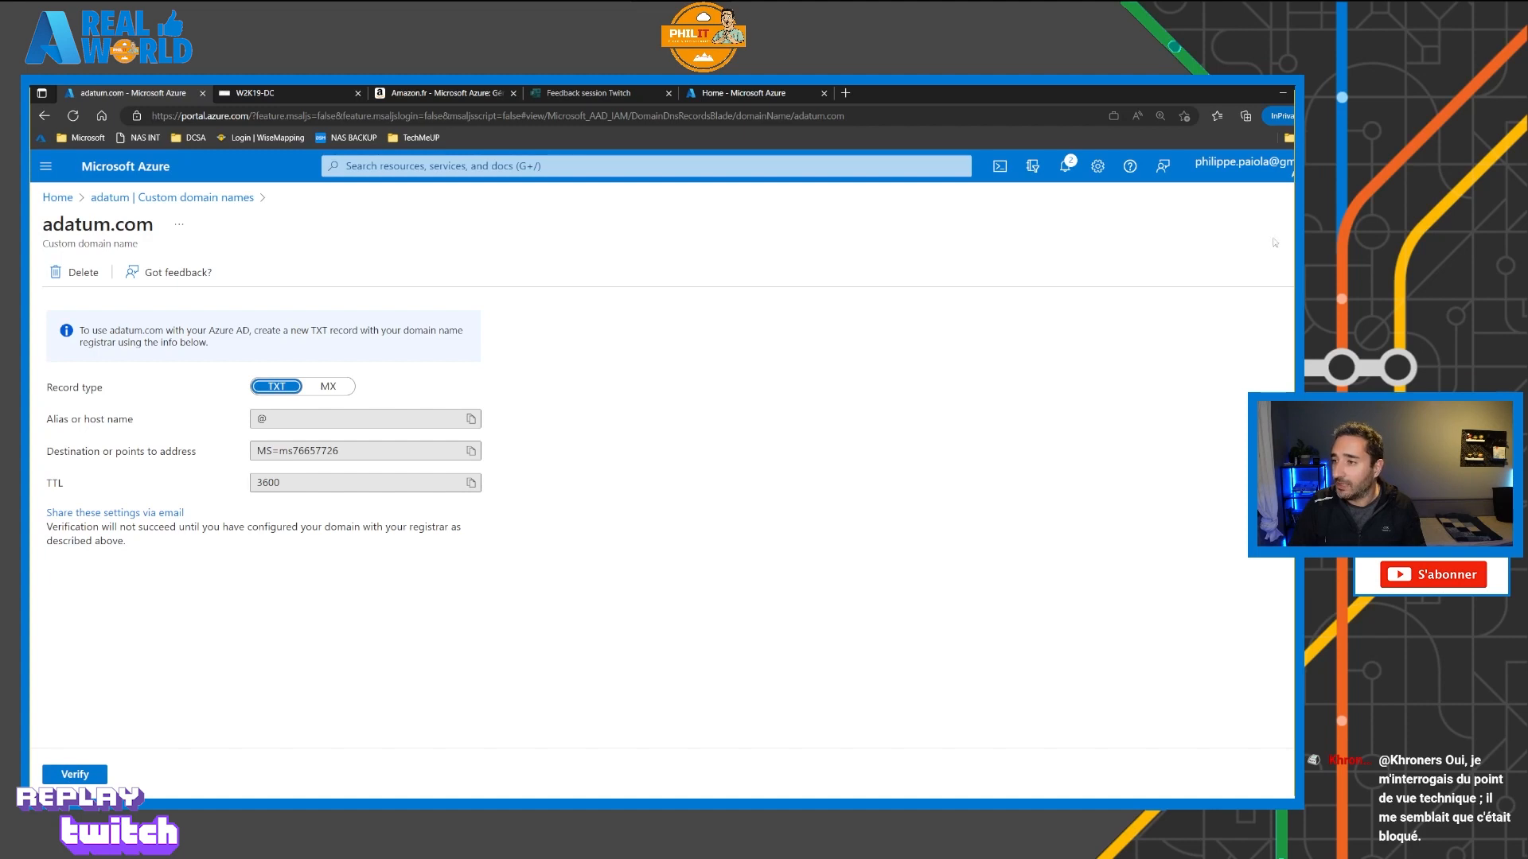
Step: Close the adatum.com record blade and circle adatum.com's Unverified status in the domain list
click(1352, 225)
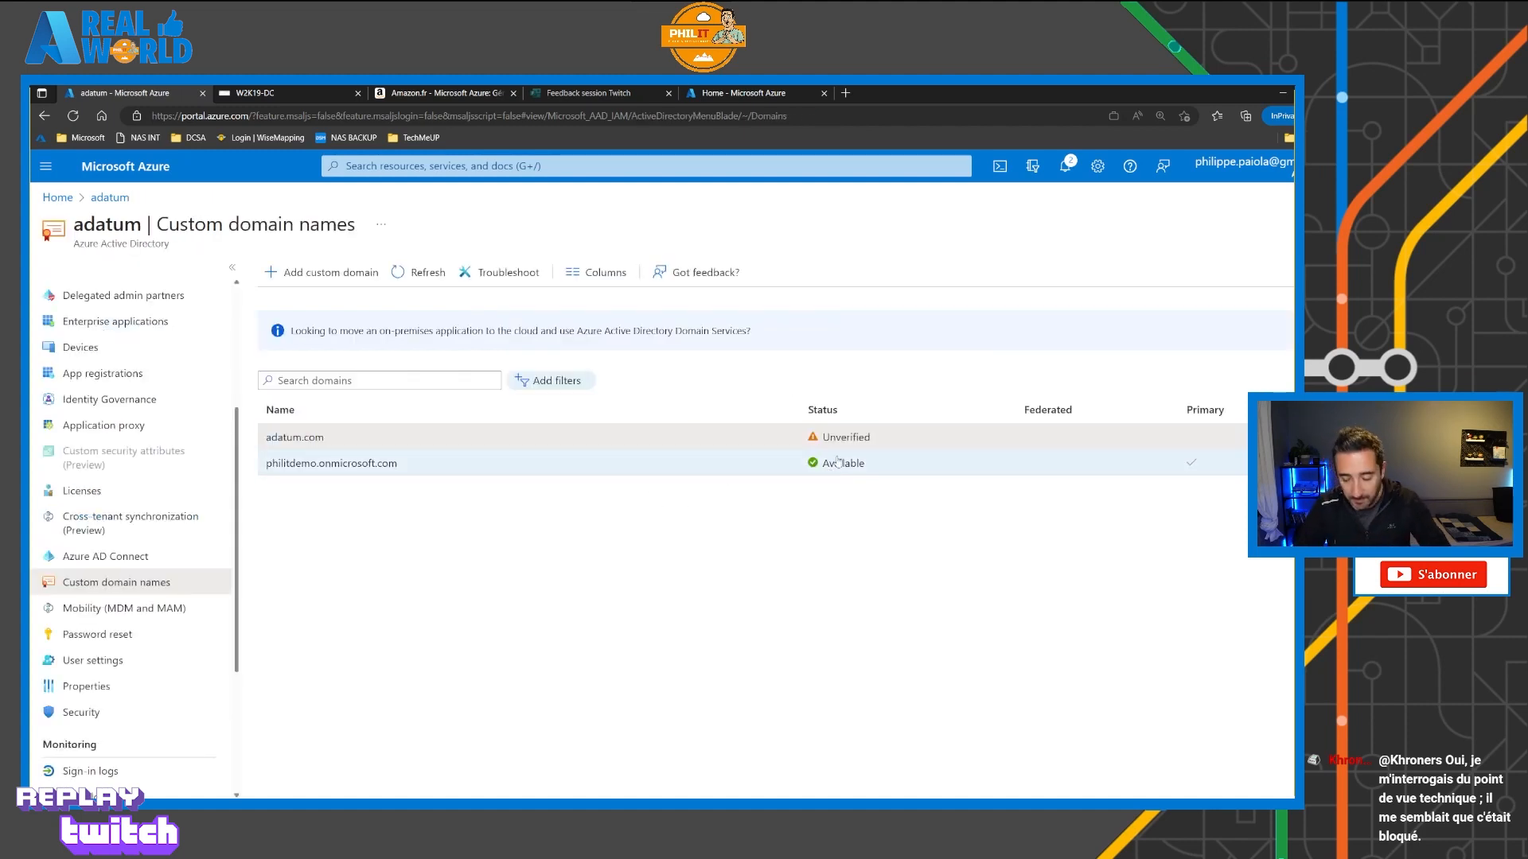
drag(863, 424, 905, 382)
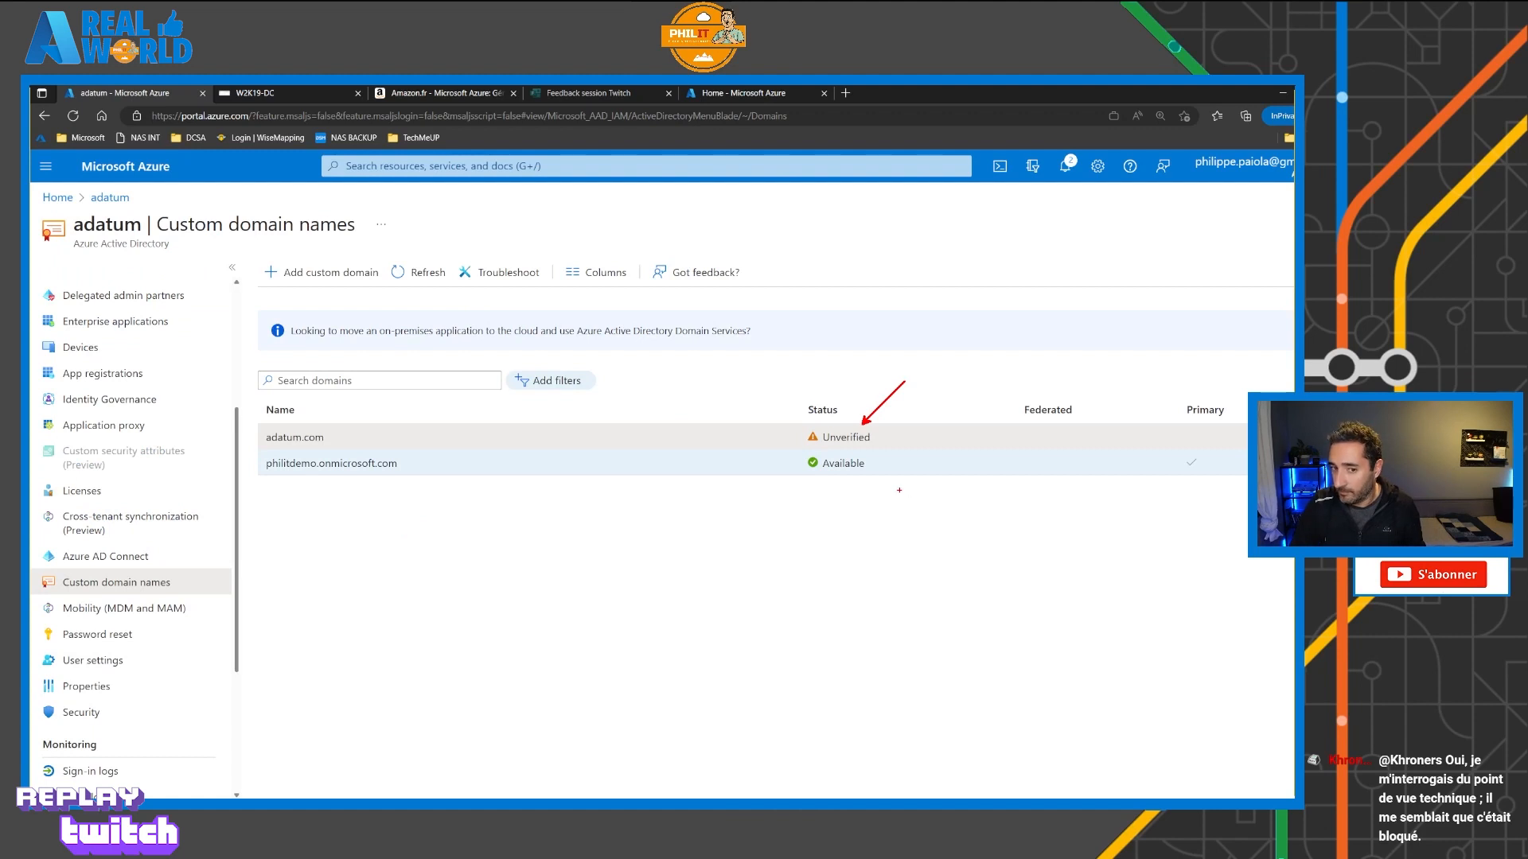
mouse_move(814, 445)
mouse_down()
mouse_move(876, 440)
mouse_move(804, 427)
mouse_move(818, 447)
mouse_up()
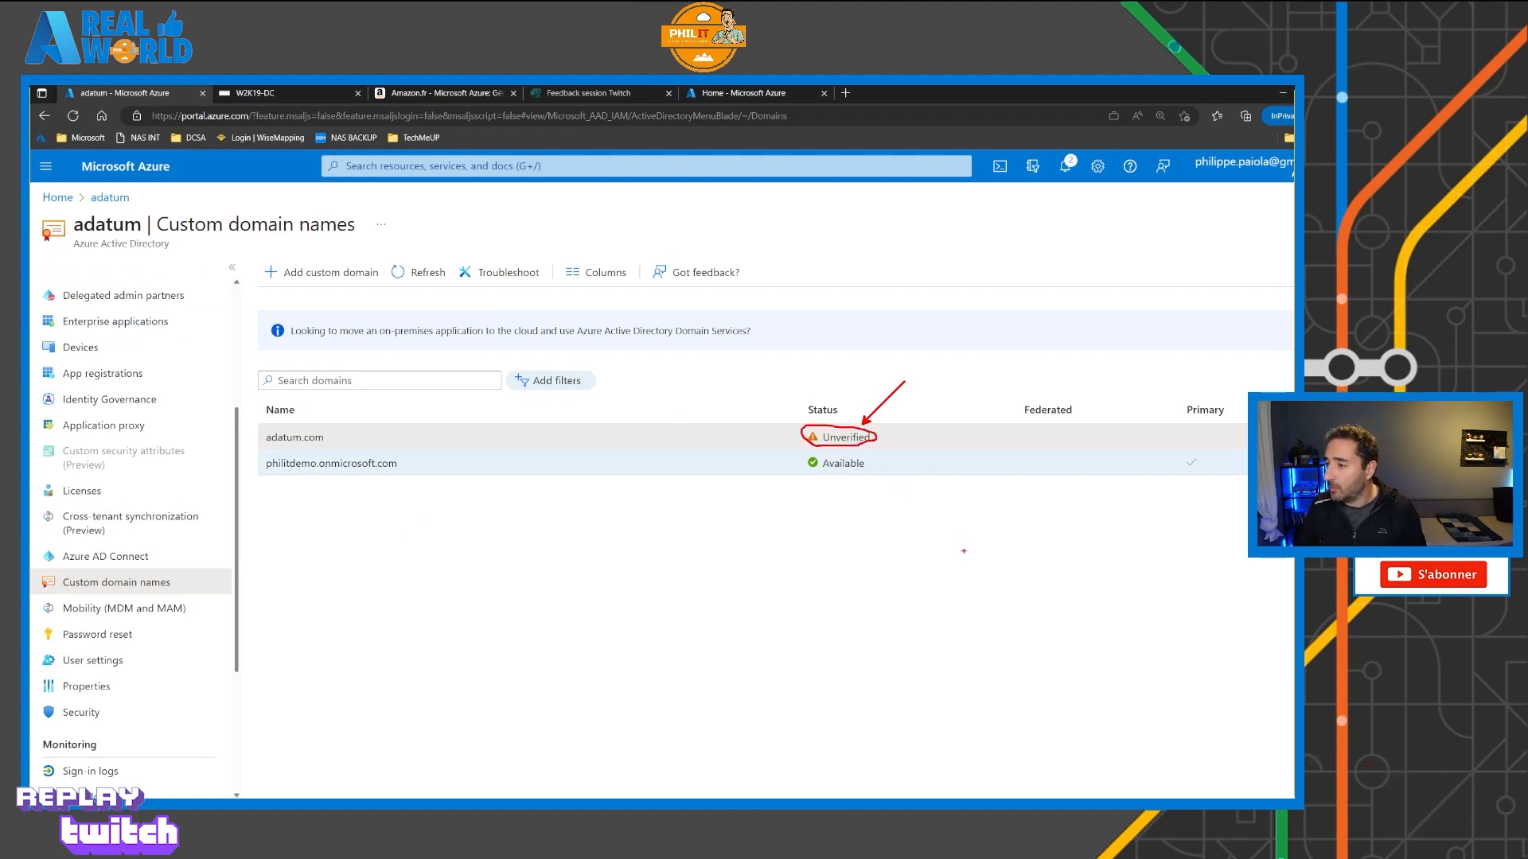
key(Escape)
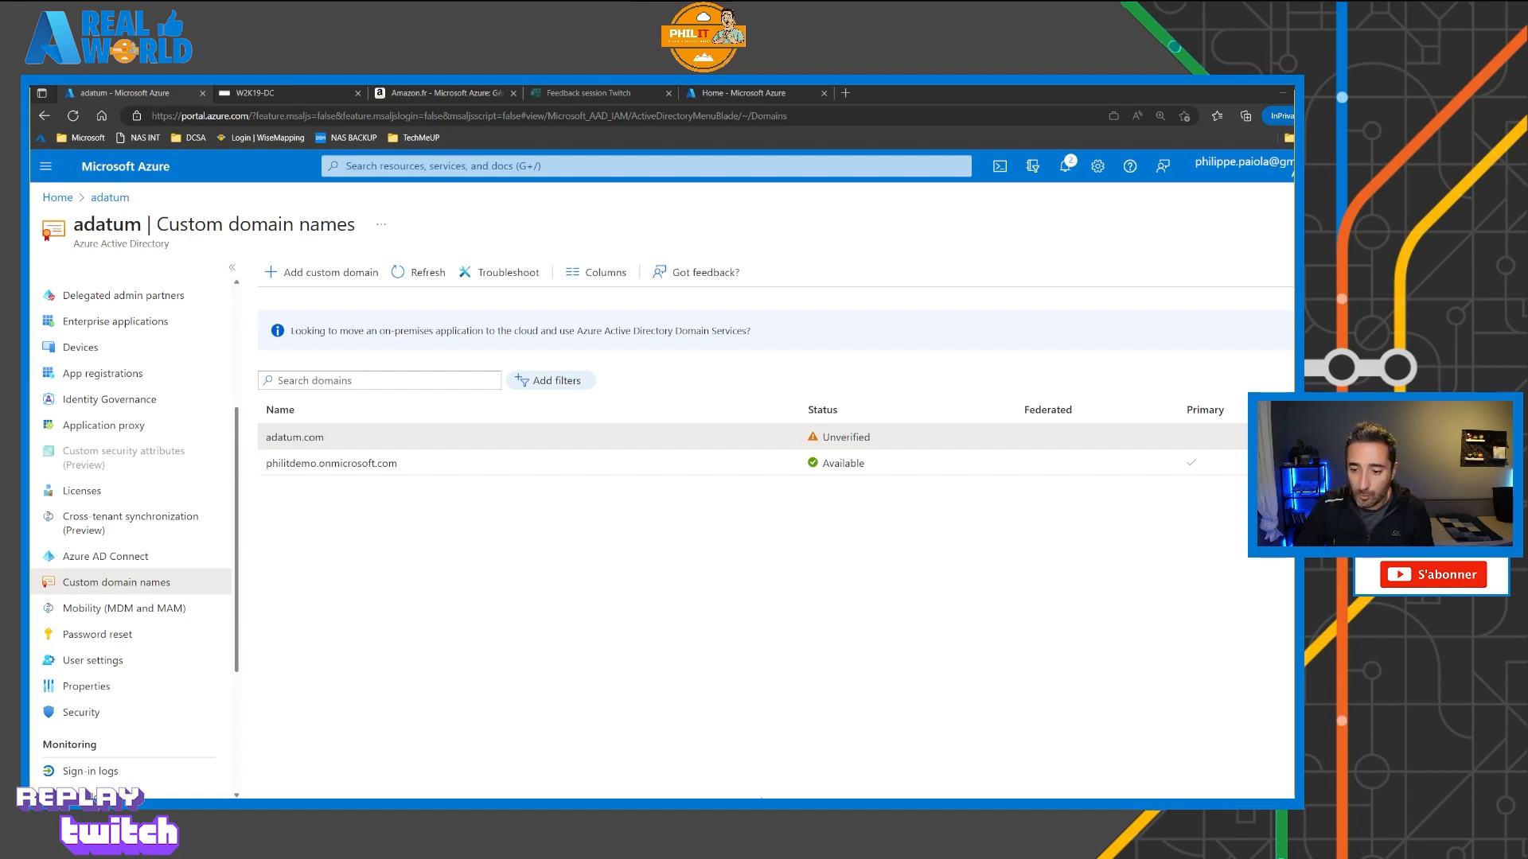
Step: On the domain controller, close user1's properties without saving and exit Active Directory Administrative Center
click(290, 100)
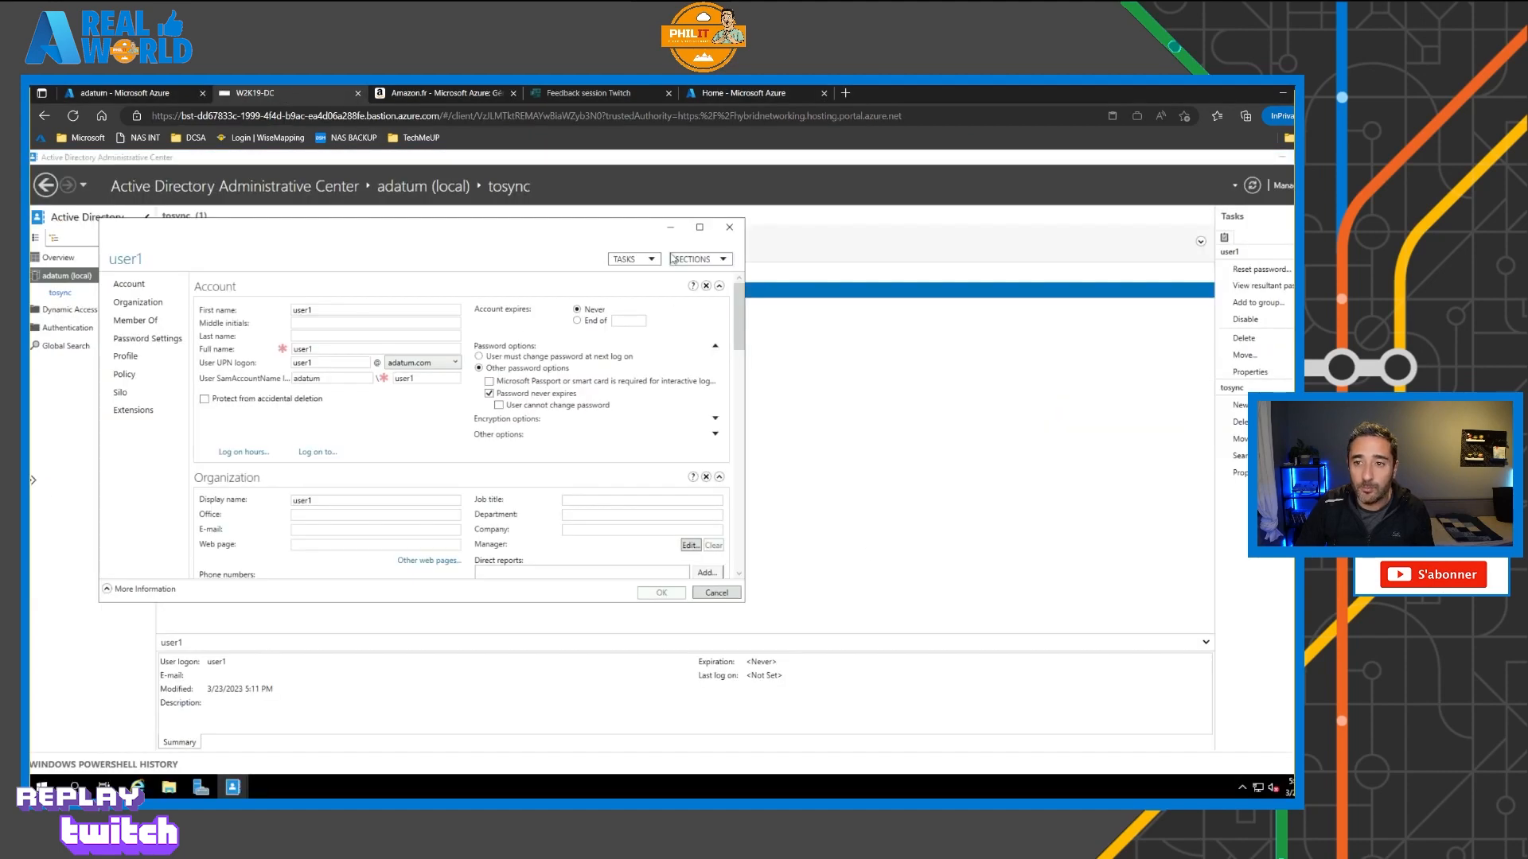
click(717, 593)
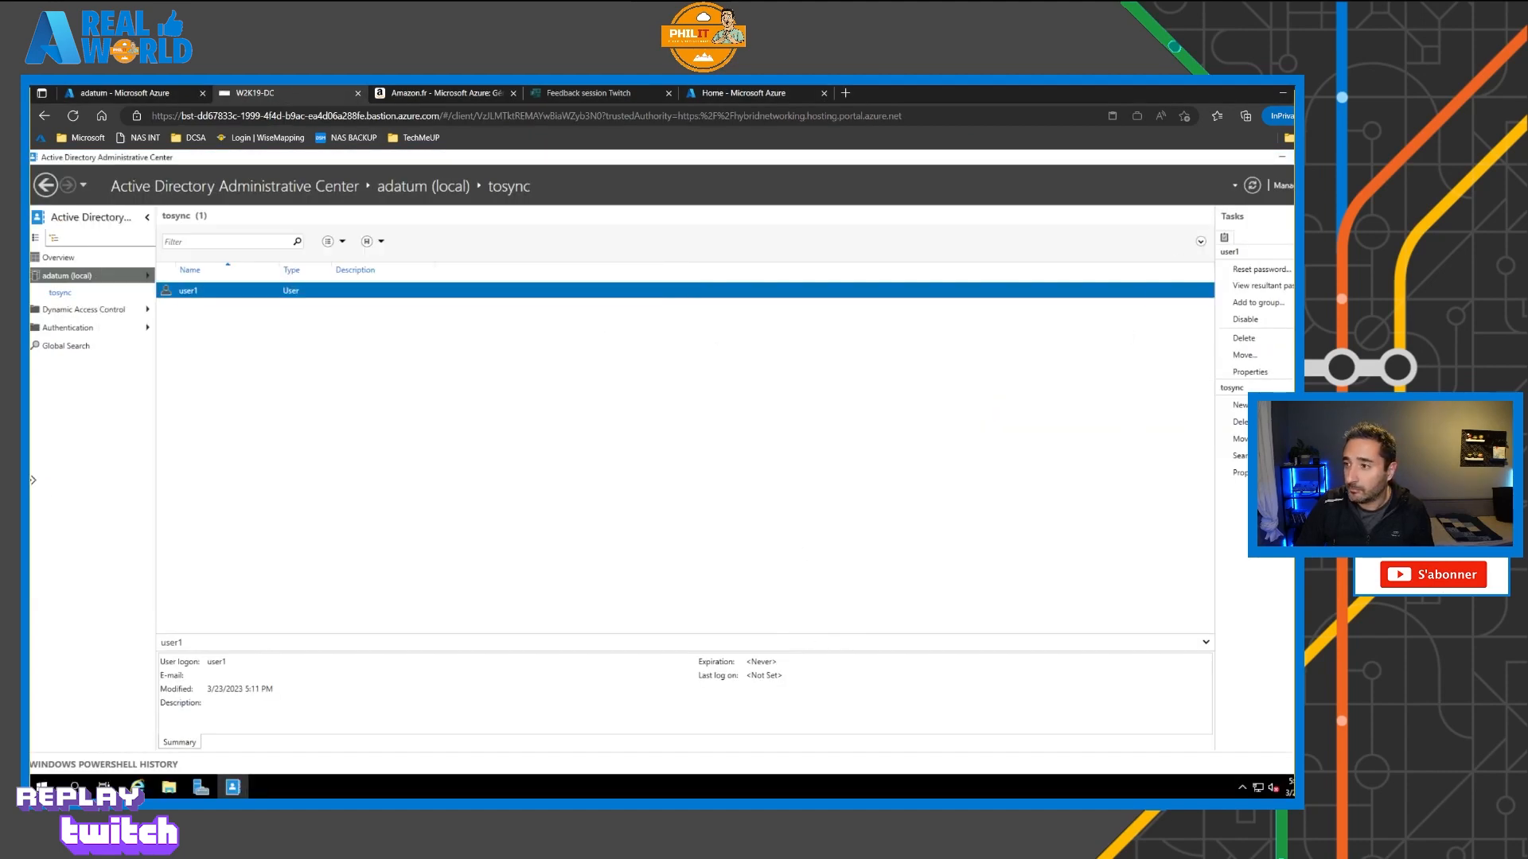
key(alt+F4)
Step: Launch Microsoft Edge and dismiss its sign-in, data import and MSN privacy prompts
click(75, 787)
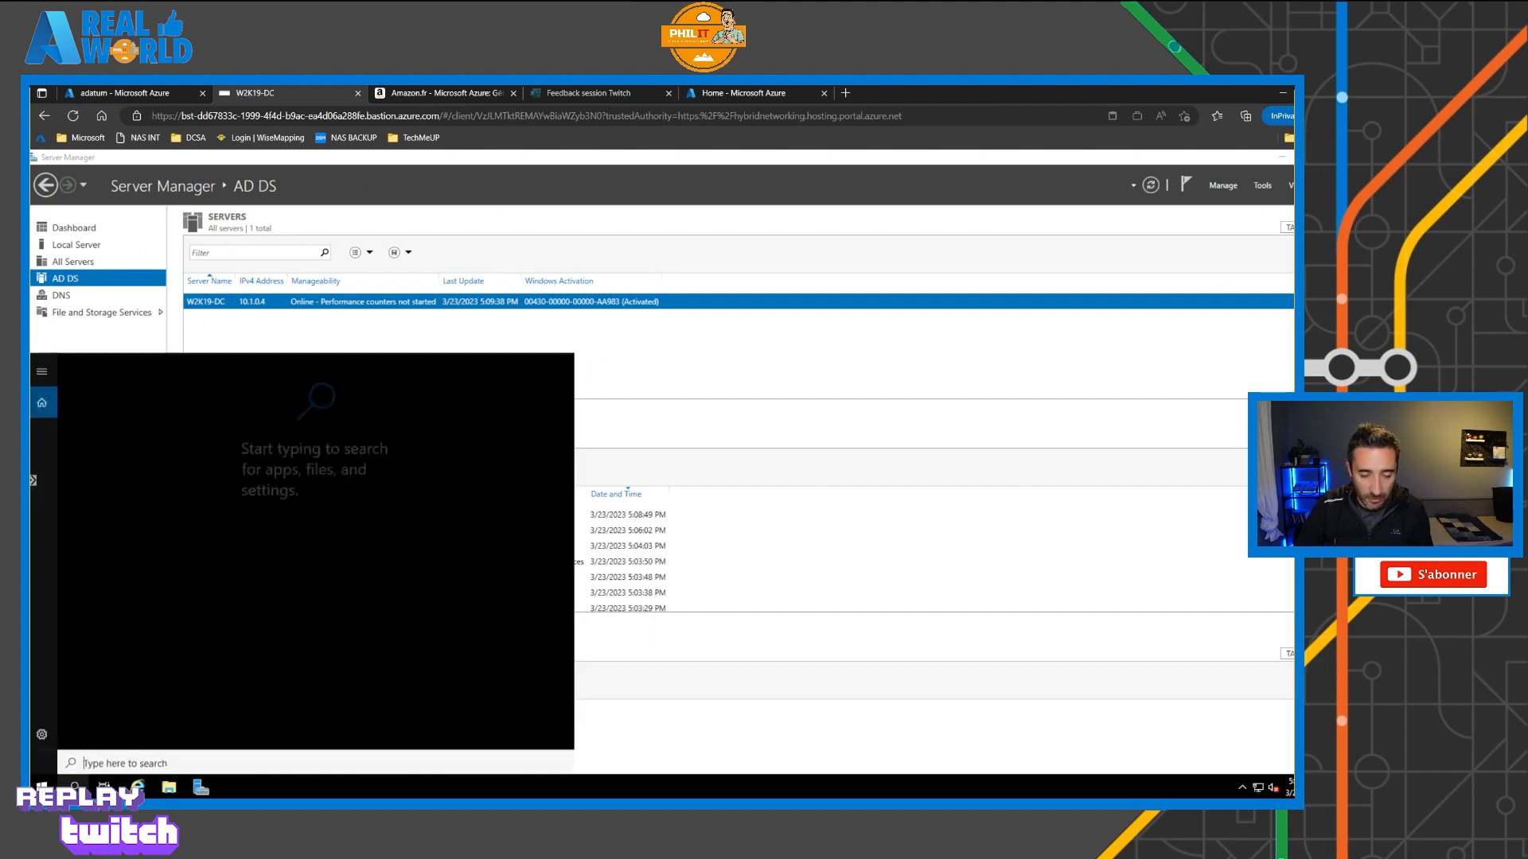
text(edg)
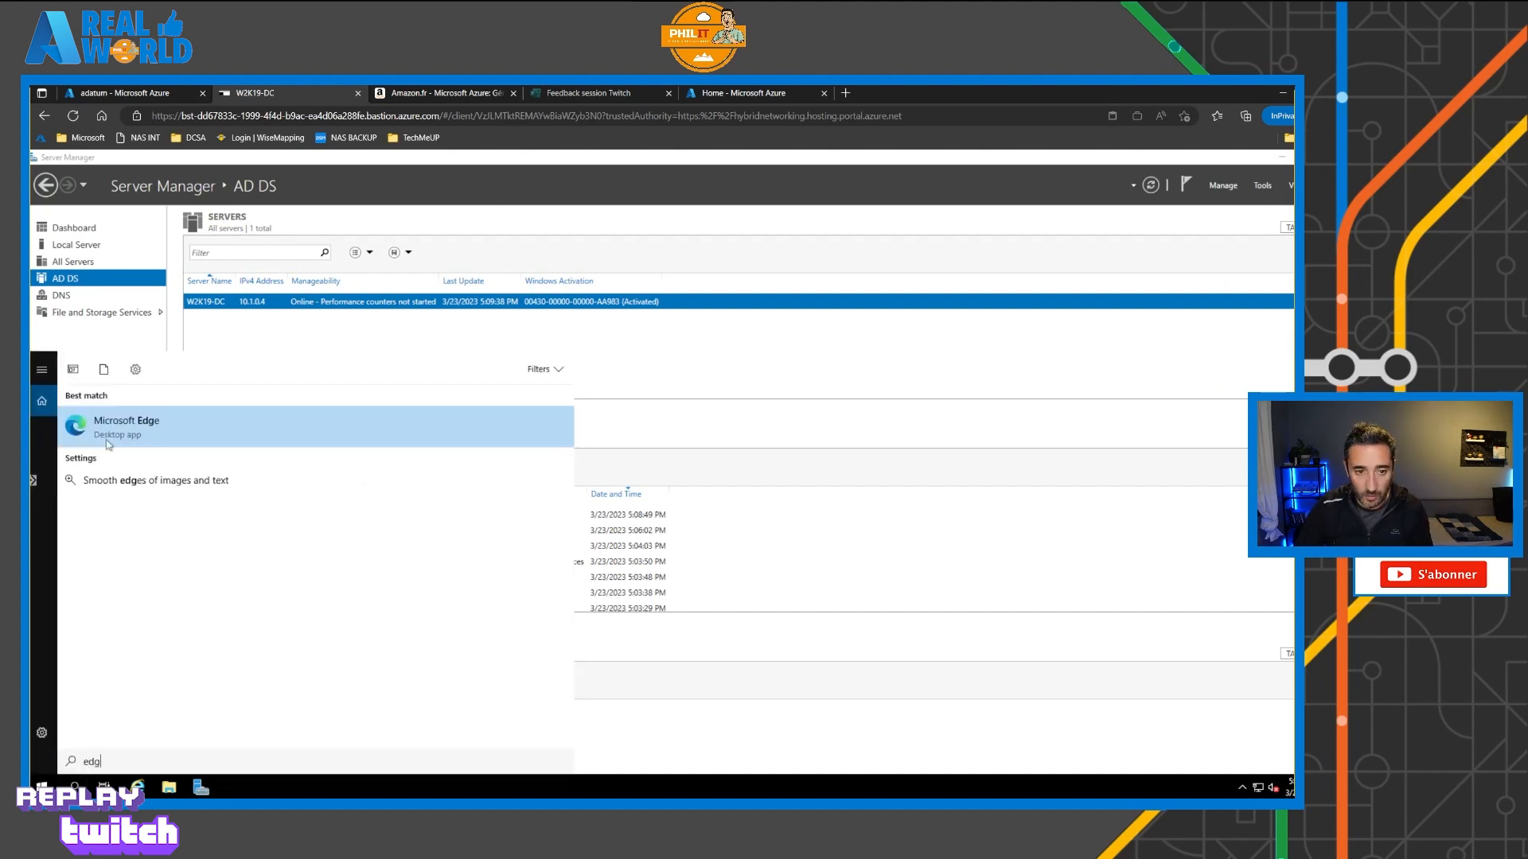
click(238, 428)
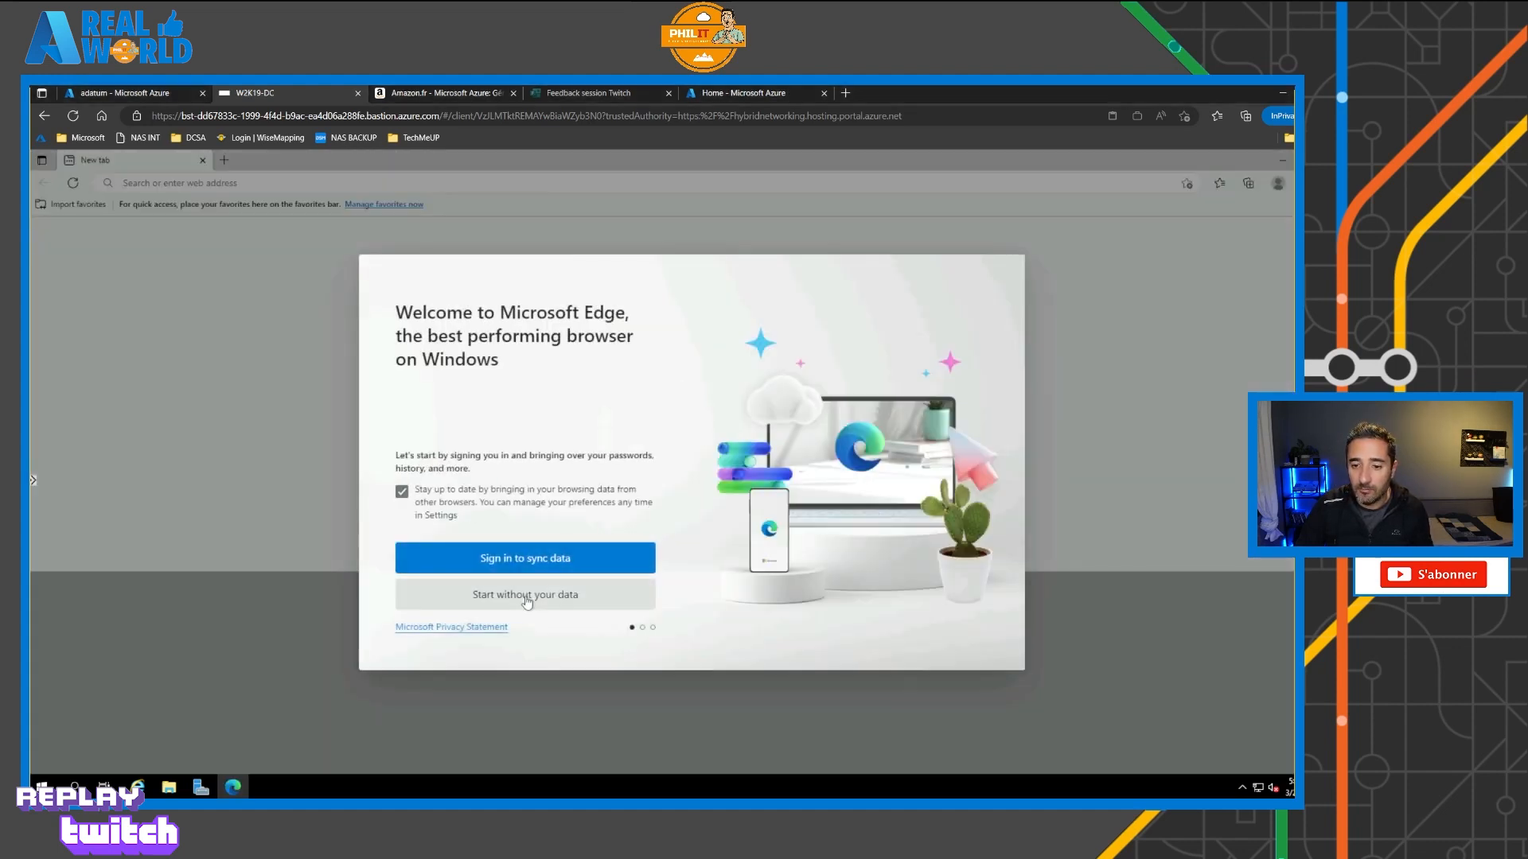
click(533, 596)
click(548, 606)
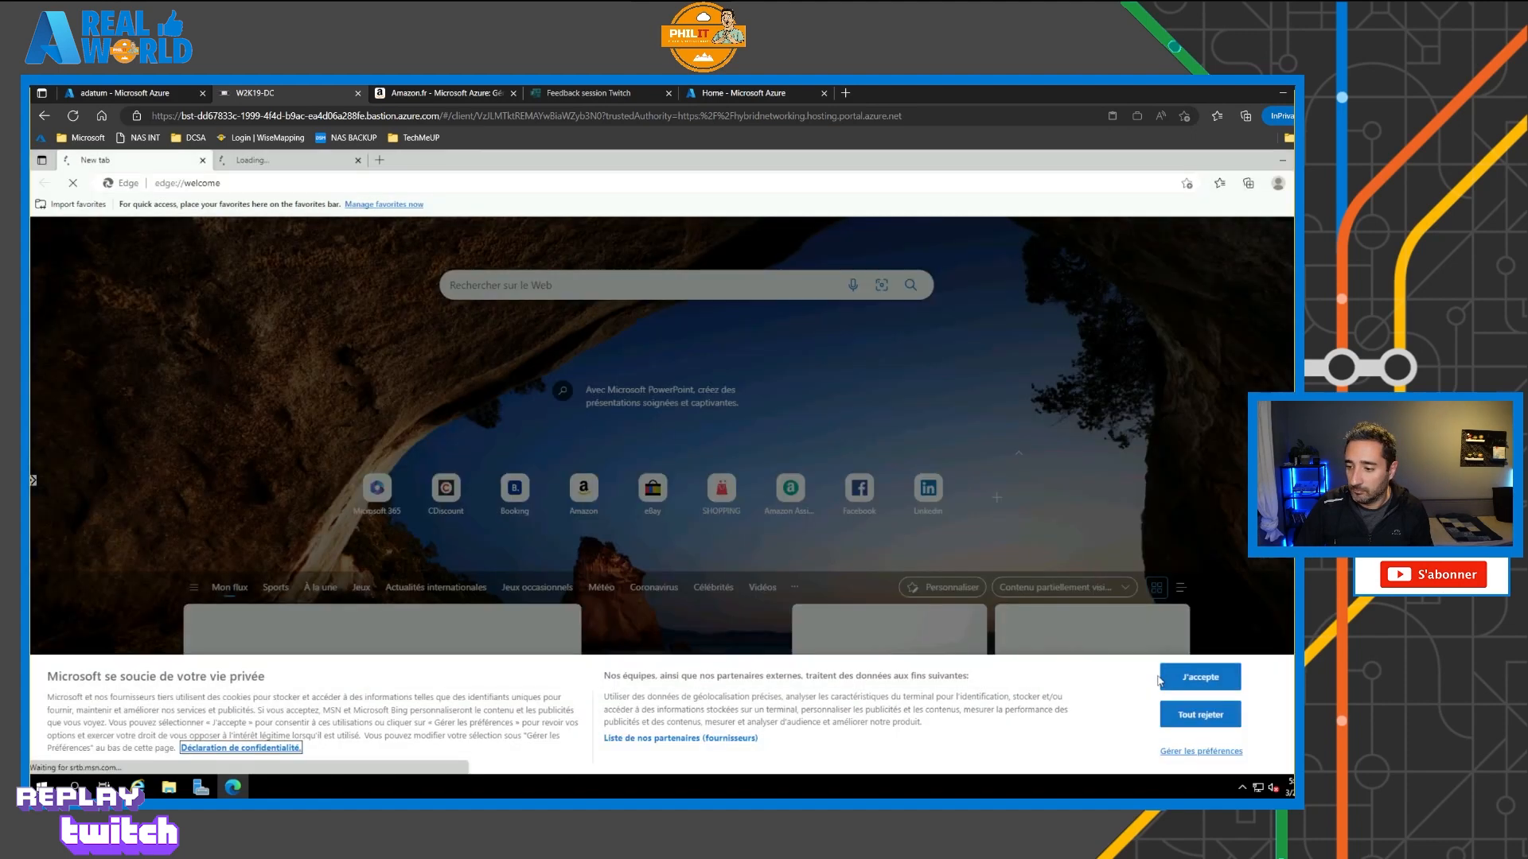
click(1188, 675)
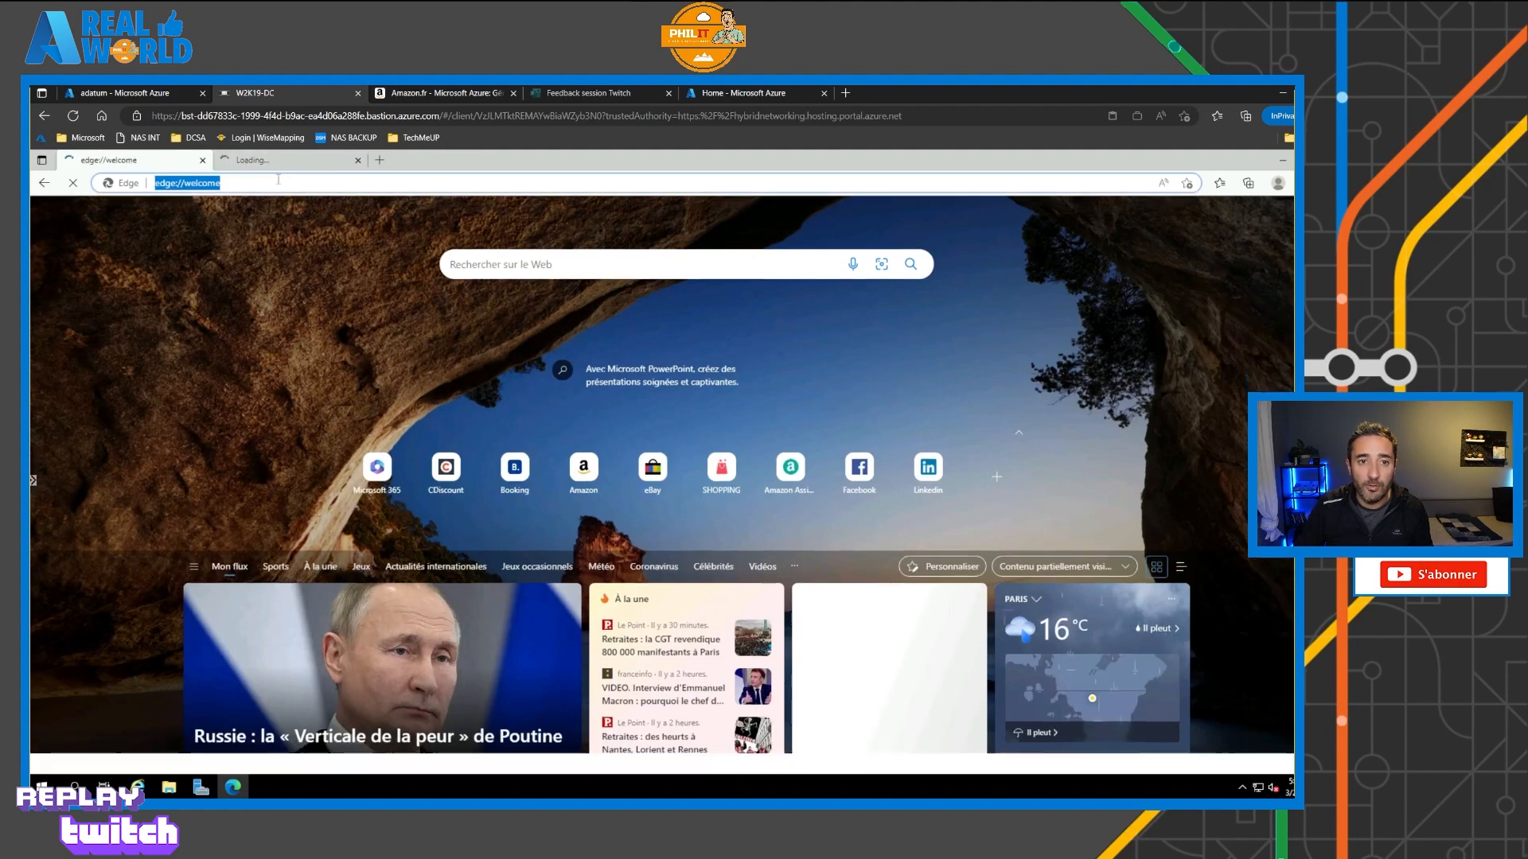
Step: Browse to the pasted Azure AD Connect download link, download AzureADConnect.msi, and open it
click(279, 183)
text(https://www.microsoft.com/en-us/download/details.aspx?id=47594)
key(Return)
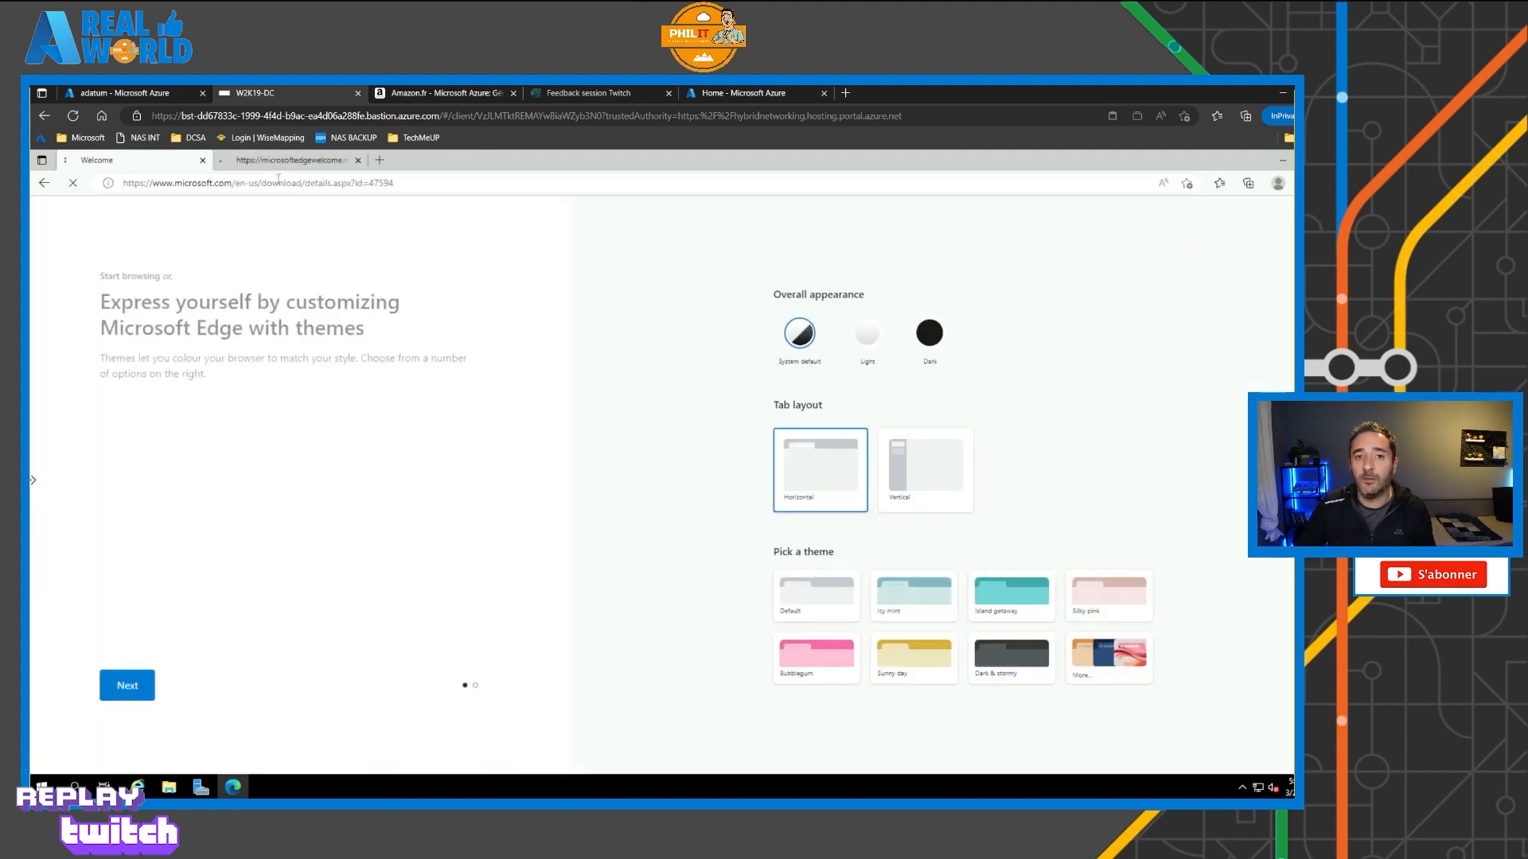
click(358, 160)
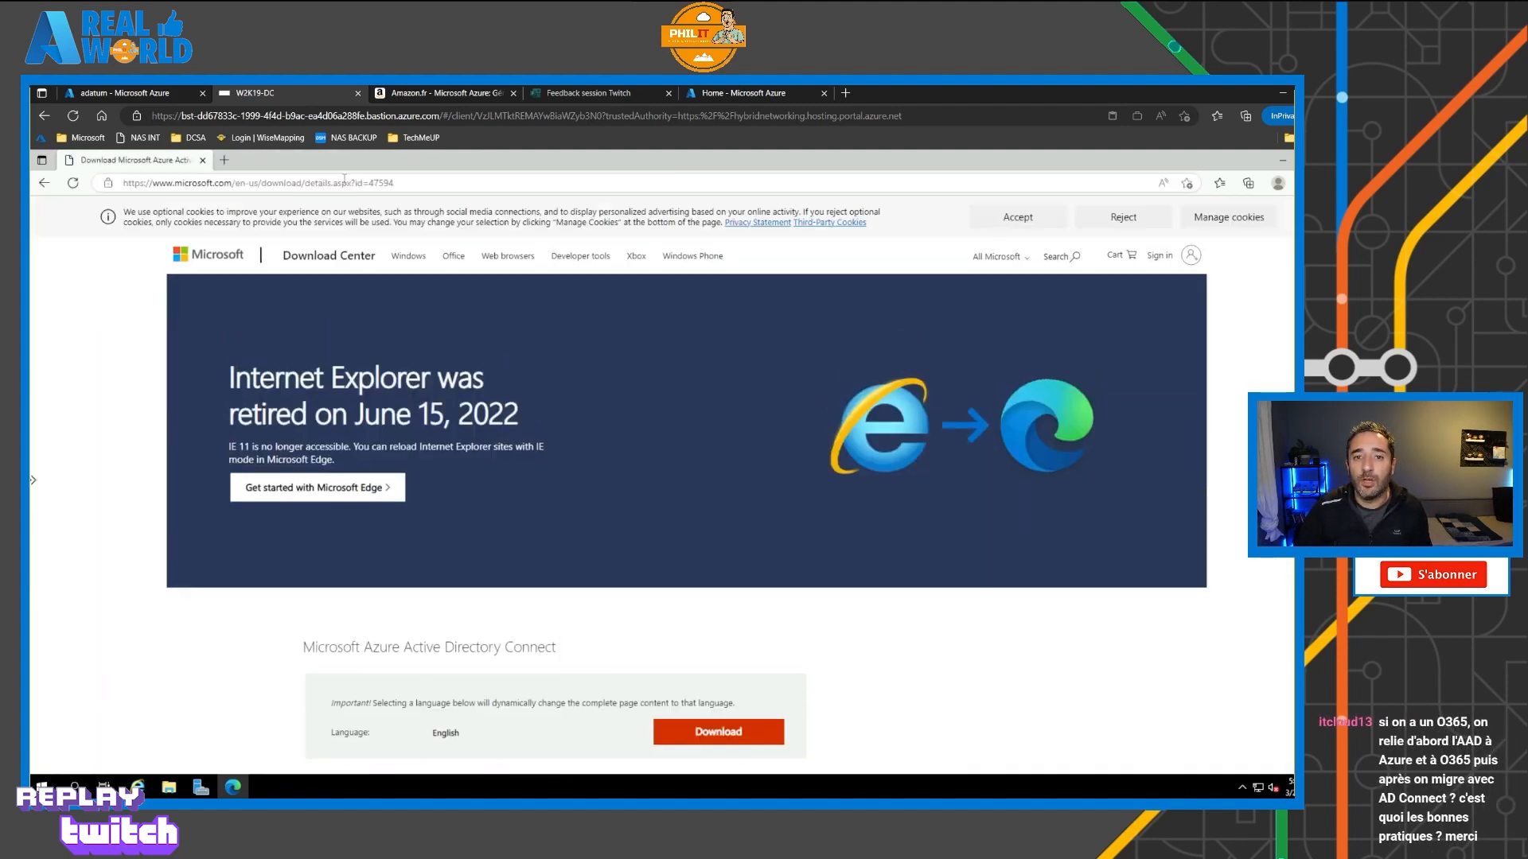
click(432, 184)
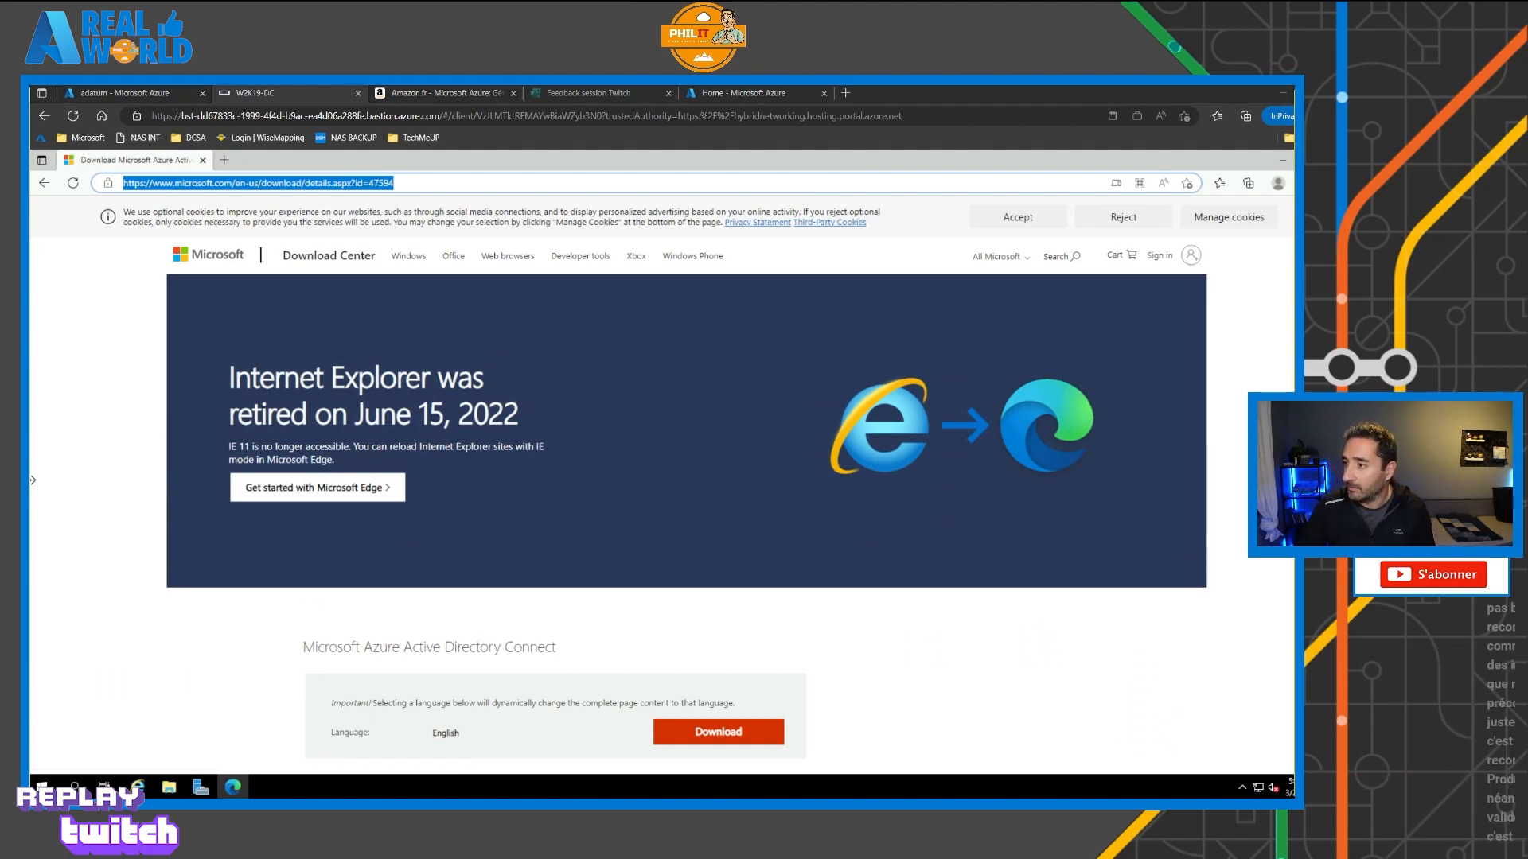
click(678, 728)
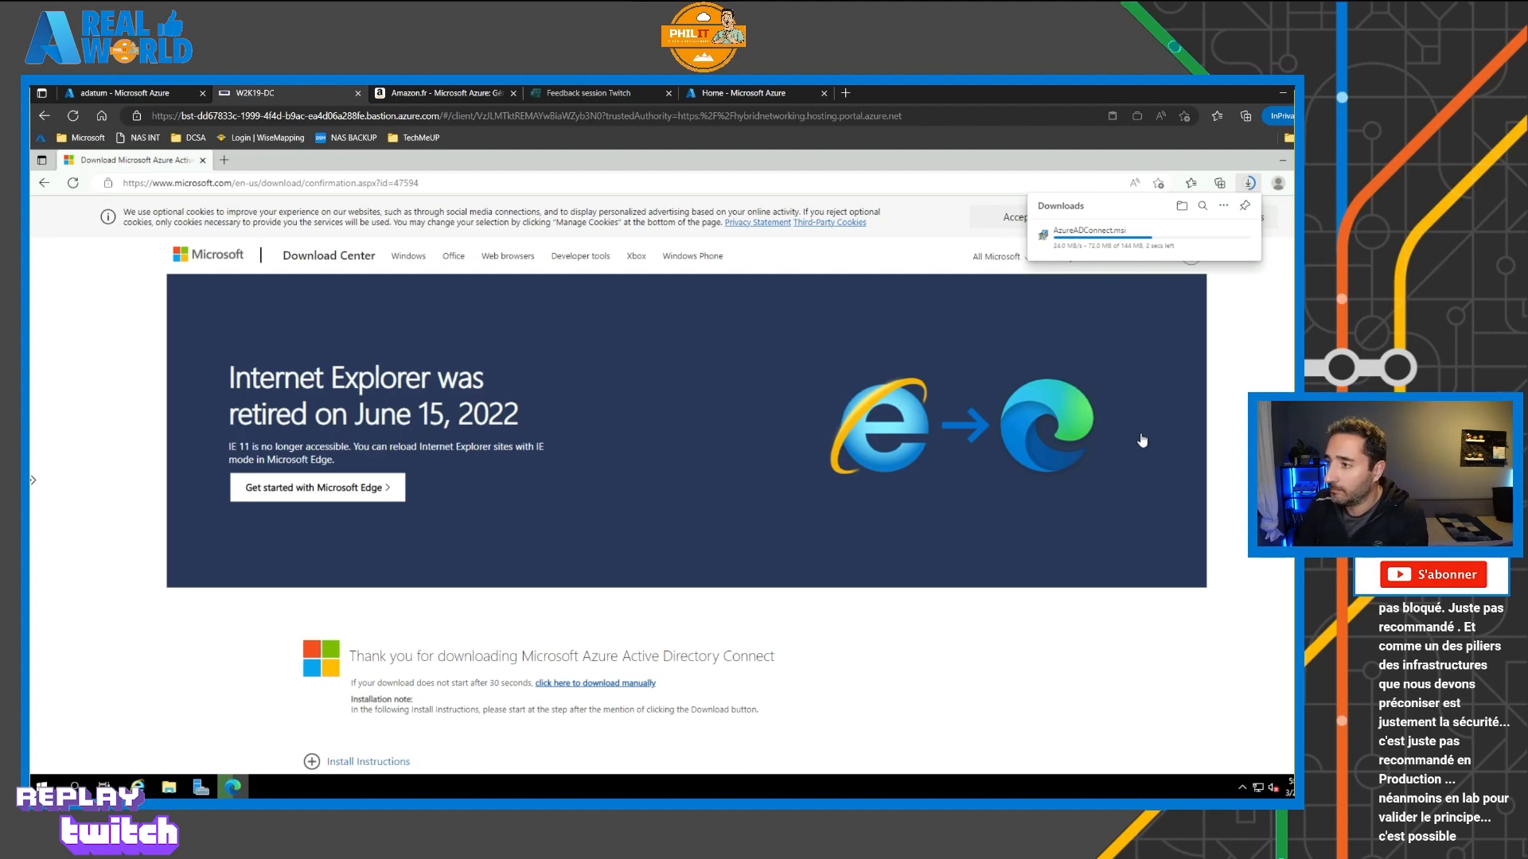
click(1067, 242)
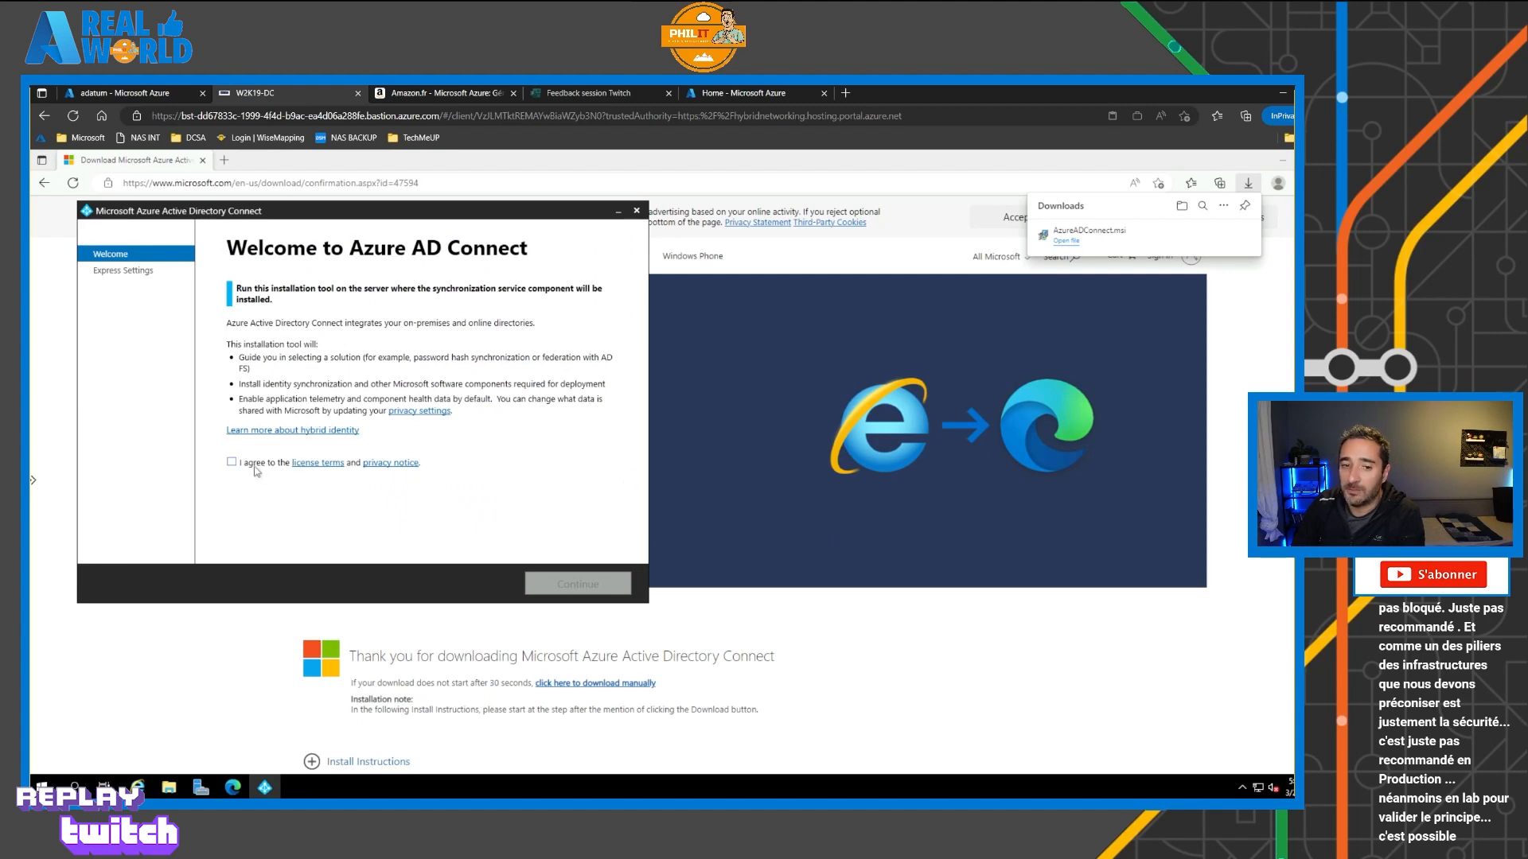
Step: Accept the license terms, continue, and choose Customize to reach Install required components
click(231, 463)
click(556, 577)
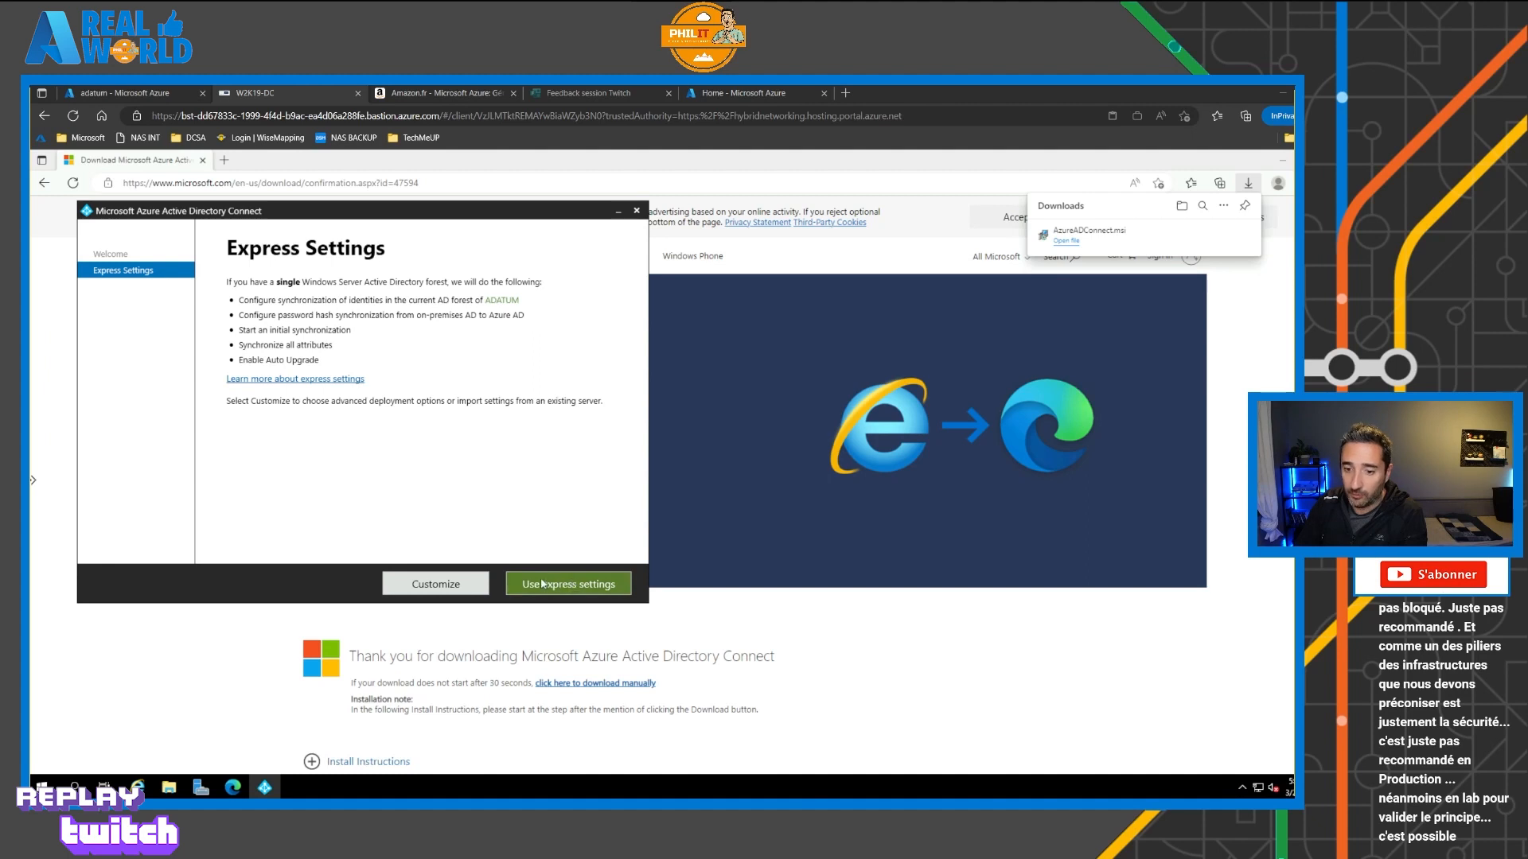
click(586, 578)
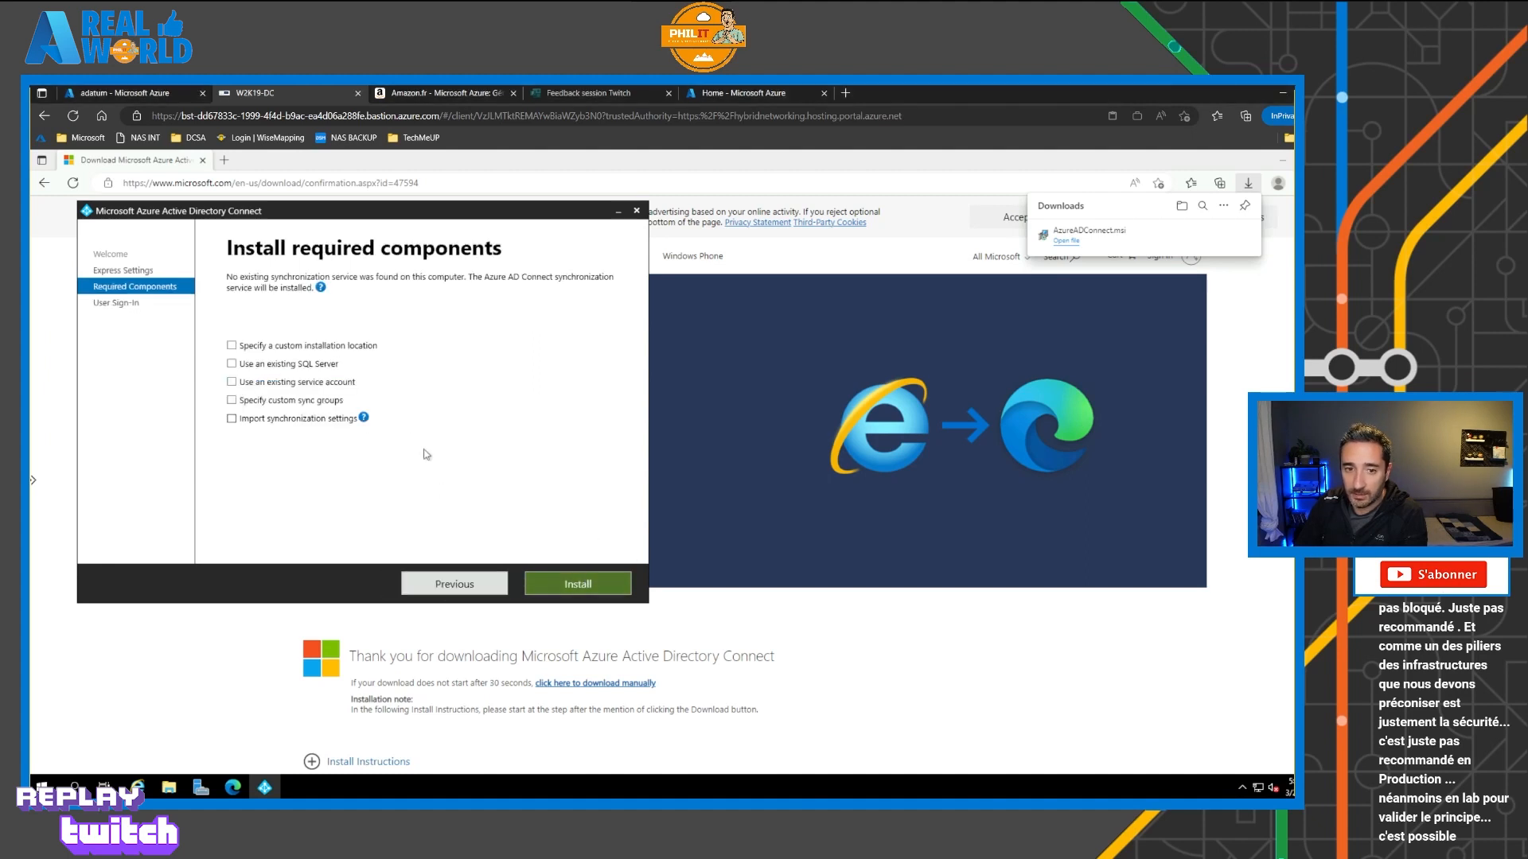
Step: Install the required synchronization components and wait for the User sign-in page
click(581, 587)
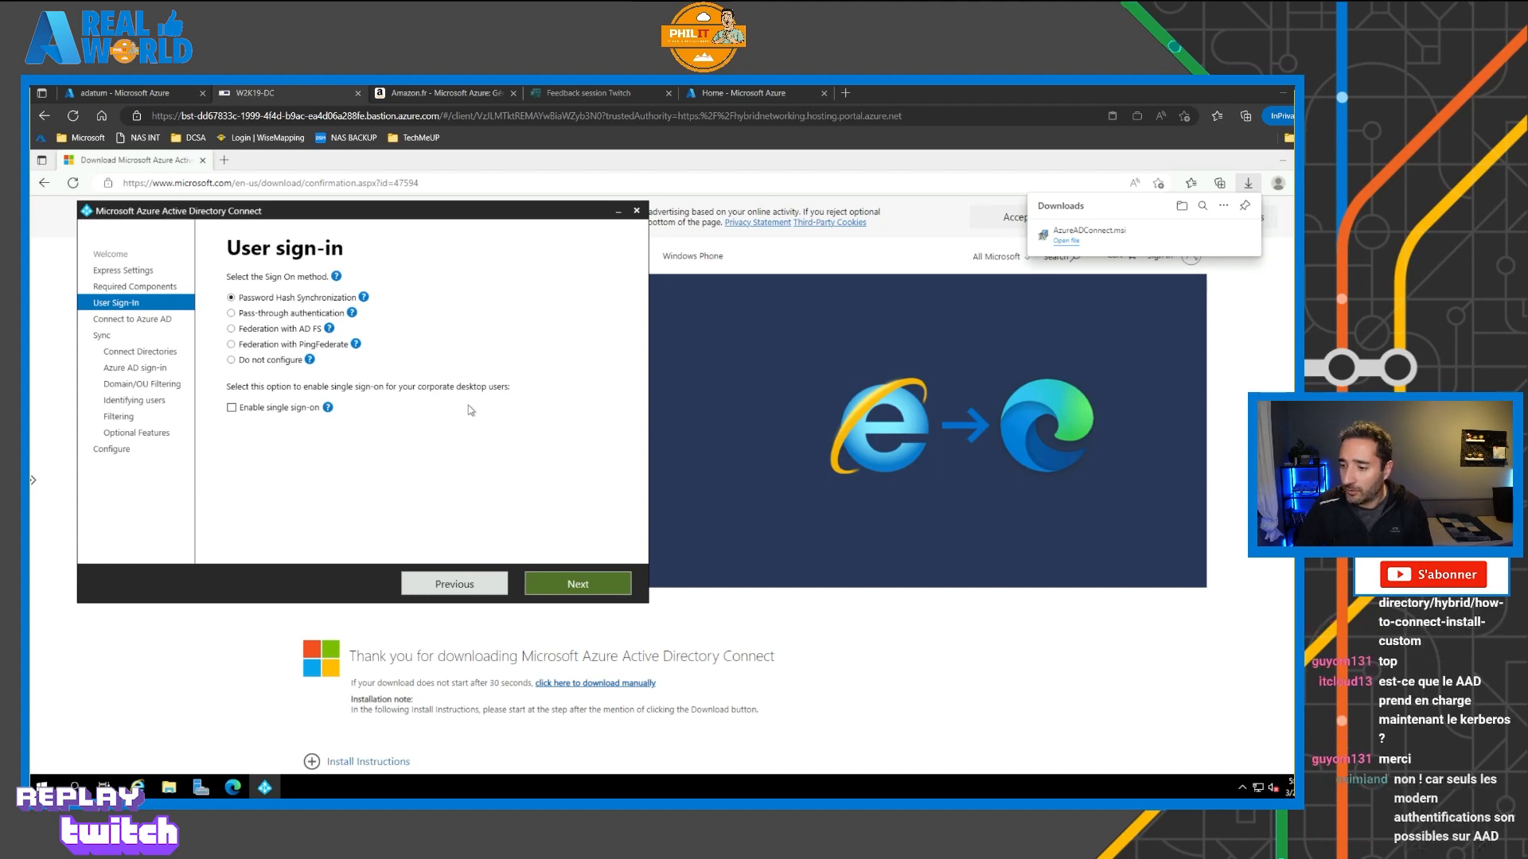
Step: Review the sign-in option help, keep Password Hash Synchronization, continue, then bring up the Azure portal home
click(362, 297)
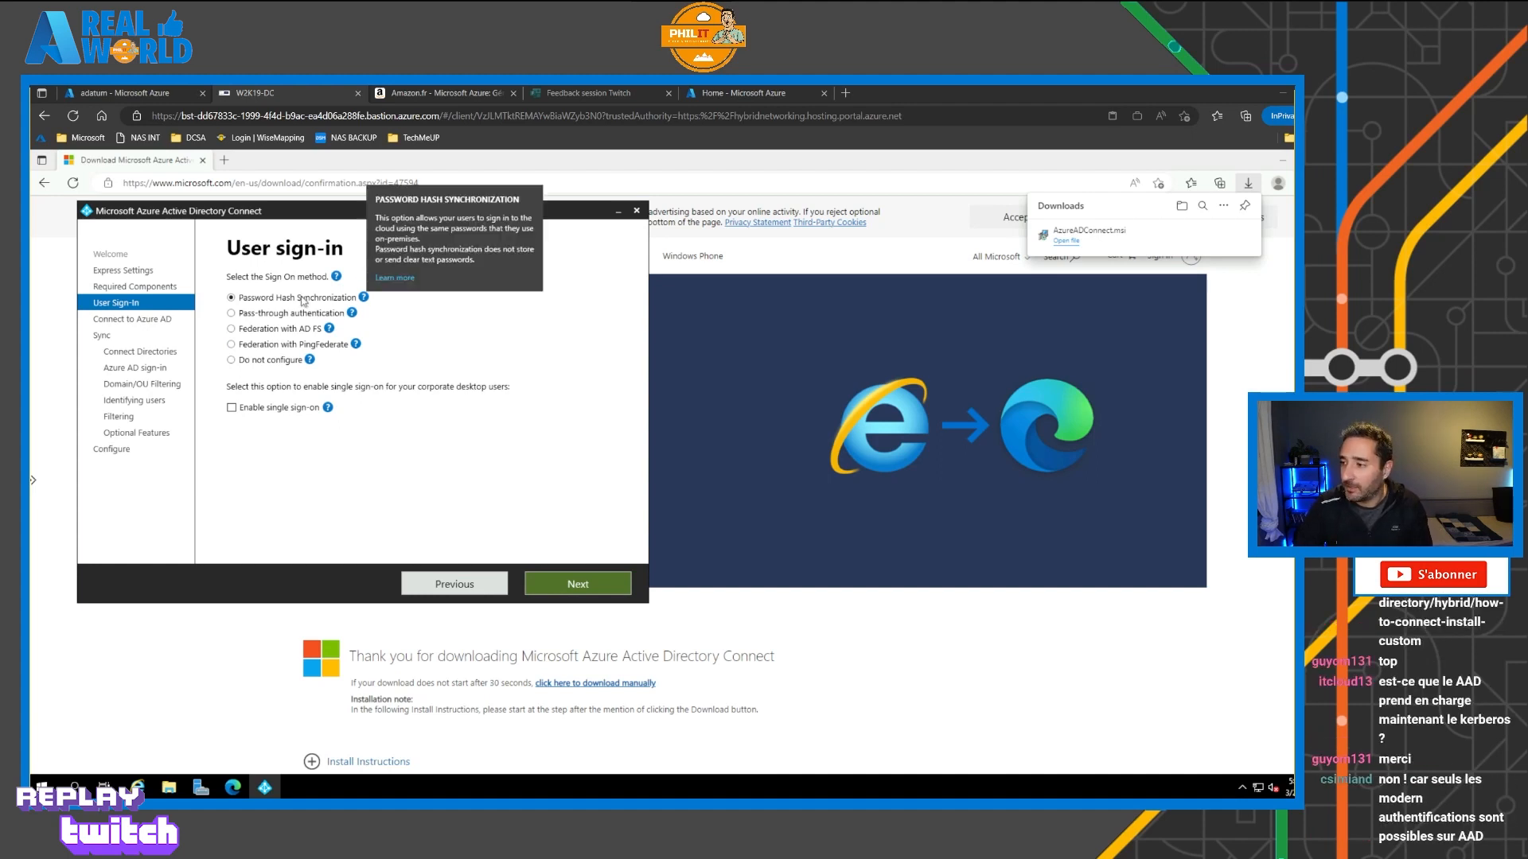
click(351, 313)
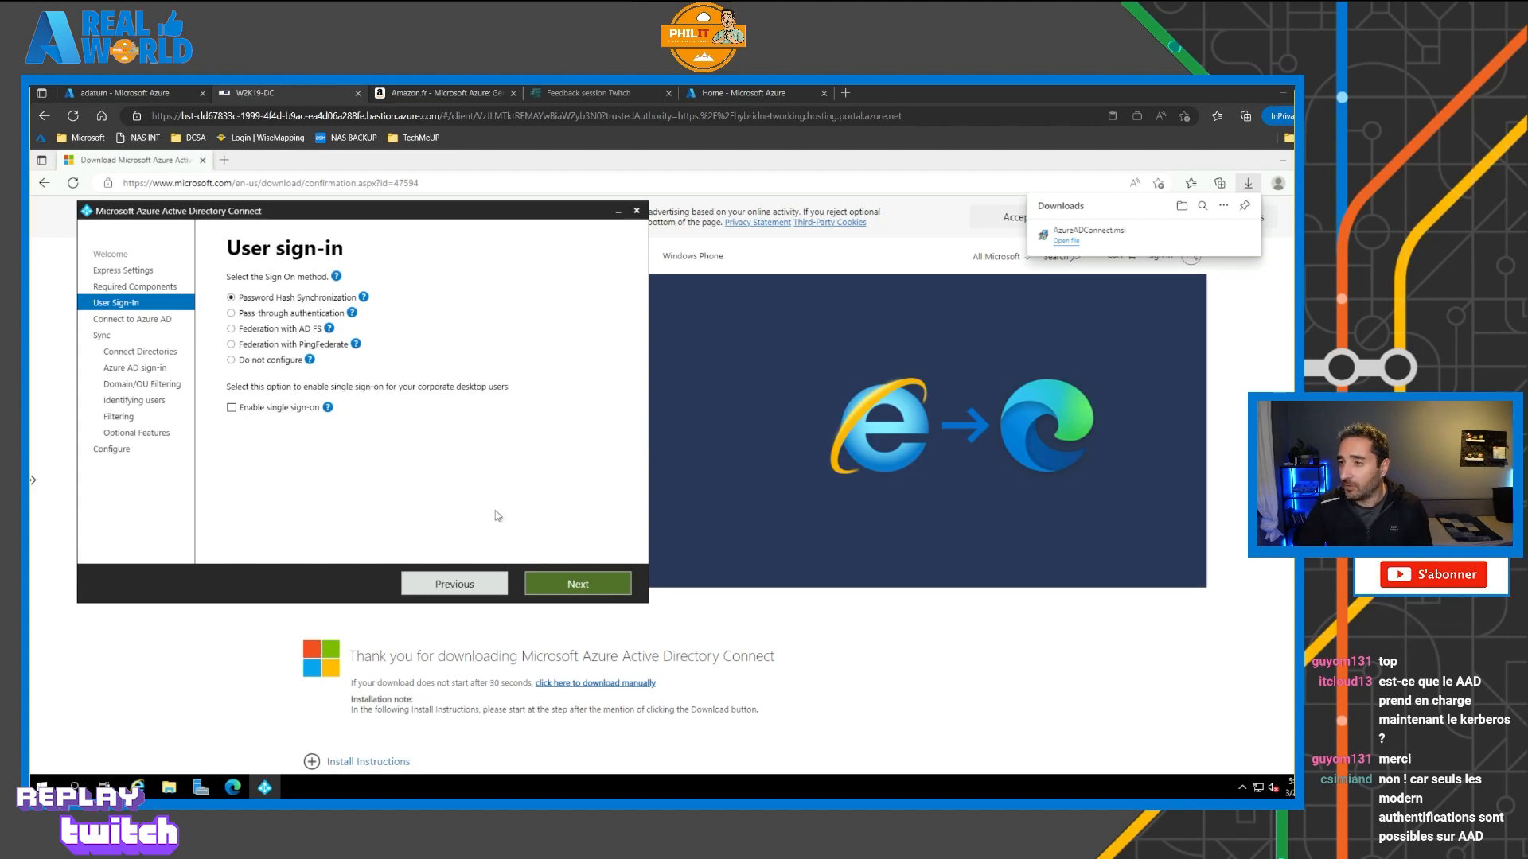
click(576, 583)
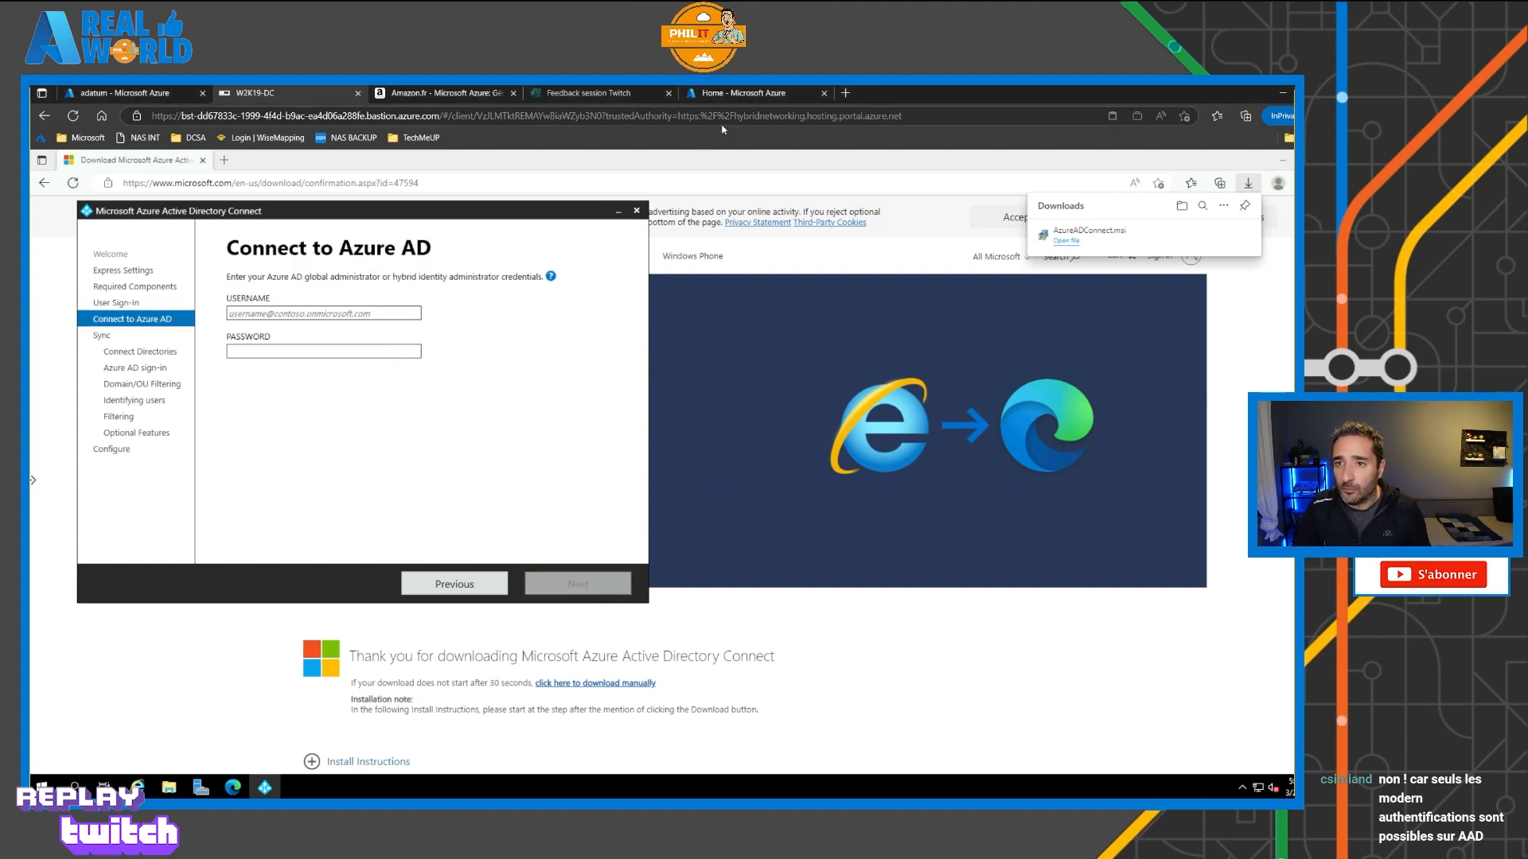
click(746, 94)
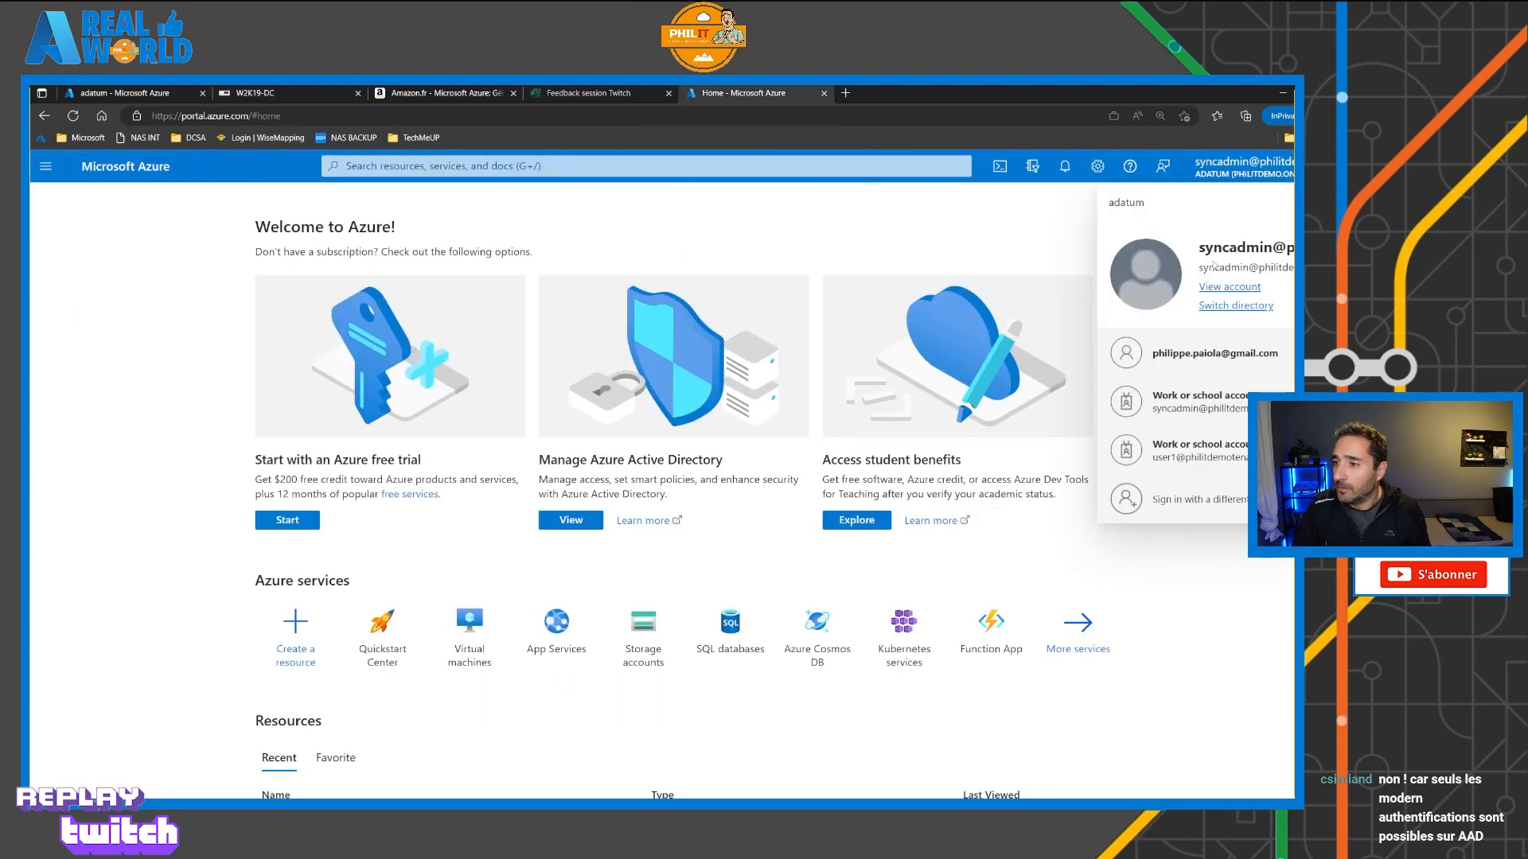
Step: Copy the sync admin user's principal name from Azure Active Directory's Users list
click(719, 246)
click(513, 167)
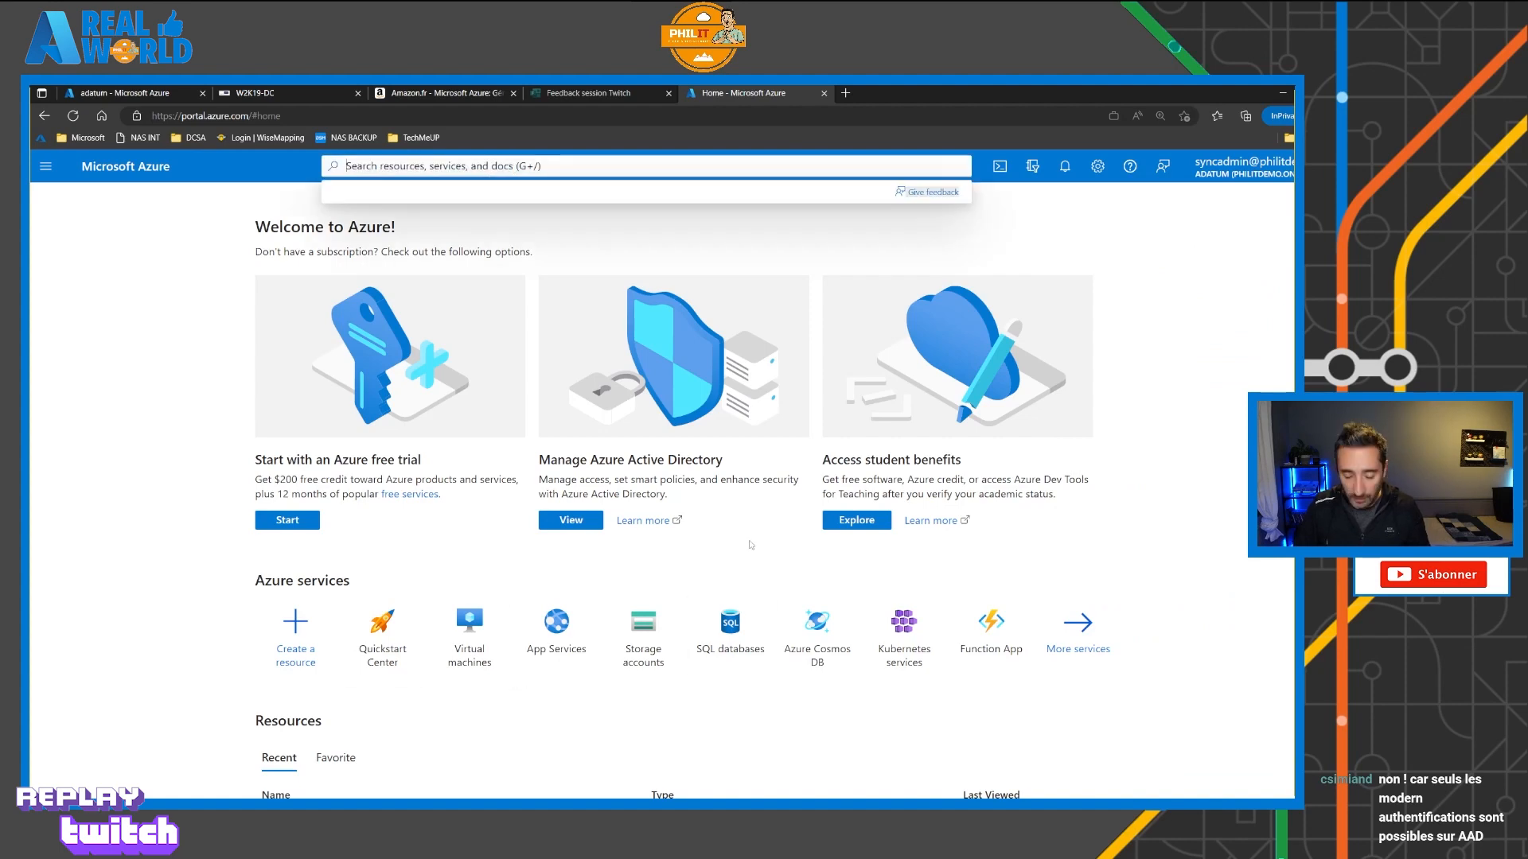
text(azure activ)
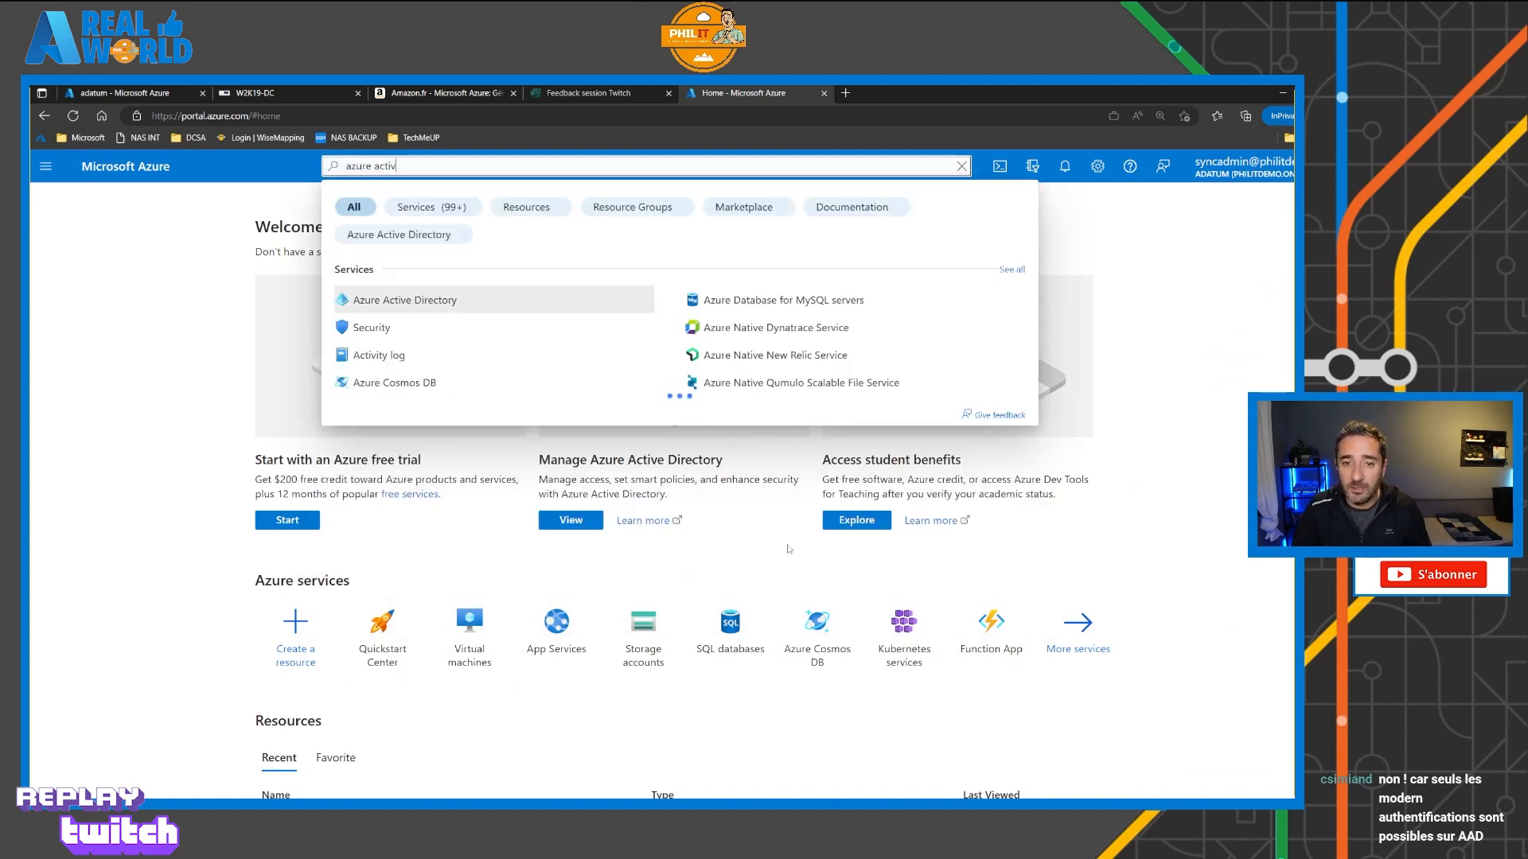
click(451, 308)
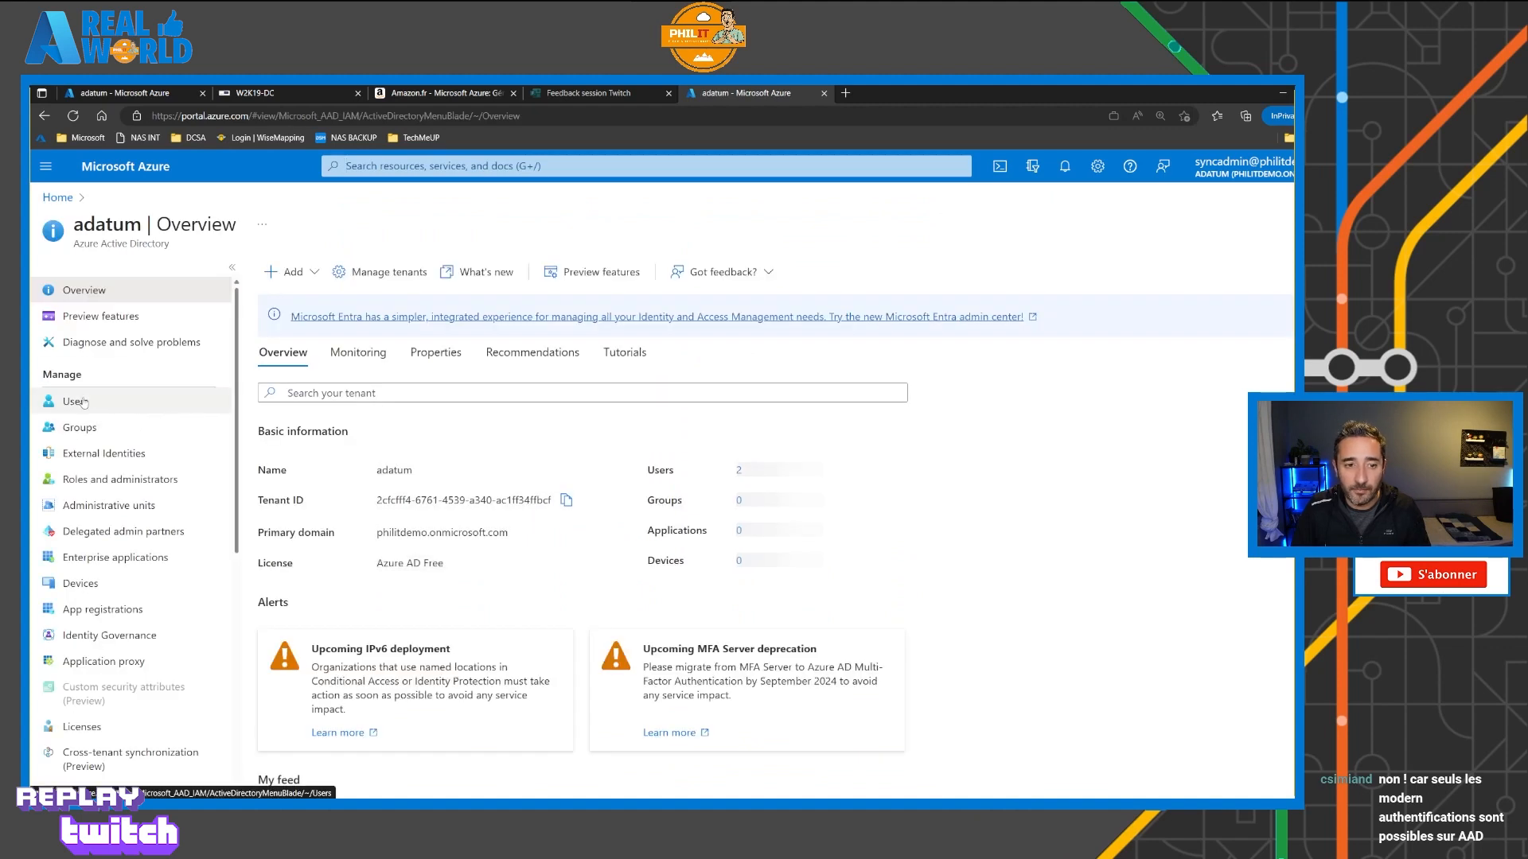
click(75, 401)
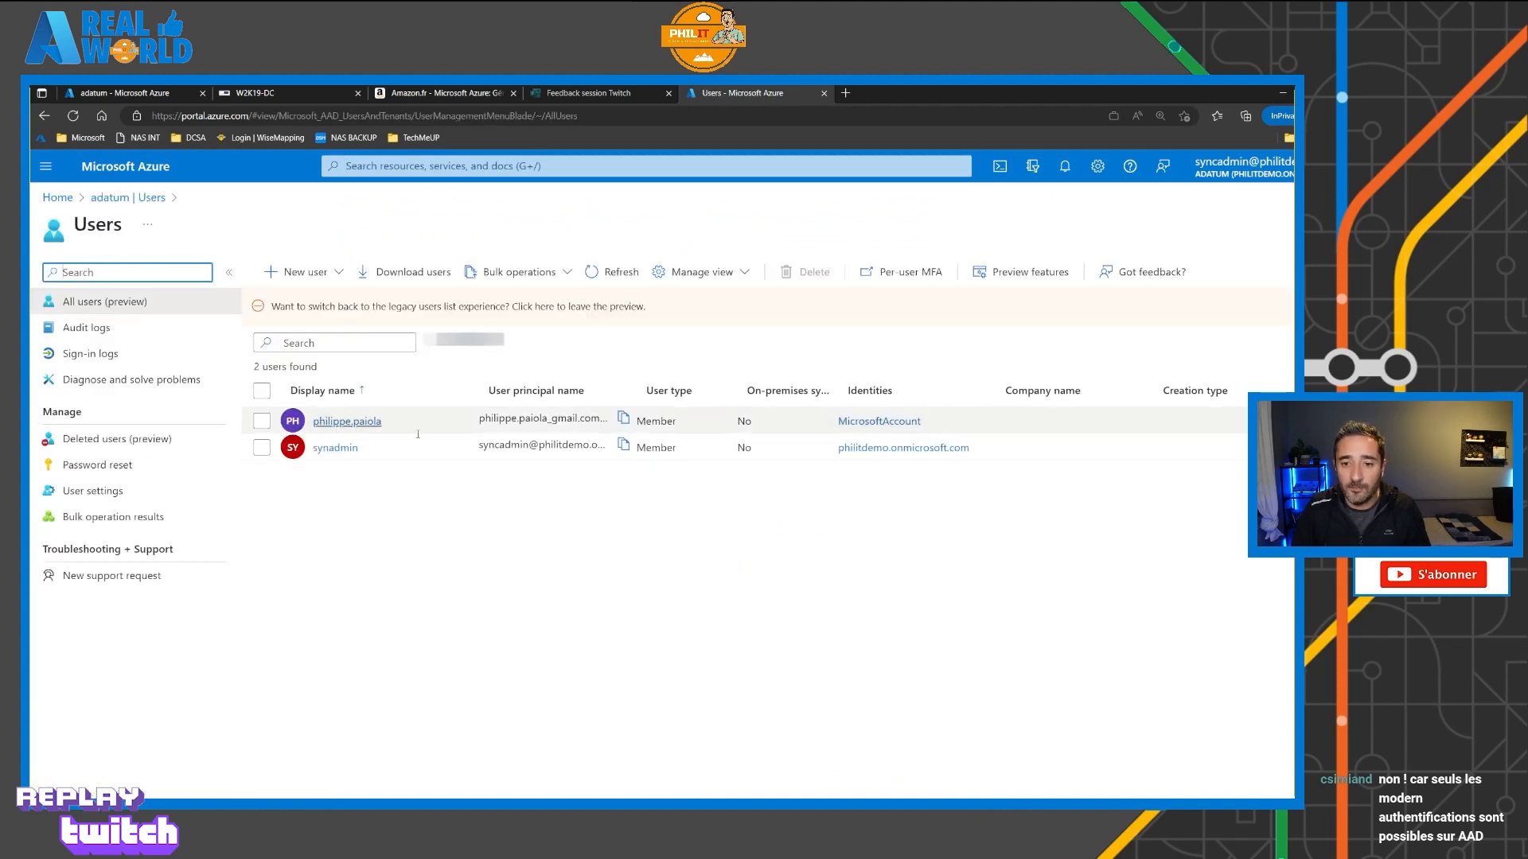
click(342, 456)
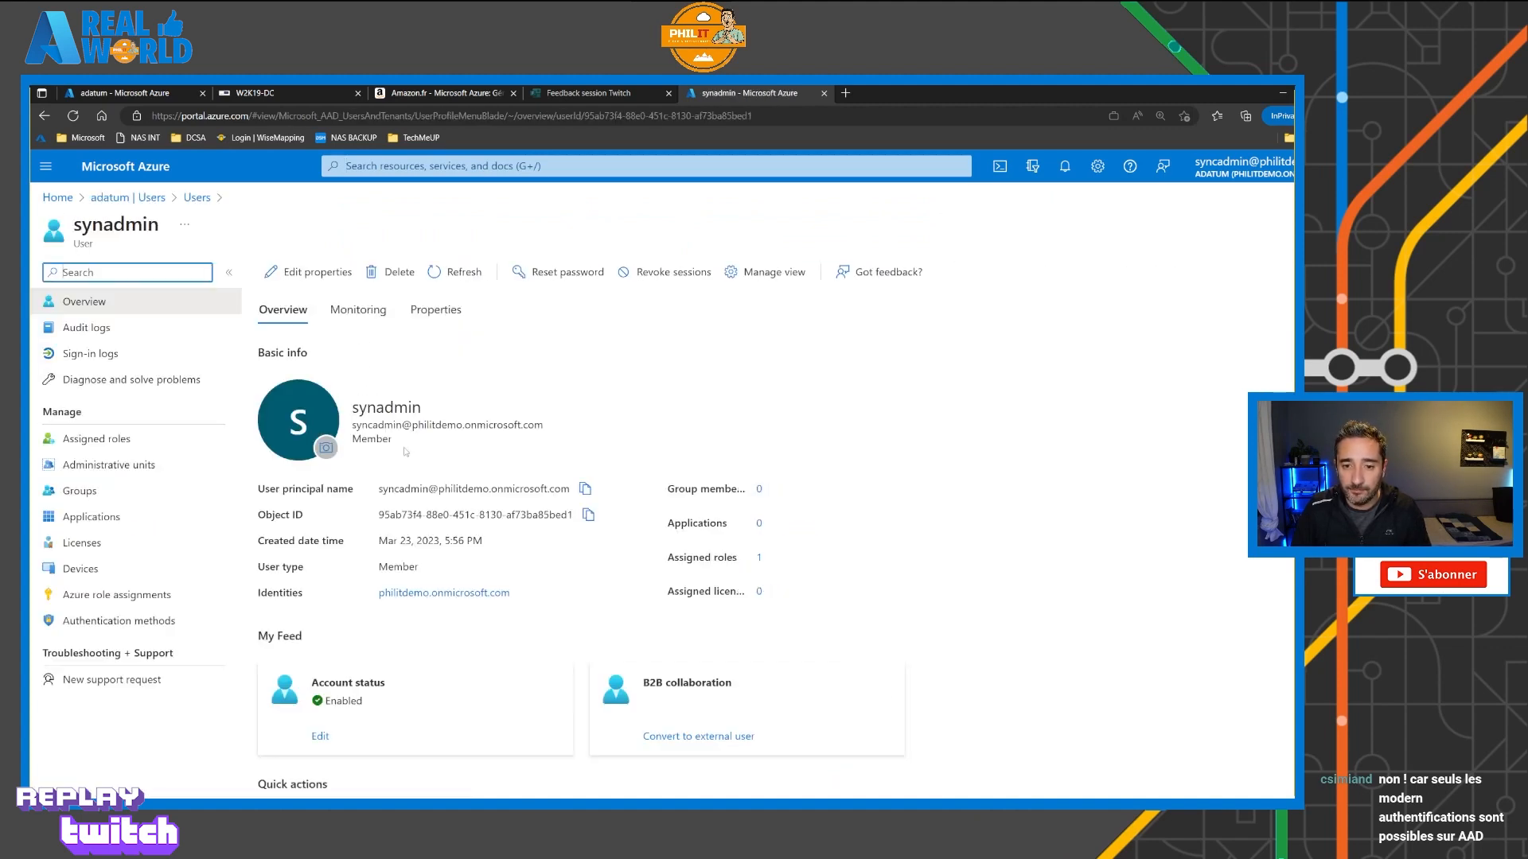
triple_click(423, 483)
key(ctrl+c)
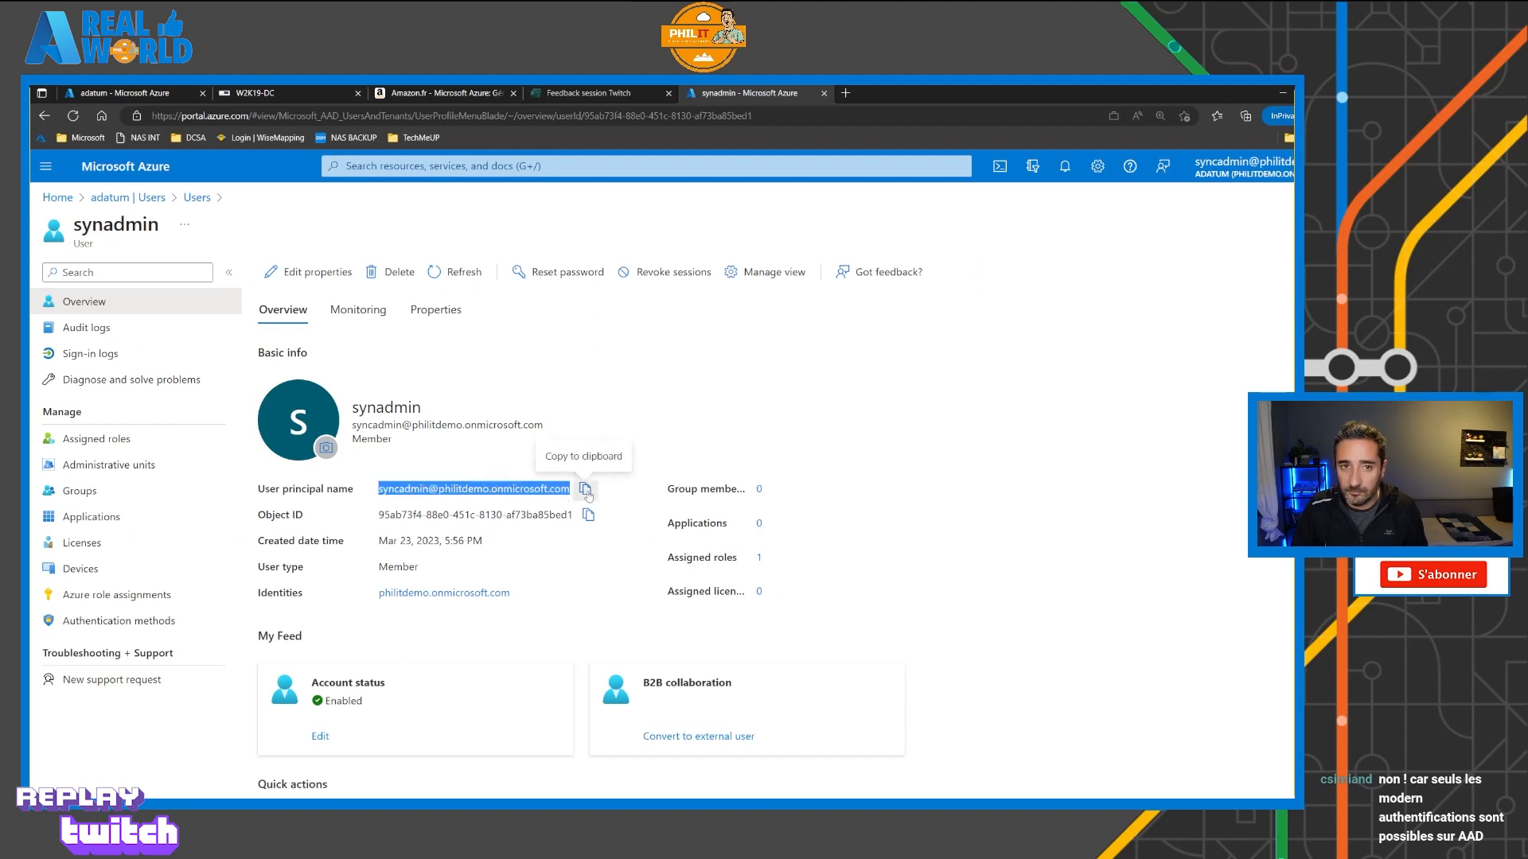
click(317, 94)
click(335, 314)
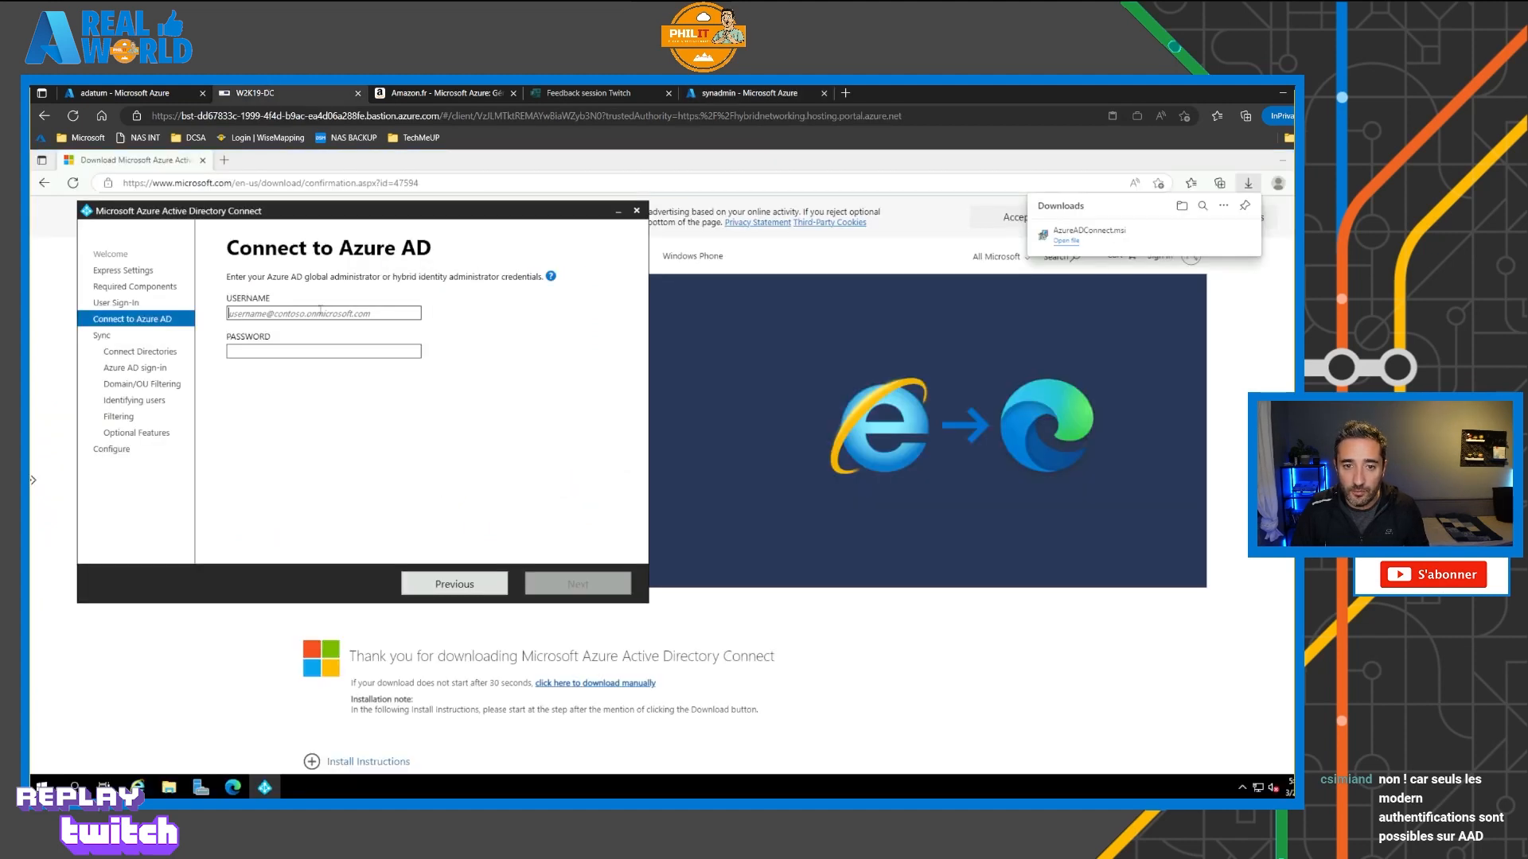
Step: Sign in to Azure AD with the pasted sync admin UPN and its password
key(ctrl+v)
click(358, 352)
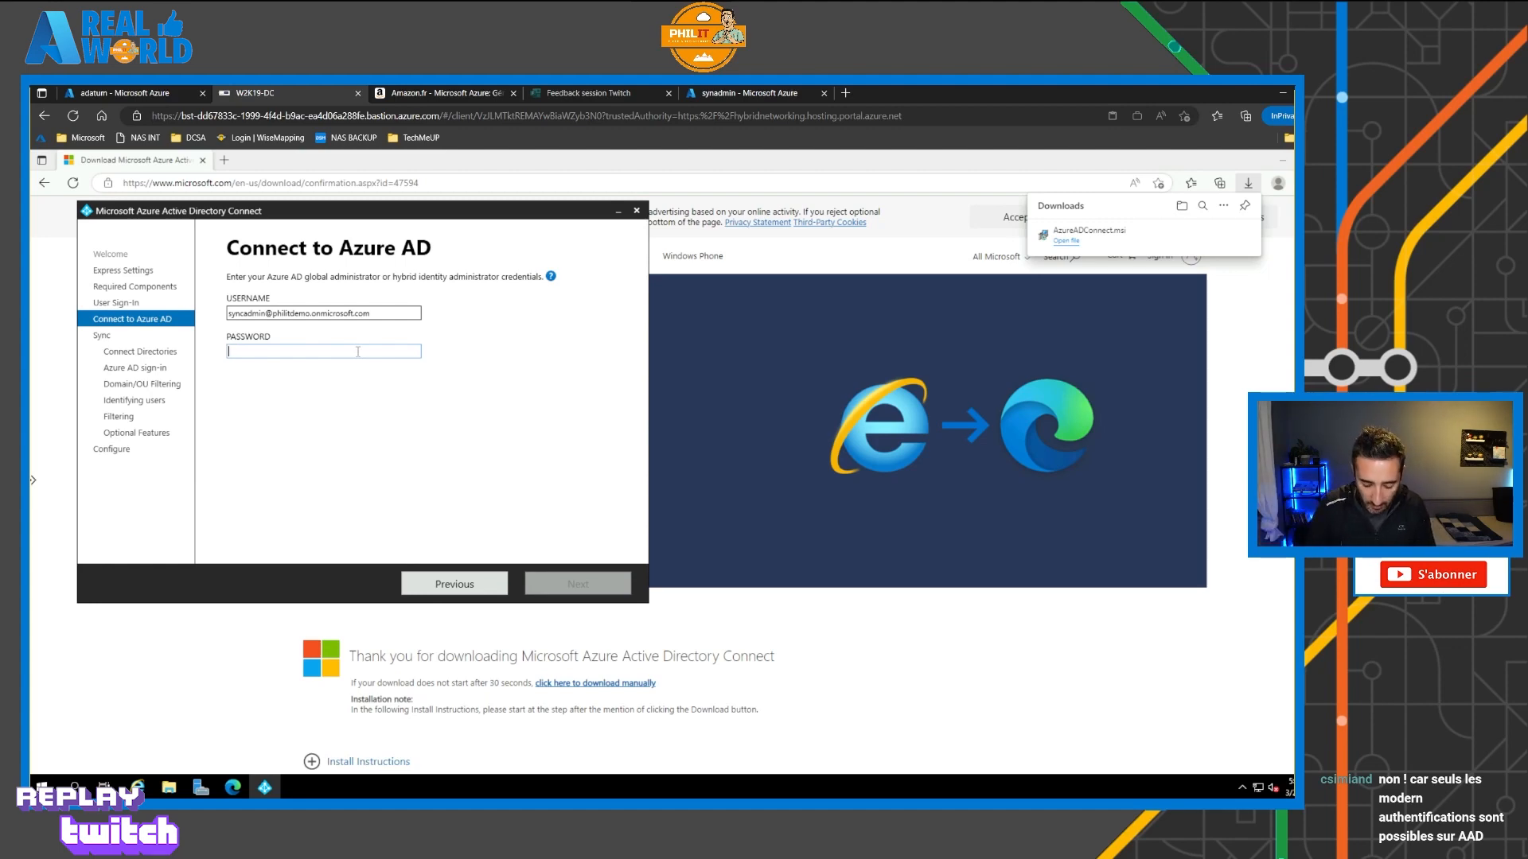
text(•••••••)
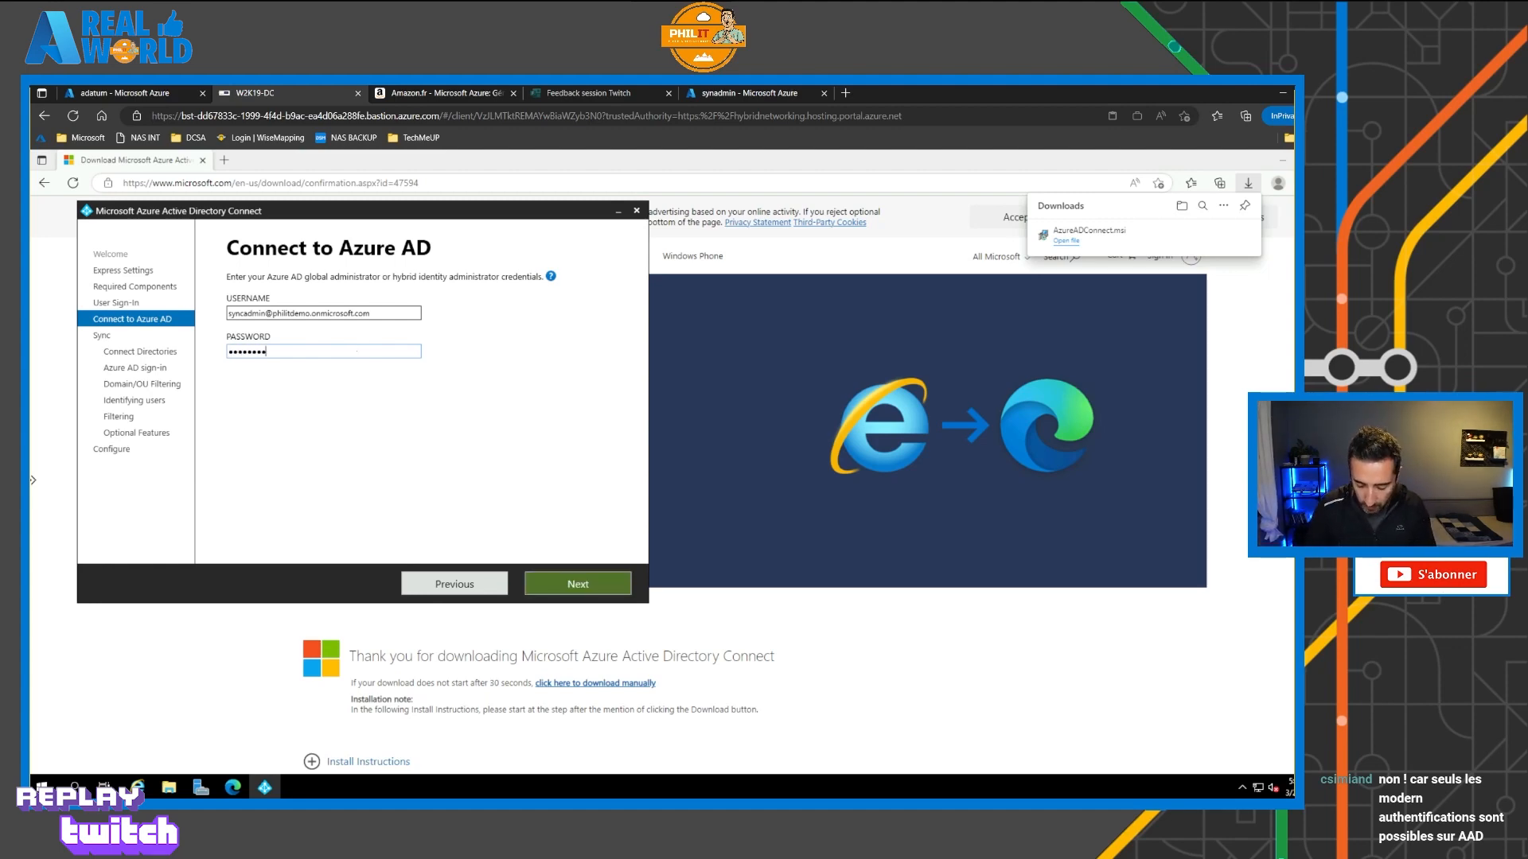
text(•)
click(592, 587)
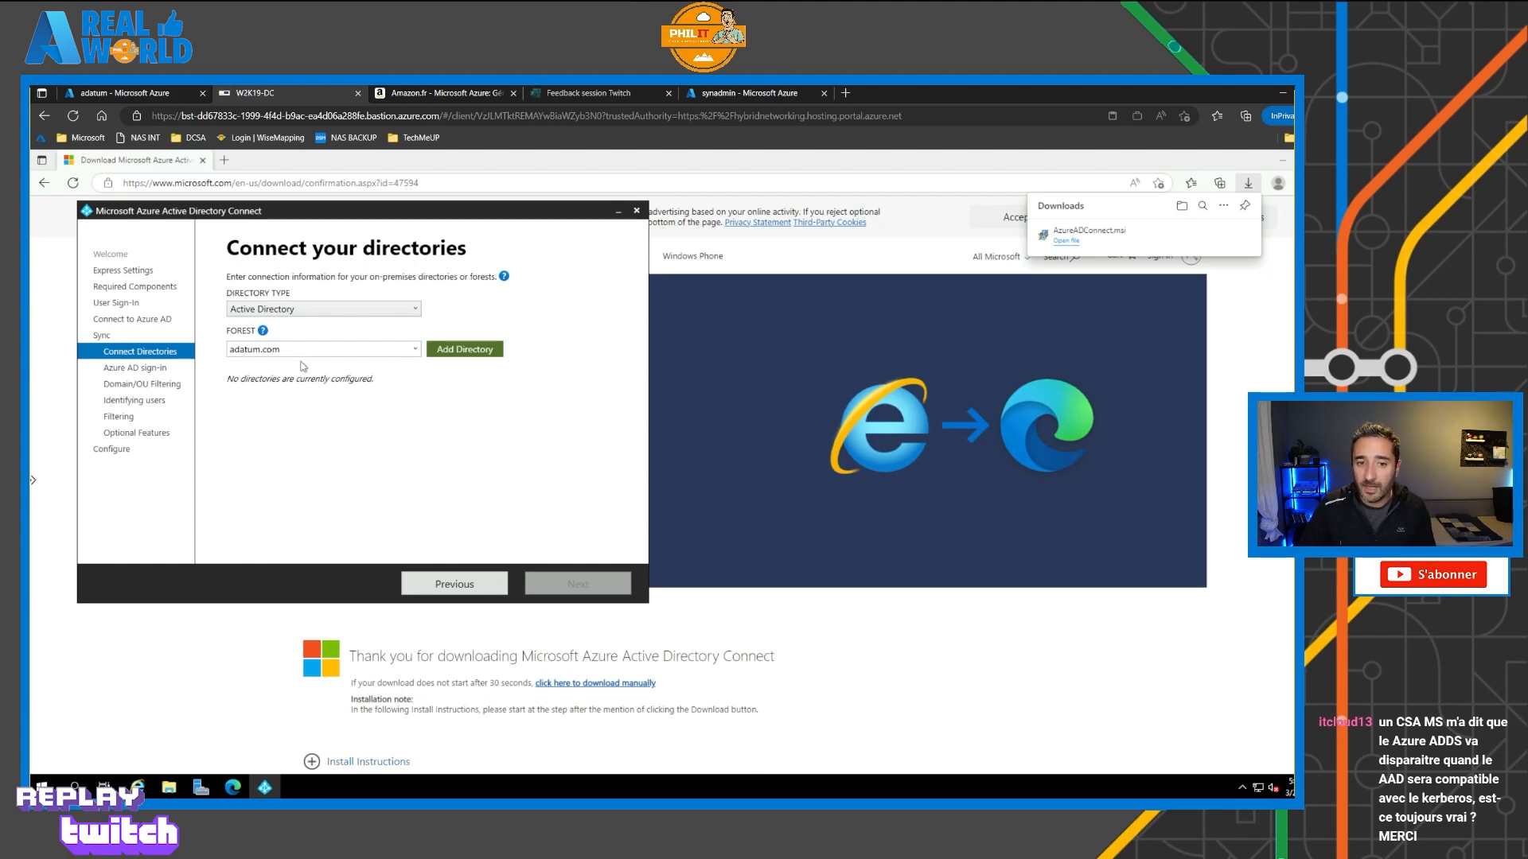
Step: Add the adatum.com forest with a new AD account using the domain-qualified enterprise admin credentials
click(469, 350)
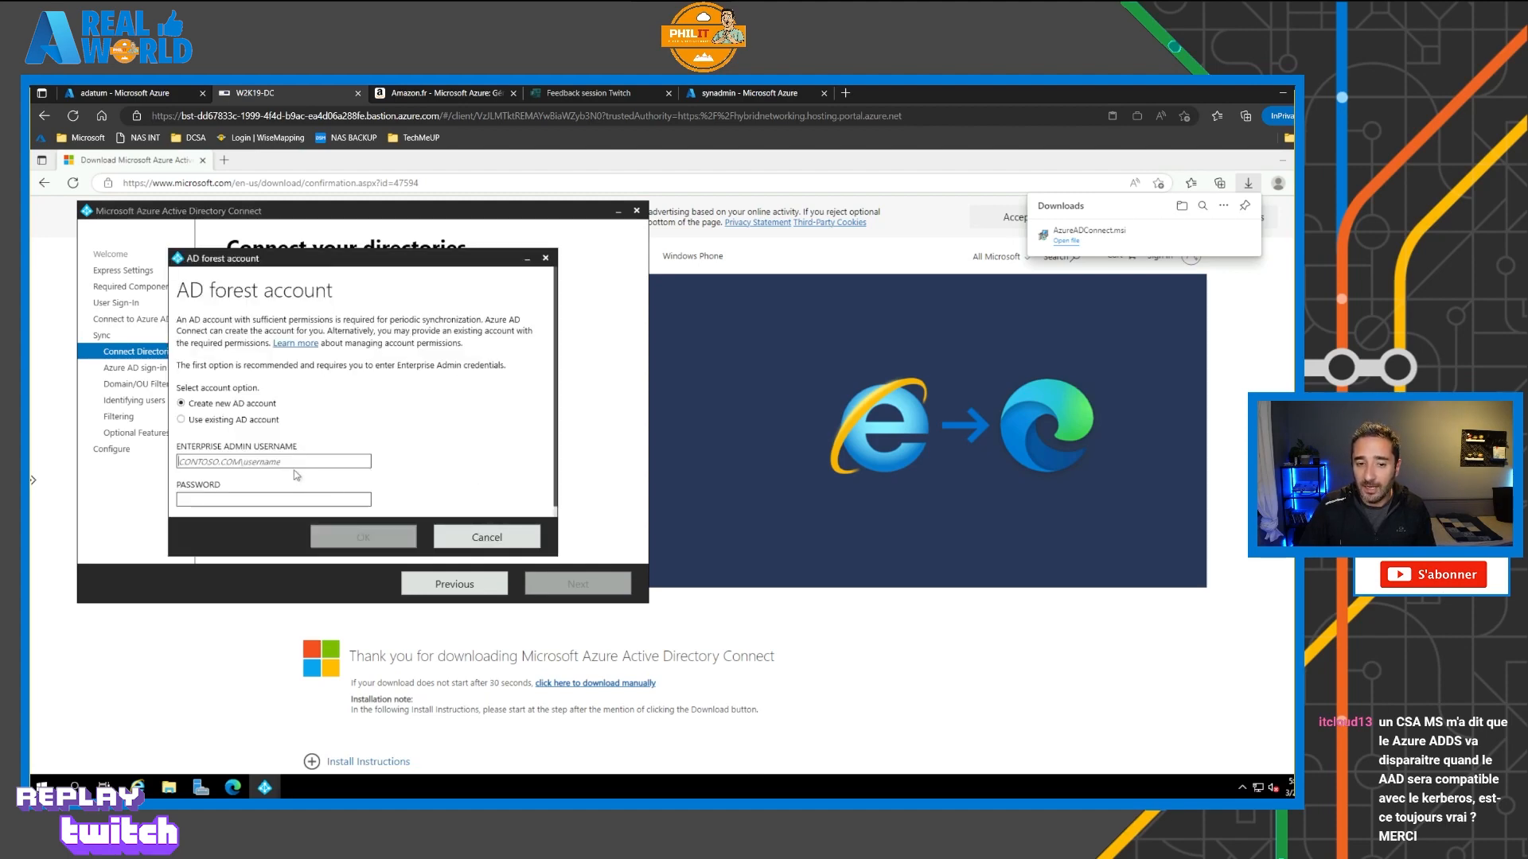
text(ad)
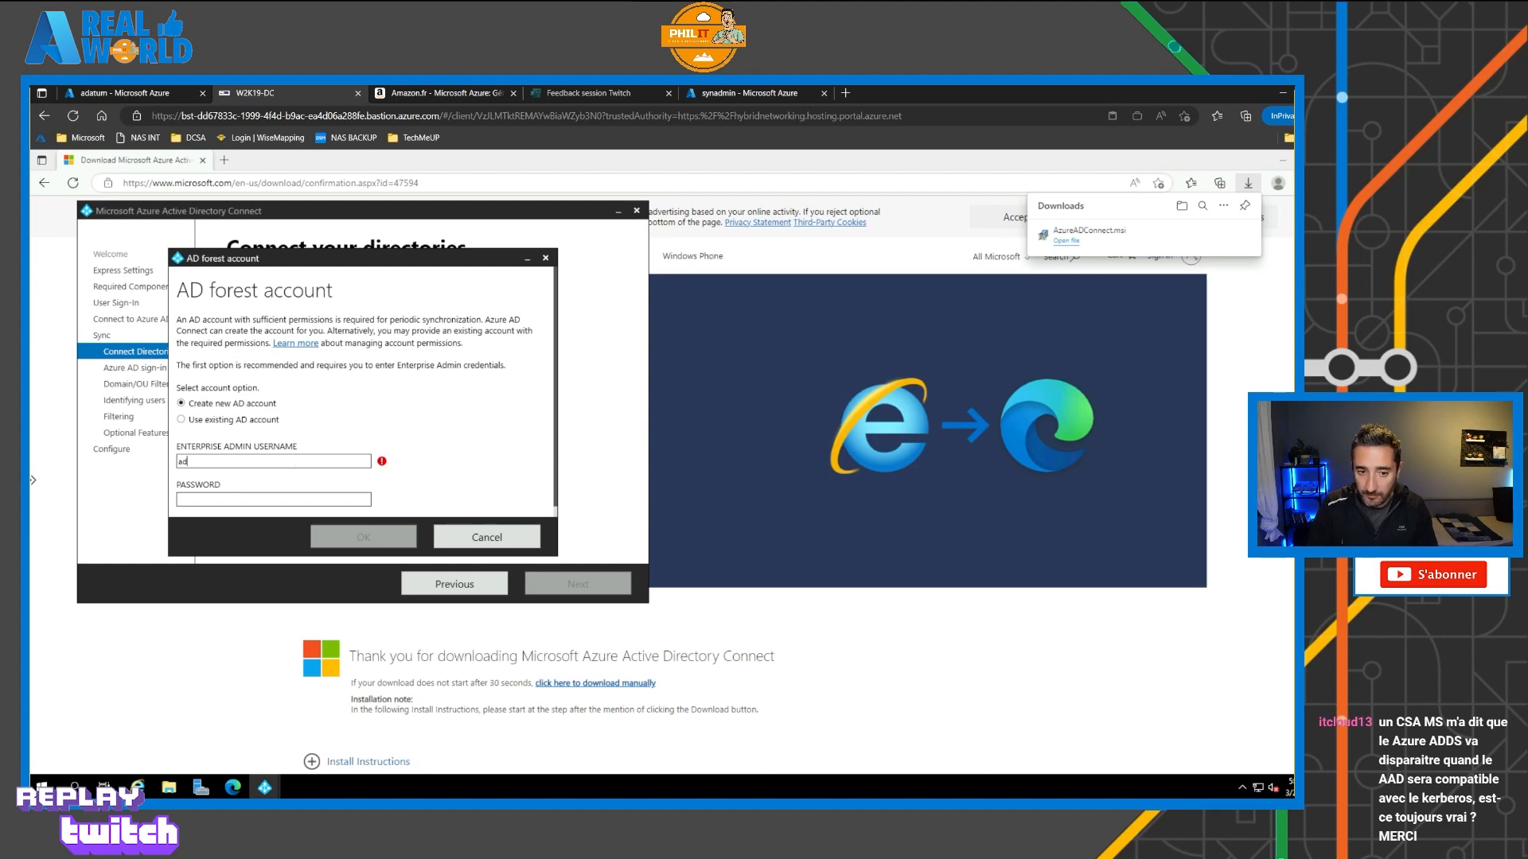
text(mintd)
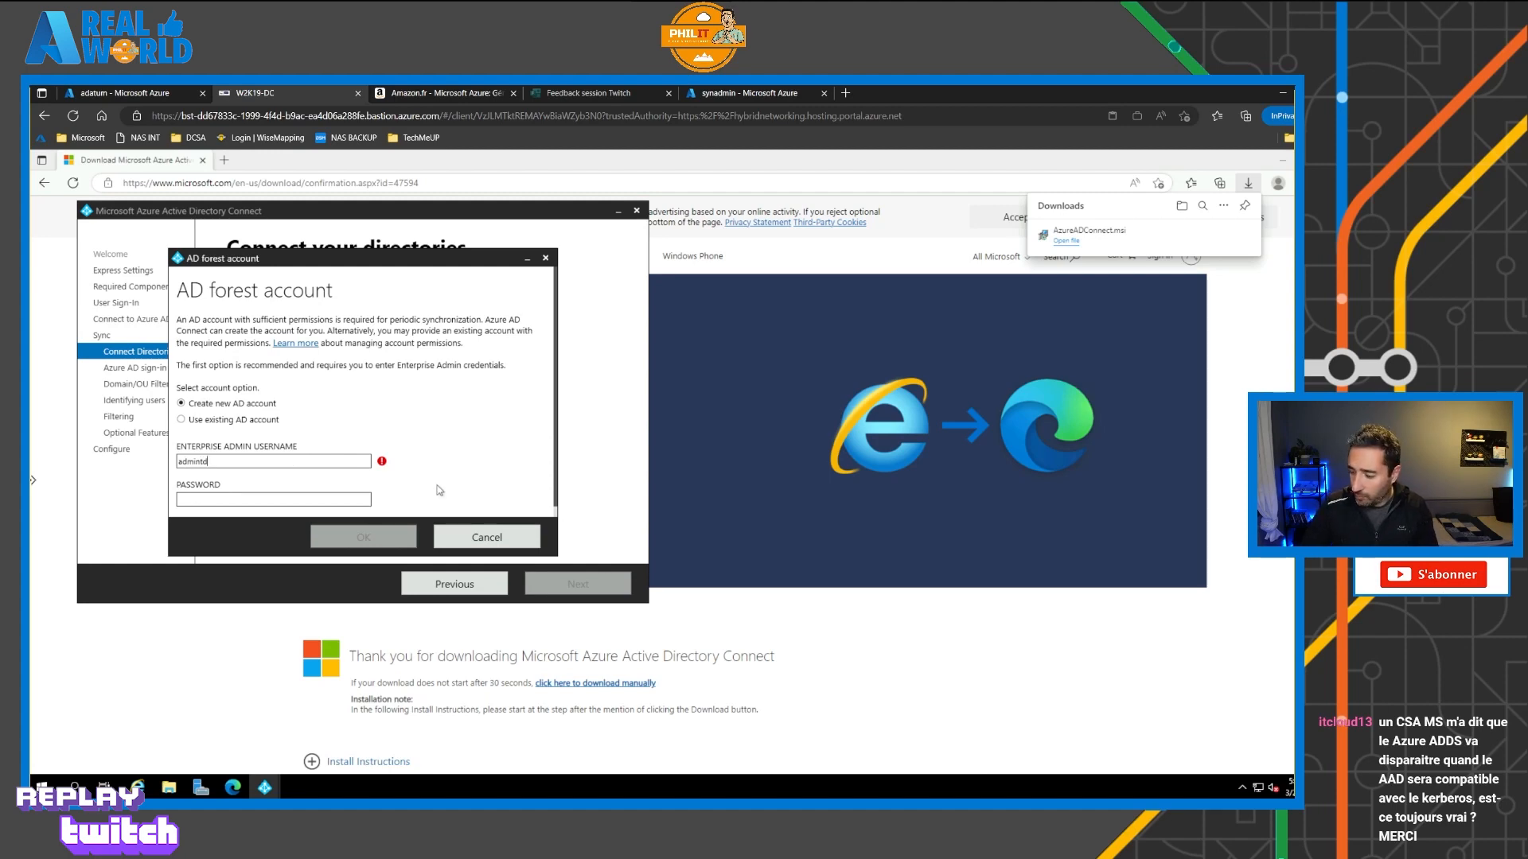
click(261, 499)
text(t)
key(BackSpace)
key(BackSpace)
key(BackSpace)
key(BackSpace)
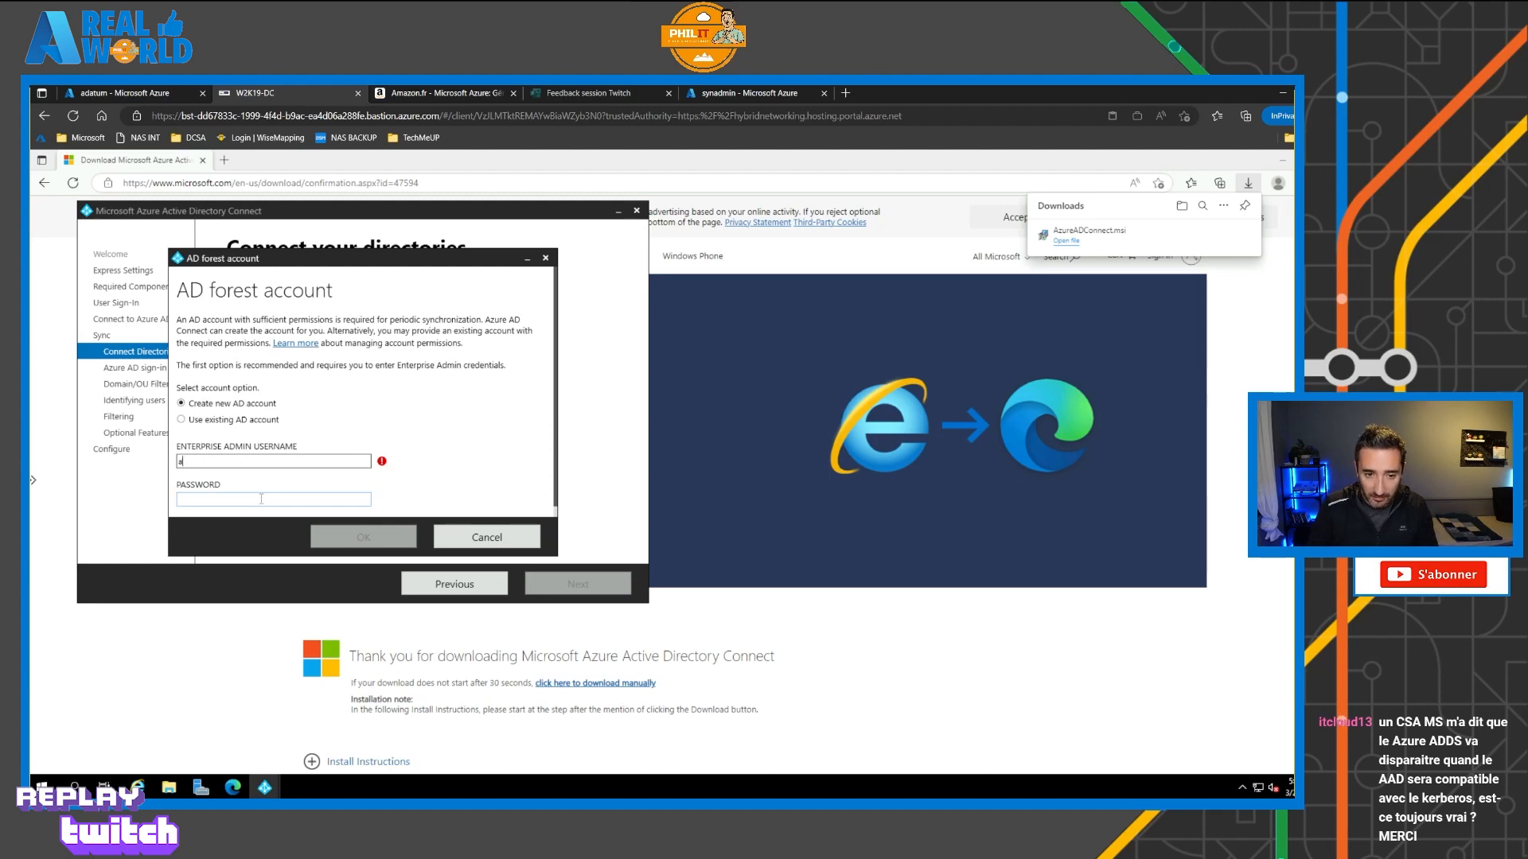
text(atum)
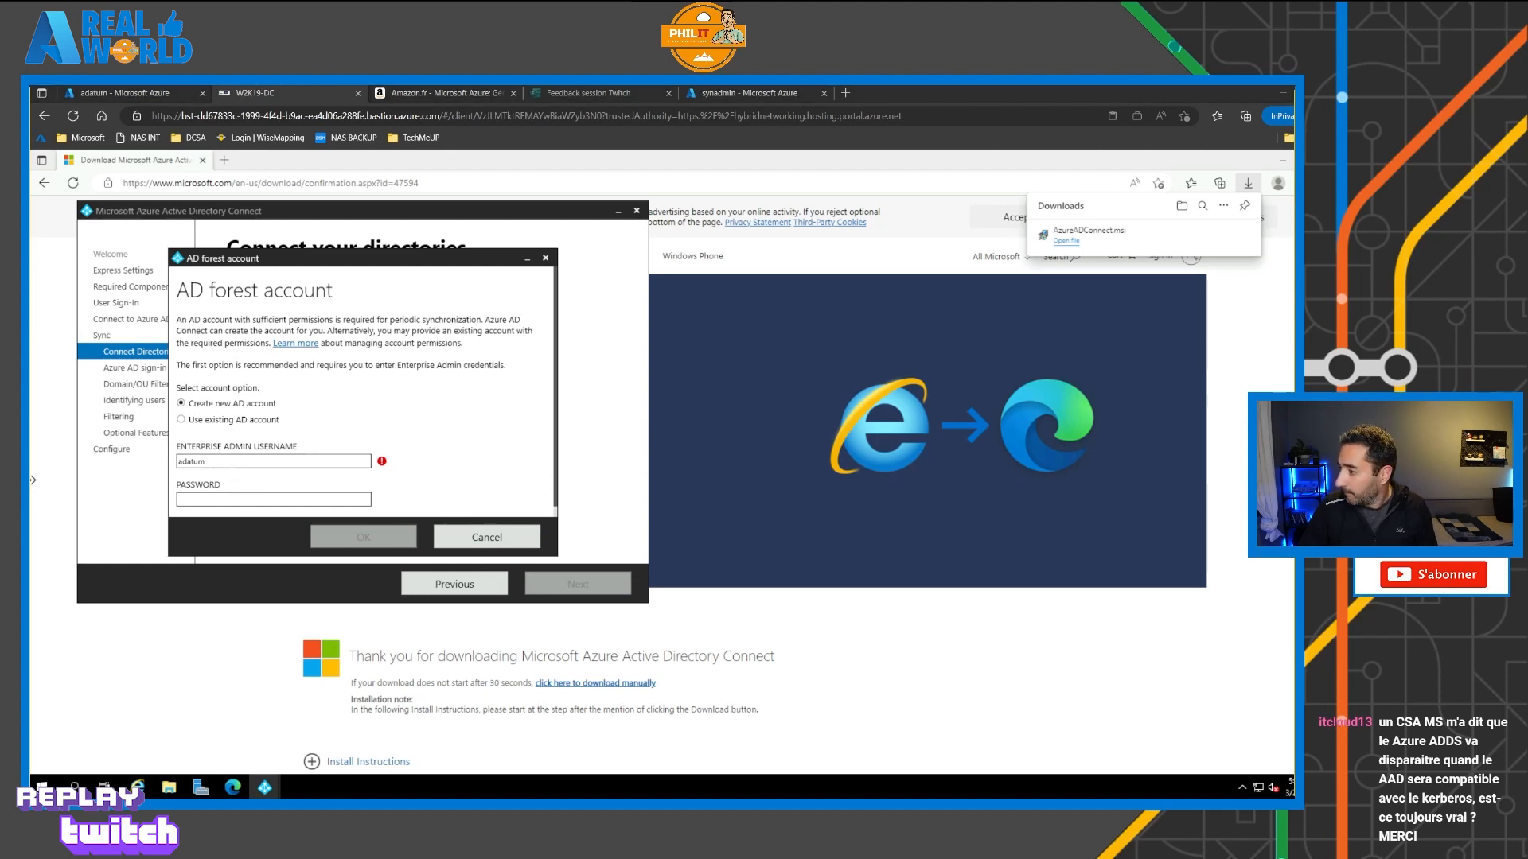
click(245, 464)
key(ctrl+a)
text(ADATUM\admintd)
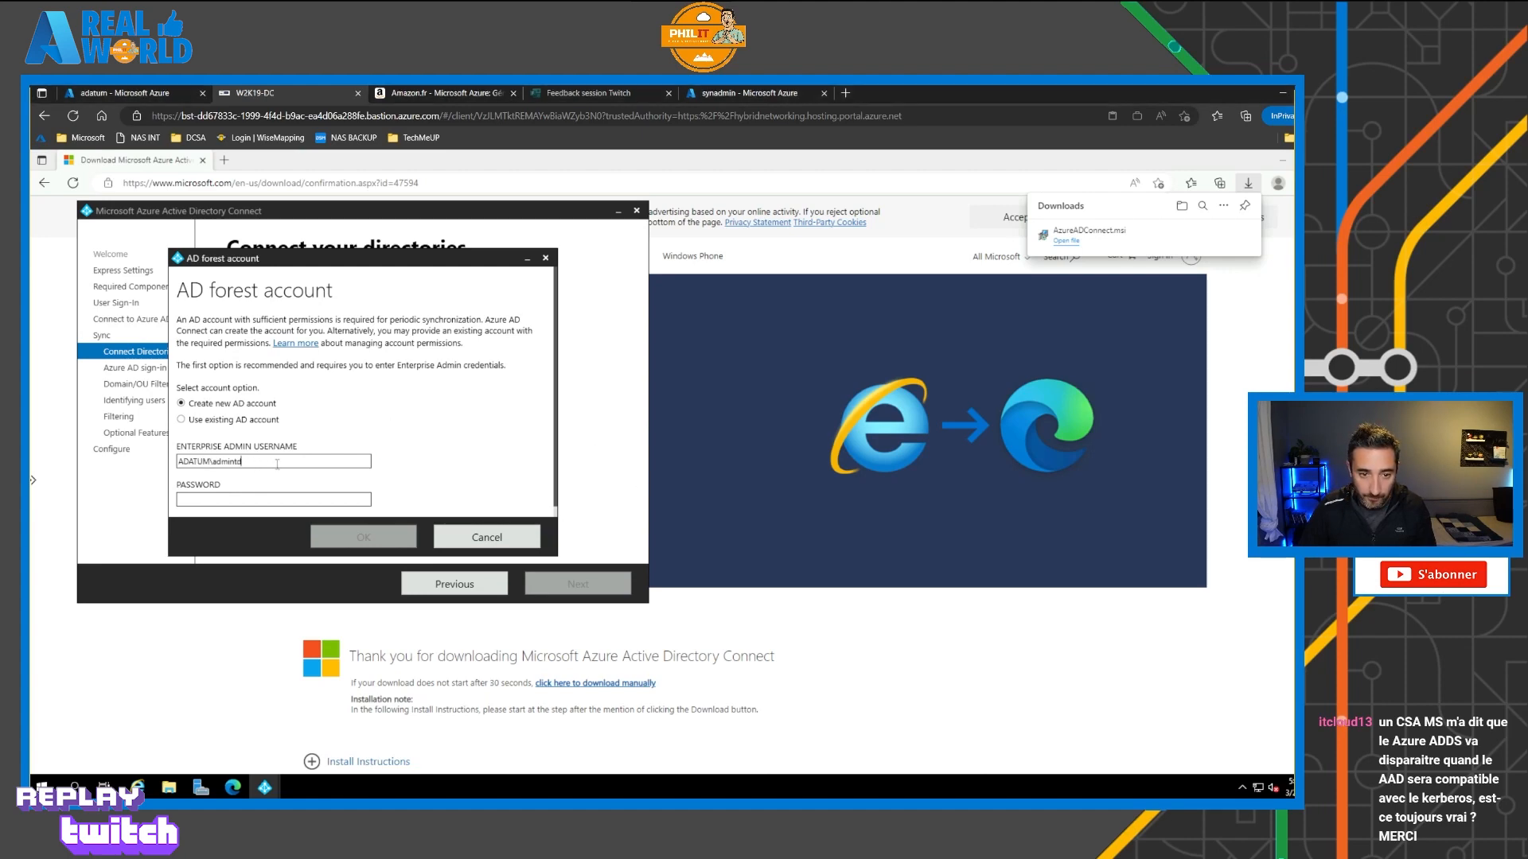
click(271, 500)
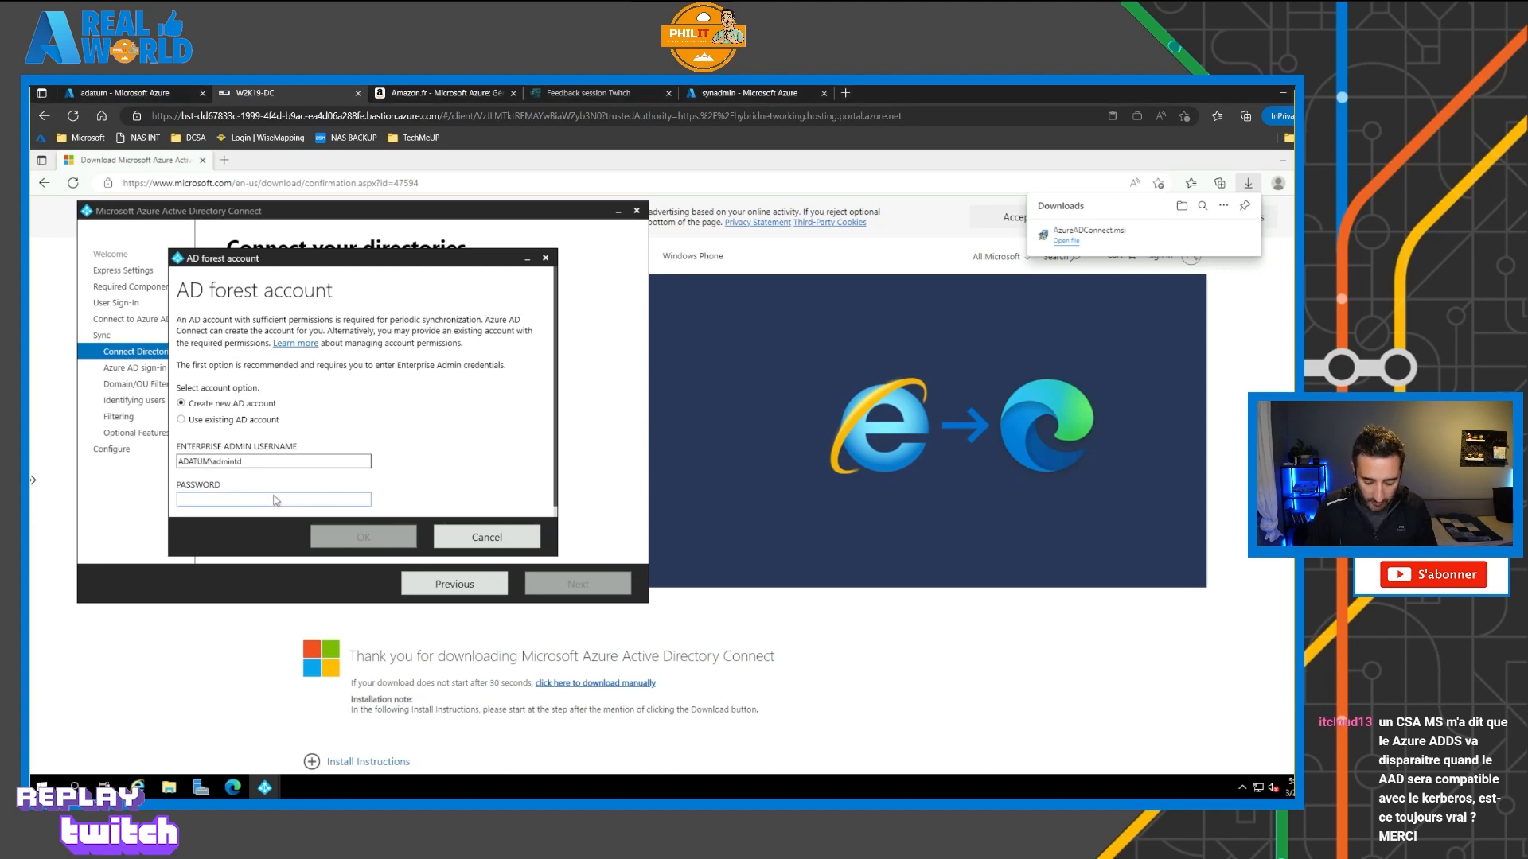
text(••••••••••)
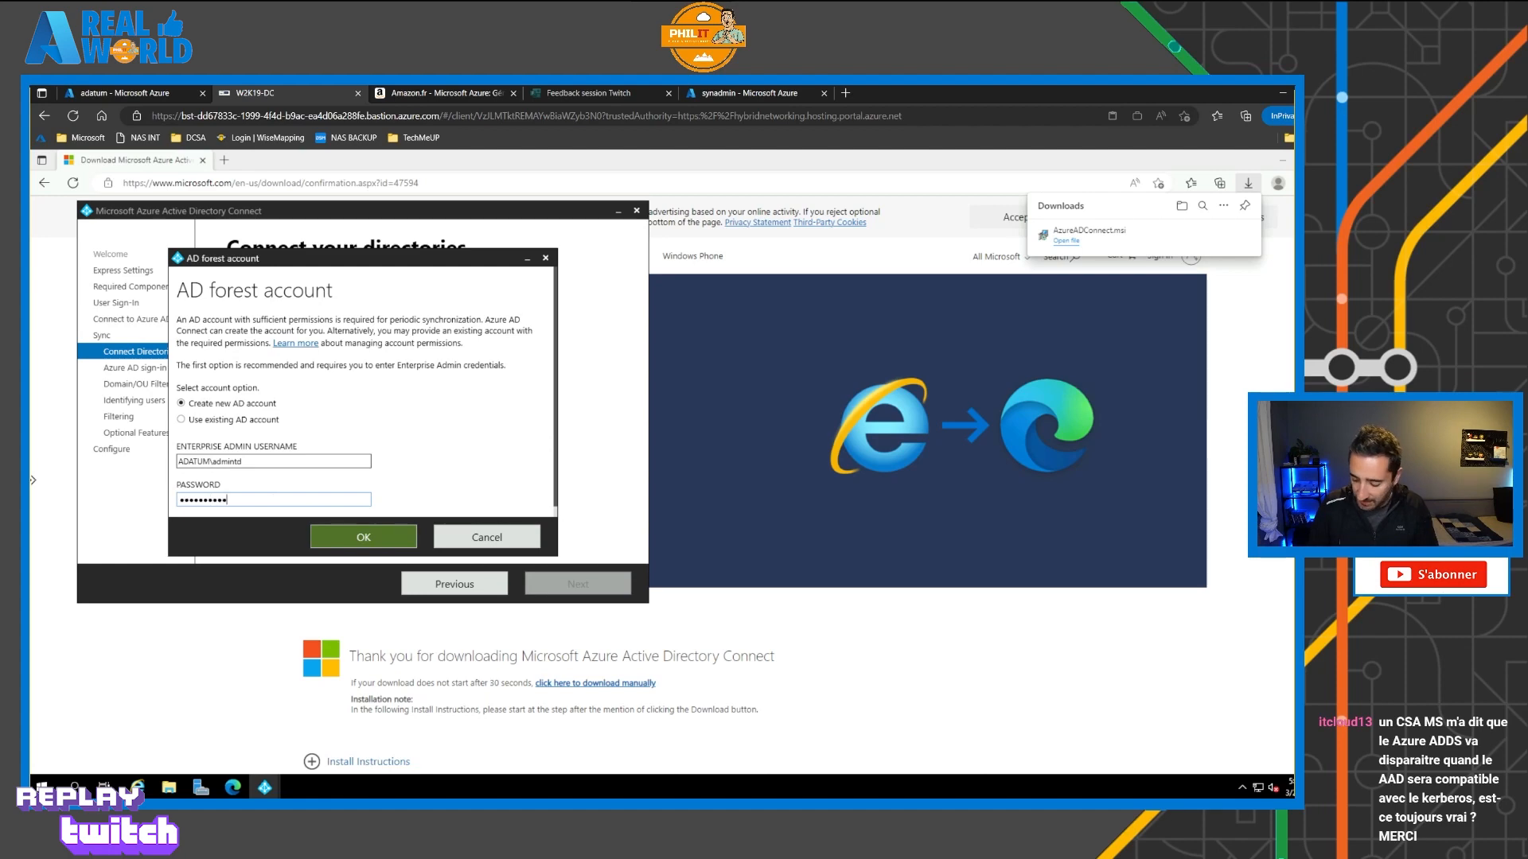
text(••)
key(Return)
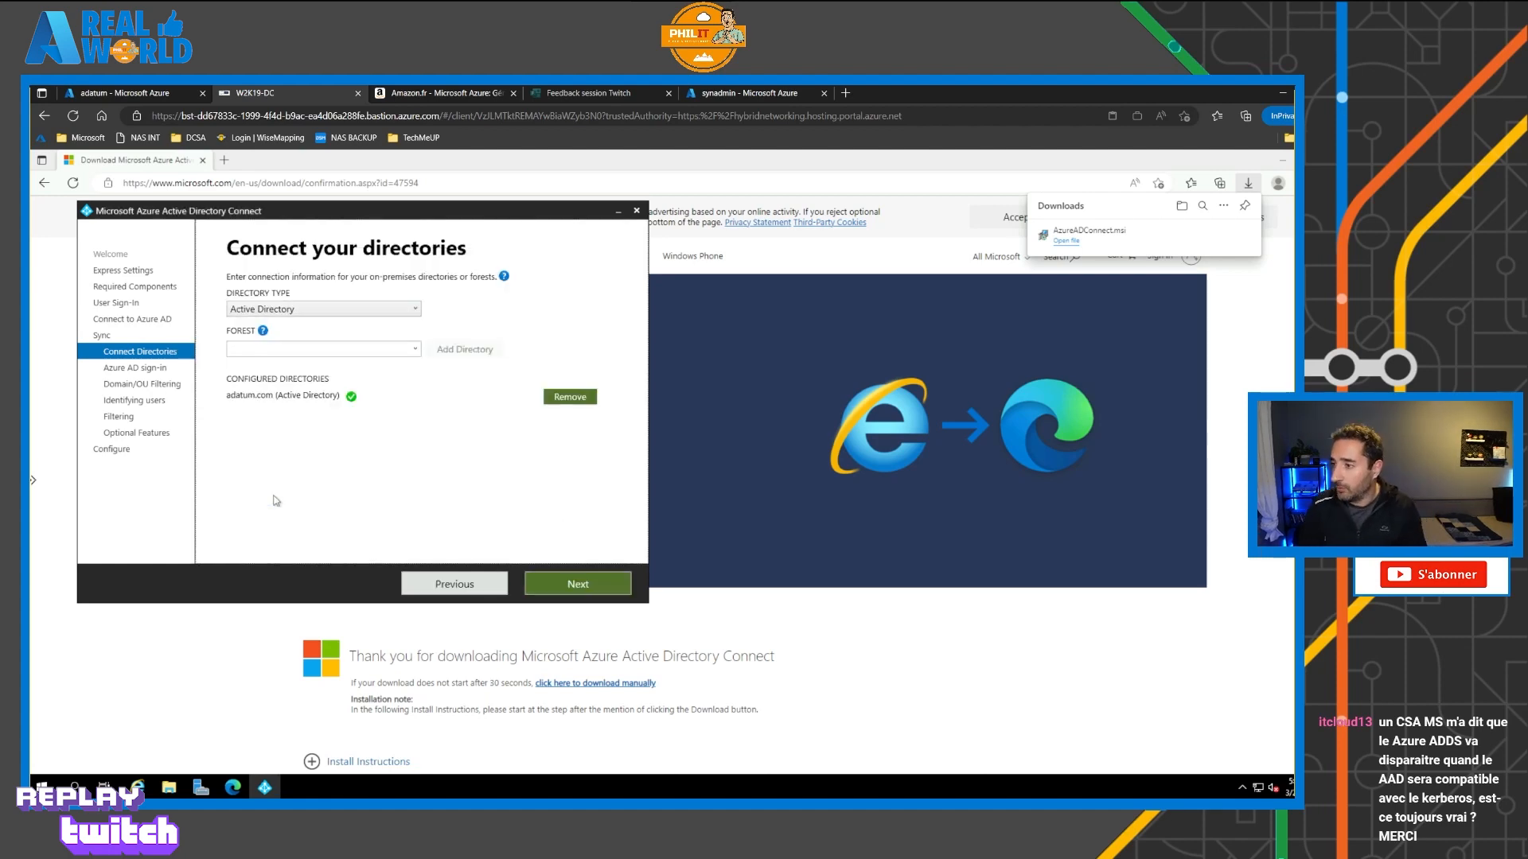
Step: Continue past Connect your directories with adatum.com configured
mouse_move(356, 402)
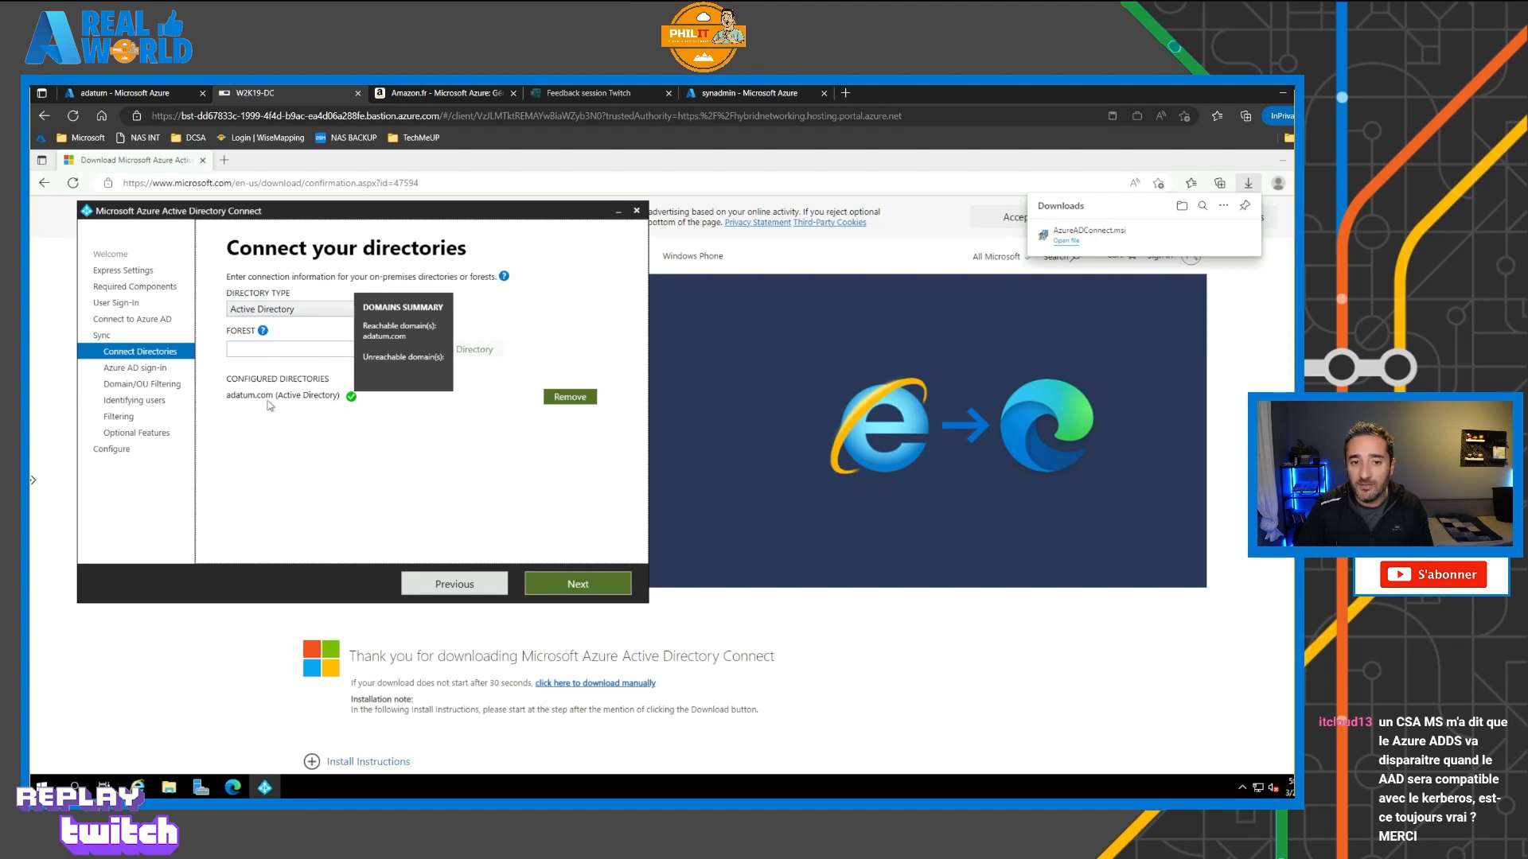
click(587, 588)
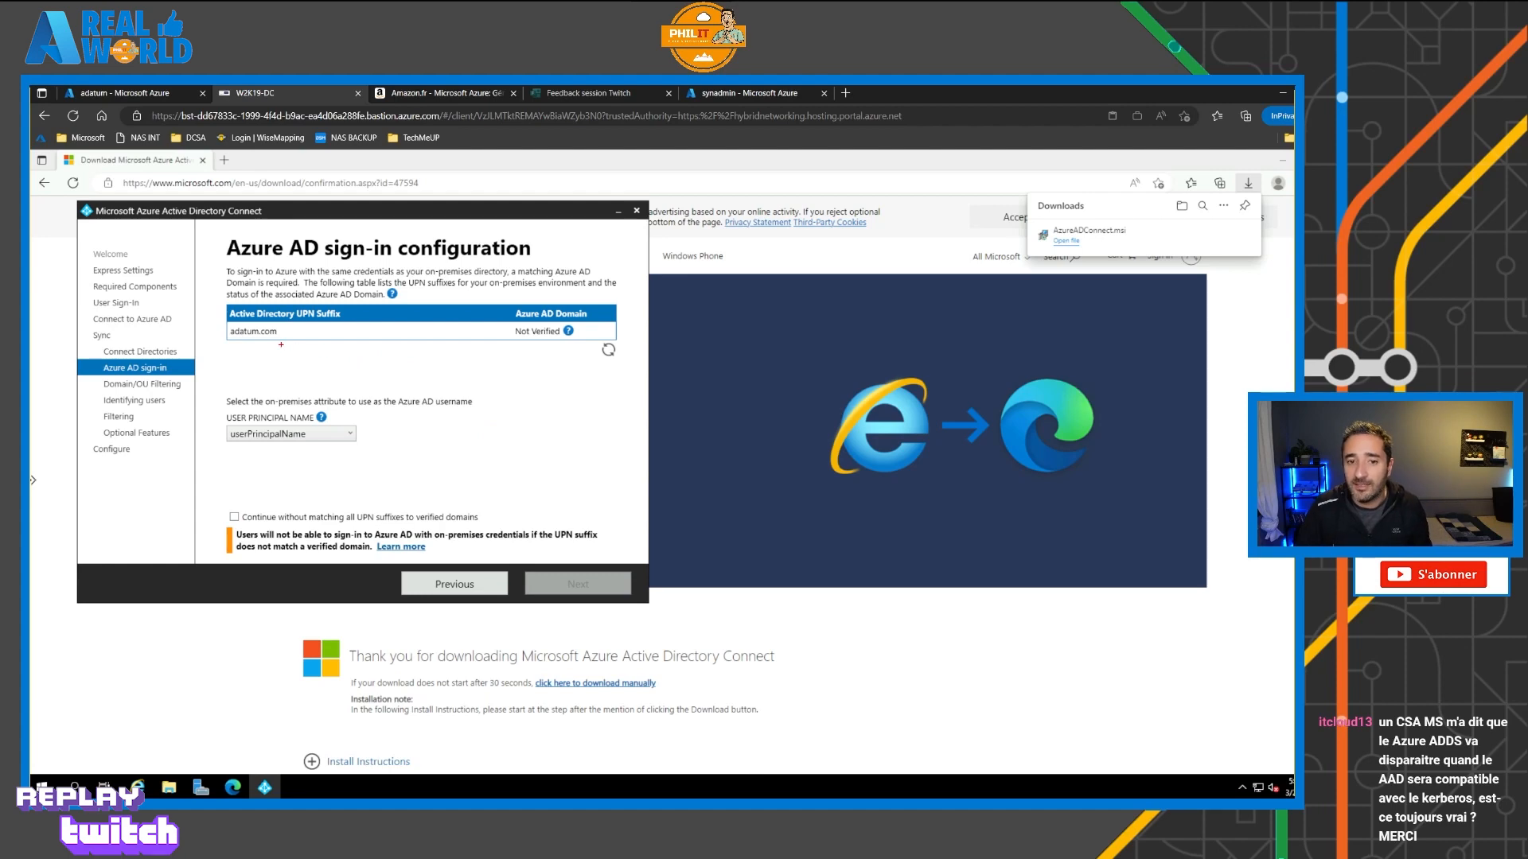
Step: Highlight the Not Verified adatum.com UPN suffix, then allow continuing without verified UPN suffixes
drag(281, 344, 324, 366)
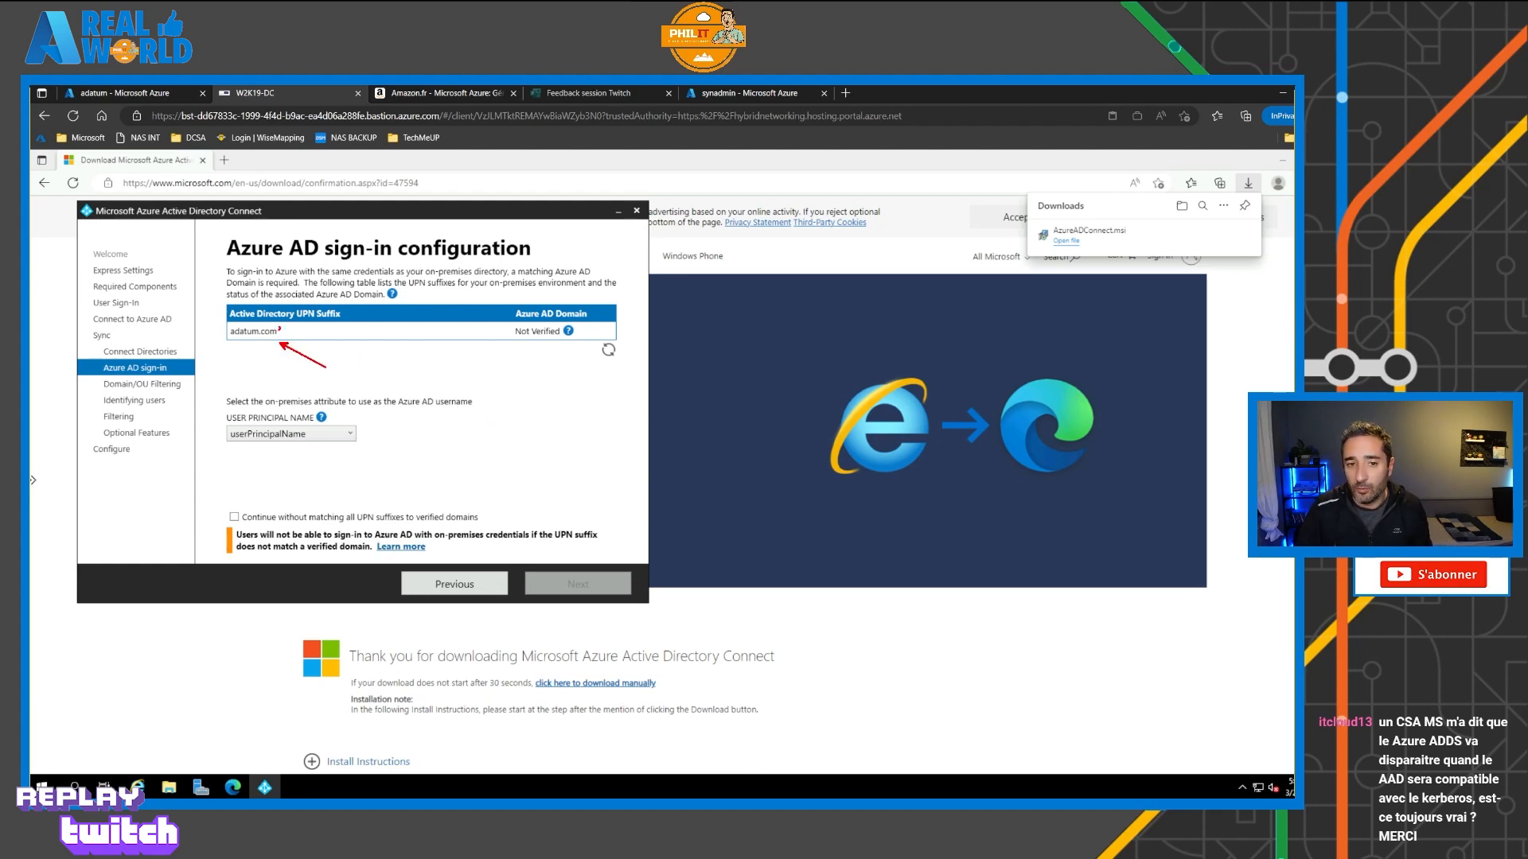
drag(229, 322, 254, 352)
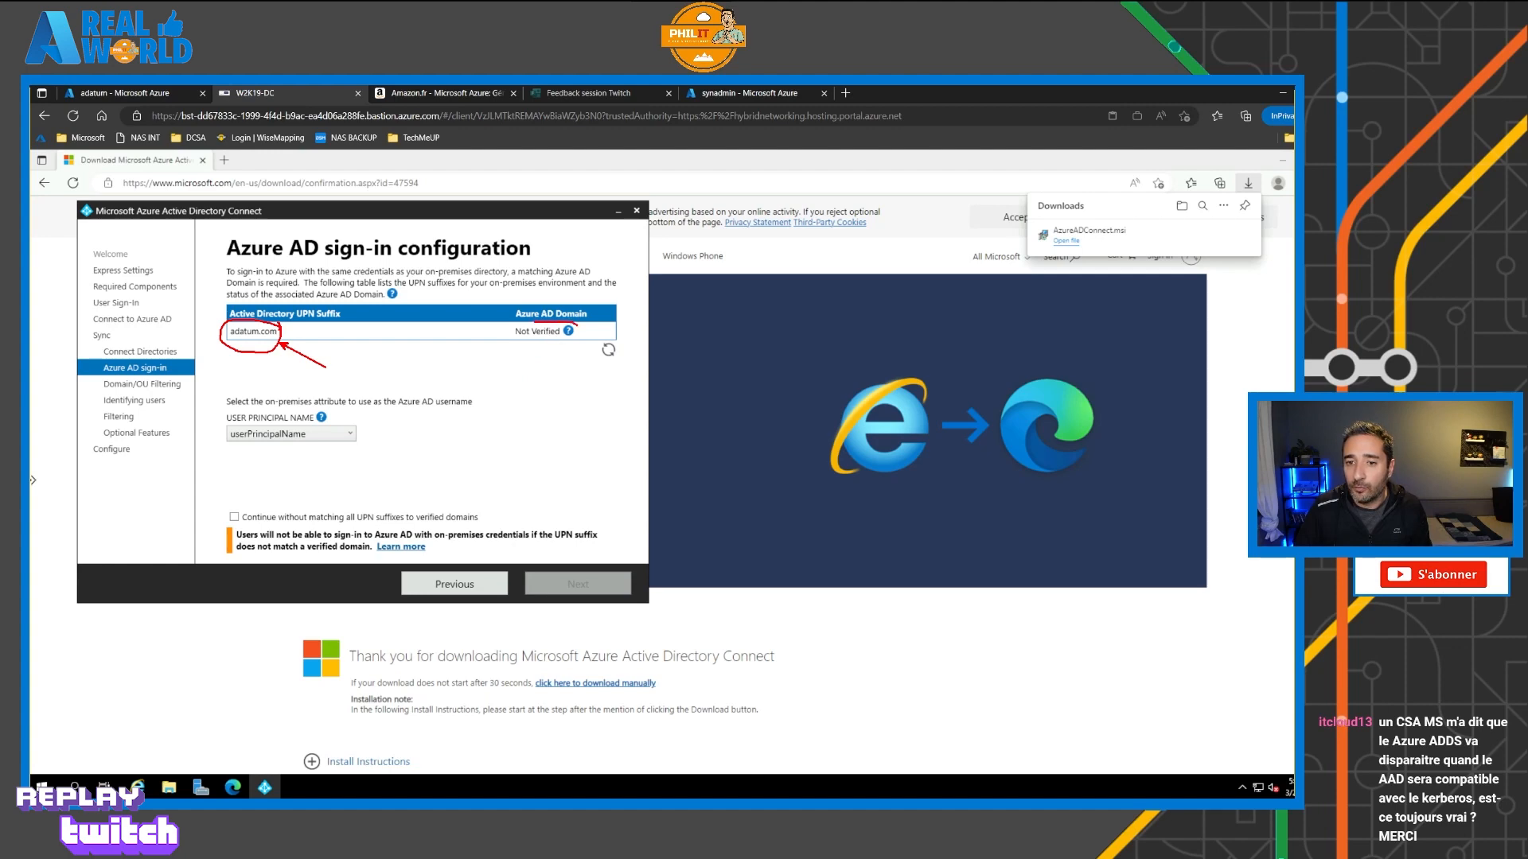
mouse_move(508, 342)
mouse_down()
mouse_move(574, 329)
mouse_move(589, 284)
mouse_up()
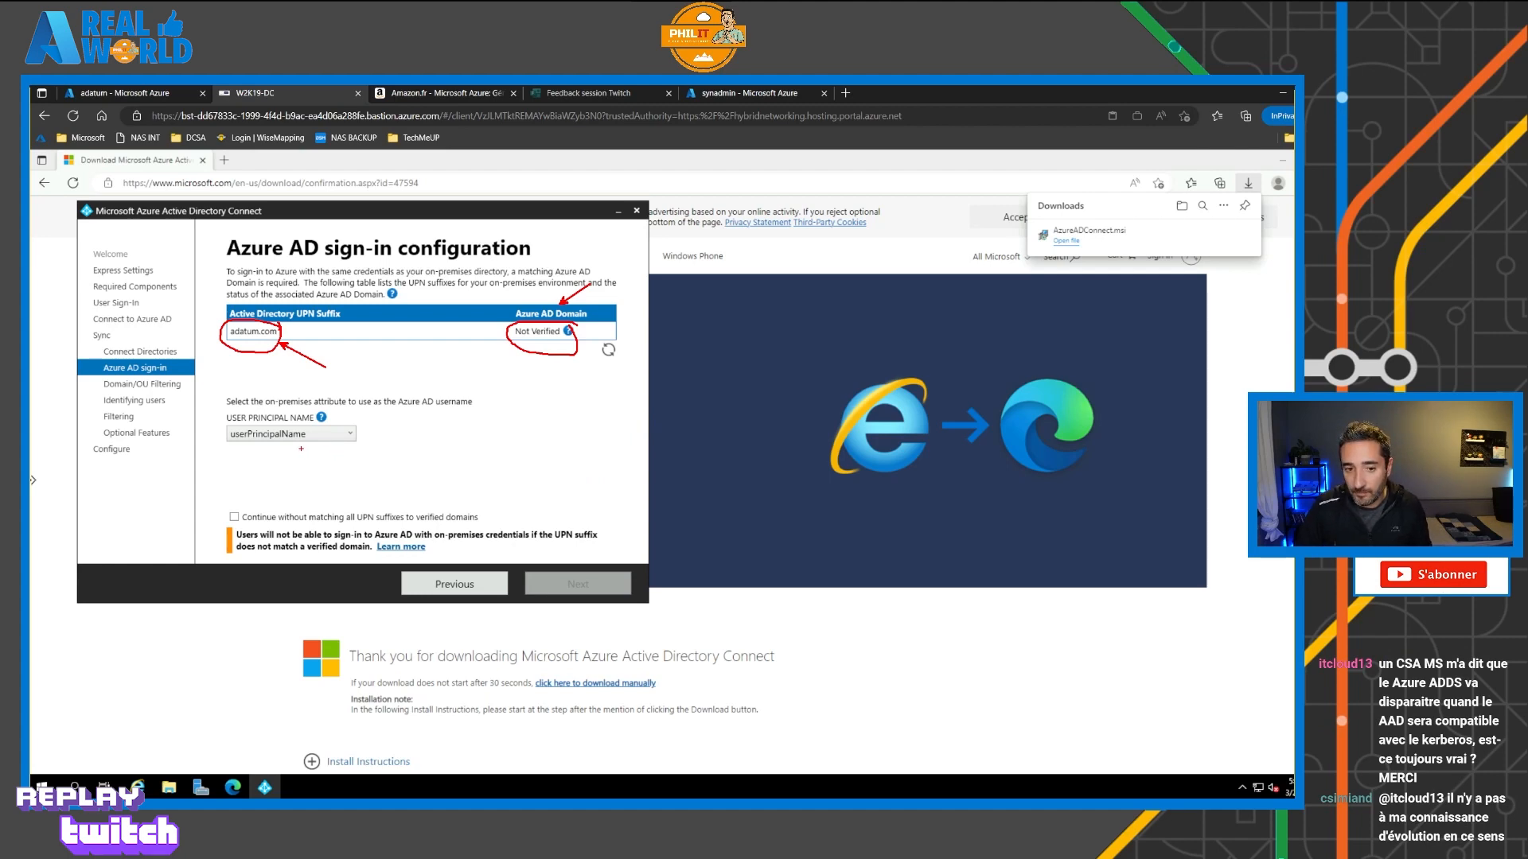
drag(293, 445, 314, 471)
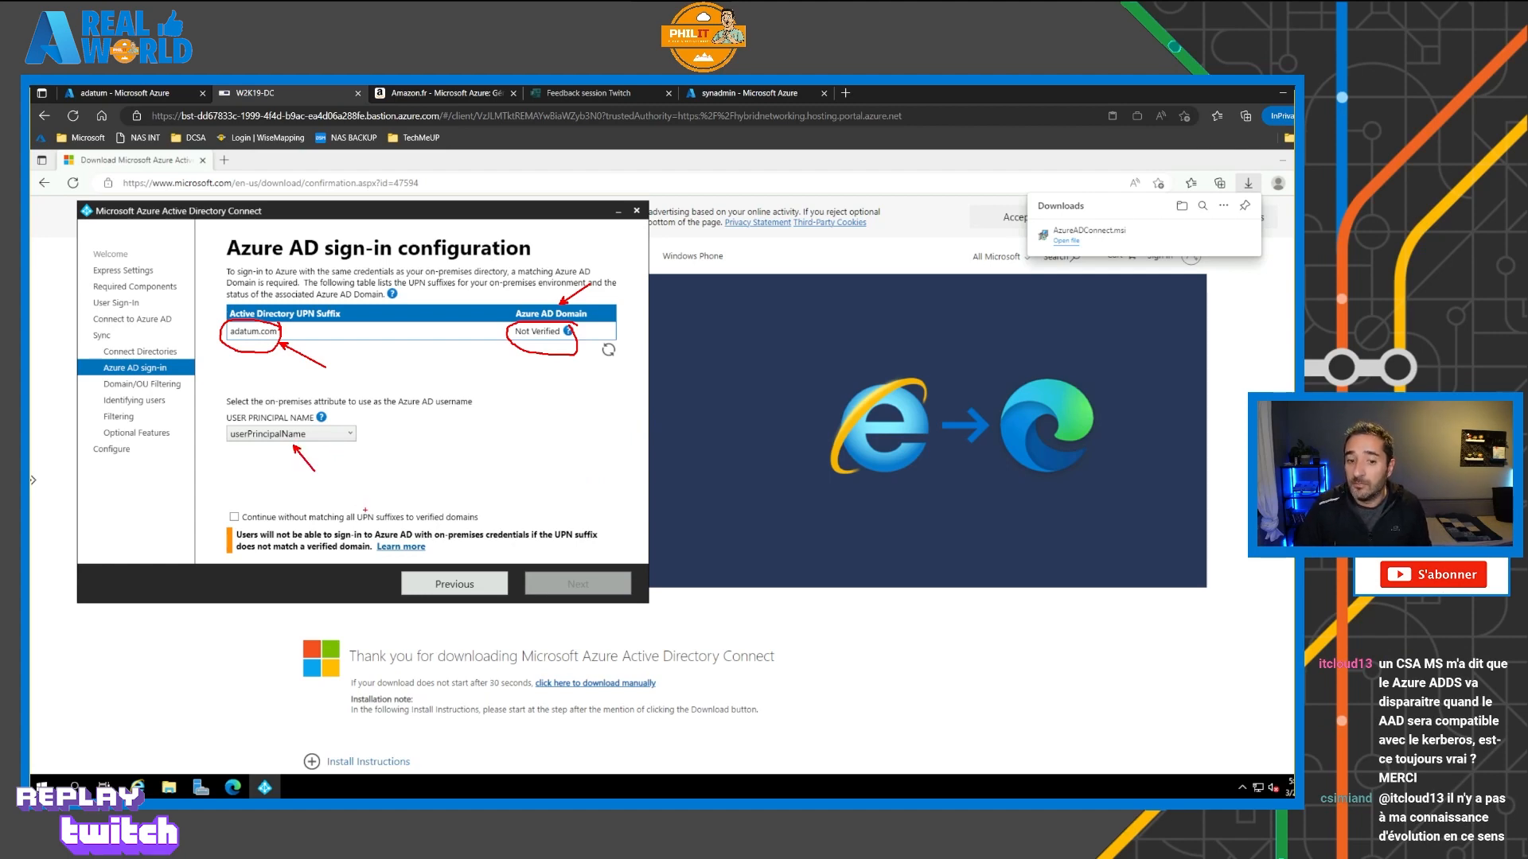
key(Escape)
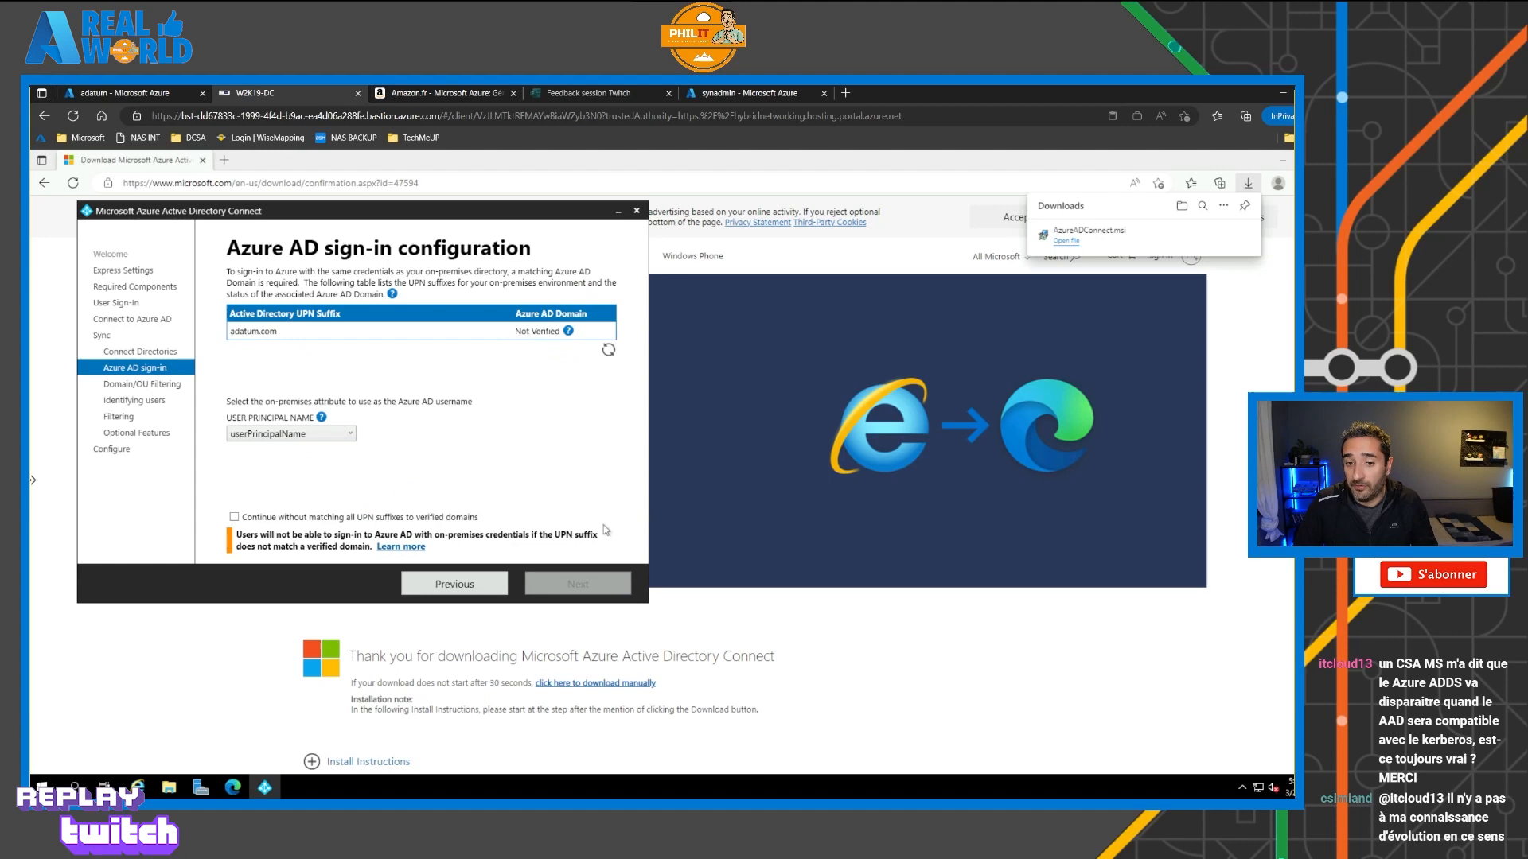
click(422, 523)
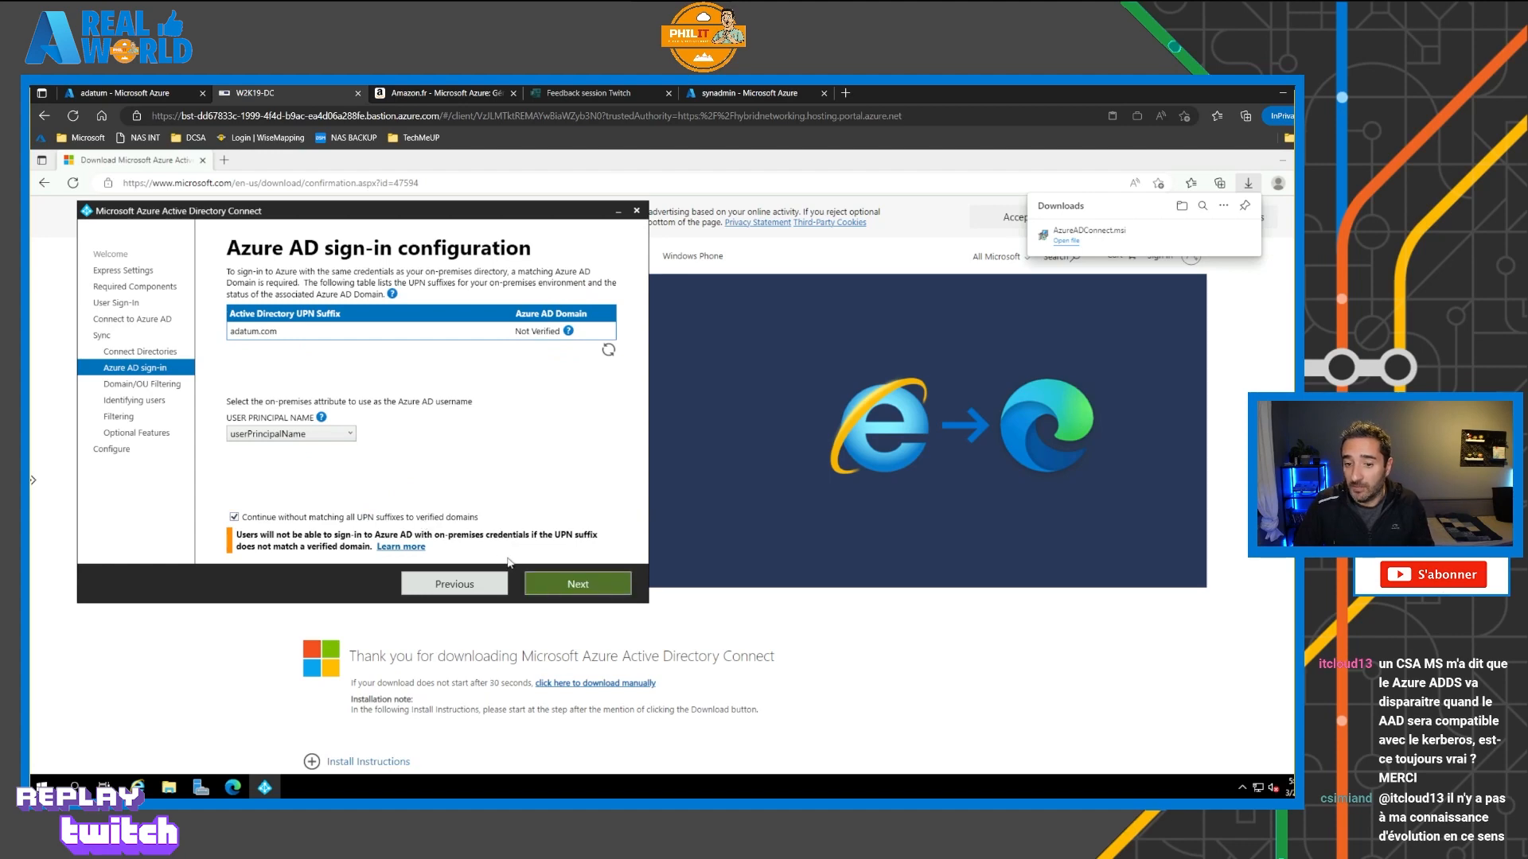
click(581, 586)
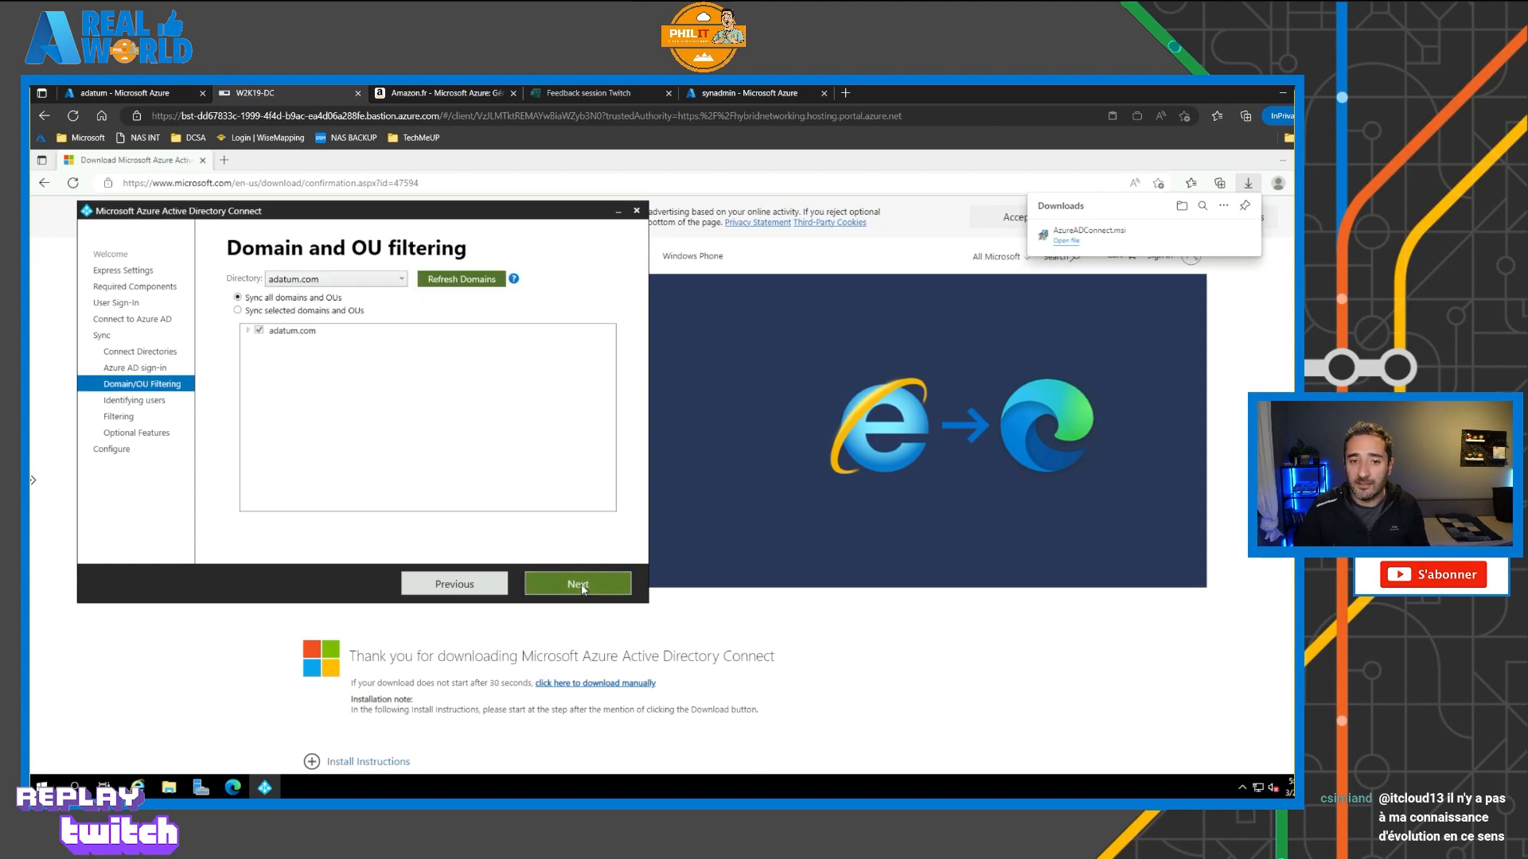
Step: Sync only the tosync OU of adatum.com via Sync selected domains and OUs
click(237, 312)
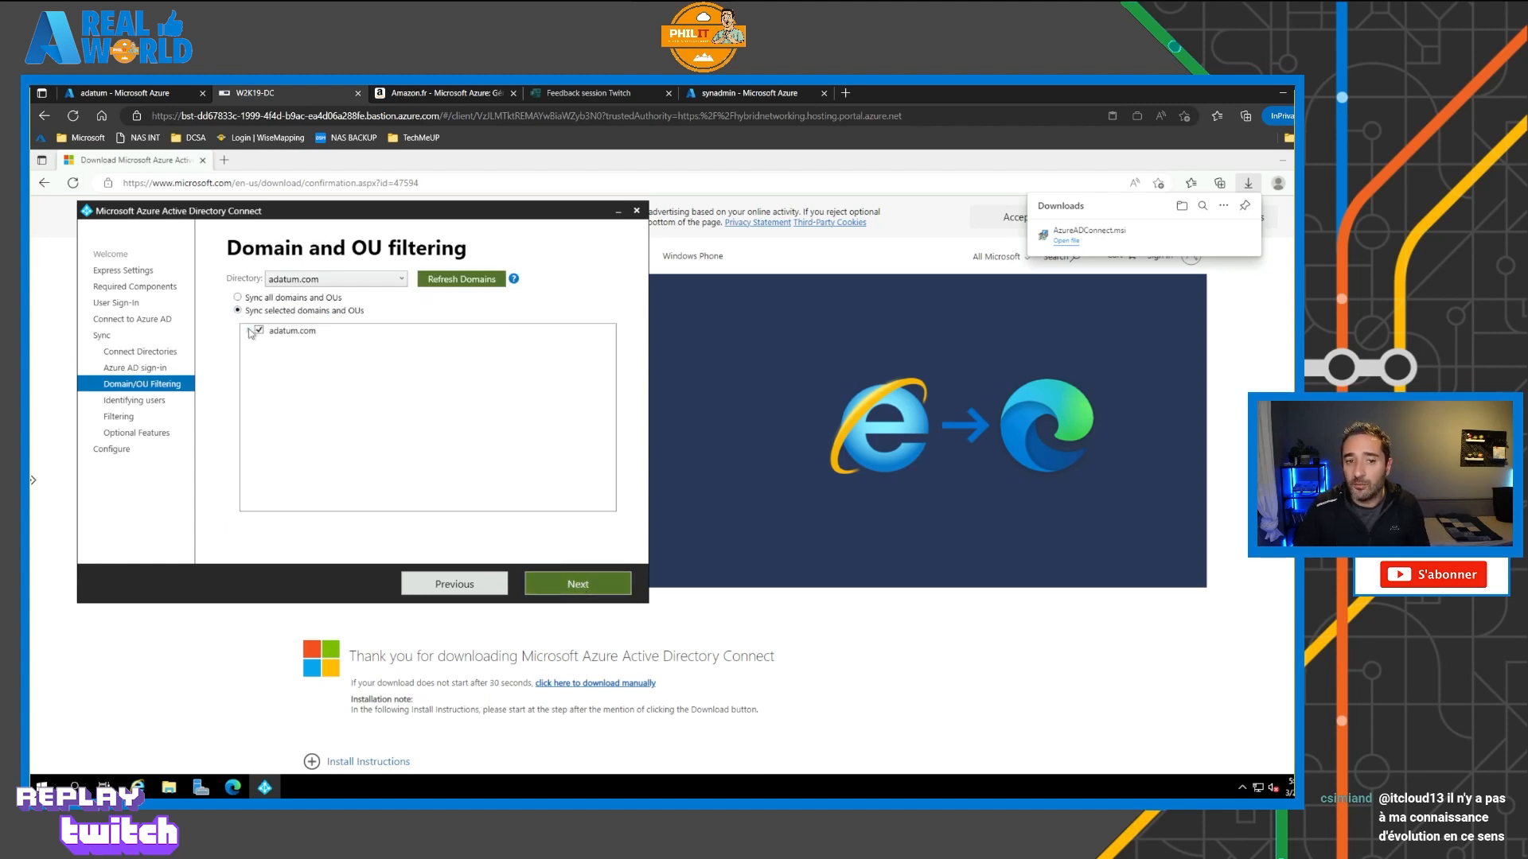
click(248, 331)
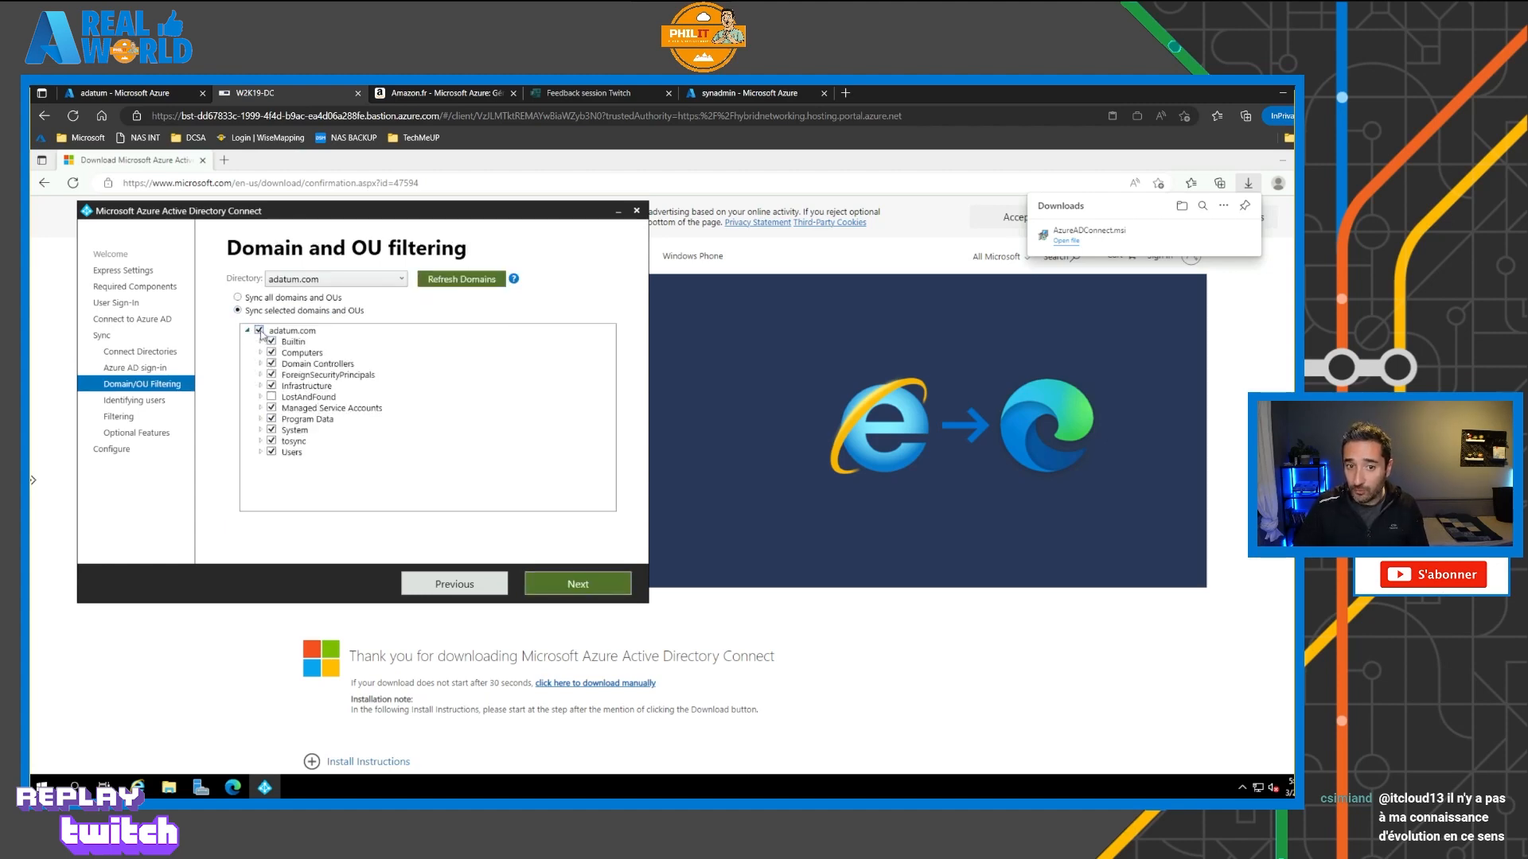
click(260, 331)
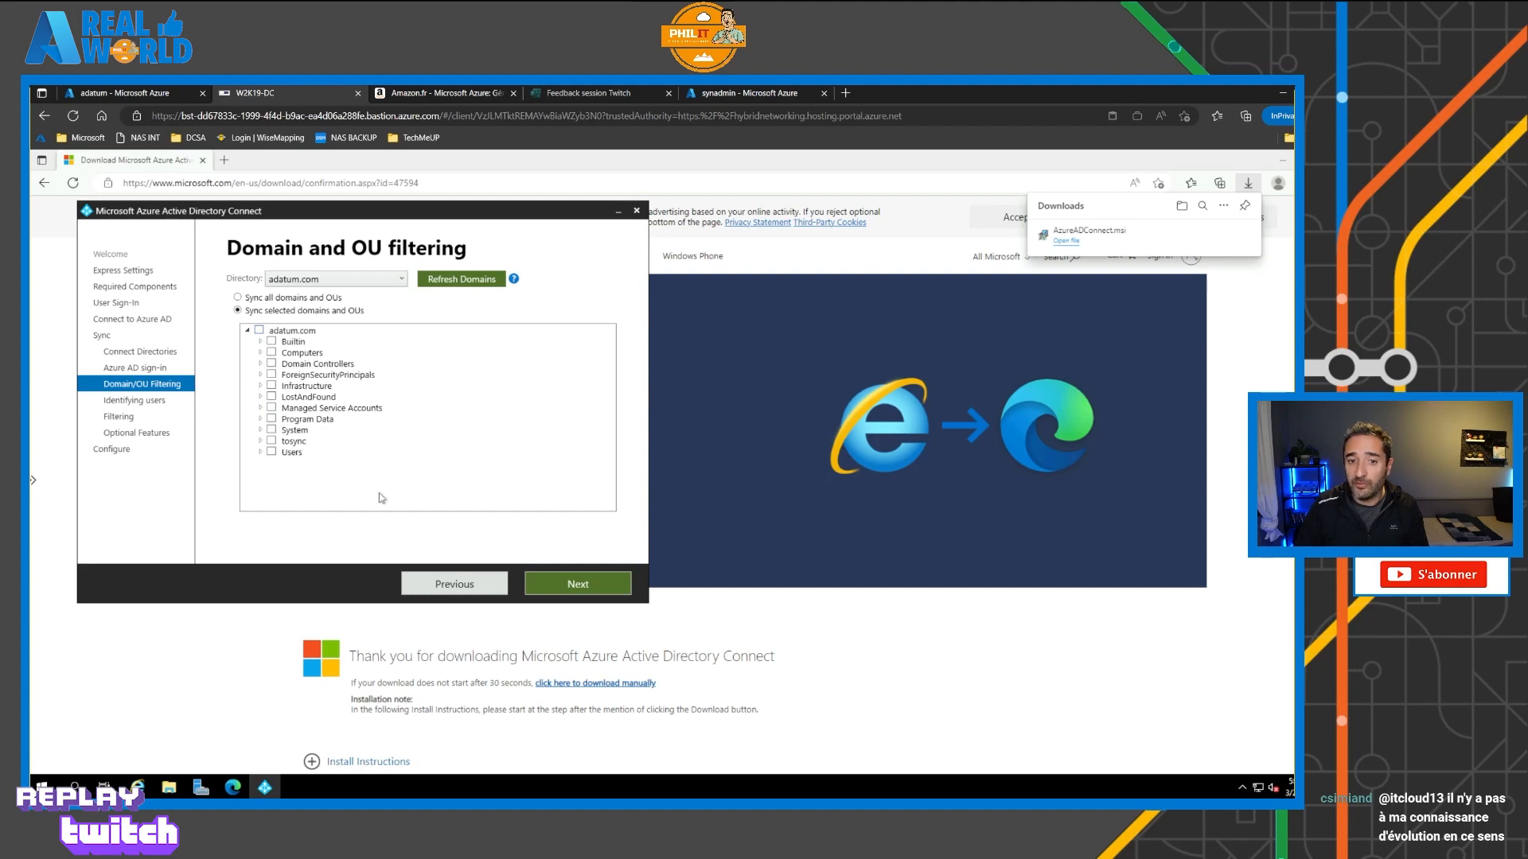
click(271, 442)
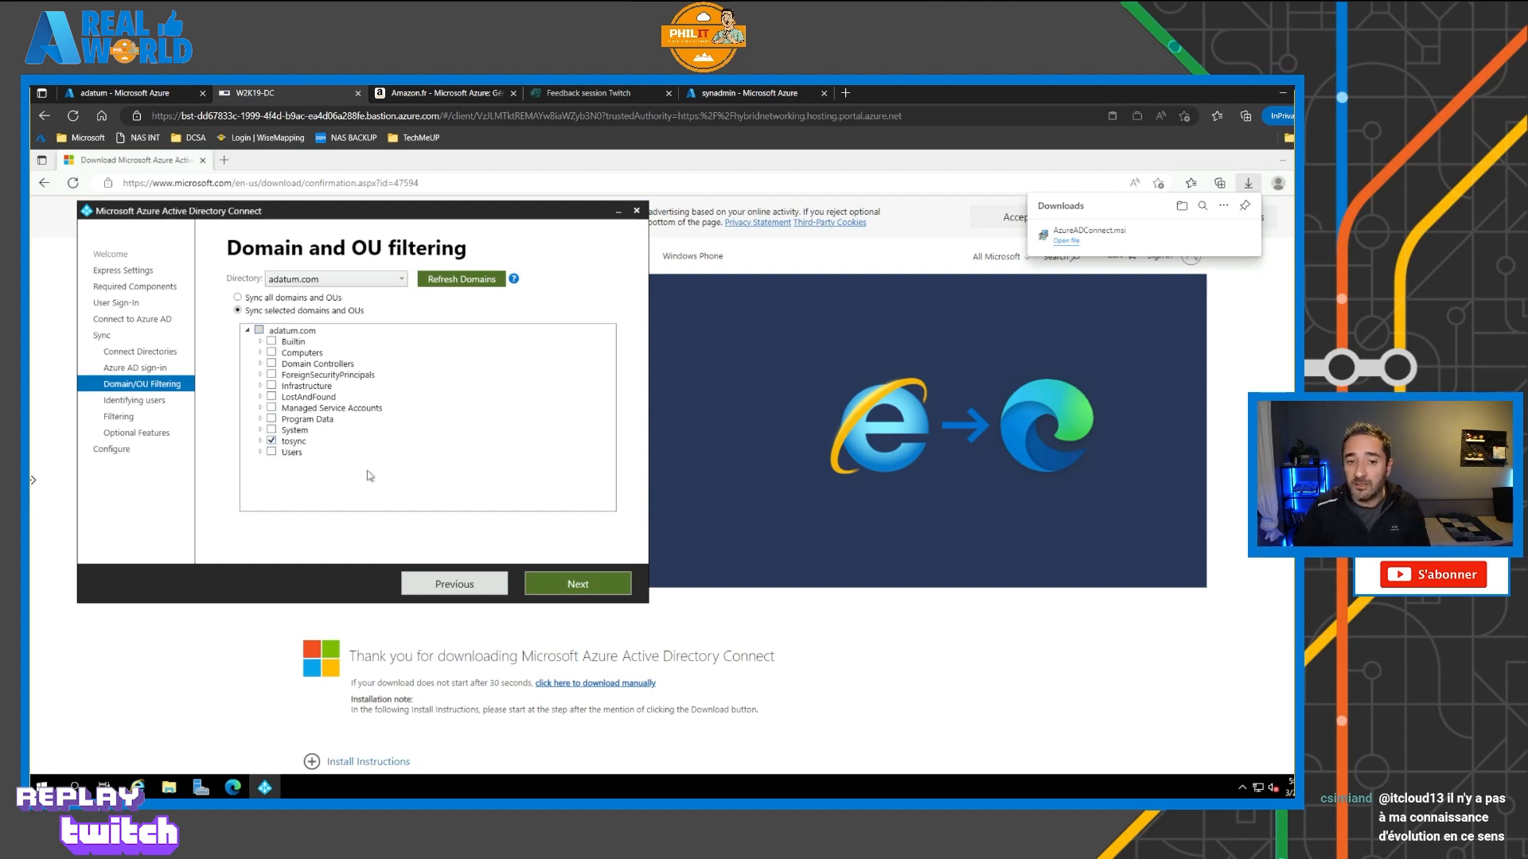
click(579, 585)
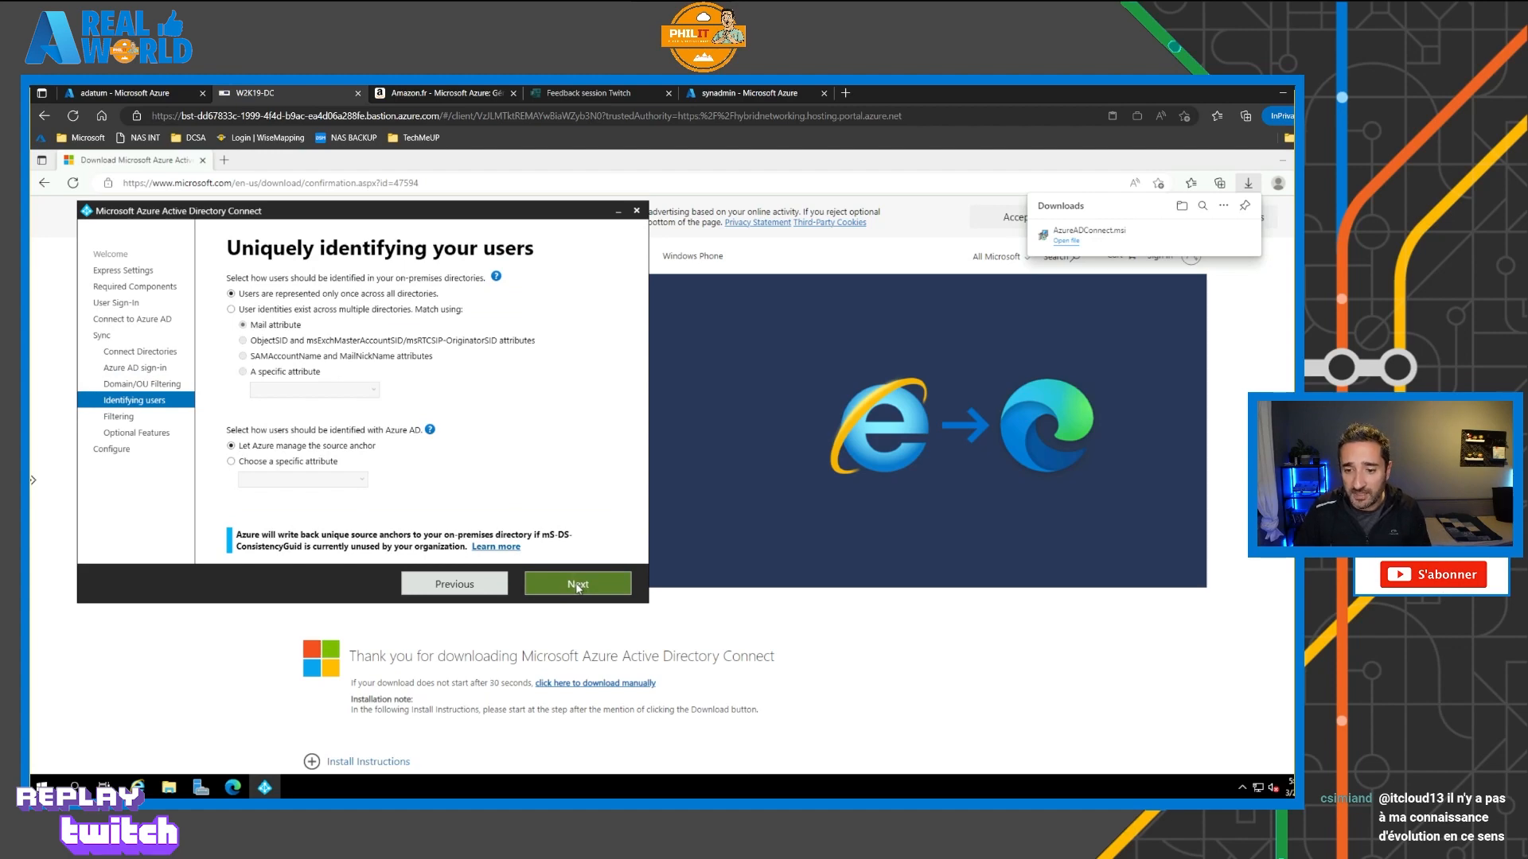
Step: Keep the default user identification and sync all users and devices
click(578, 586)
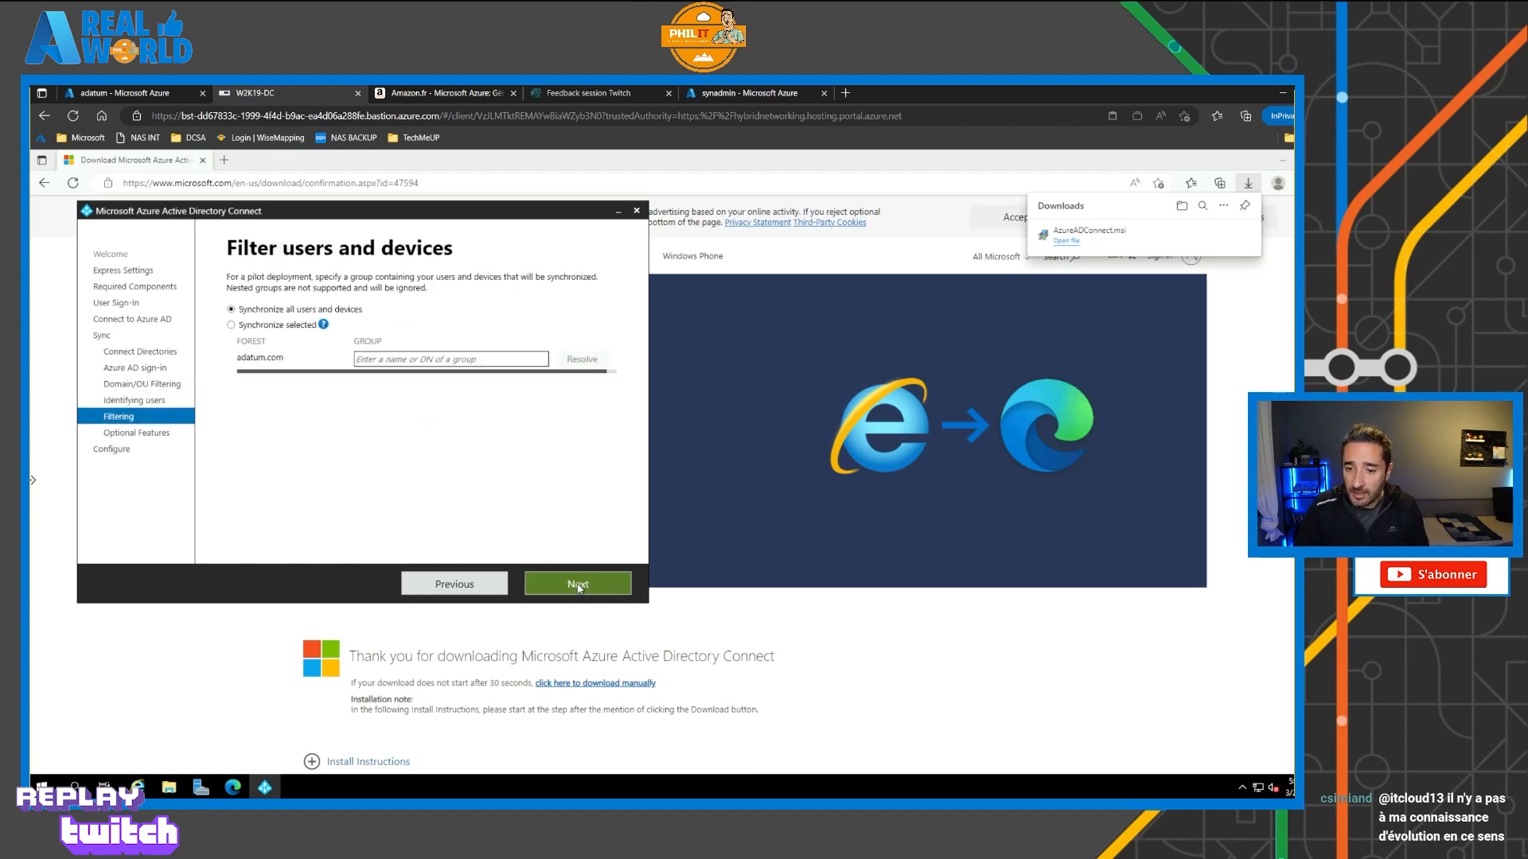
click(579, 585)
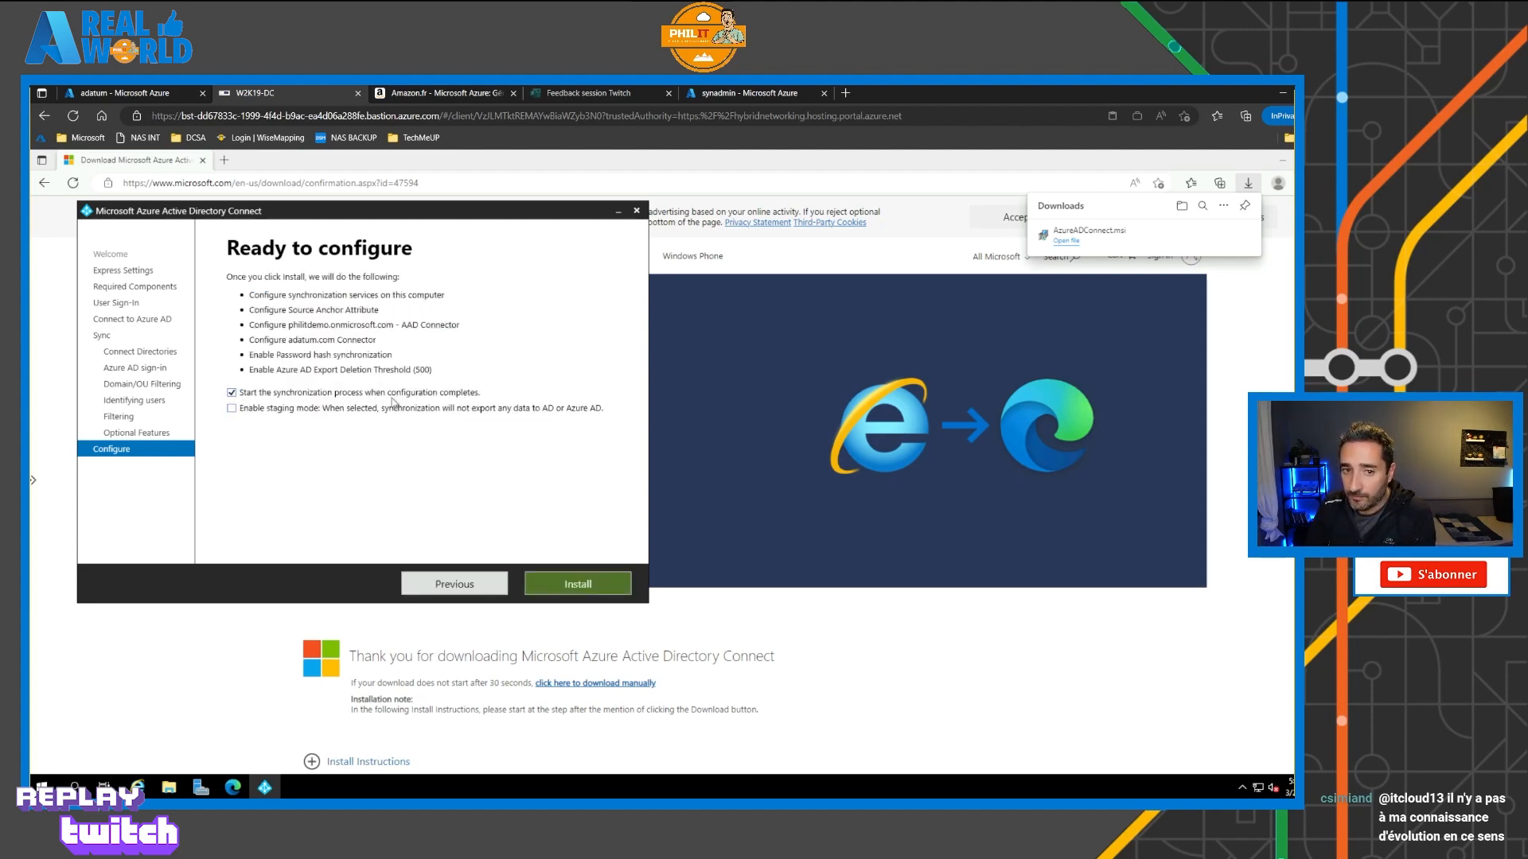
Step: Install the configuration with the first synchronization starting on completion
click(578, 584)
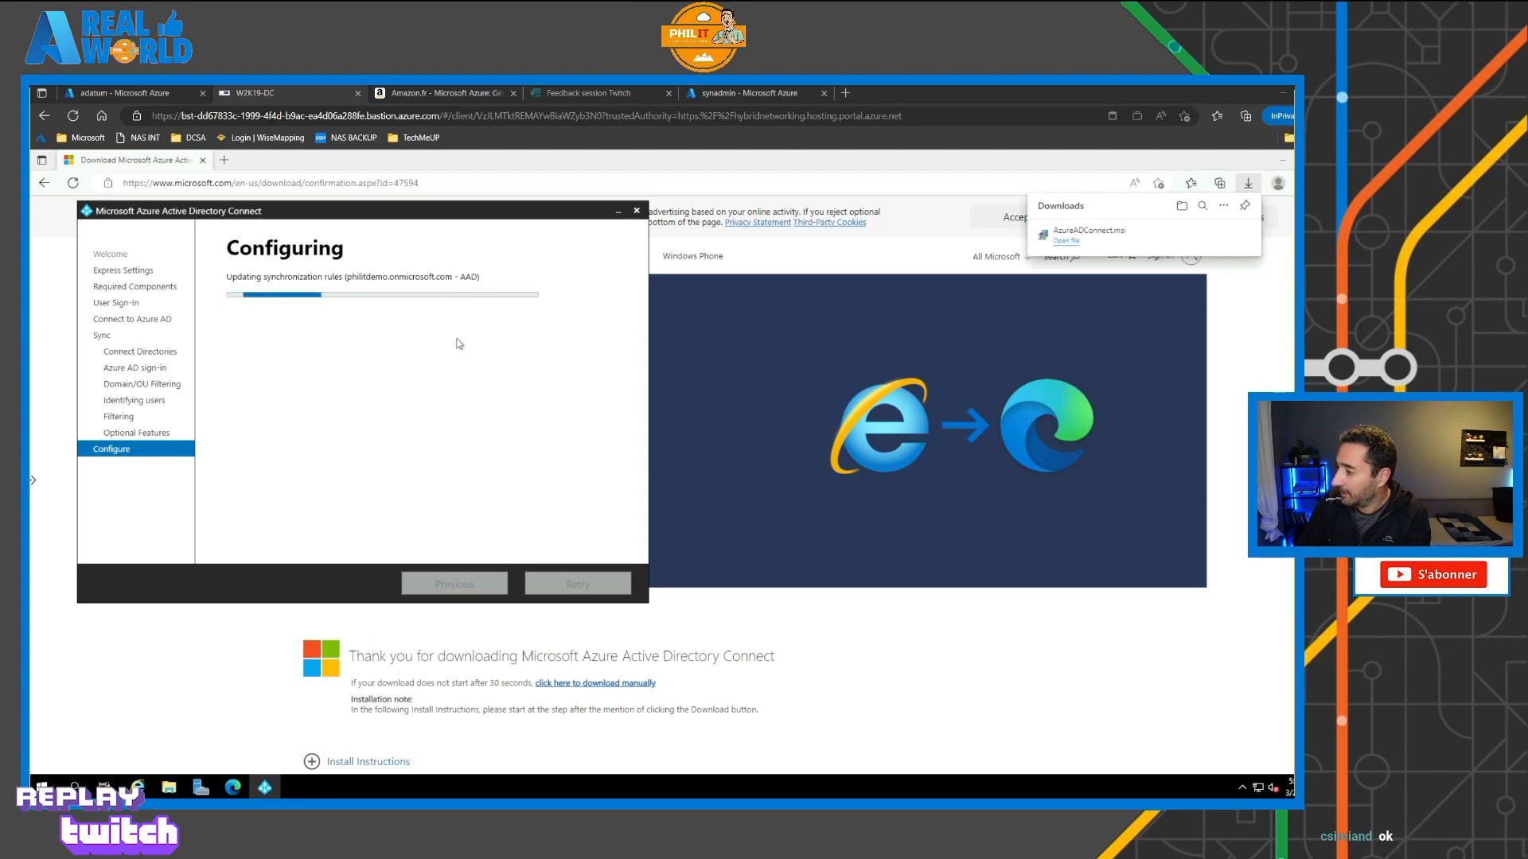
Step: Refresh the adatum tenant's Users list until it shows 3 users, including the sync account
click(159, 94)
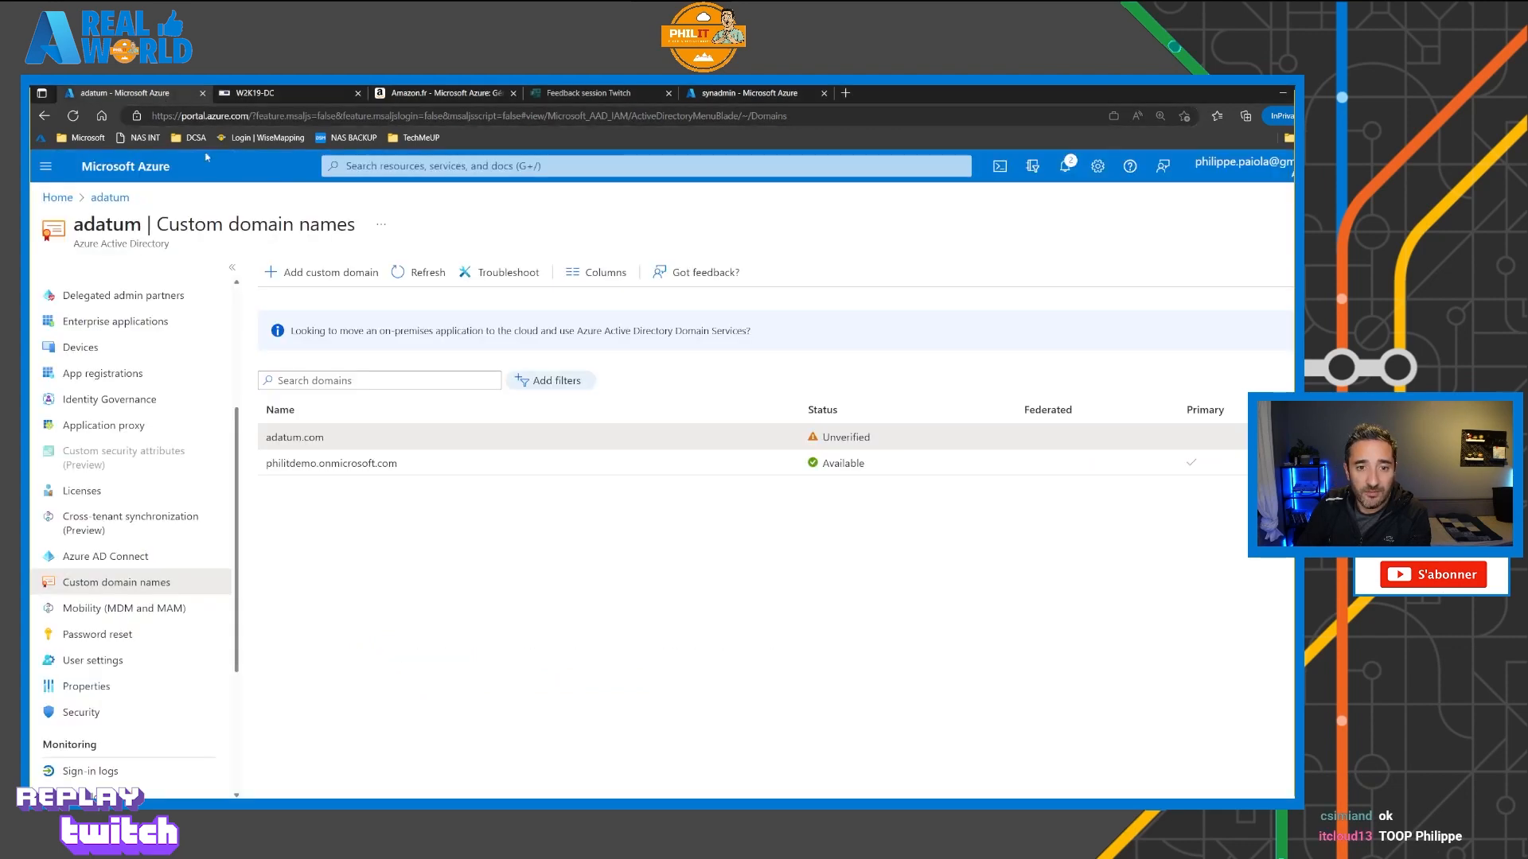
click(107, 197)
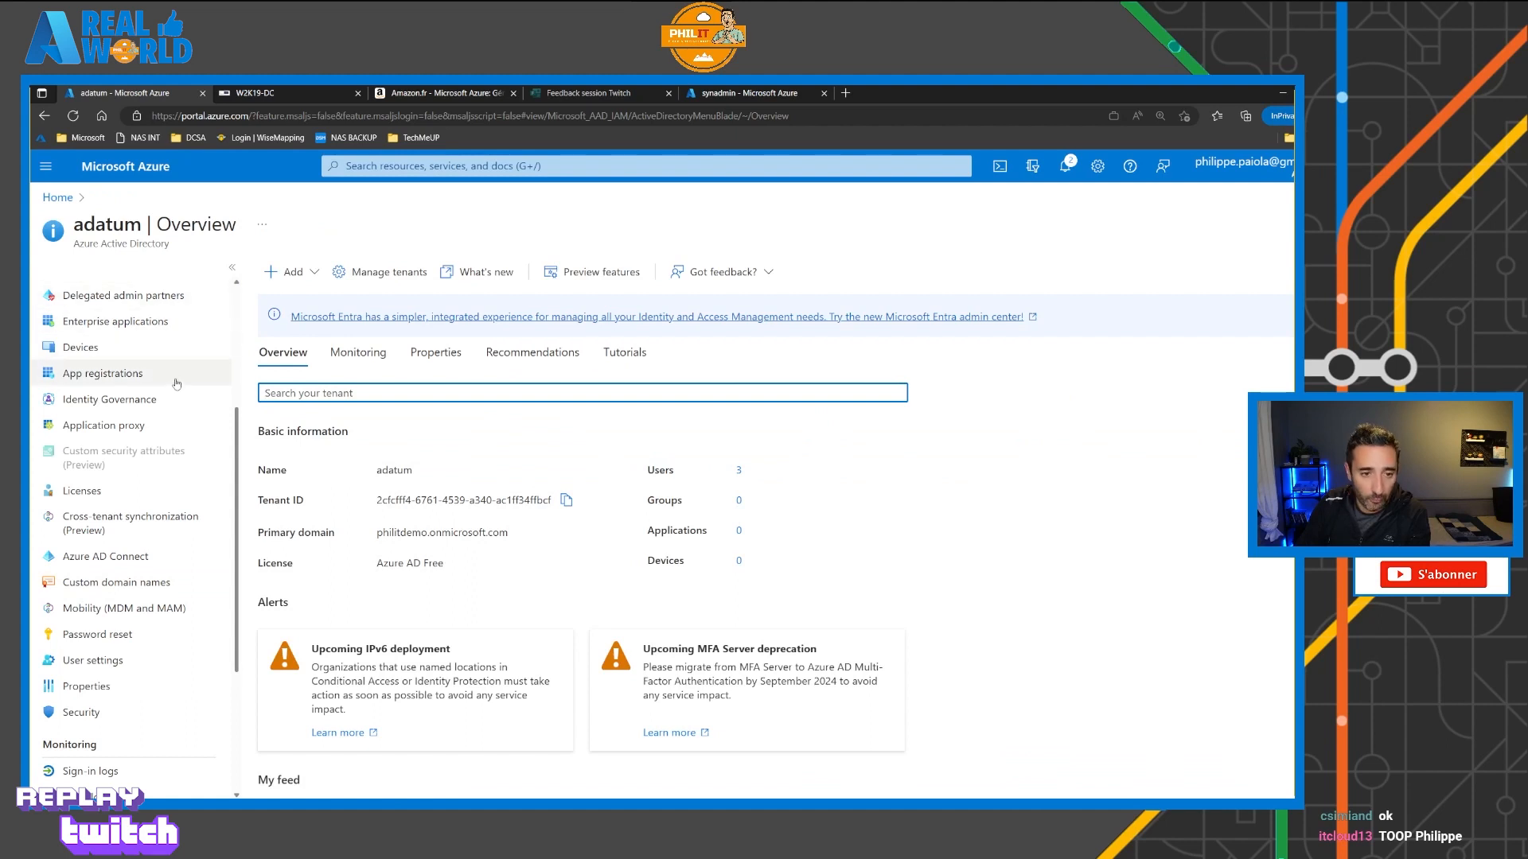
scroll(123, 339, up, 3)
click(76, 401)
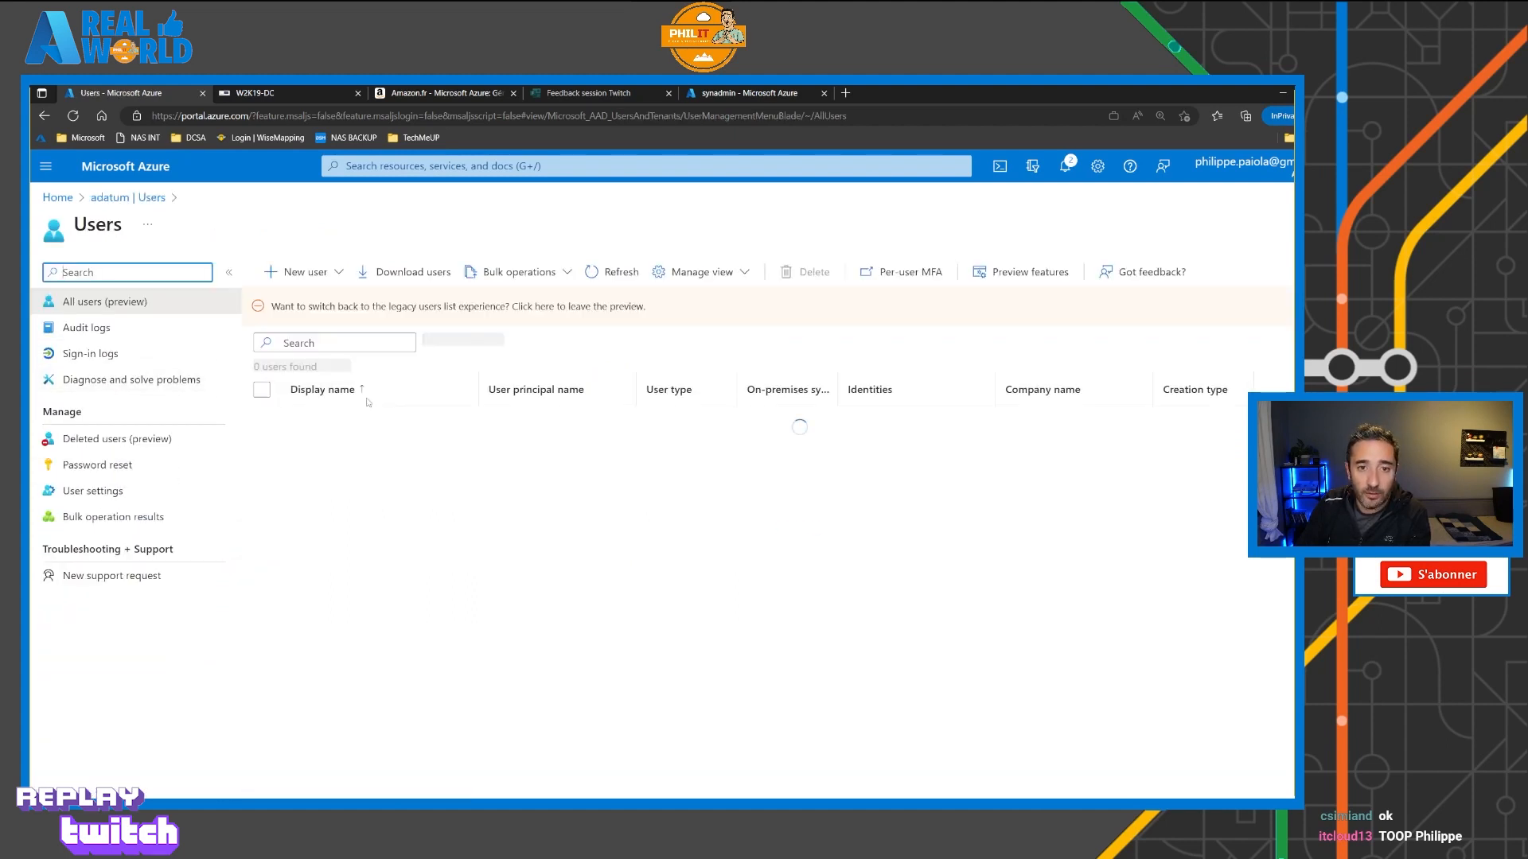
click(614, 273)
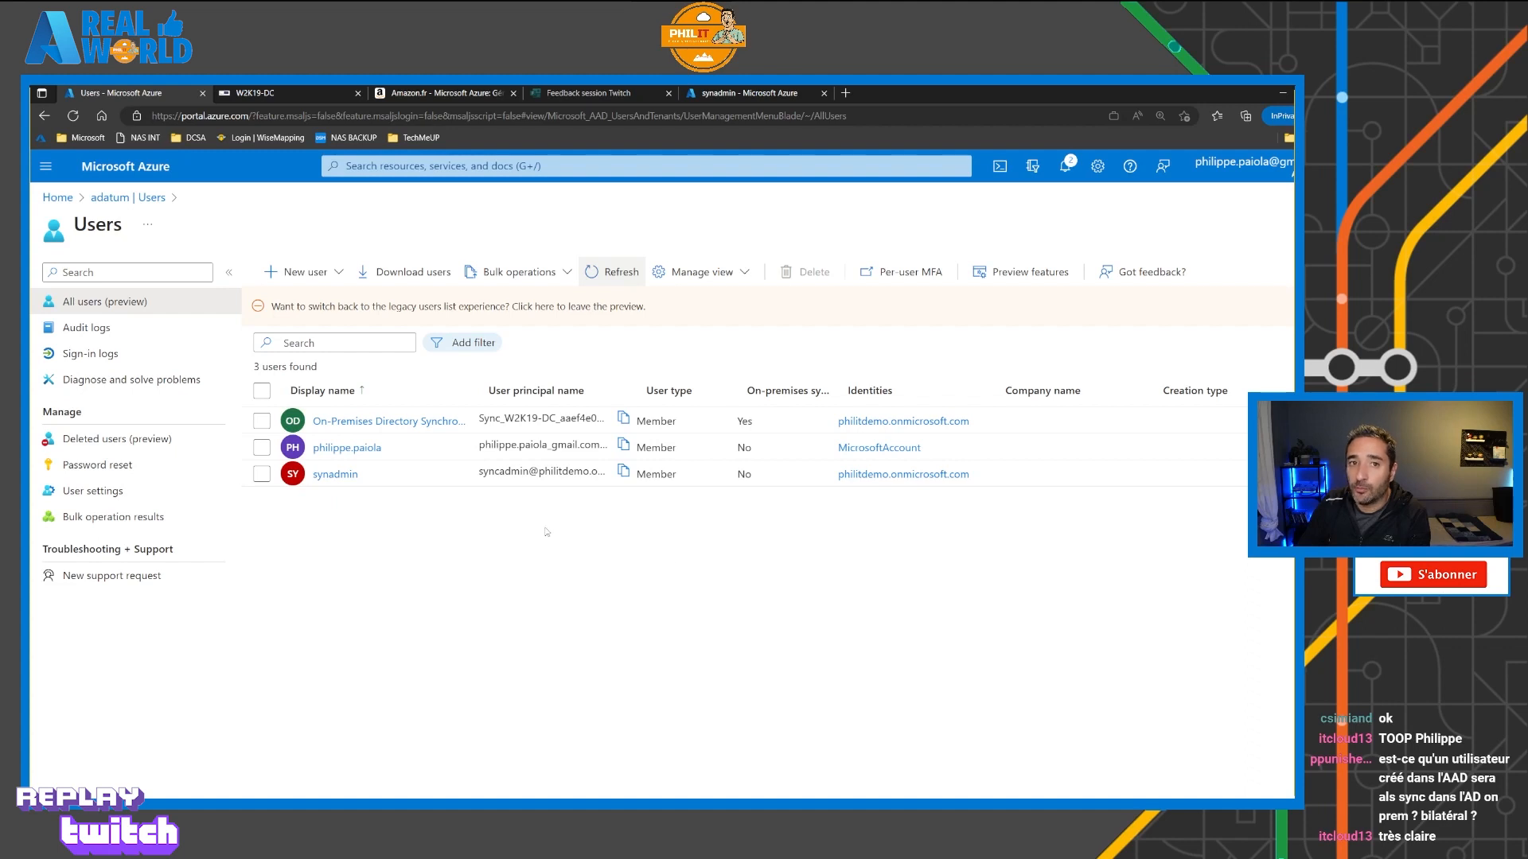
click(609, 271)
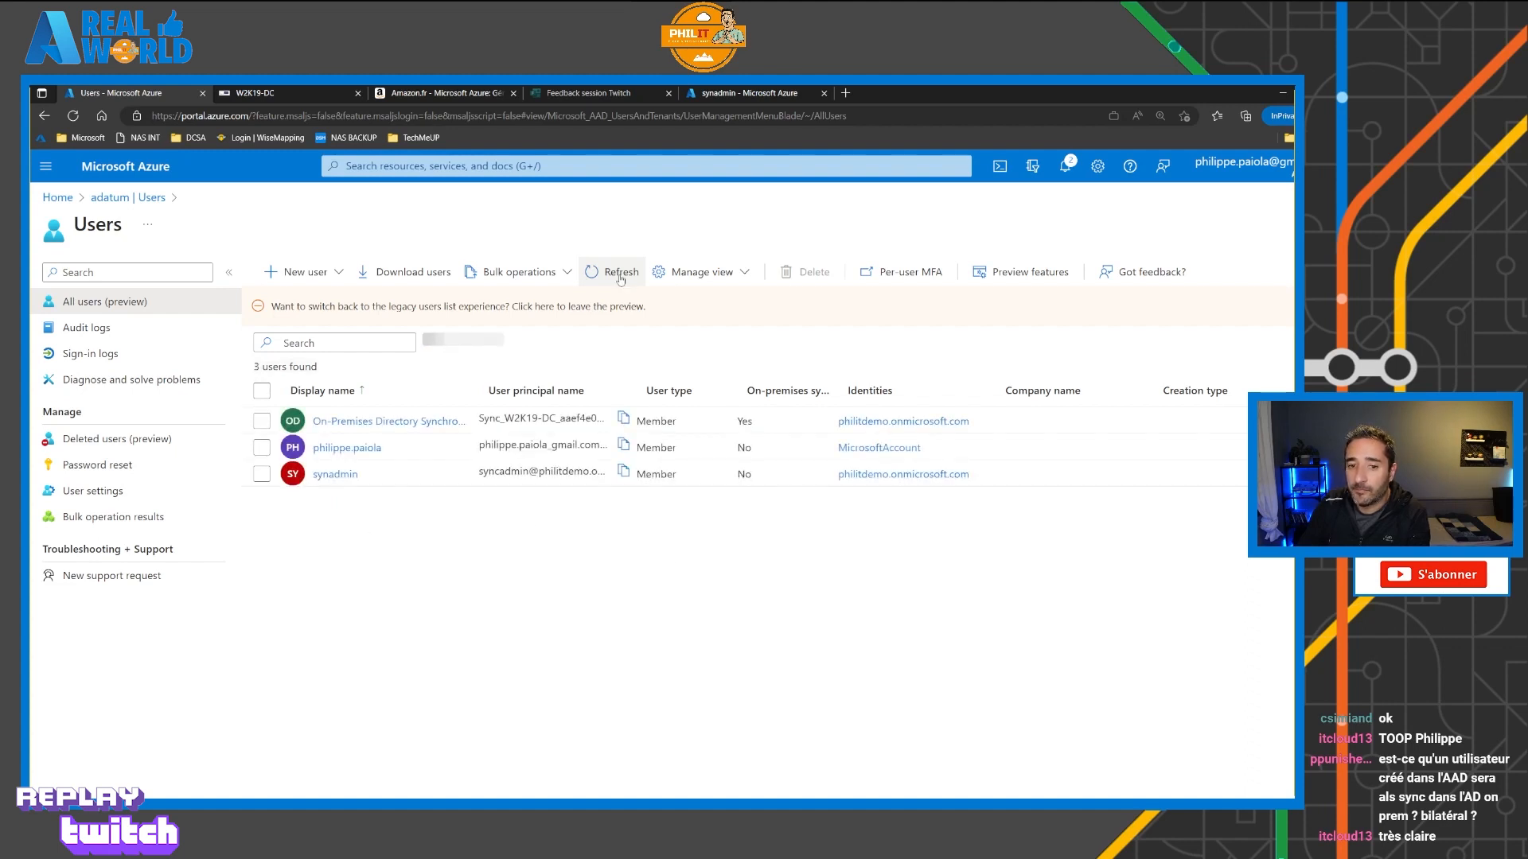
click(604, 271)
Step: Switch back to the W2K19-DC session to watch the Configuring progress
click(262, 93)
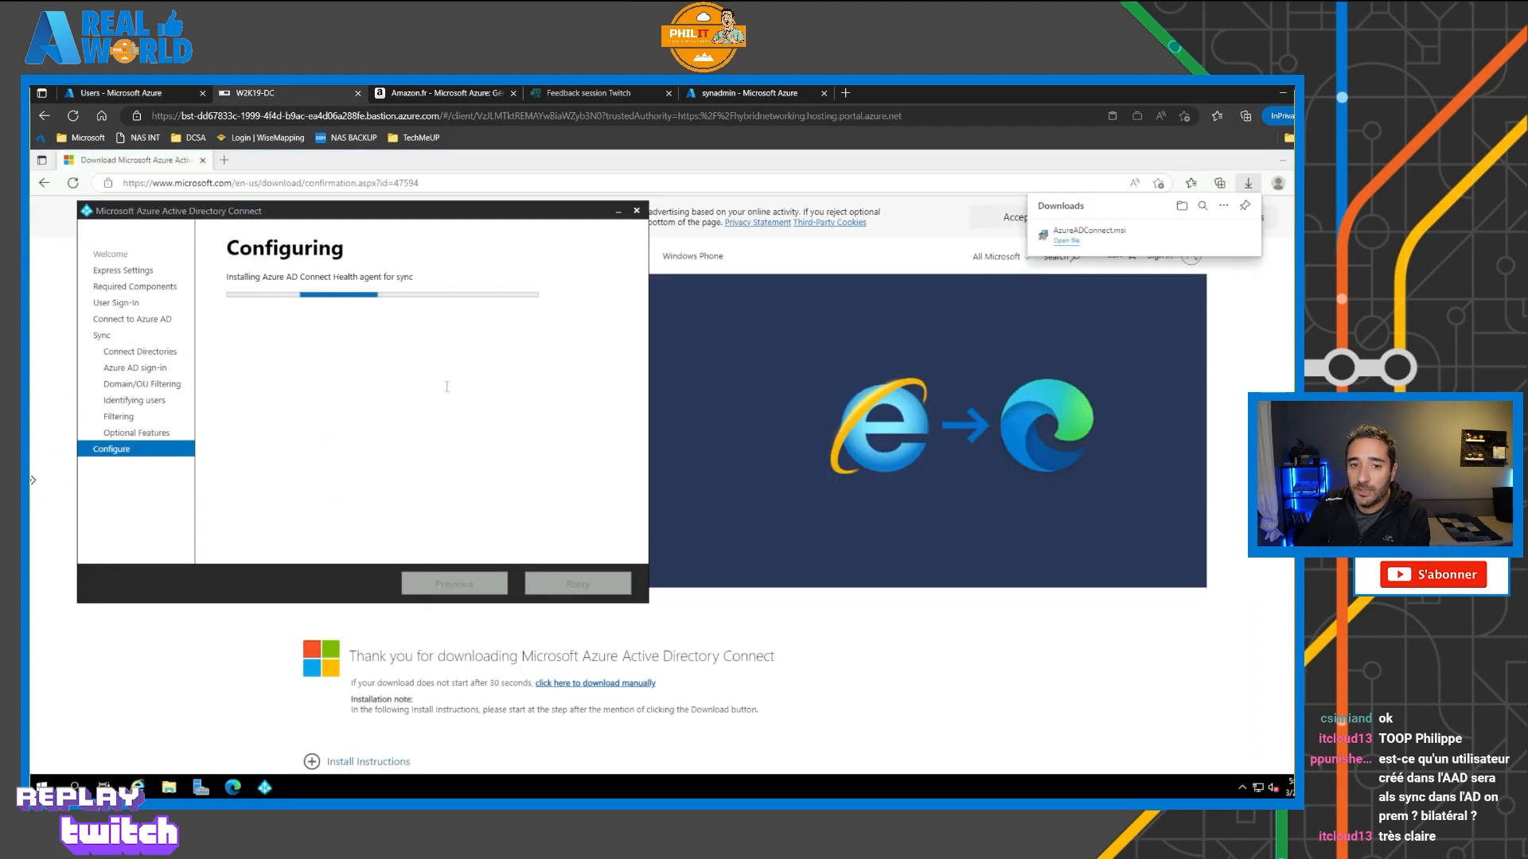
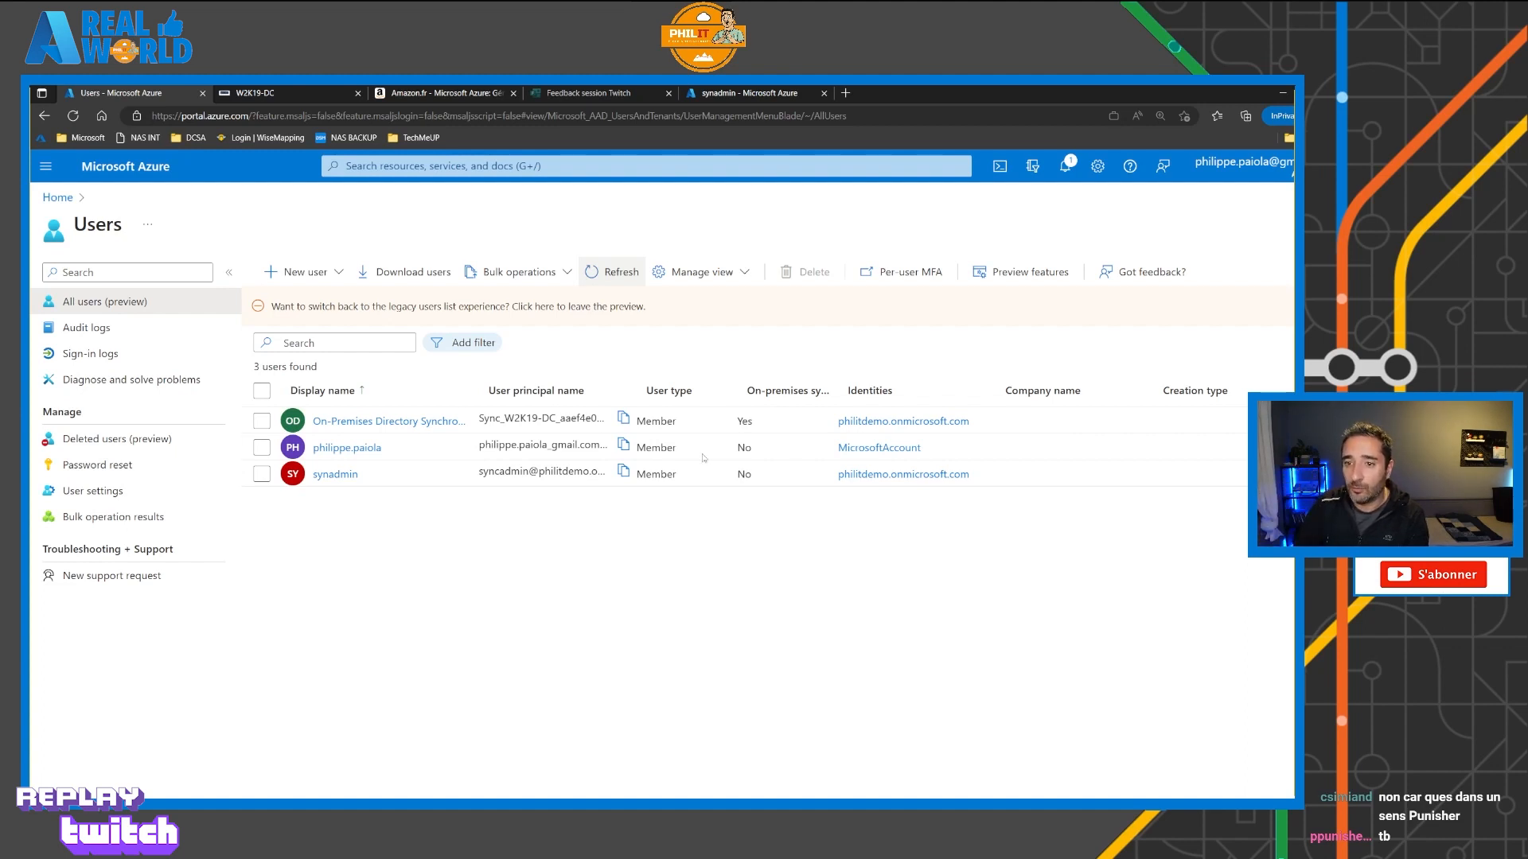
Step: Refresh the Users list and the portal page until the newly synced user1 appears
click(620, 274)
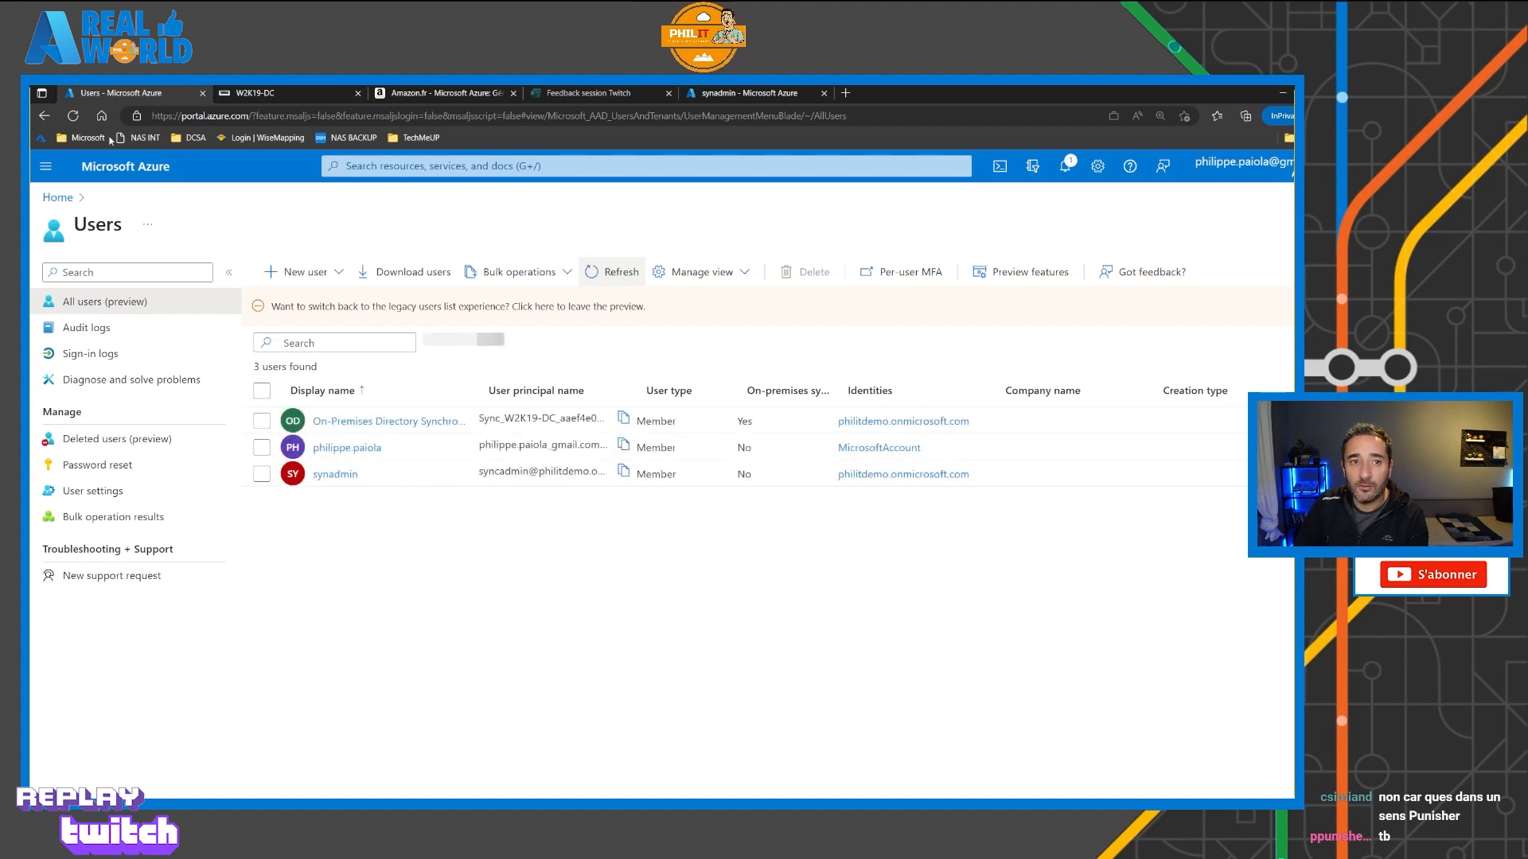
click(76, 118)
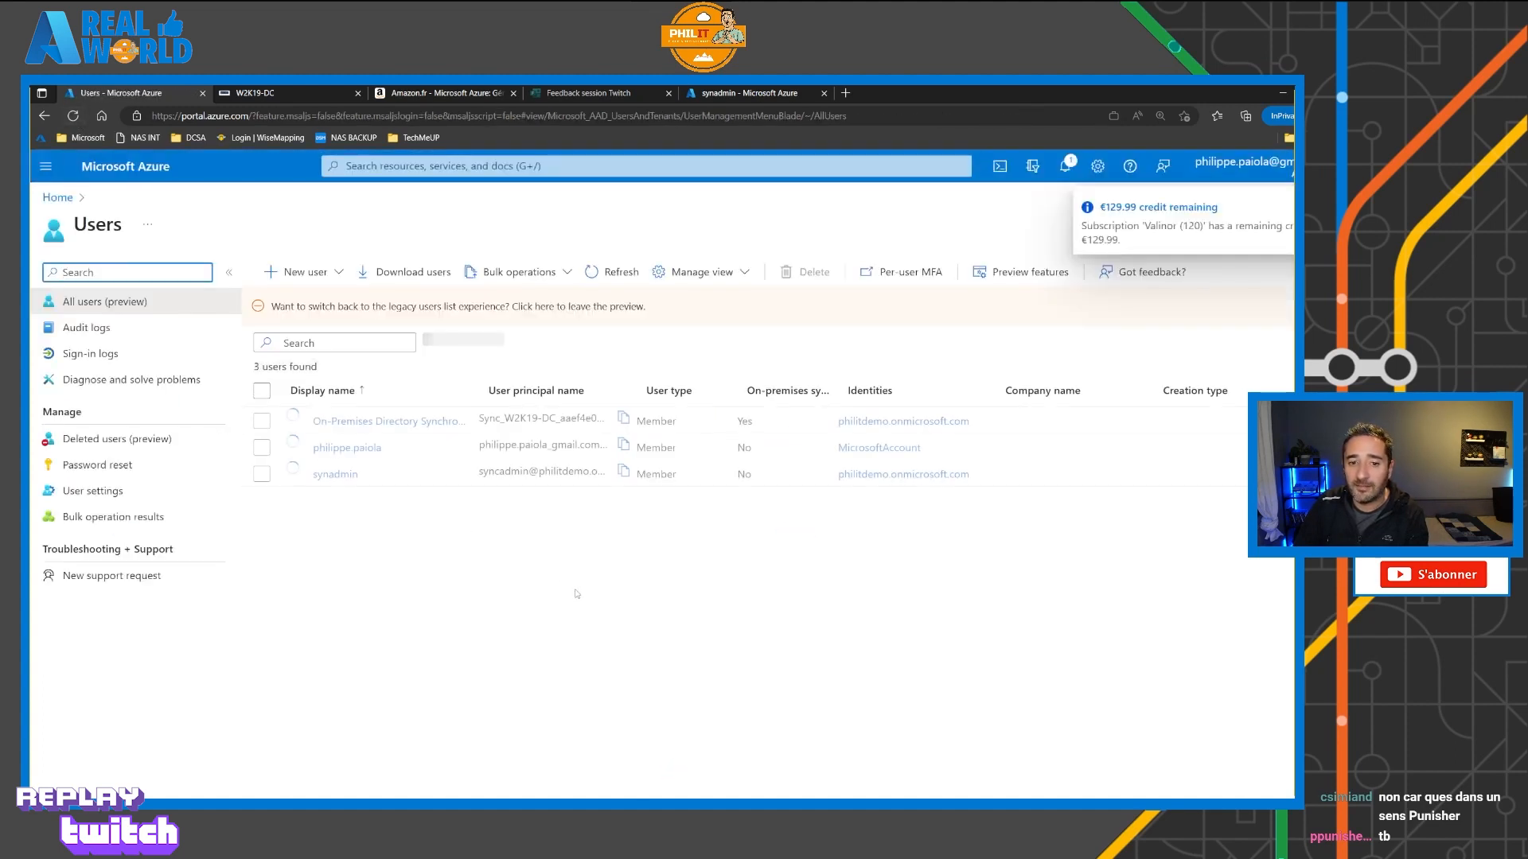
click(614, 272)
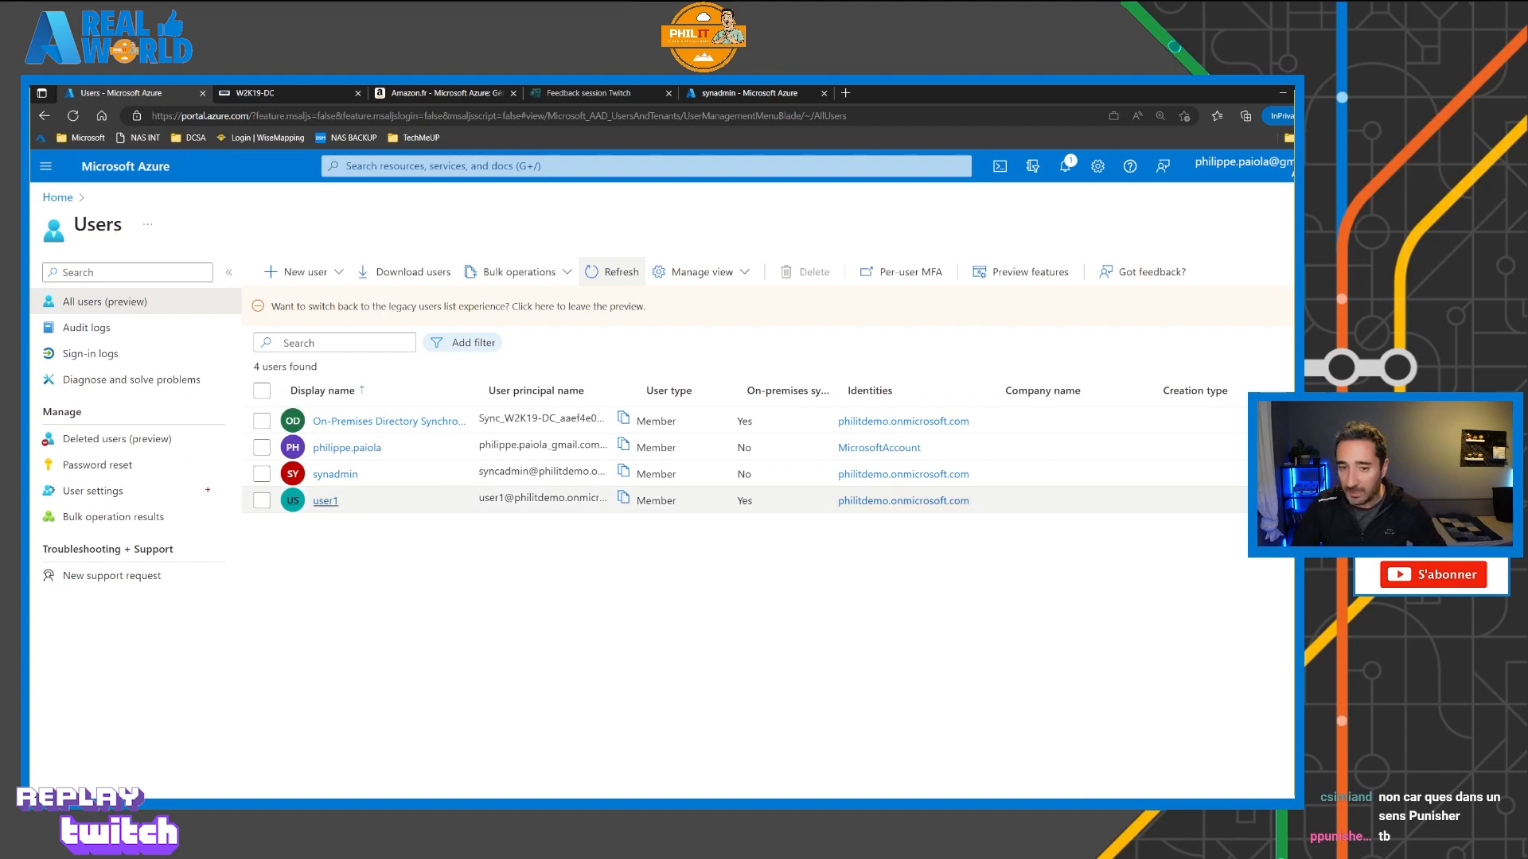
drag(251, 489, 388, 521)
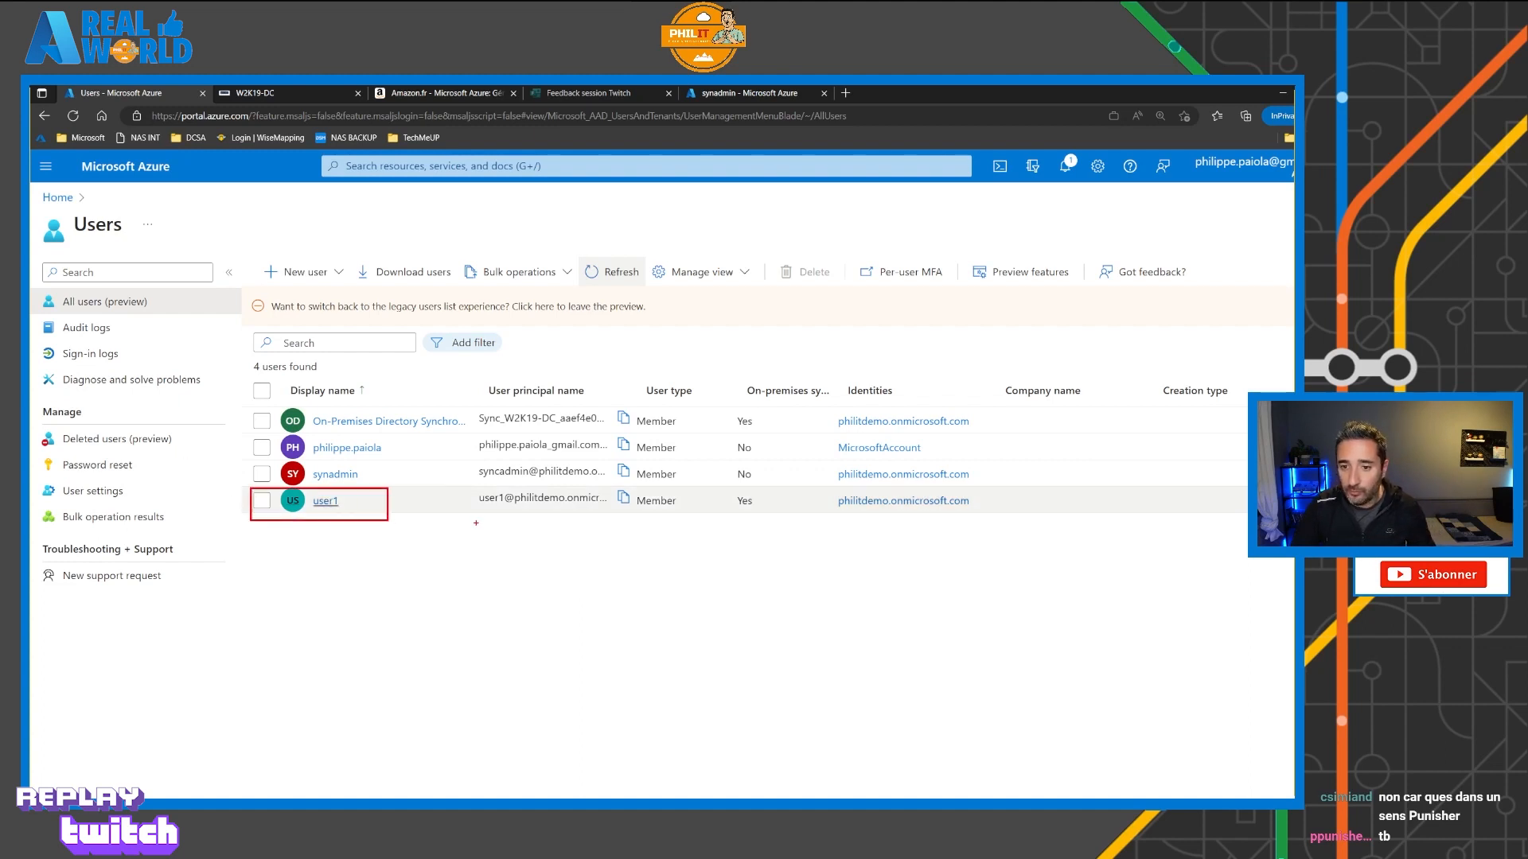
key(Escape)
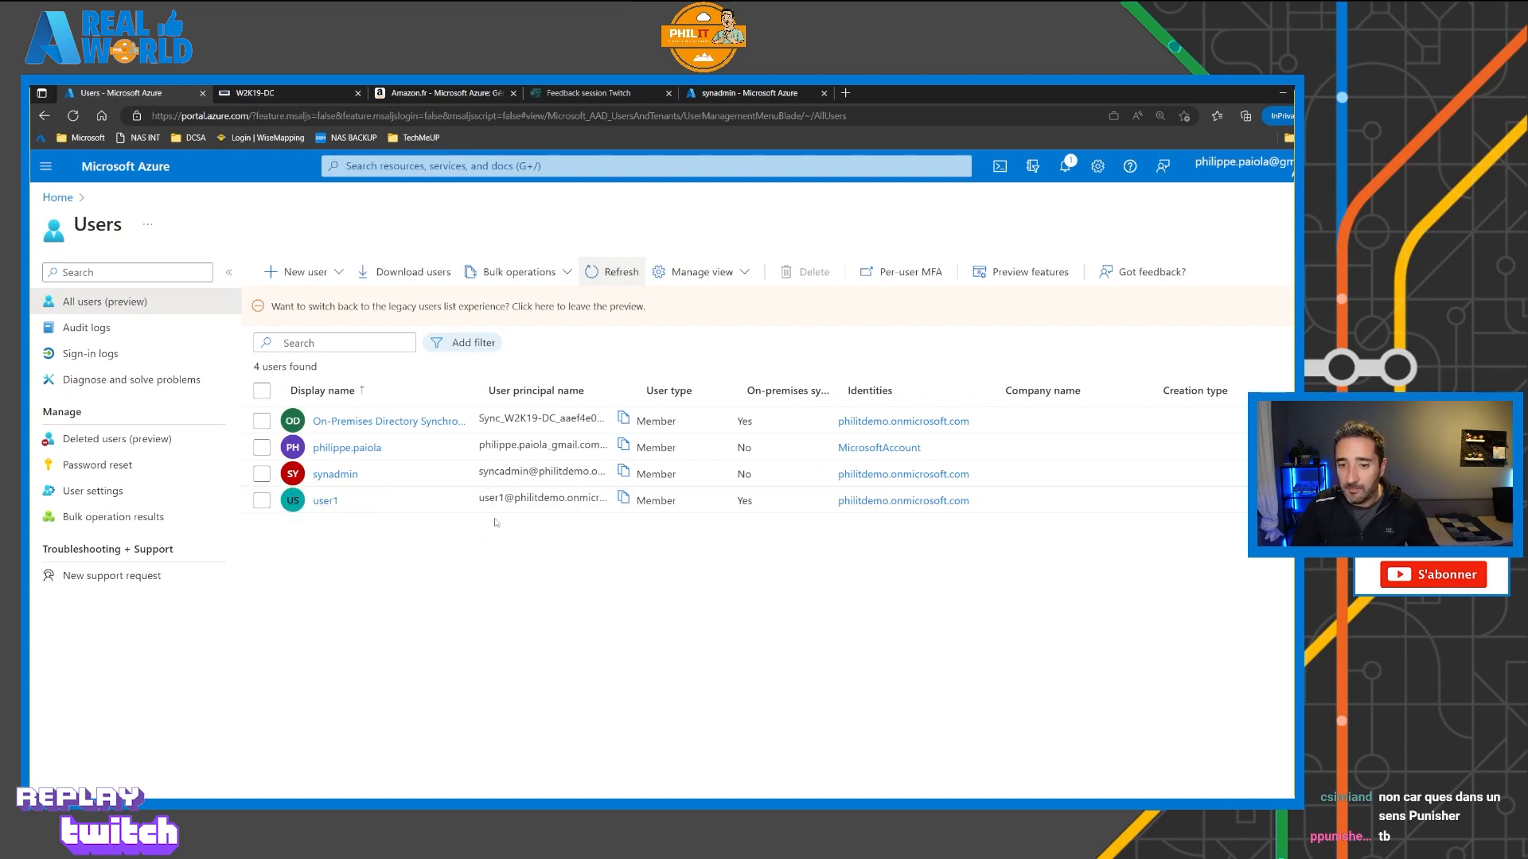
Step: Open user1's profile overview and highlight the onmicrosoft.com domain of its sign-in name
click(326, 502)
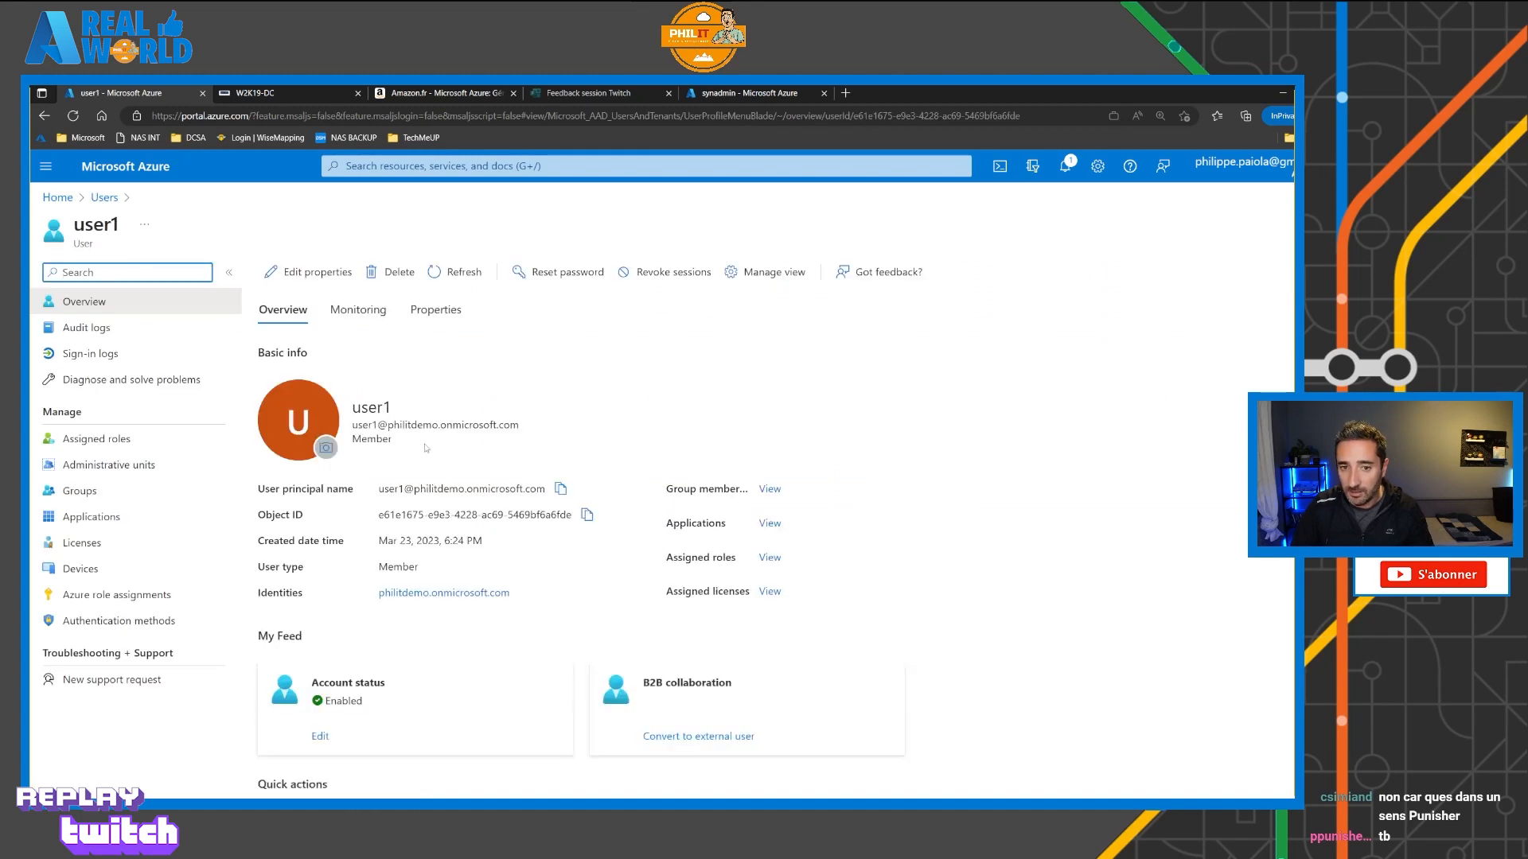
drag(378, 425, 536, 432)
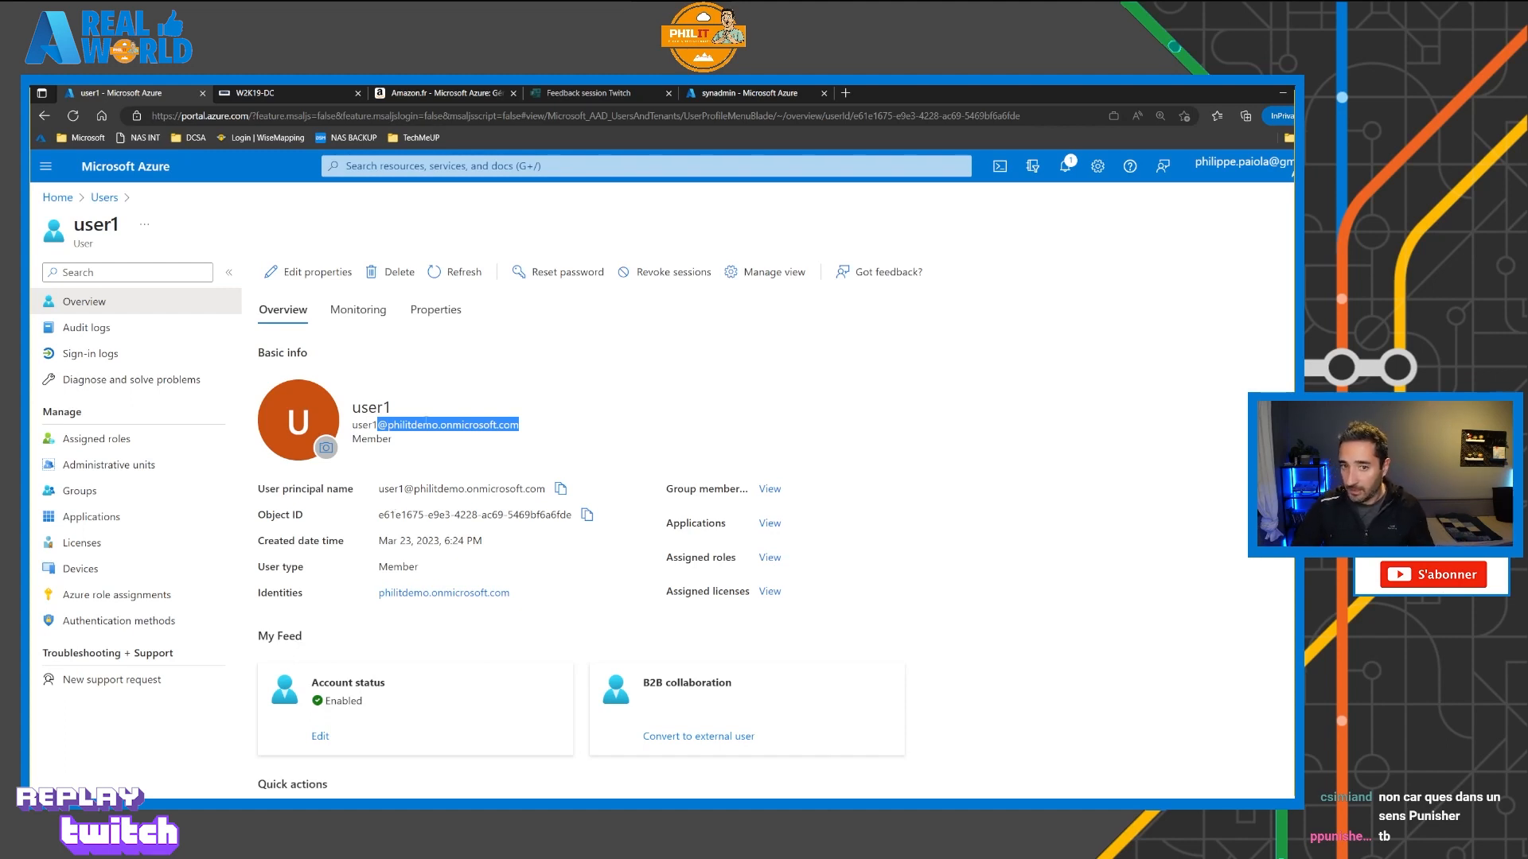
click(459, 430)
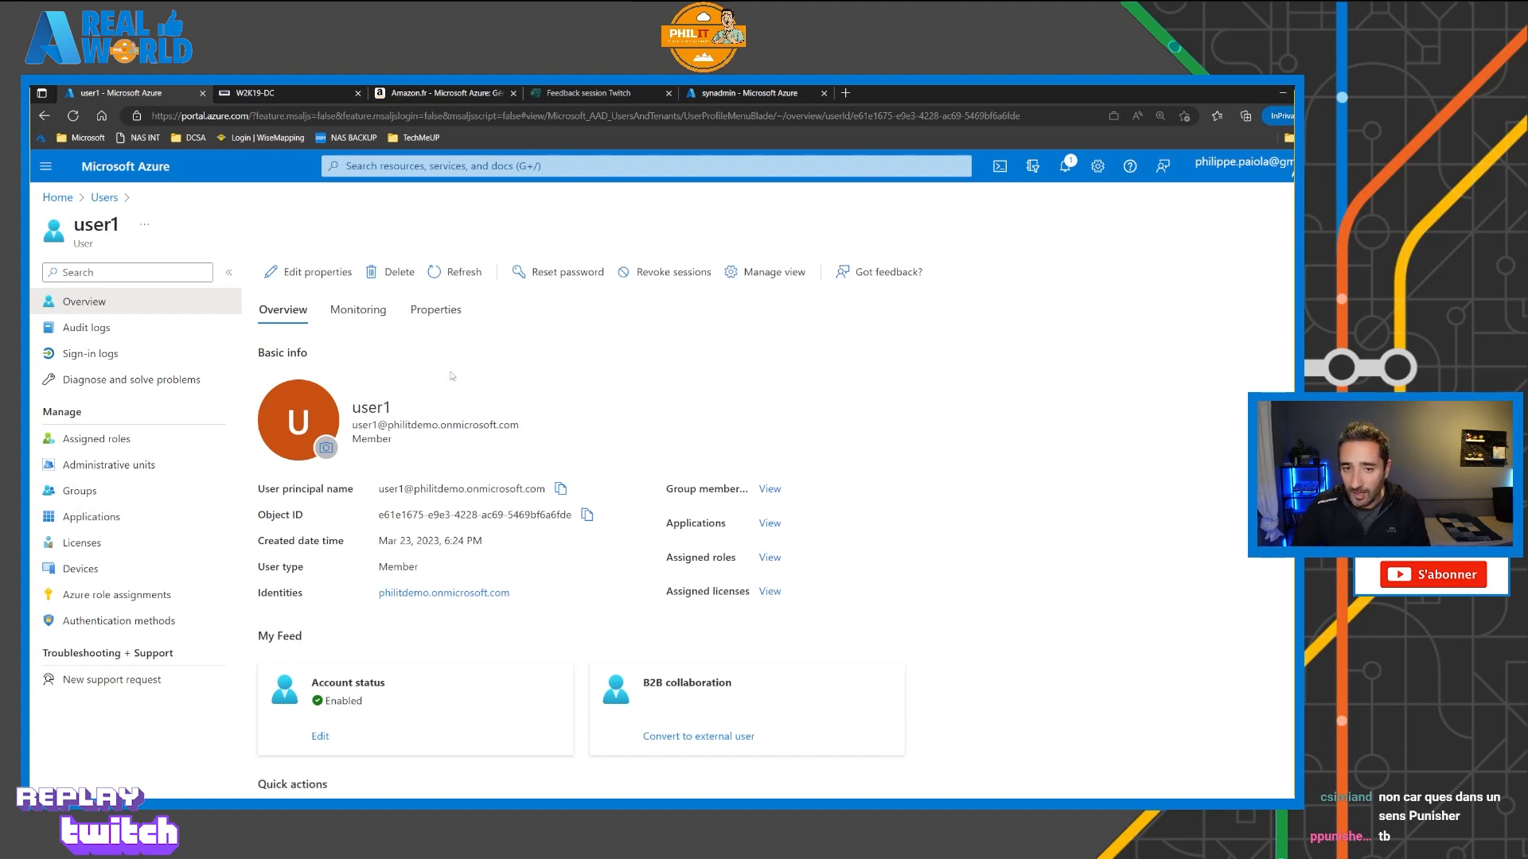
click(421, 167)
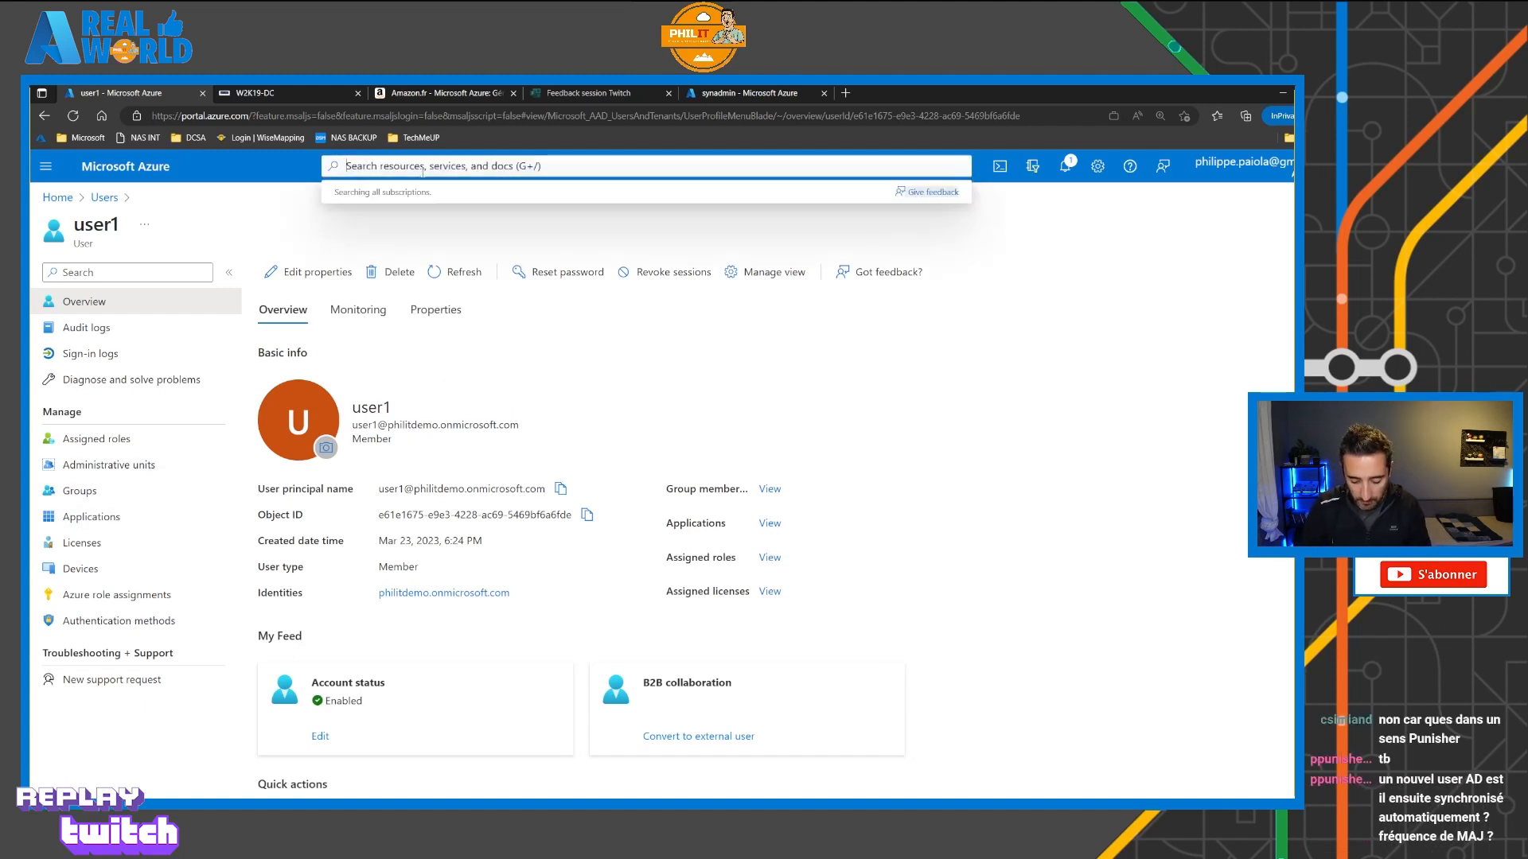
Step: Start a new role assignment in the Valinor (120) subscription's Access control
text(sub)
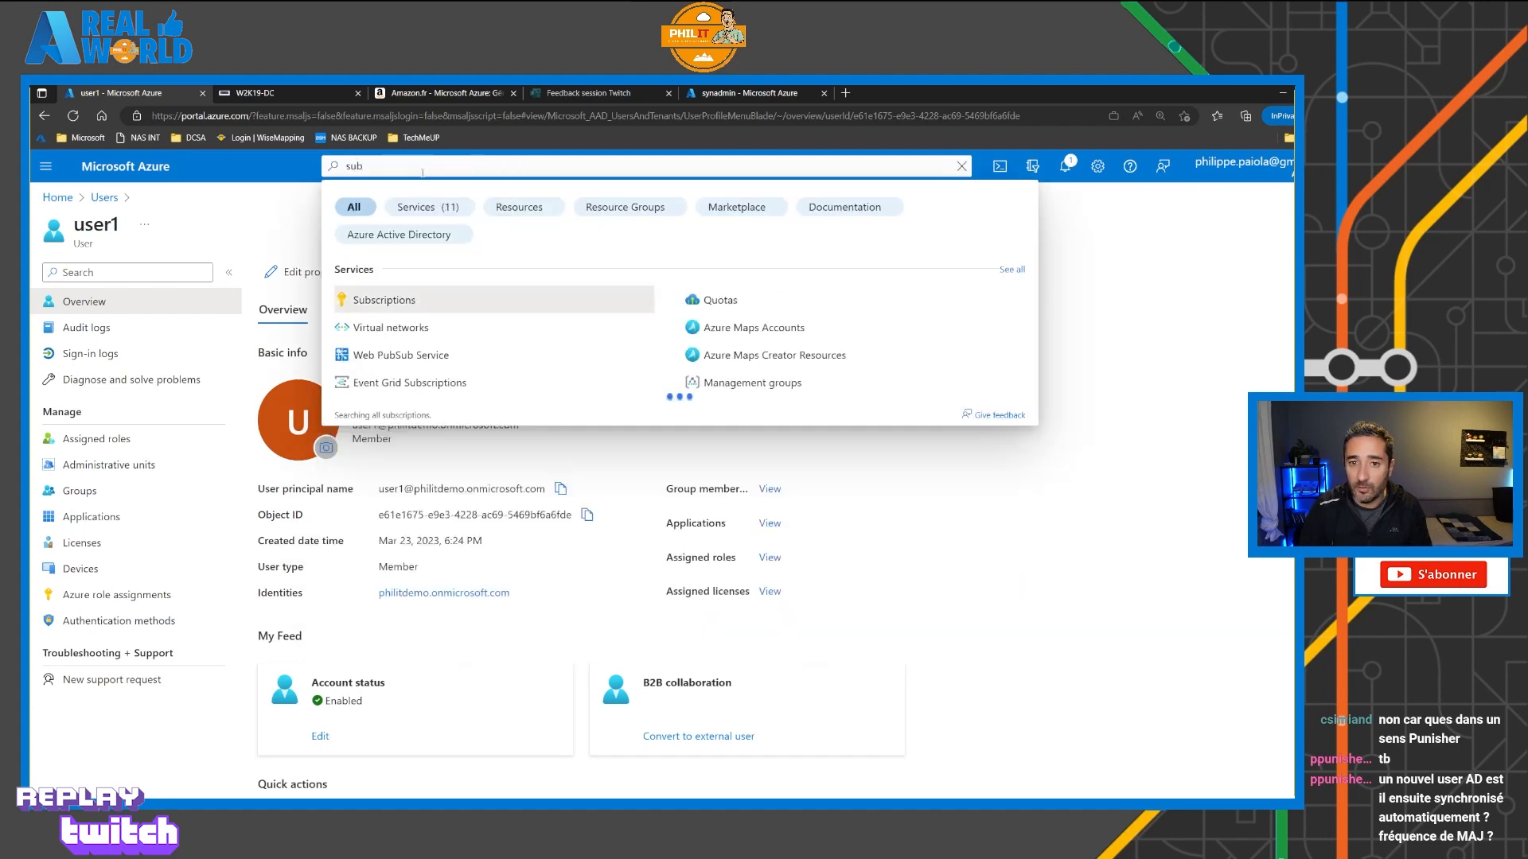
click(384, 299)
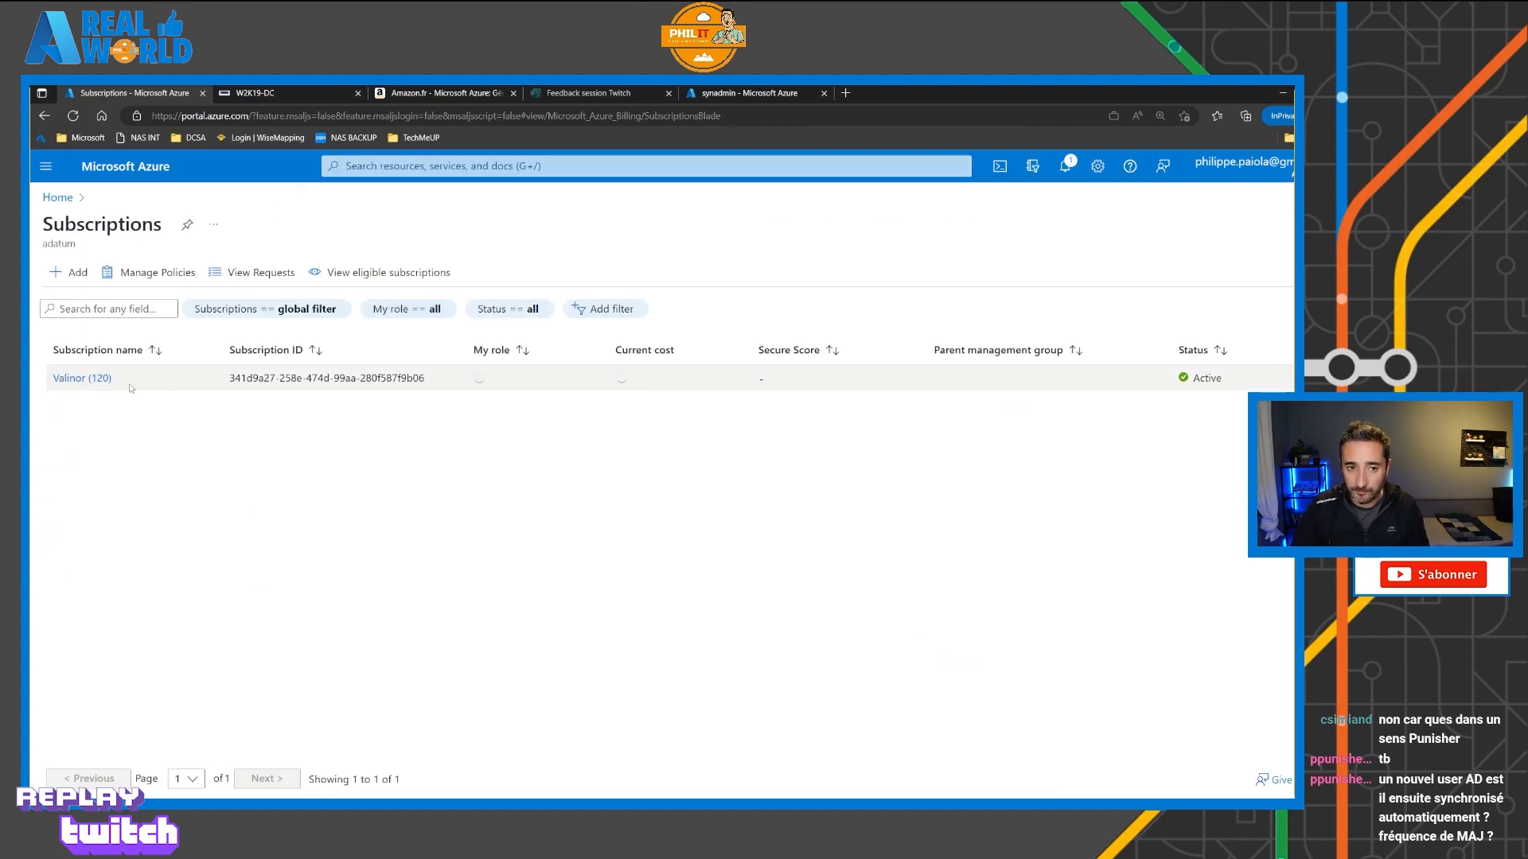
click(106, 385)
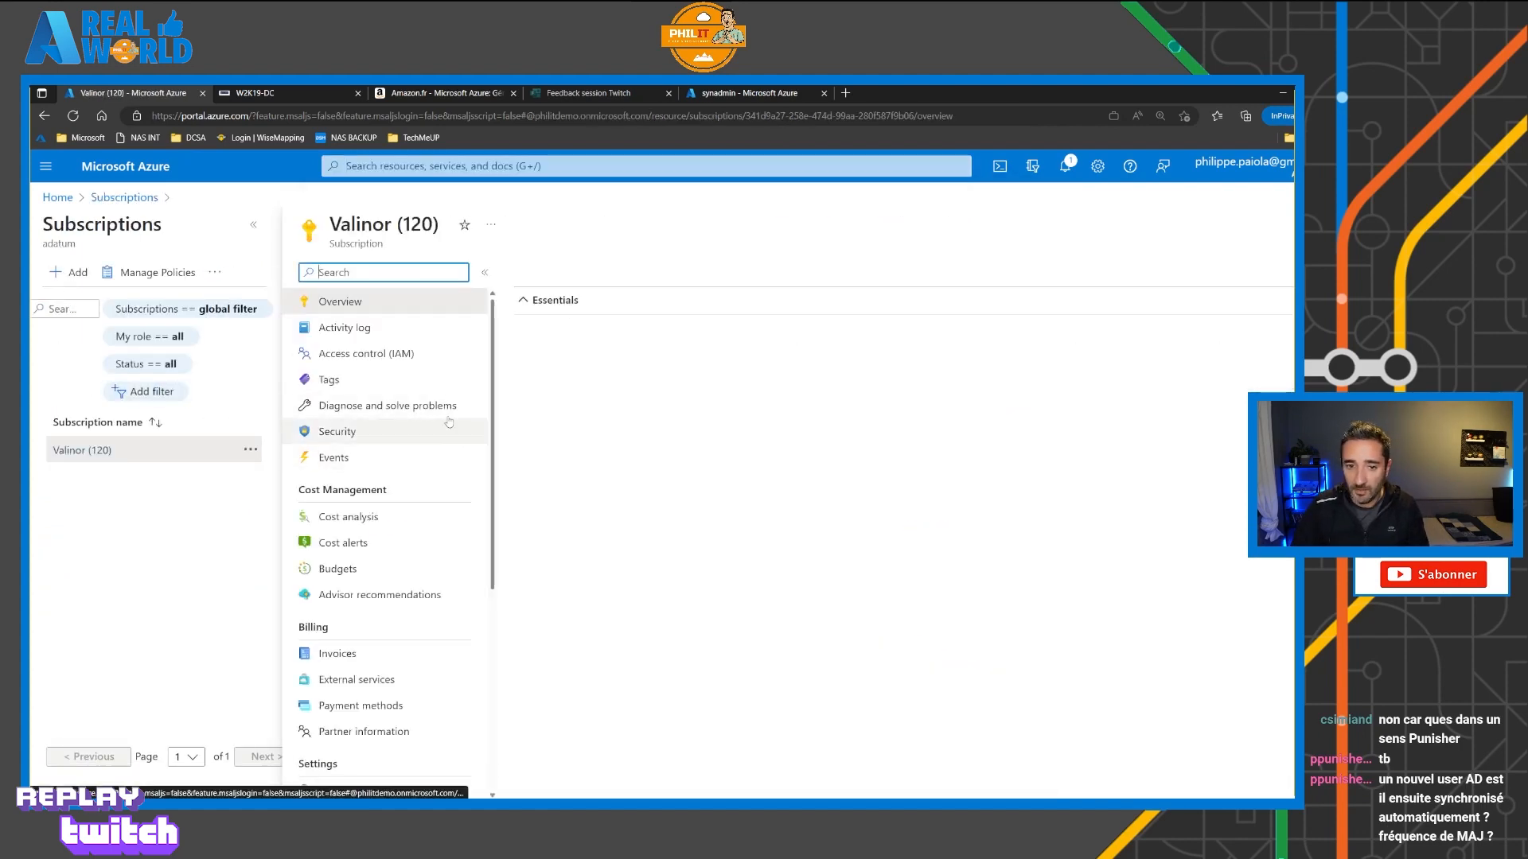
click(371, 357)
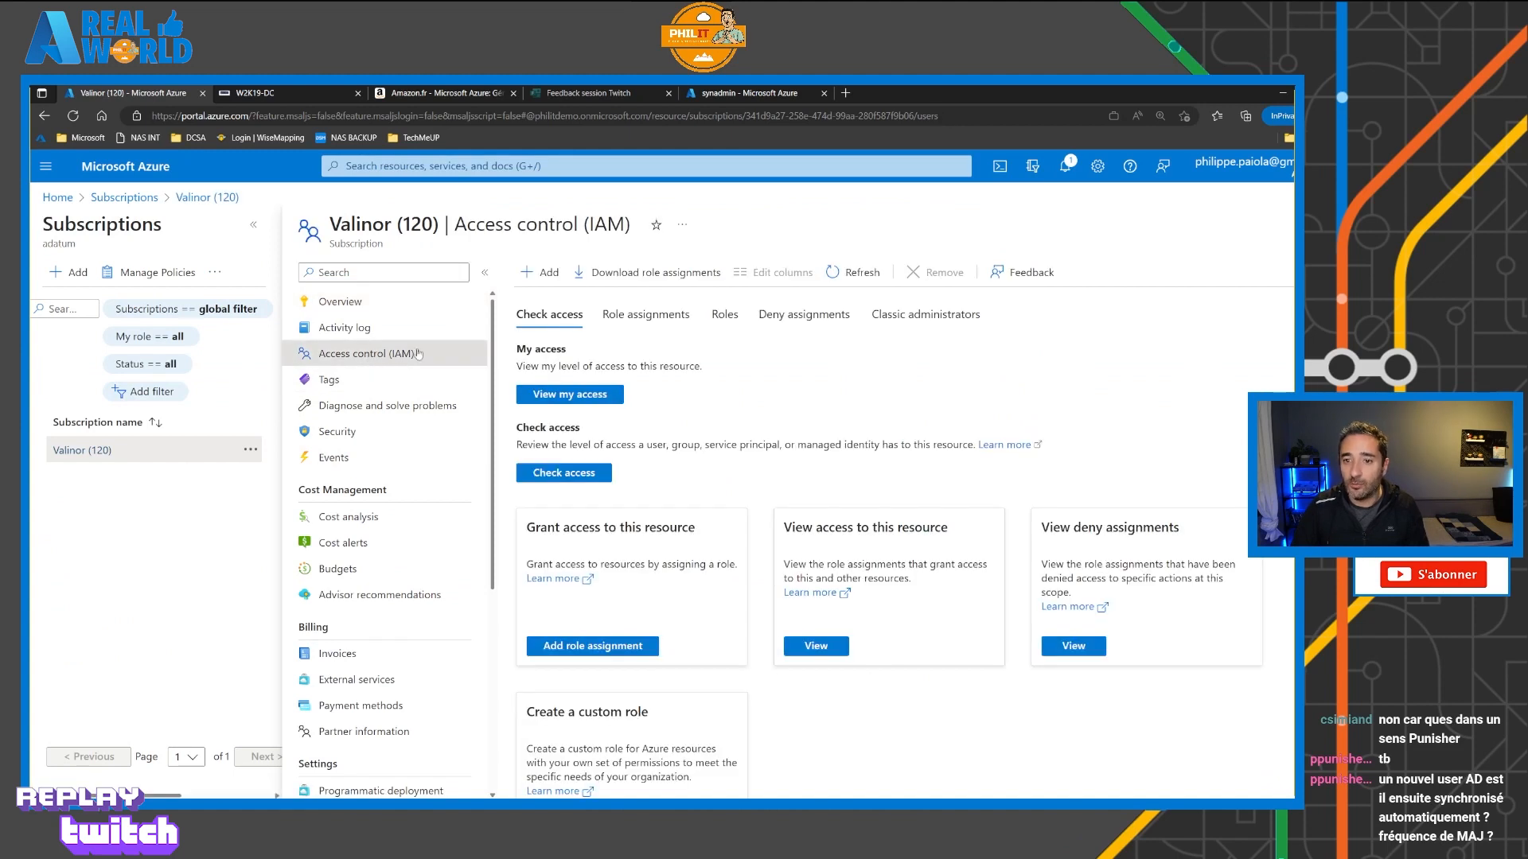
click(541, 272)
click(544, 302)
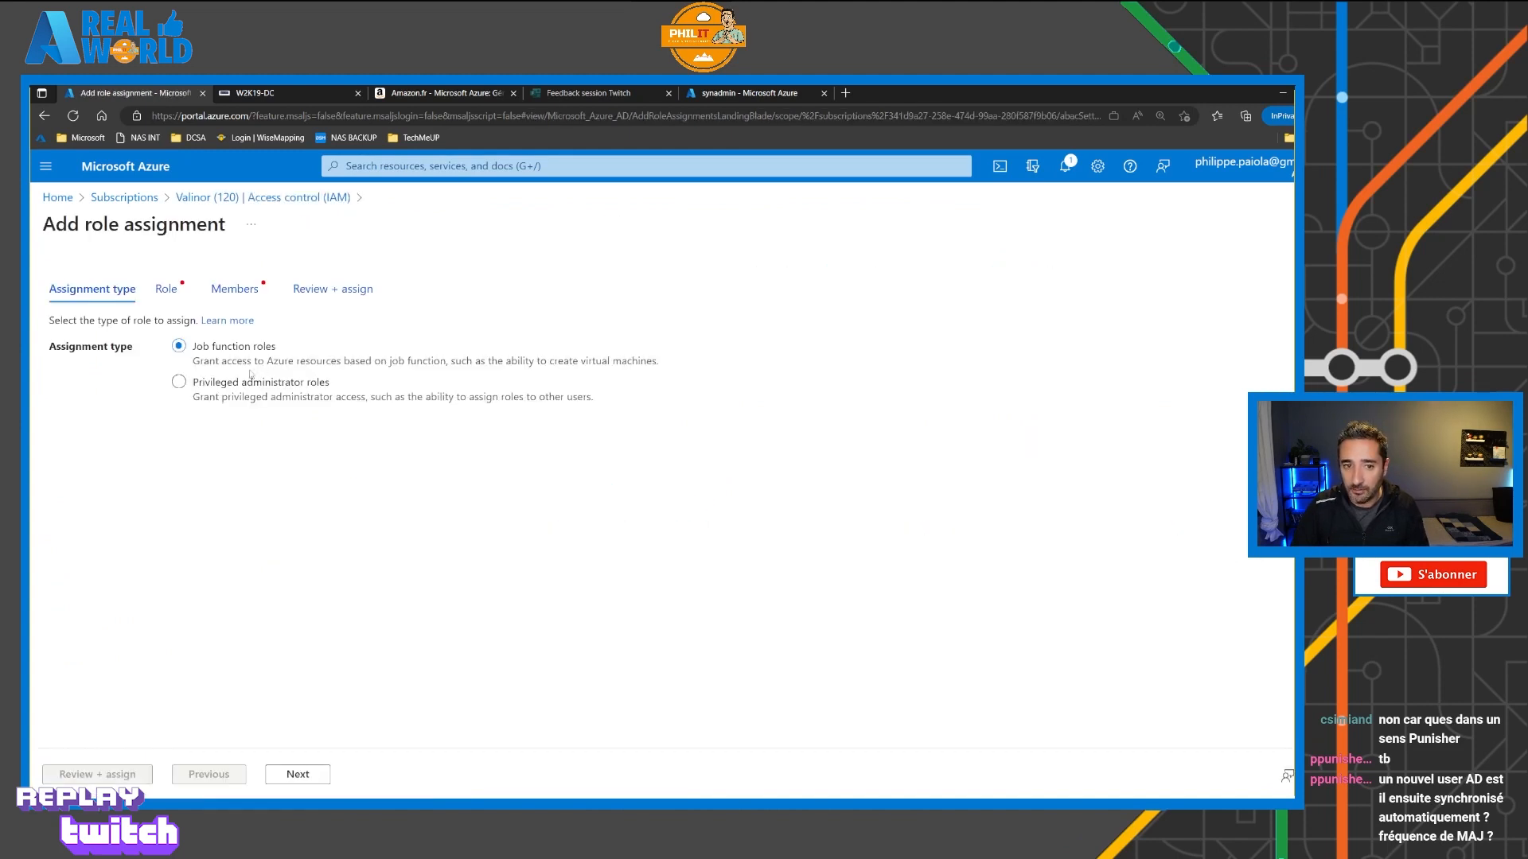
Step: Choose the Contributor role from the privileged administrator roles
click(299, 775)
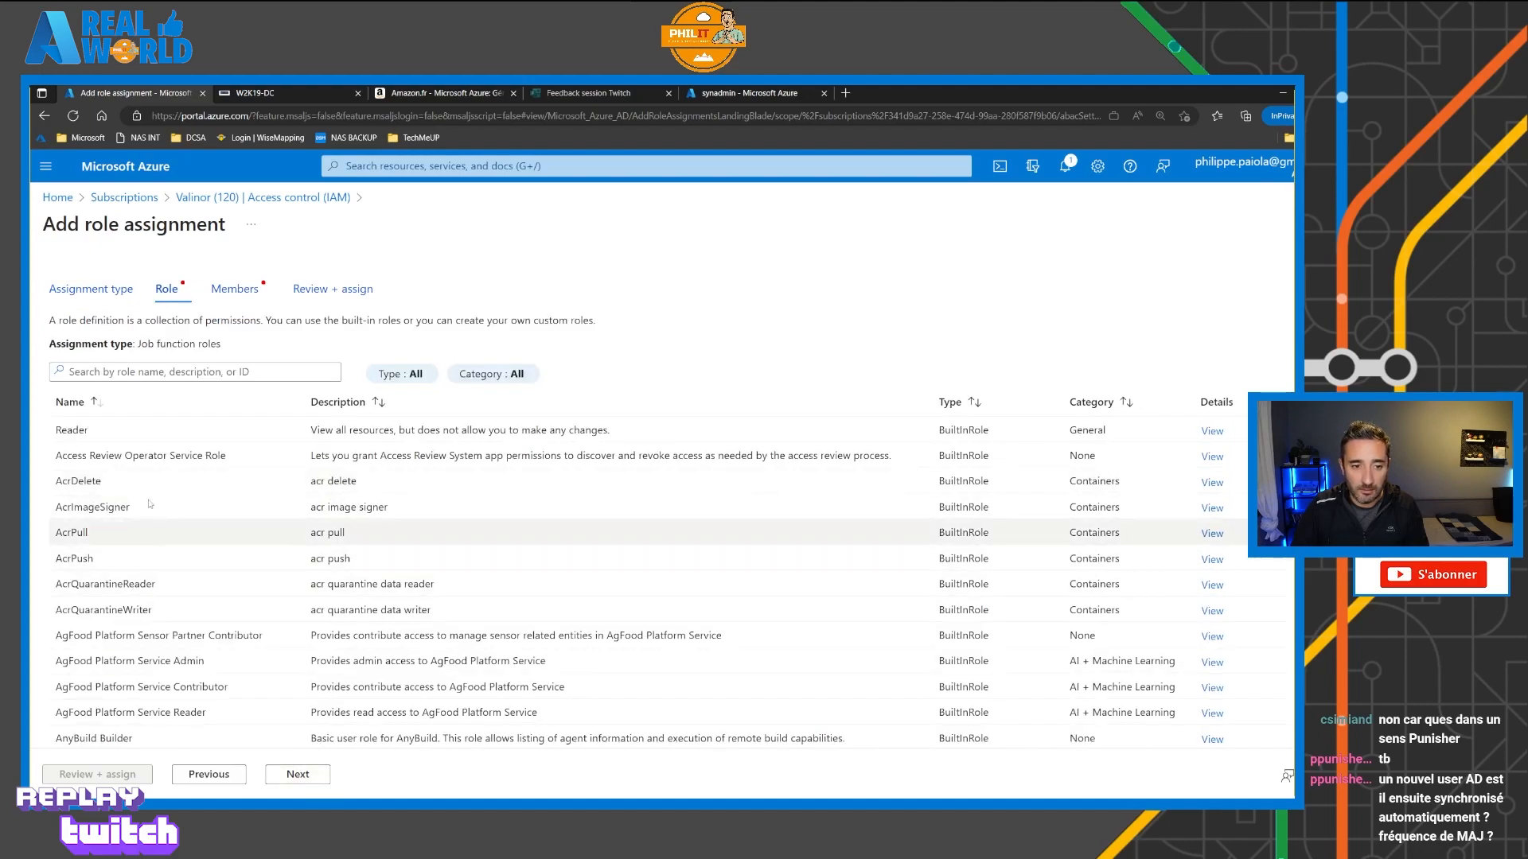
scroll(171, 577, down, 10)
scroll(179, 572, down, 20)
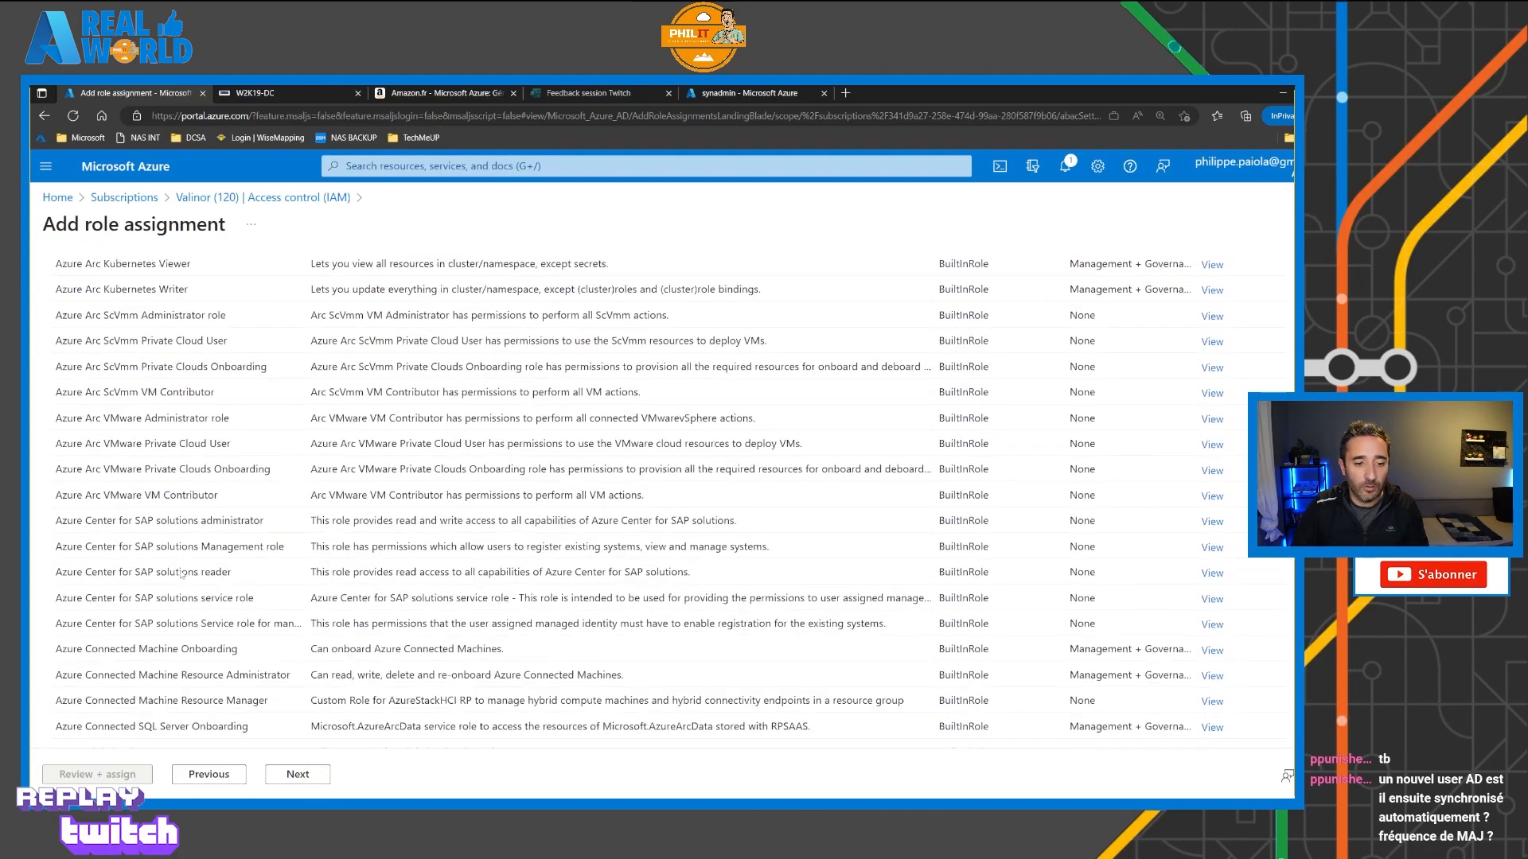
scroll(204, 605, up, 20)
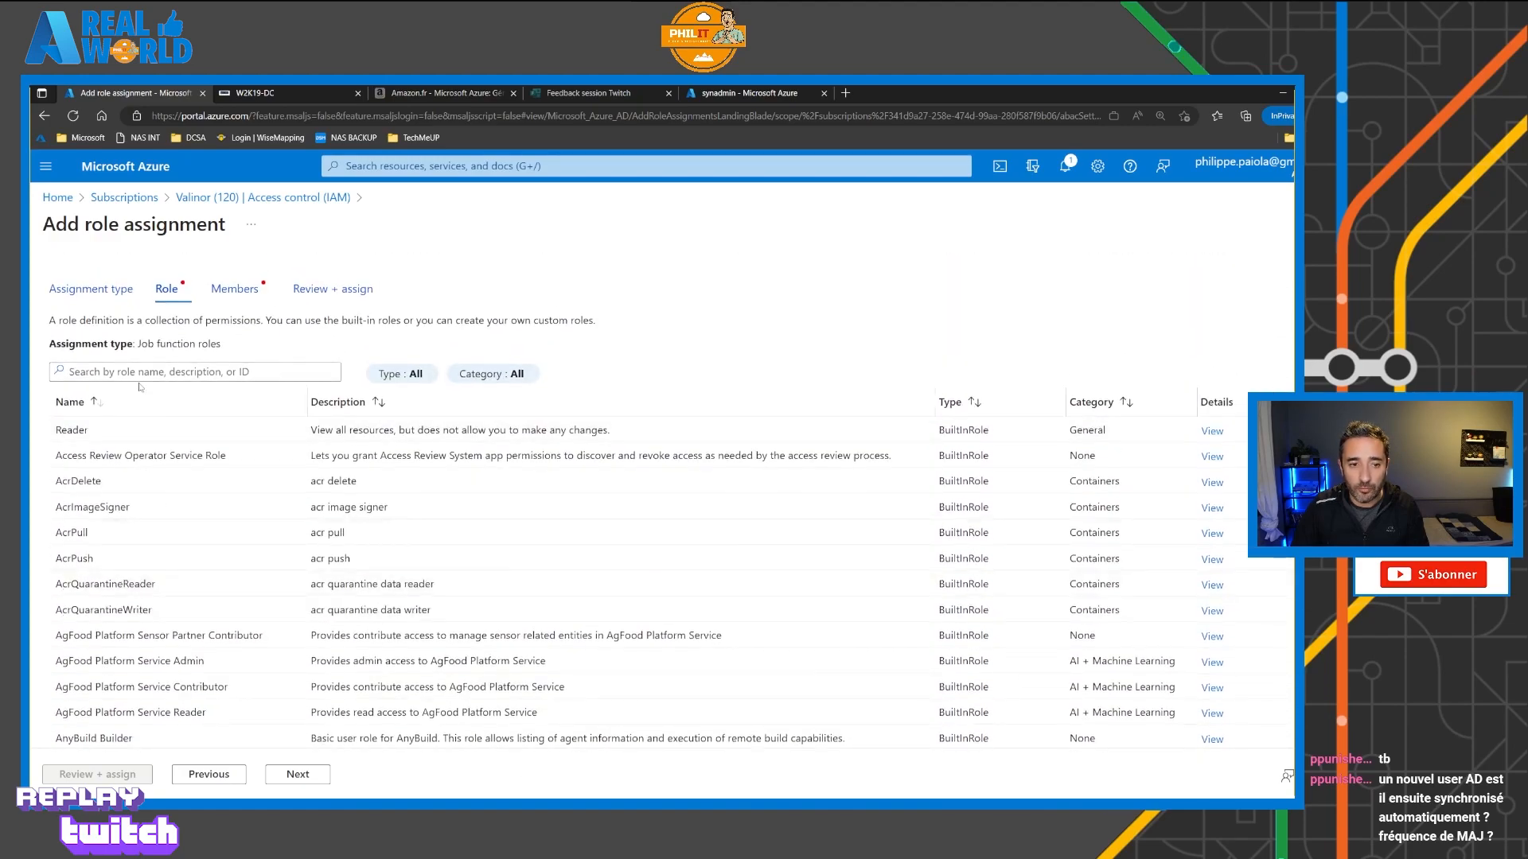
click(144, 370)
text(c)
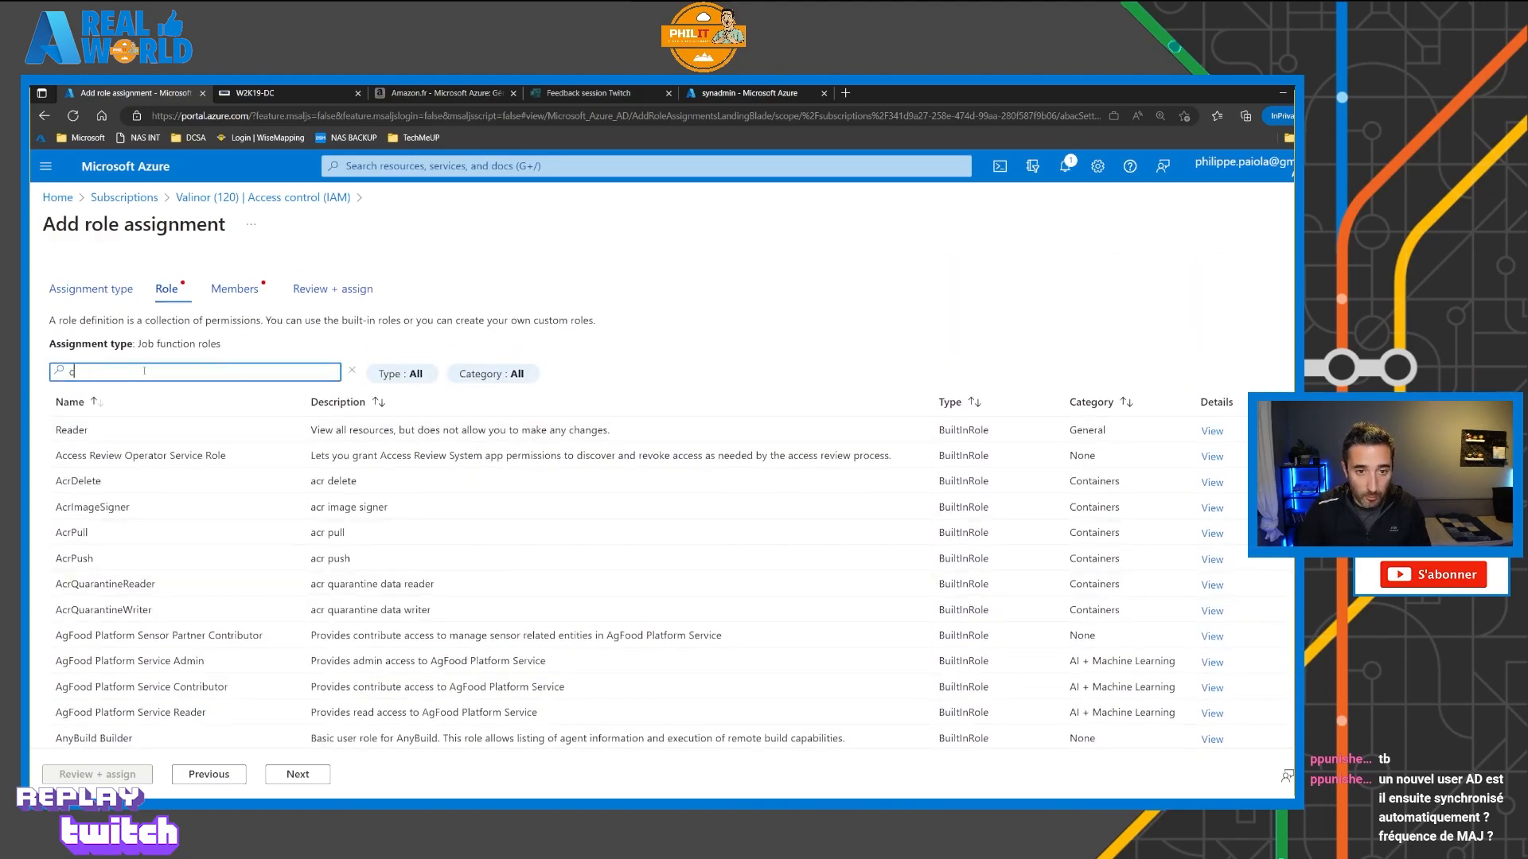
text(ont)
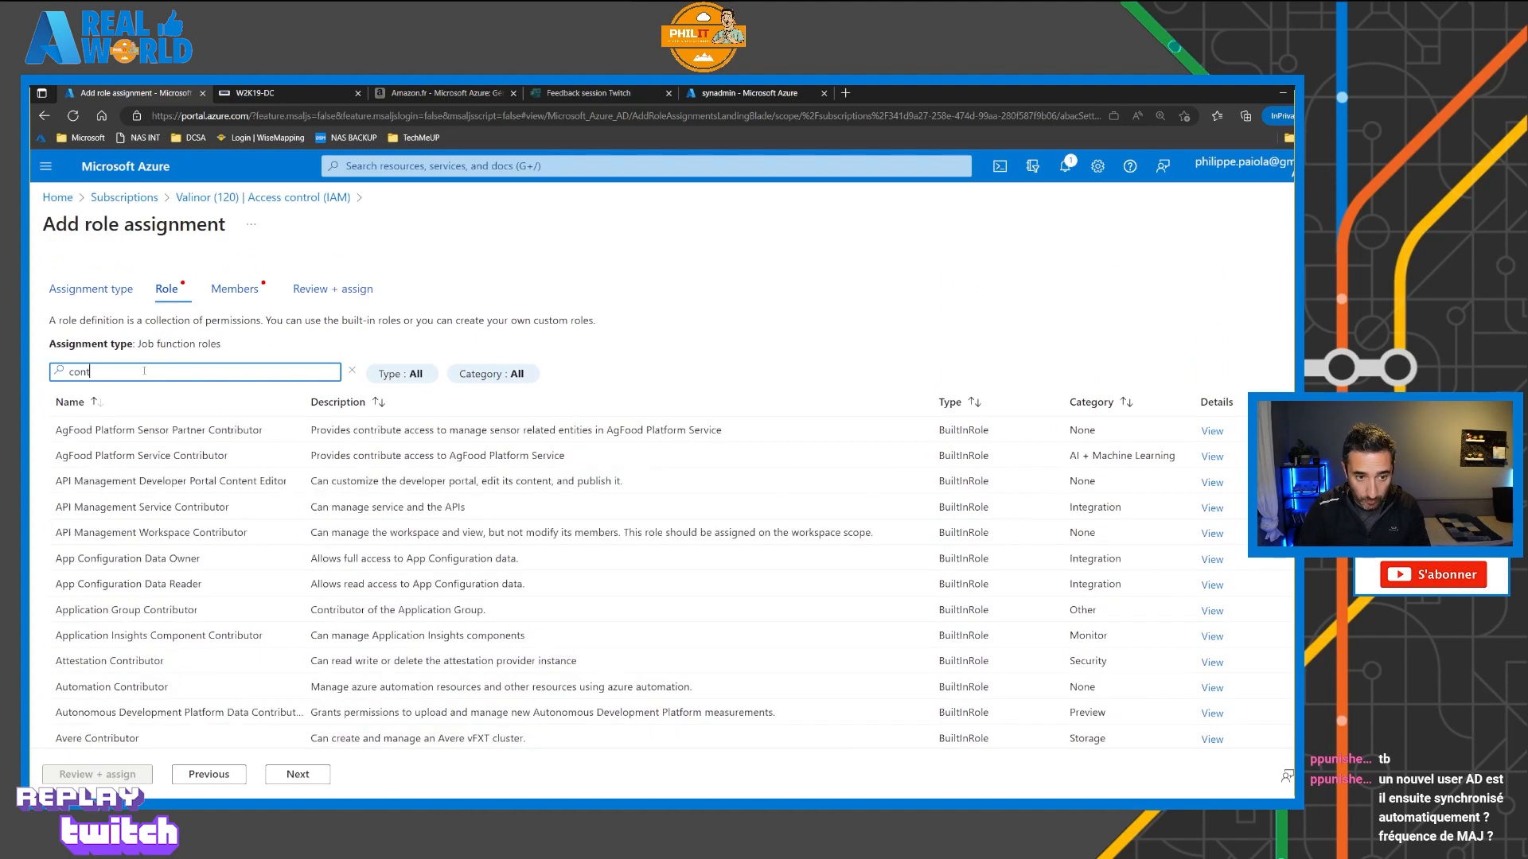
text(ributor)
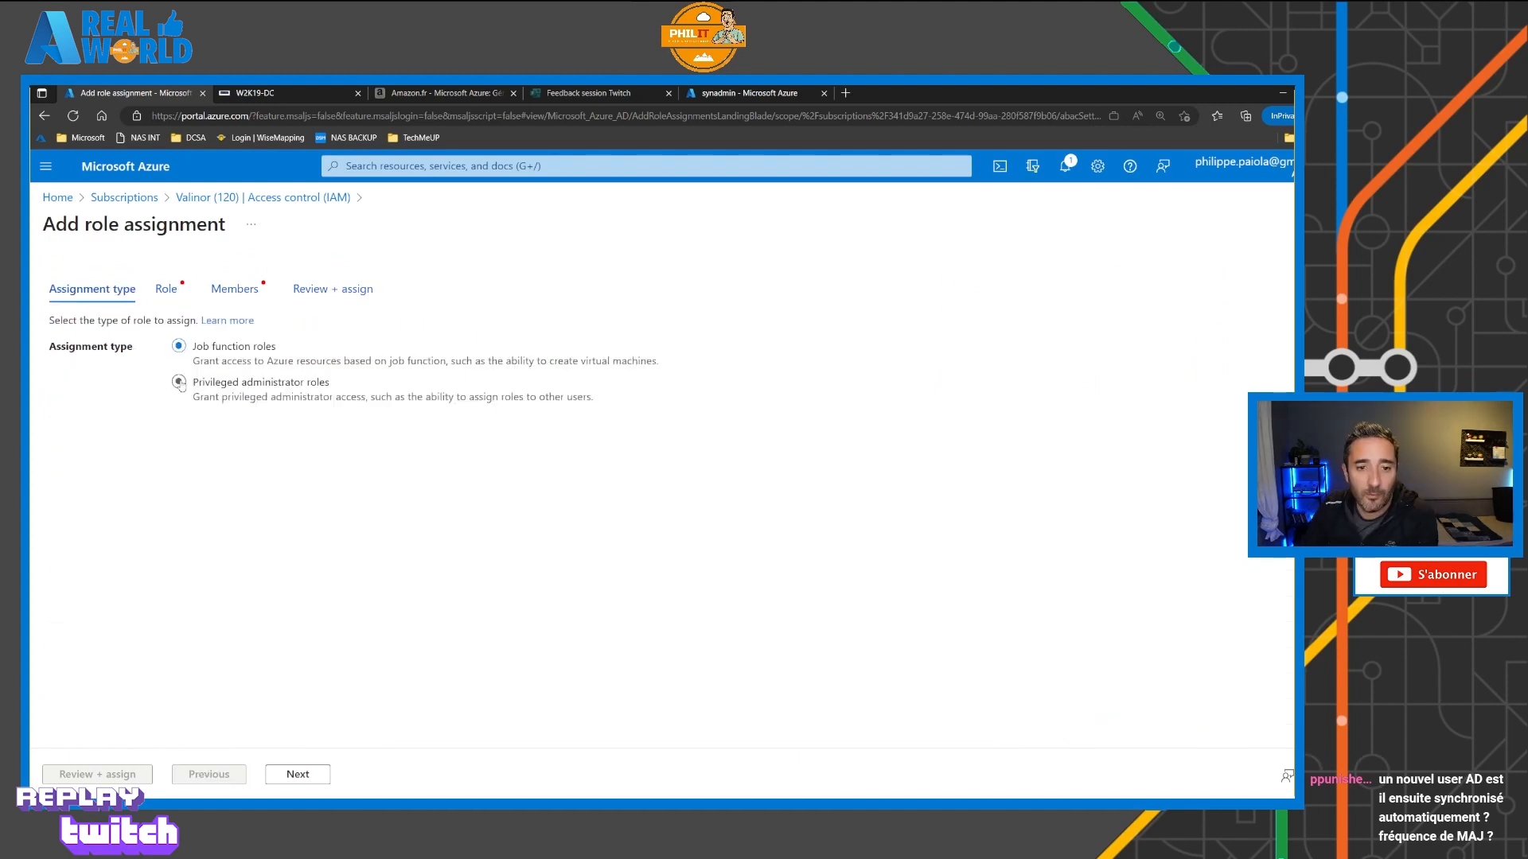
click(179, 383)
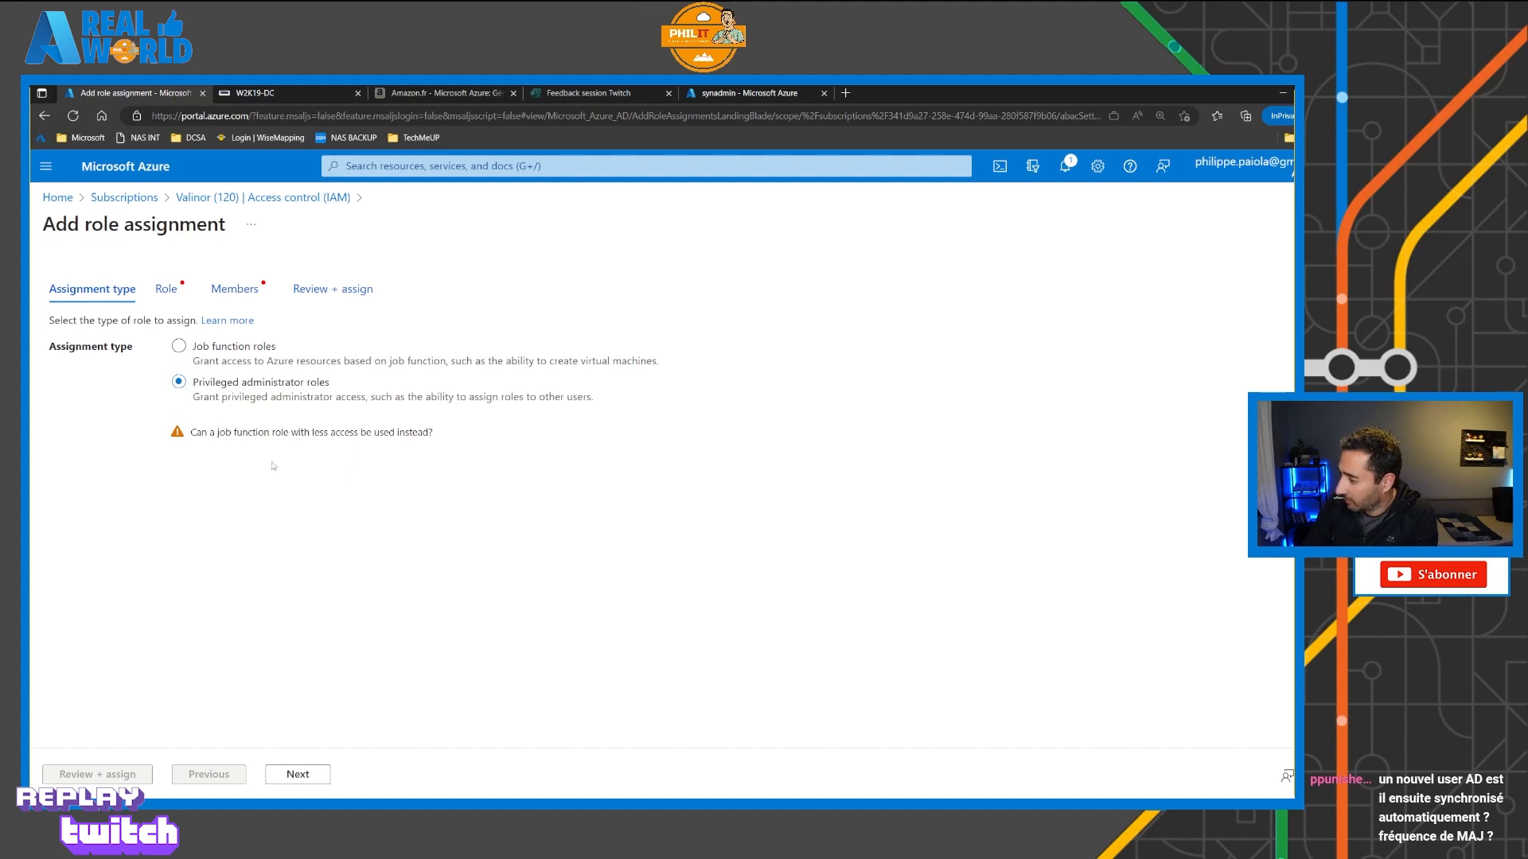
click(298, 775)
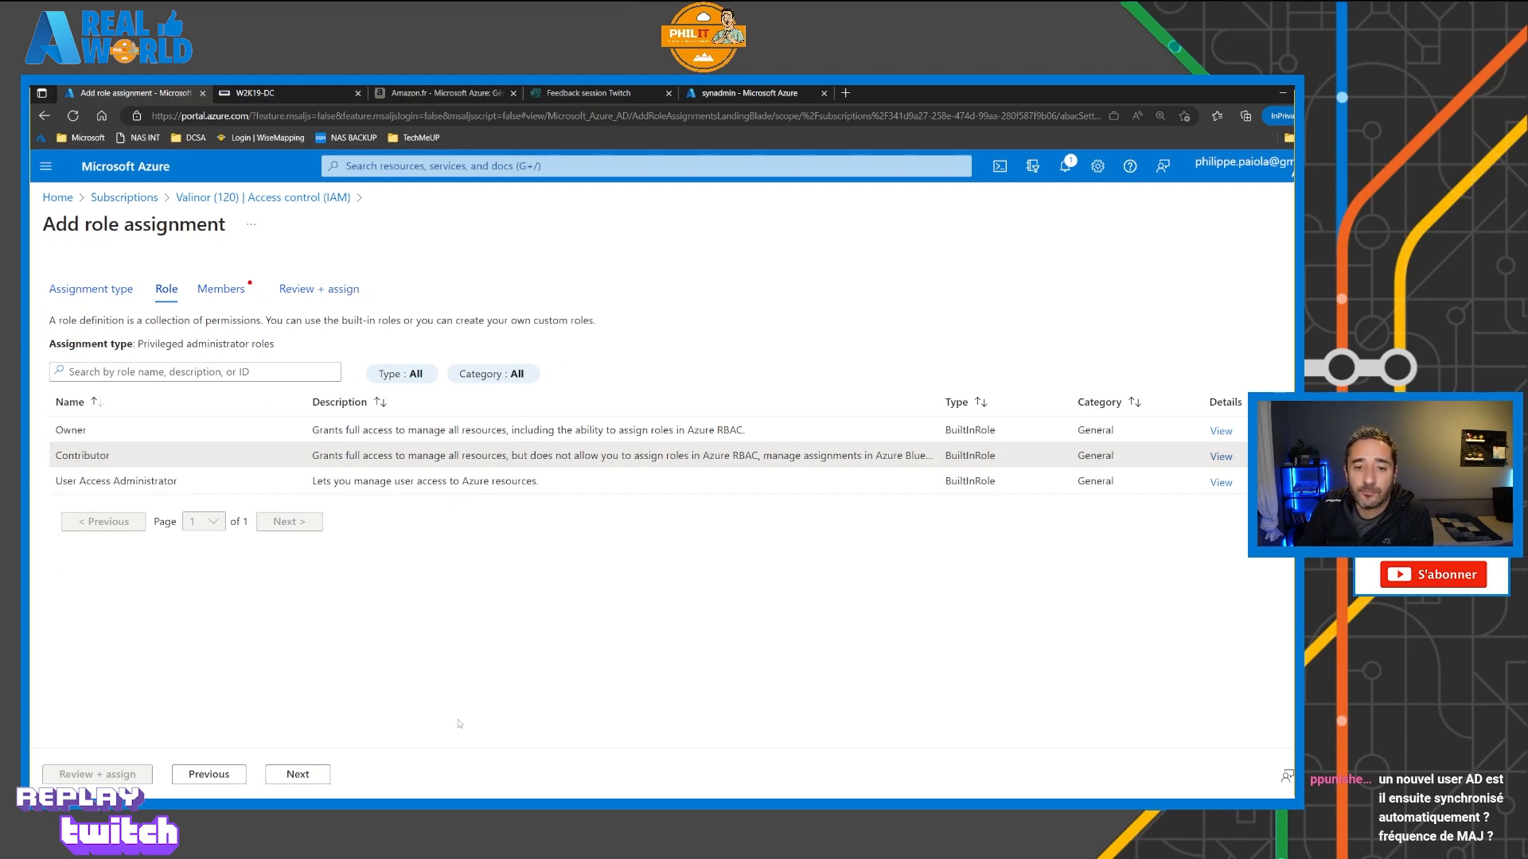
click(298, 775)
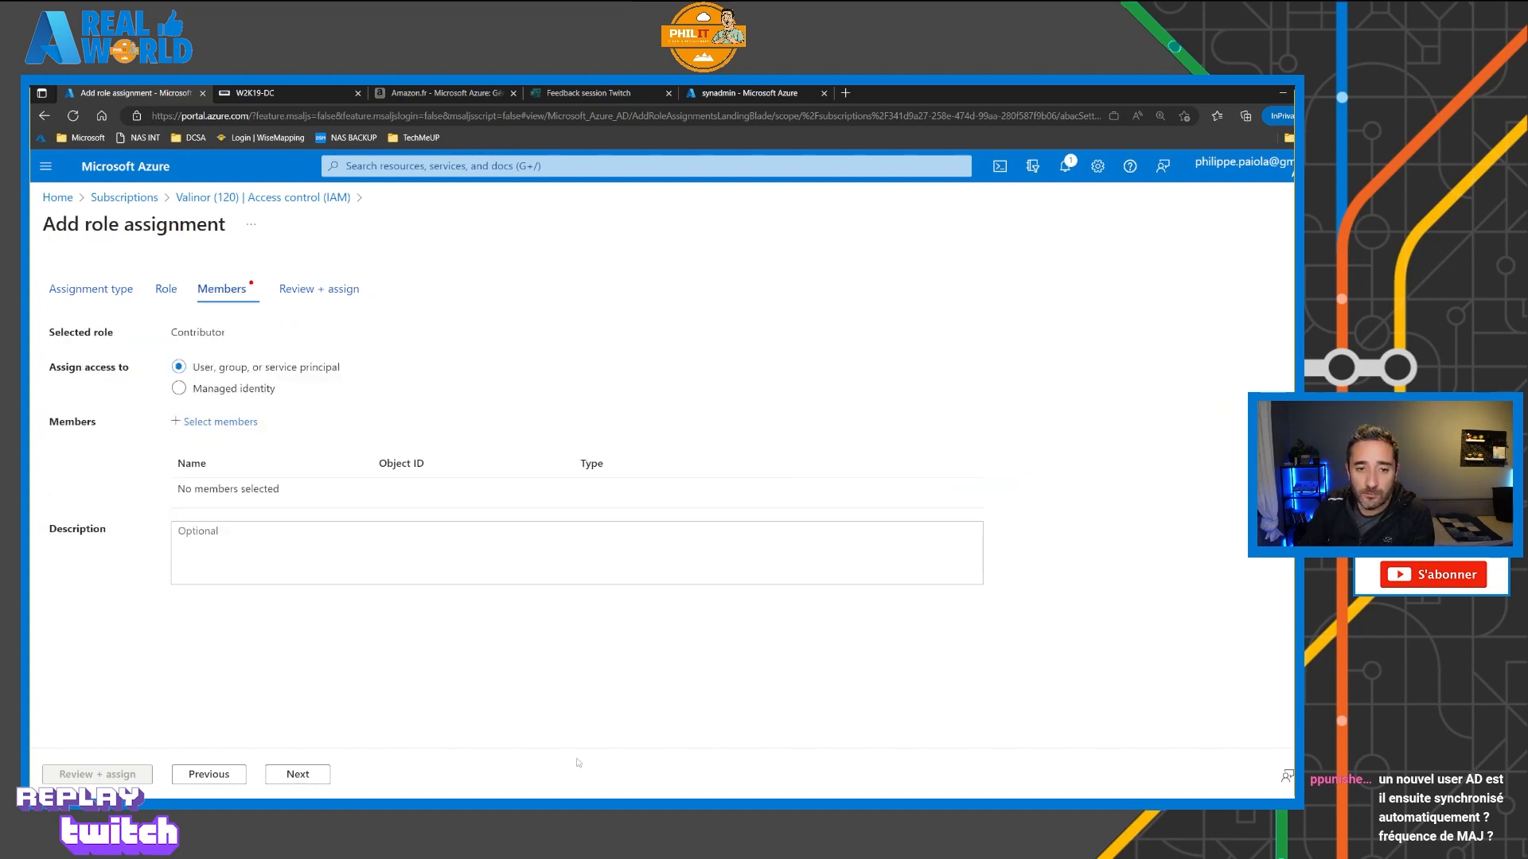
Step: Select user1 as the member, then review and submit the Contributor assignment
click(220, 422)
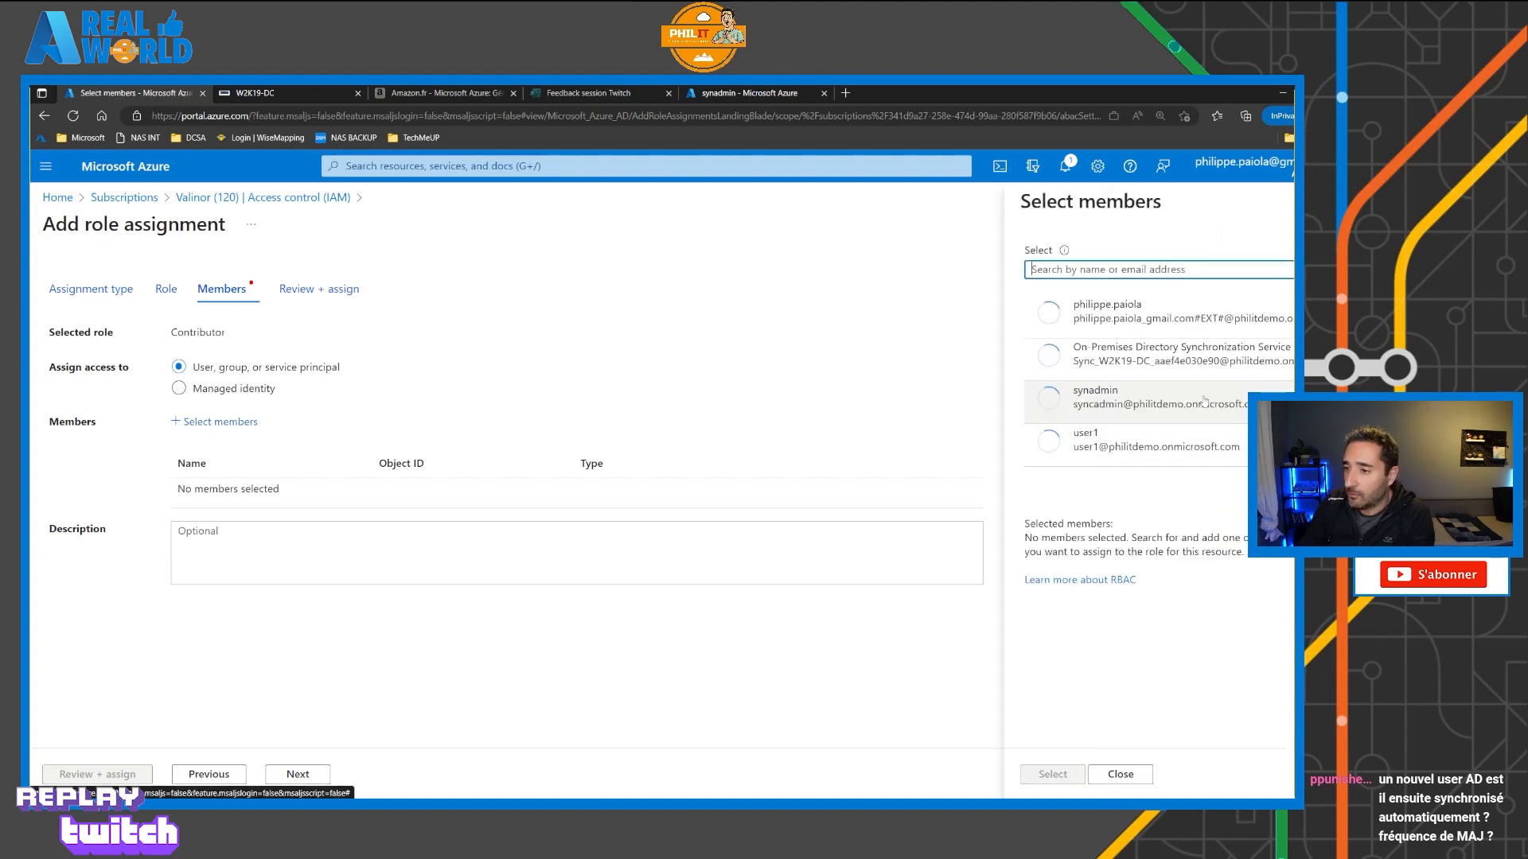
click(1112, 446)
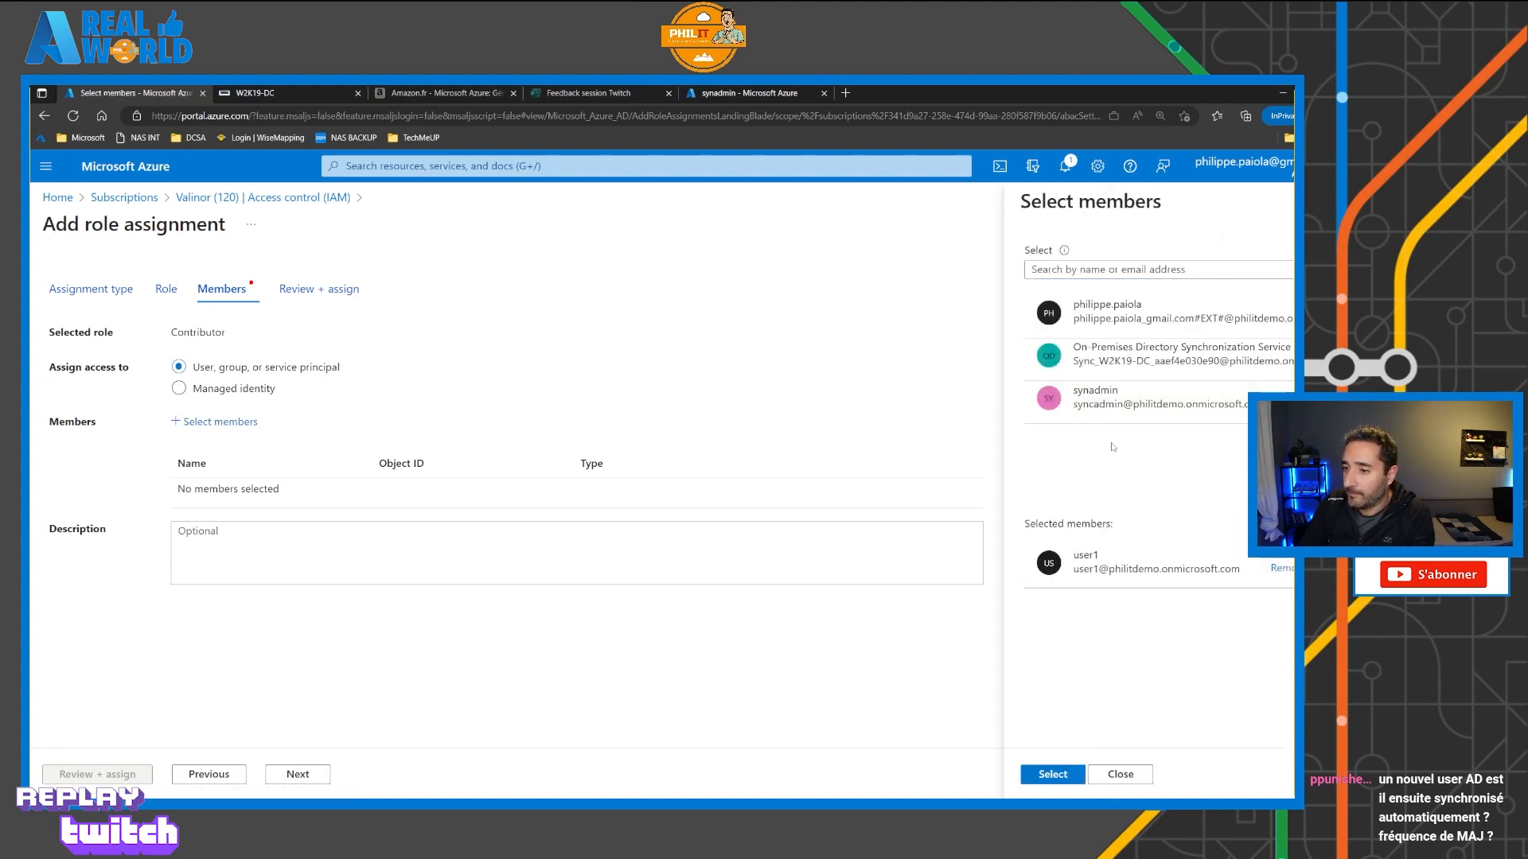
click(1066, 773)
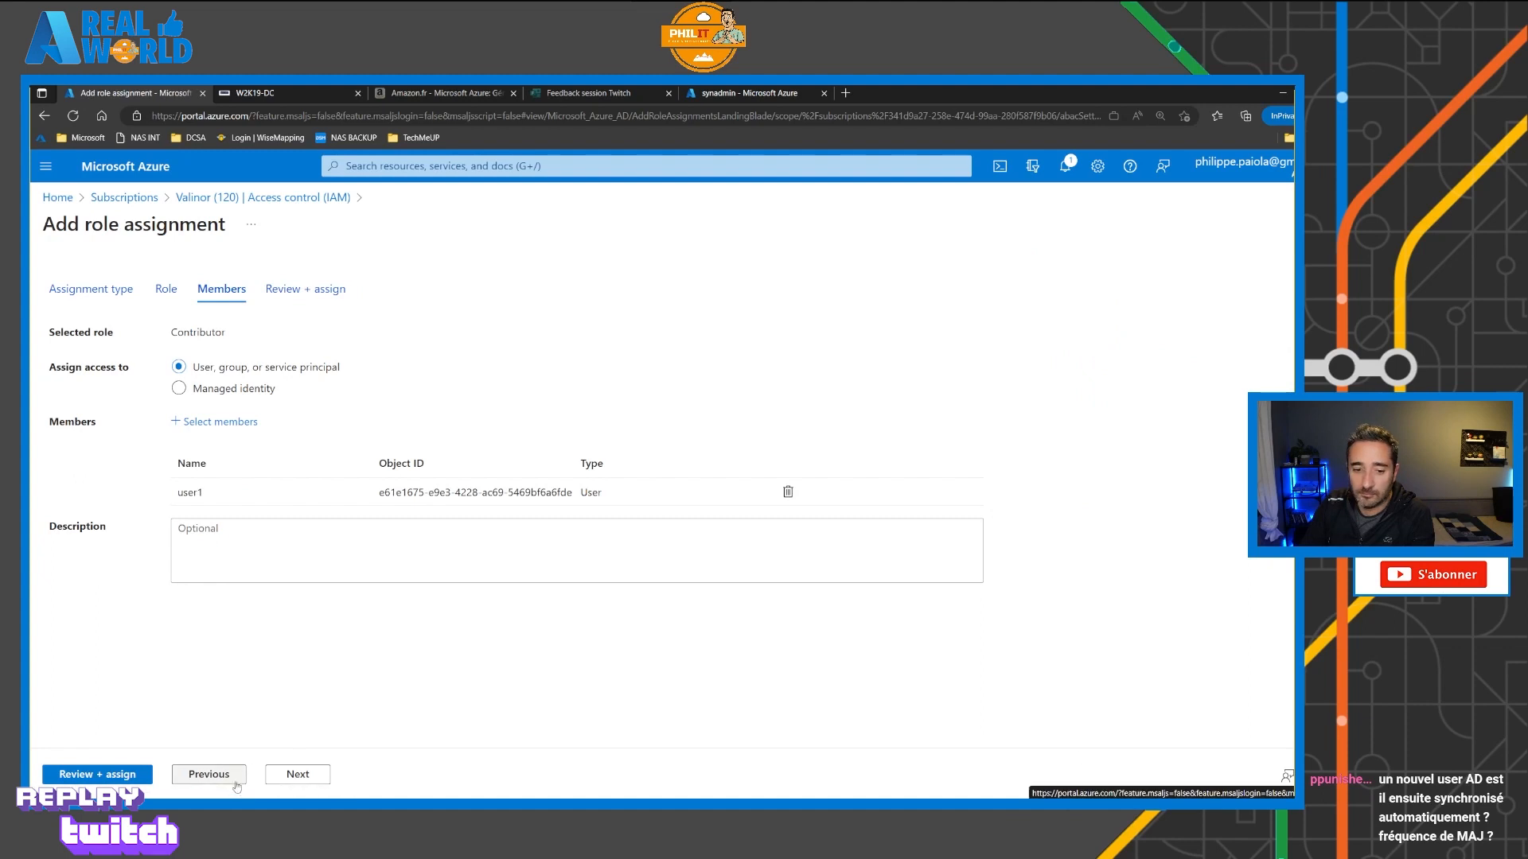
click(117, 780)
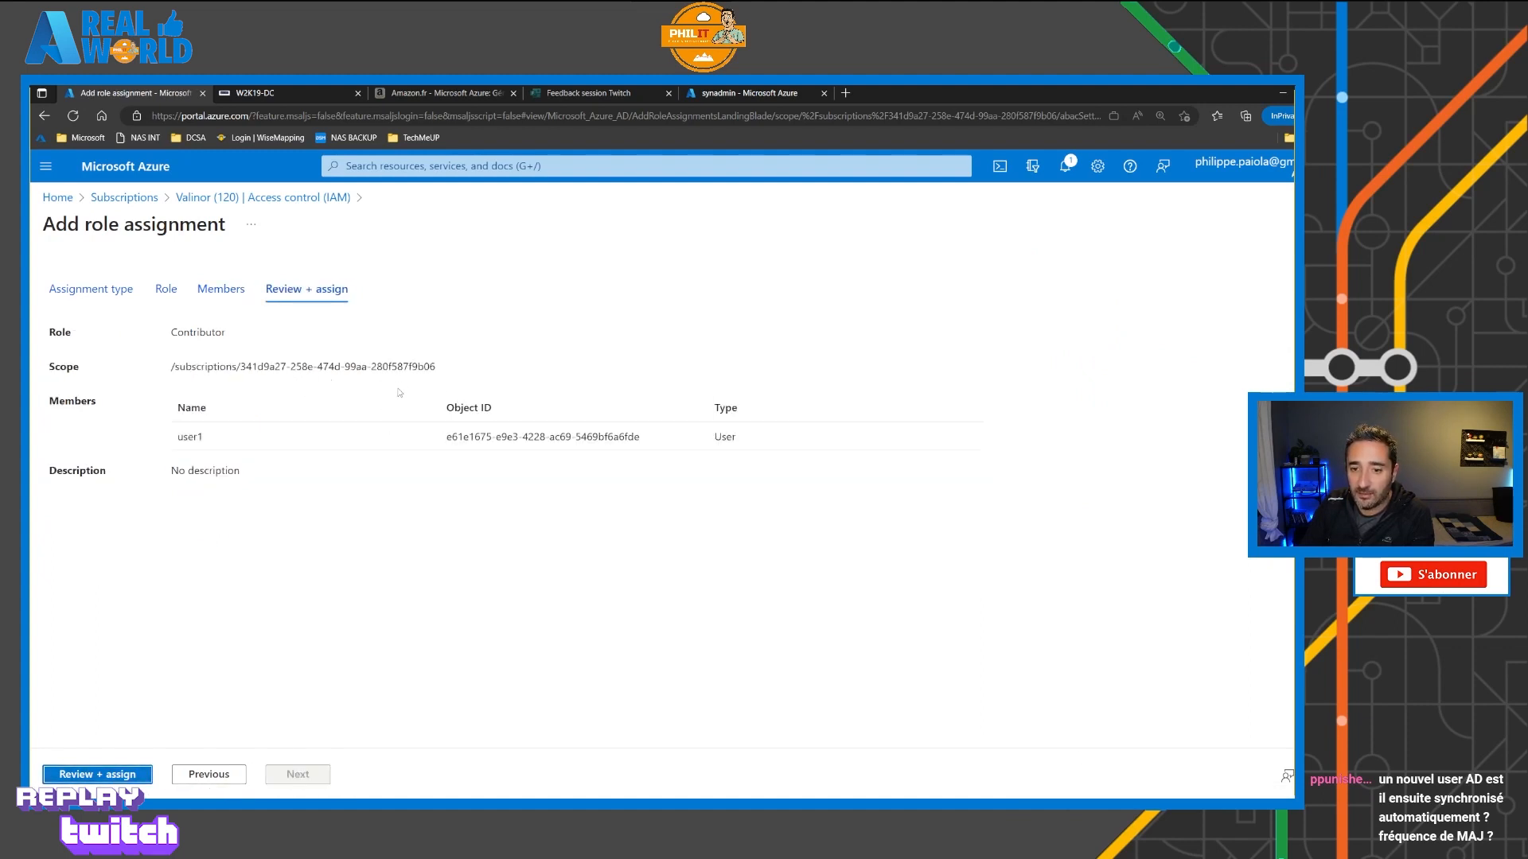
click(119, 780)
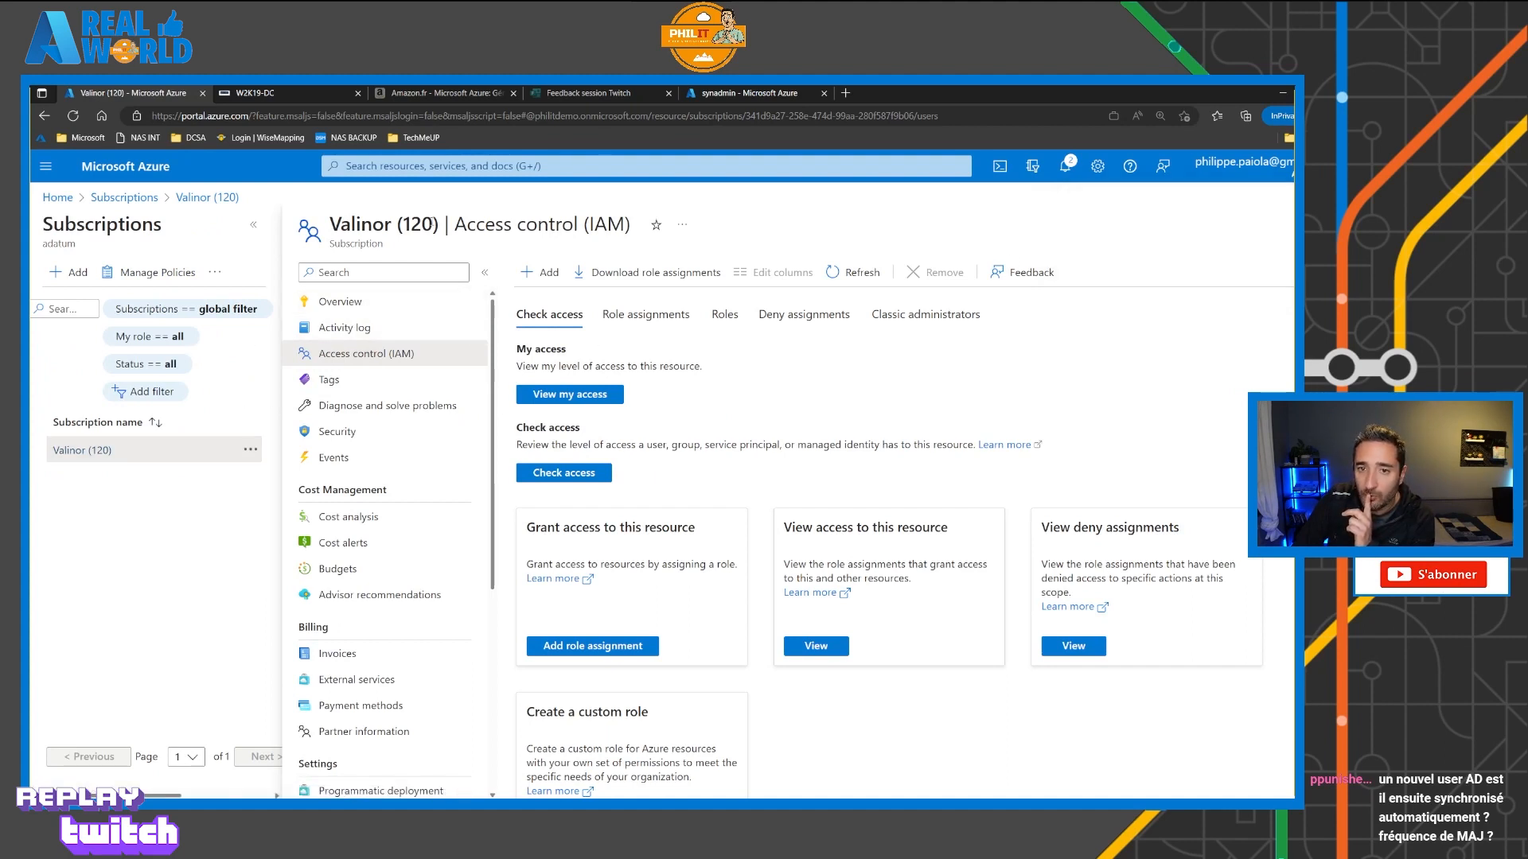
Step: Open Azure Active Directory's Users list and box the on-premises sync account row in red
click(382, 166)
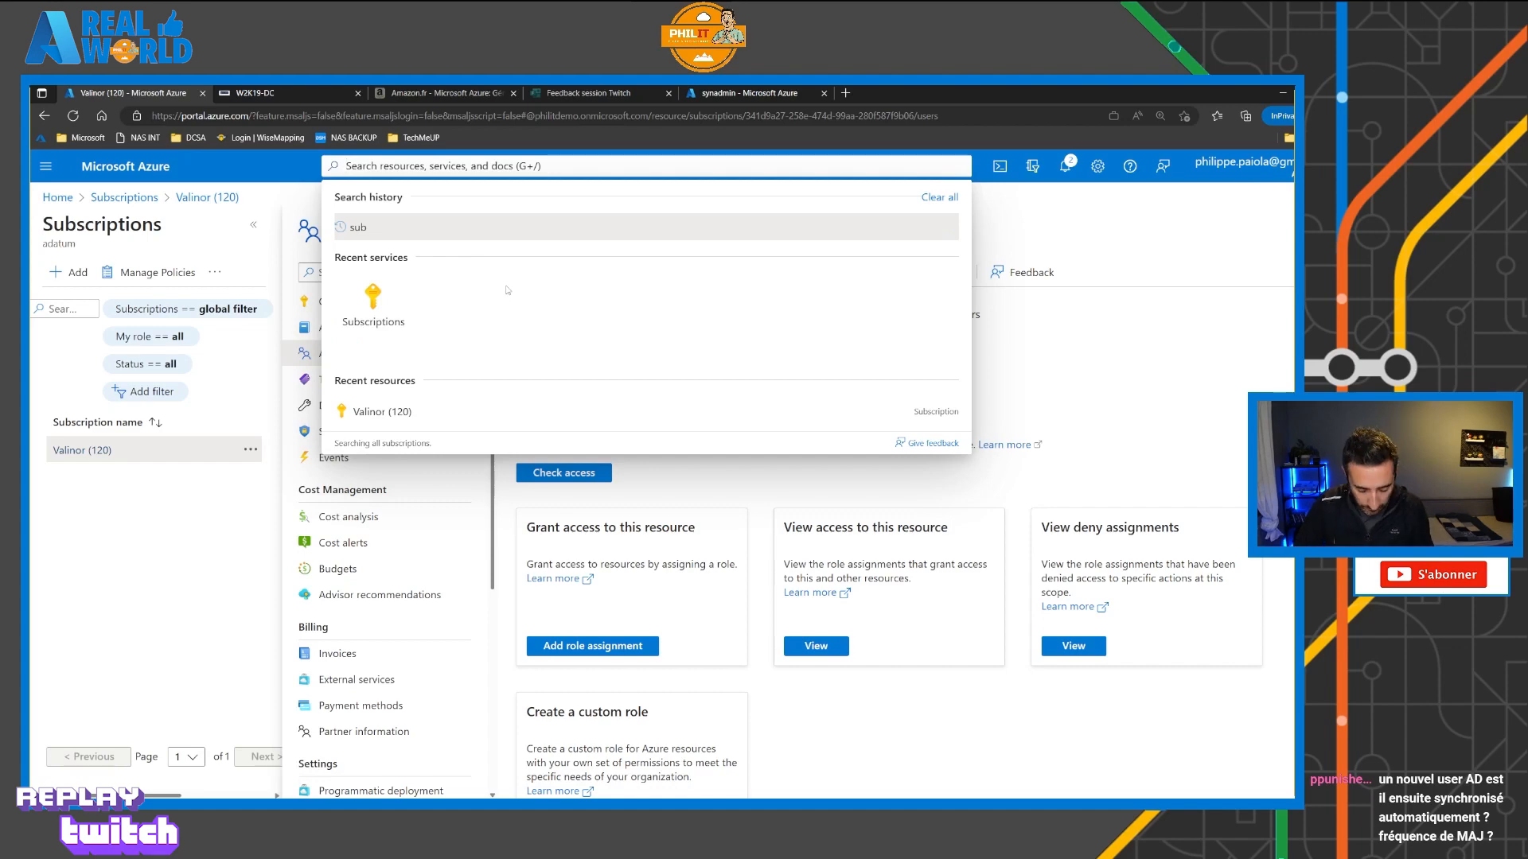
text(a)
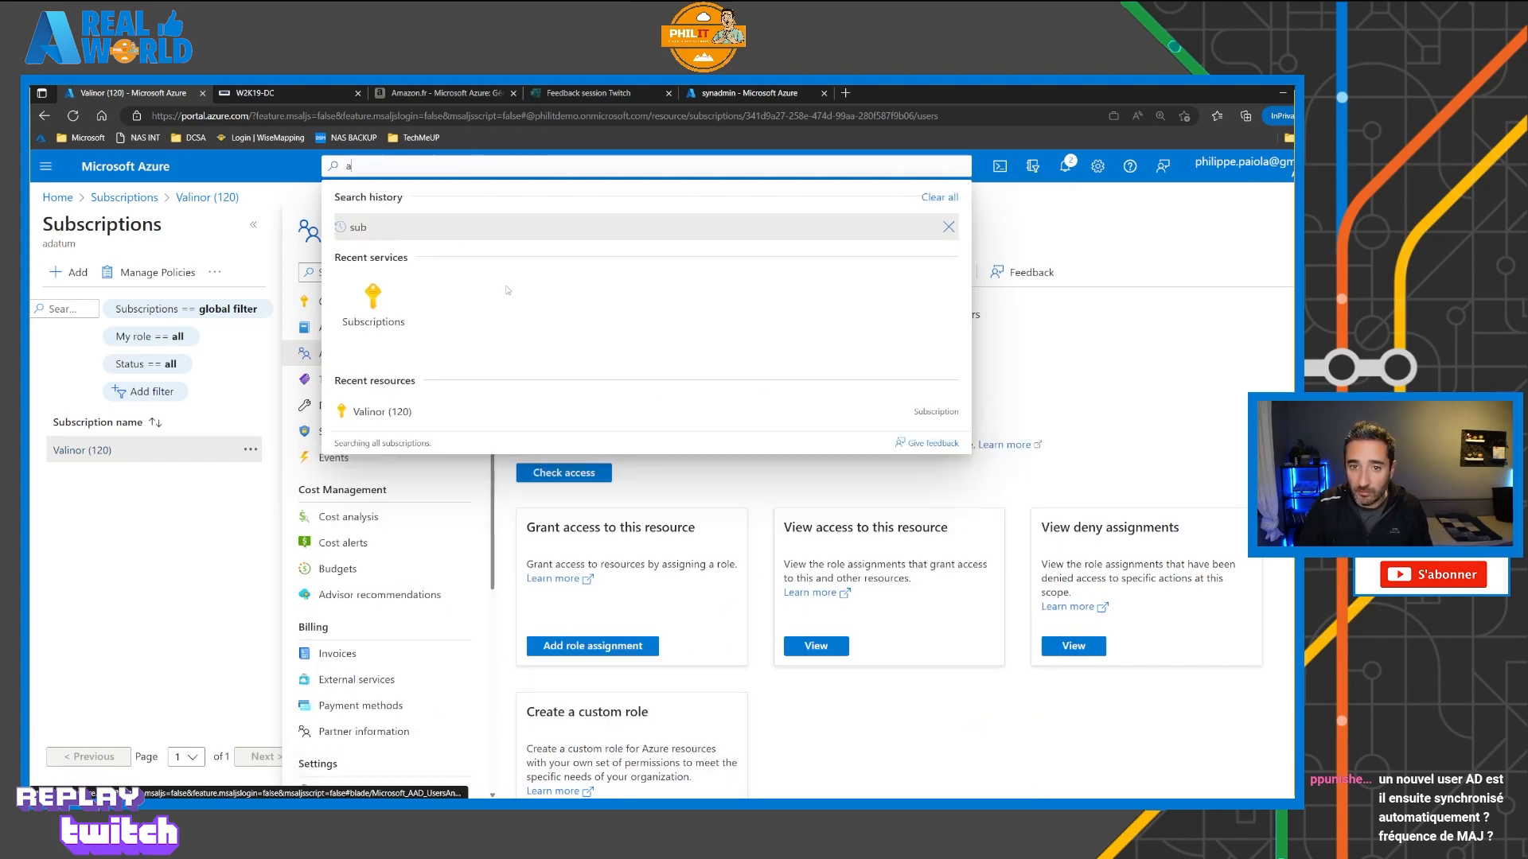
text(zure act)
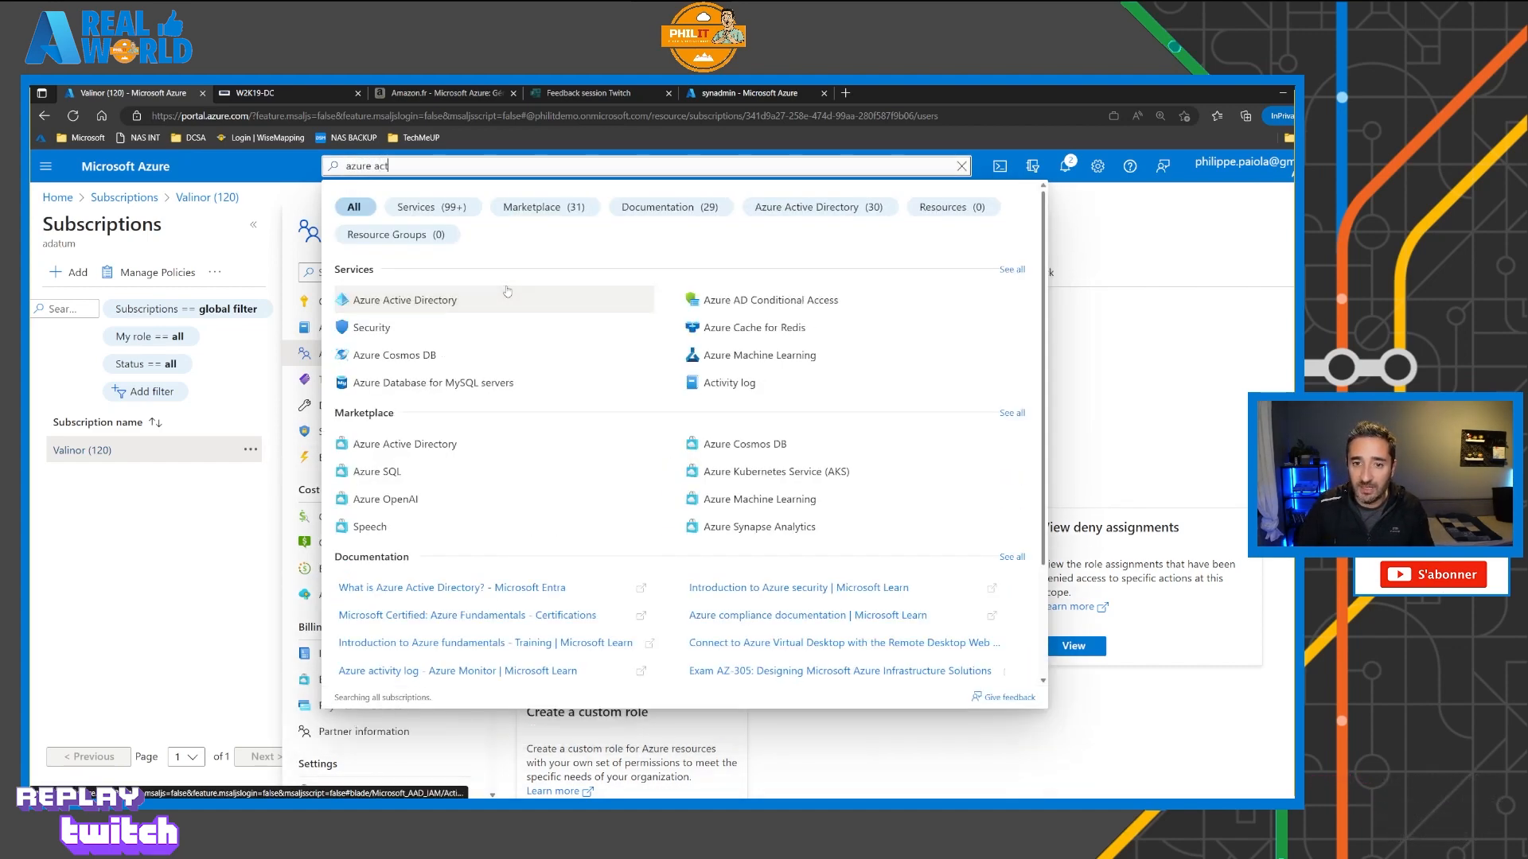
click(446, 311)
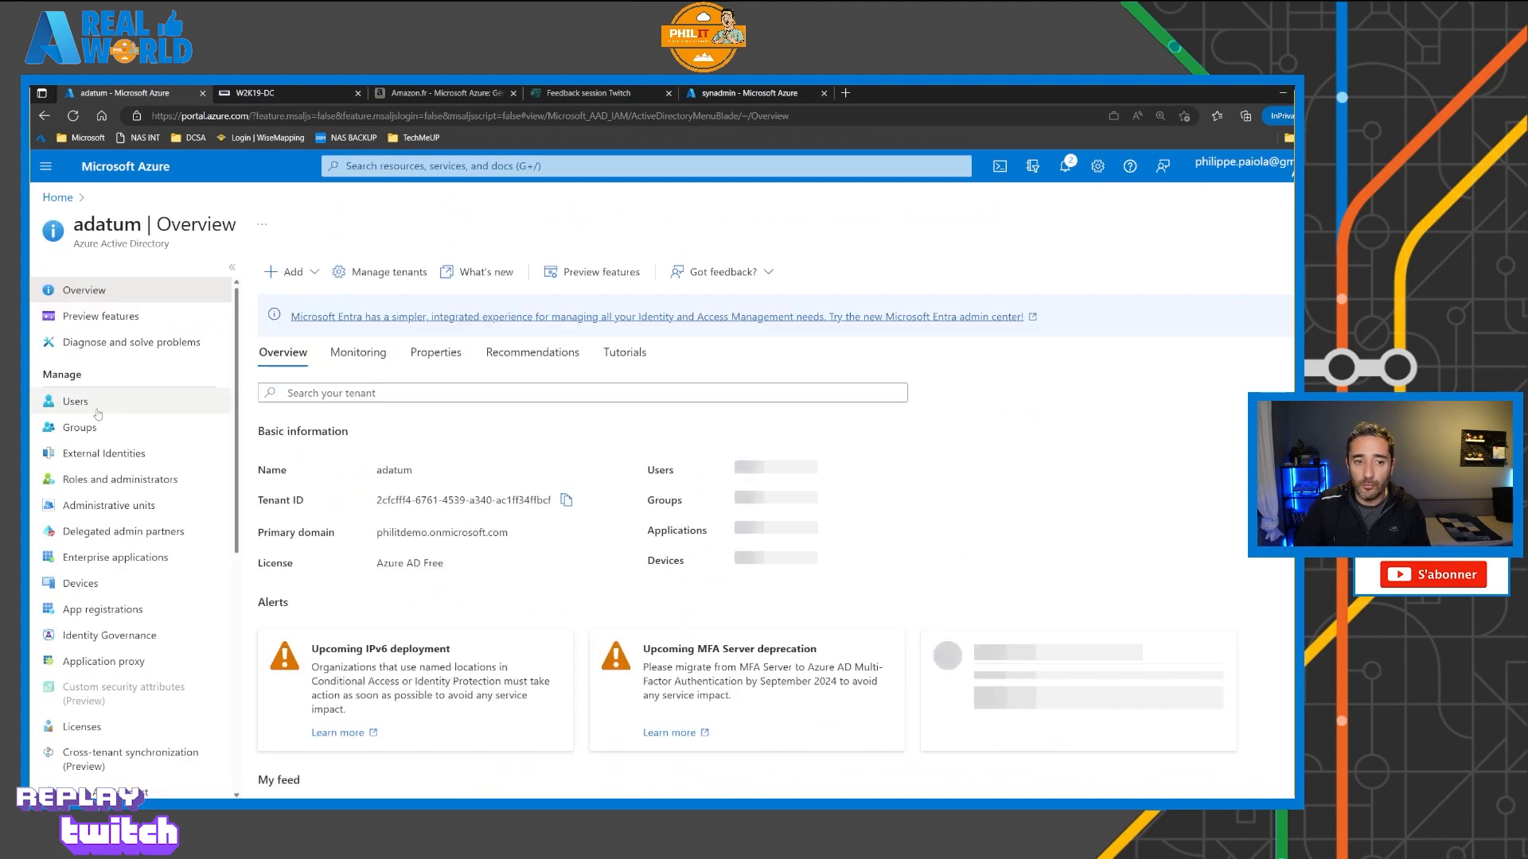
click(62, 399)
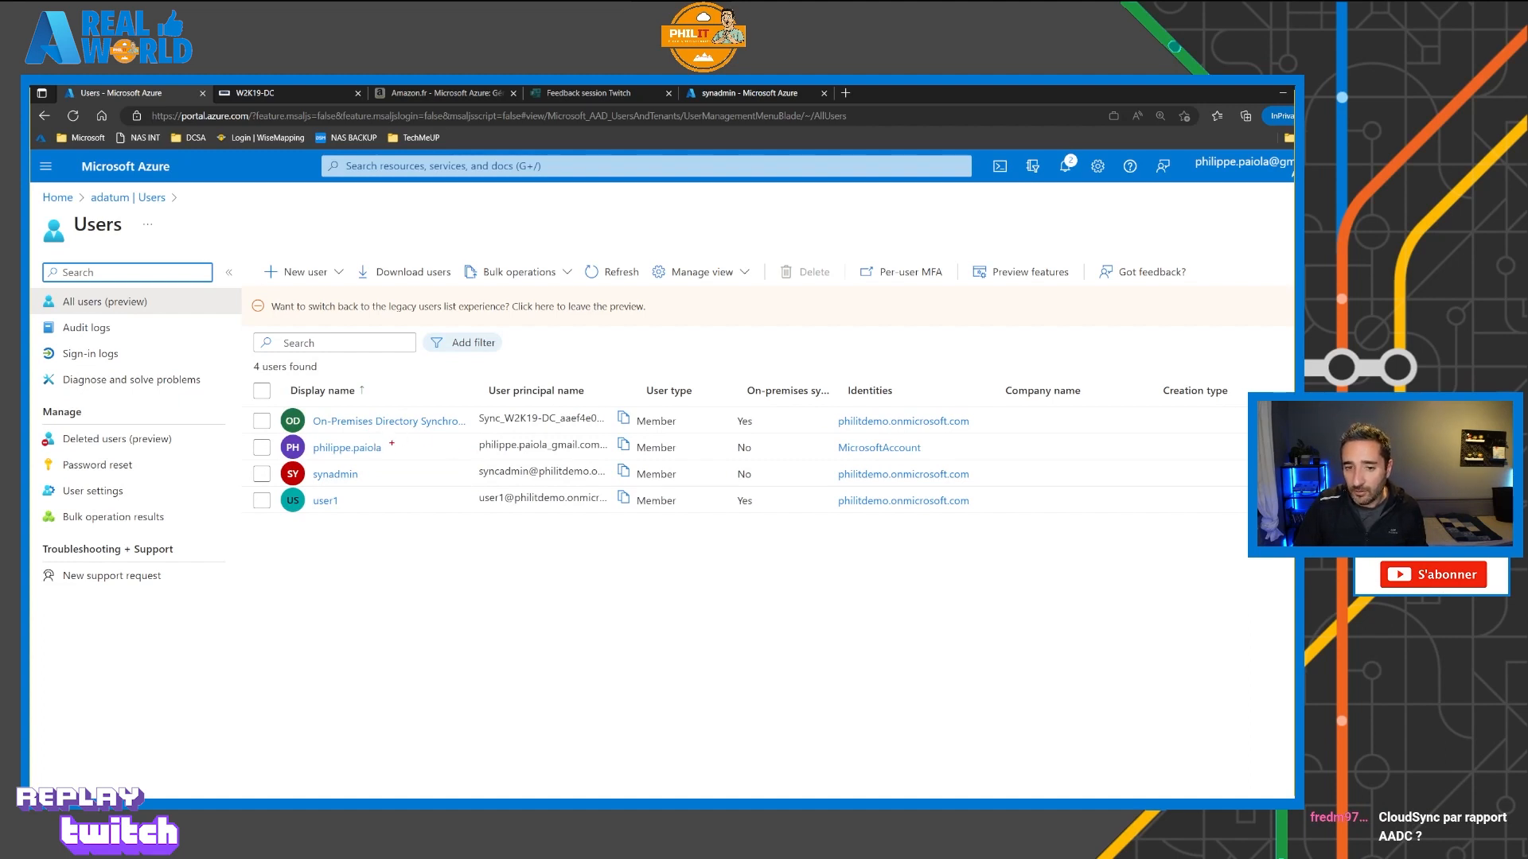
drag(276, 402, 478, 438)
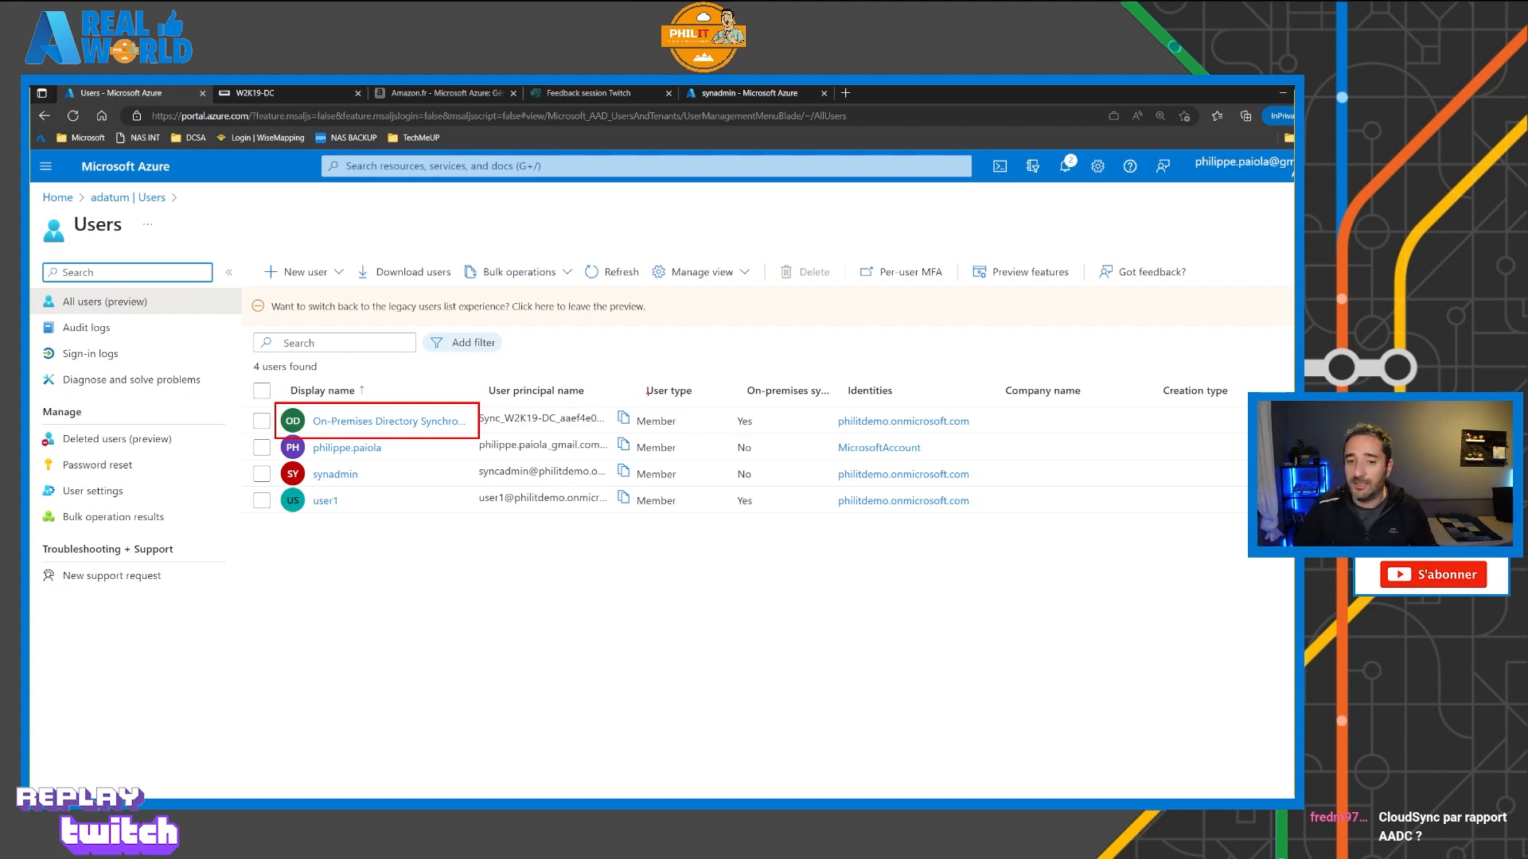
Step: Copy user1's full sign-in address from its profile
click(326, 501)
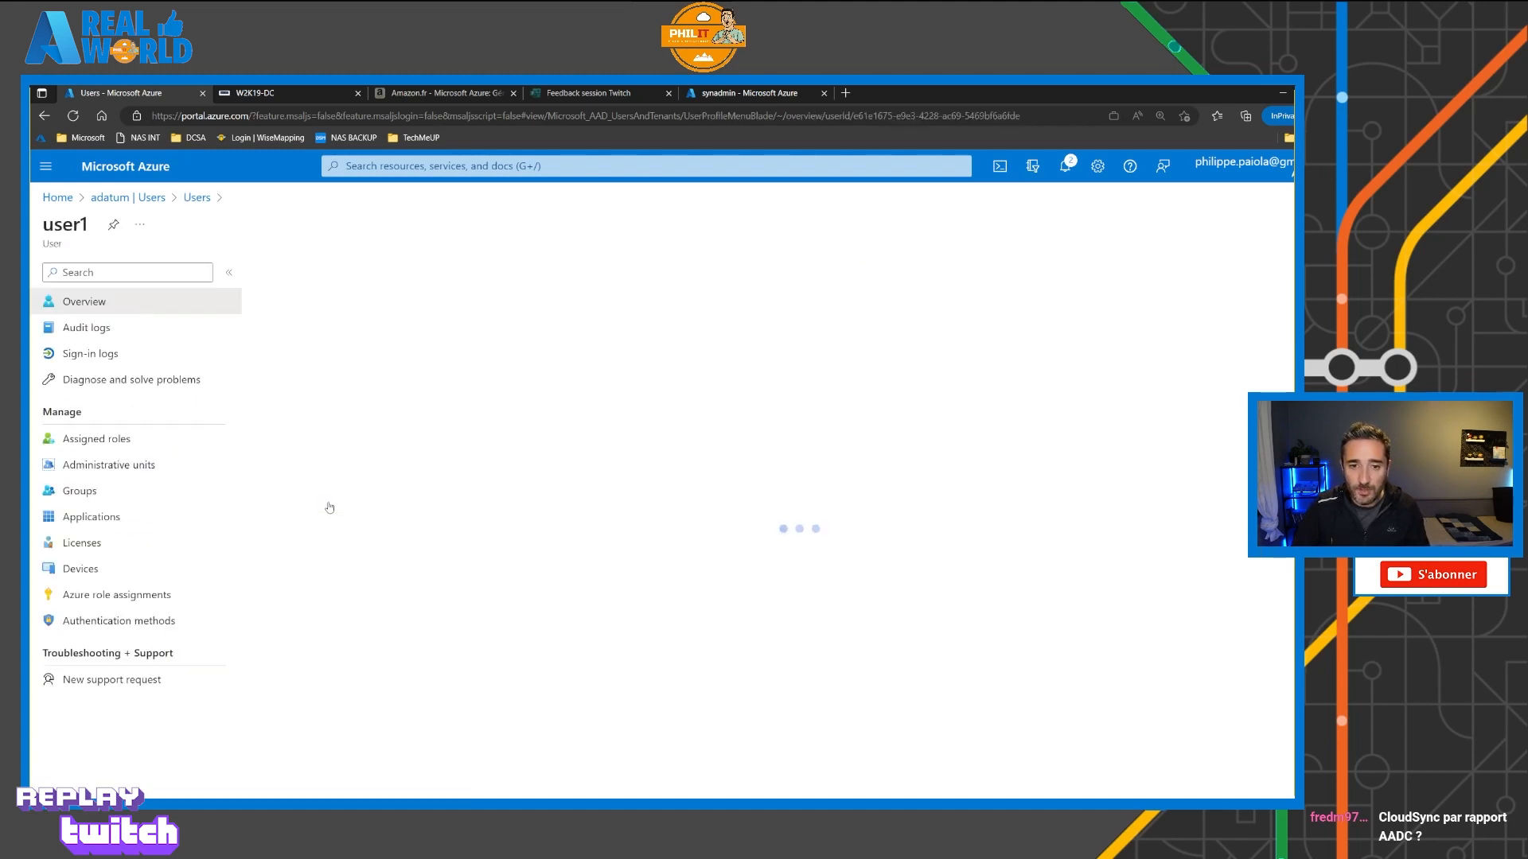
triple_click(419, 430)
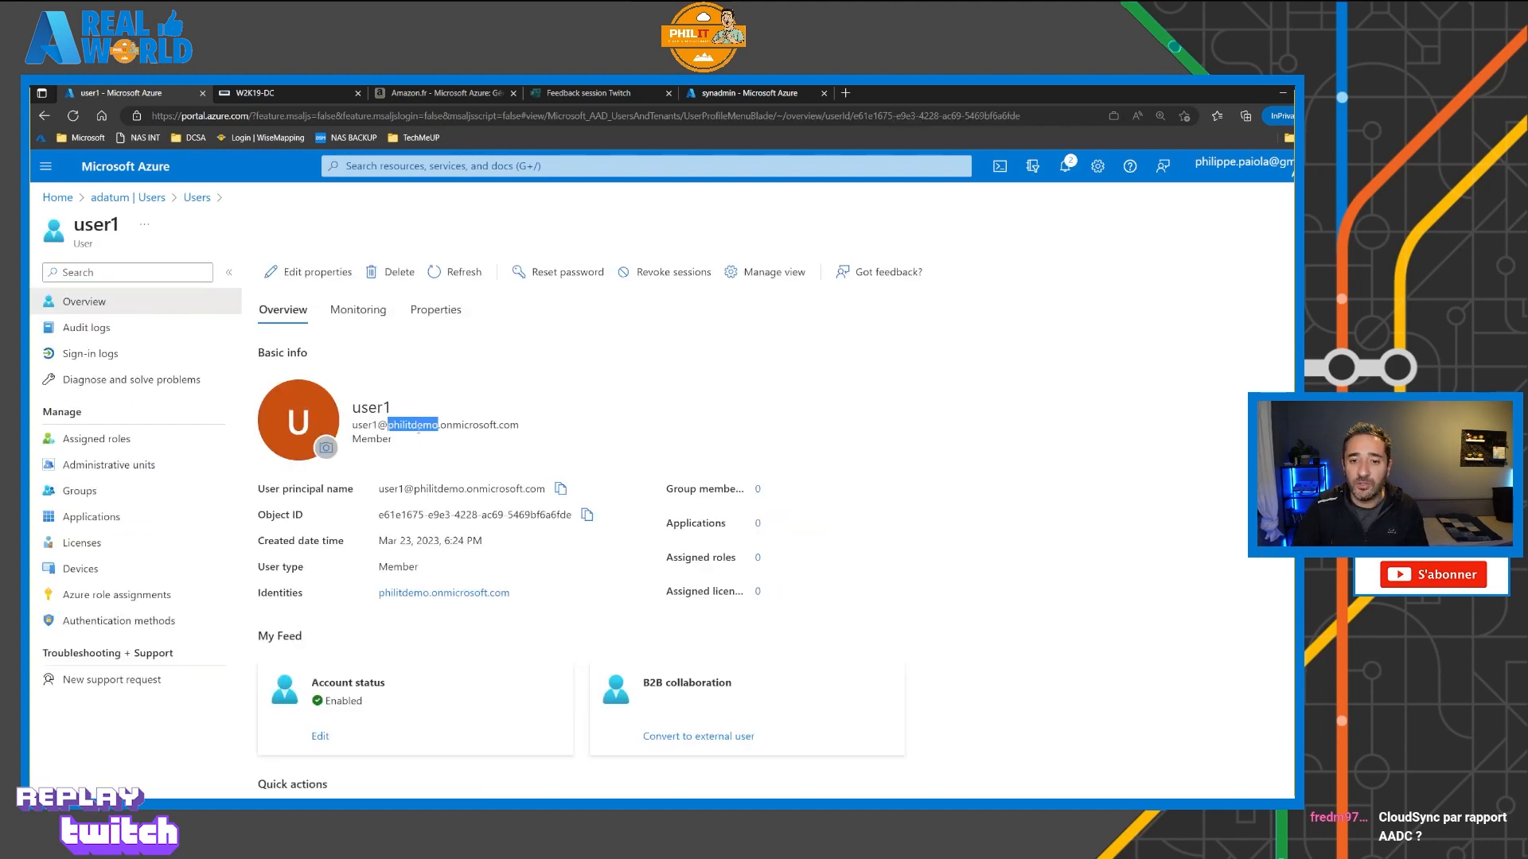
right_click(420, 429)
click(454, 438)
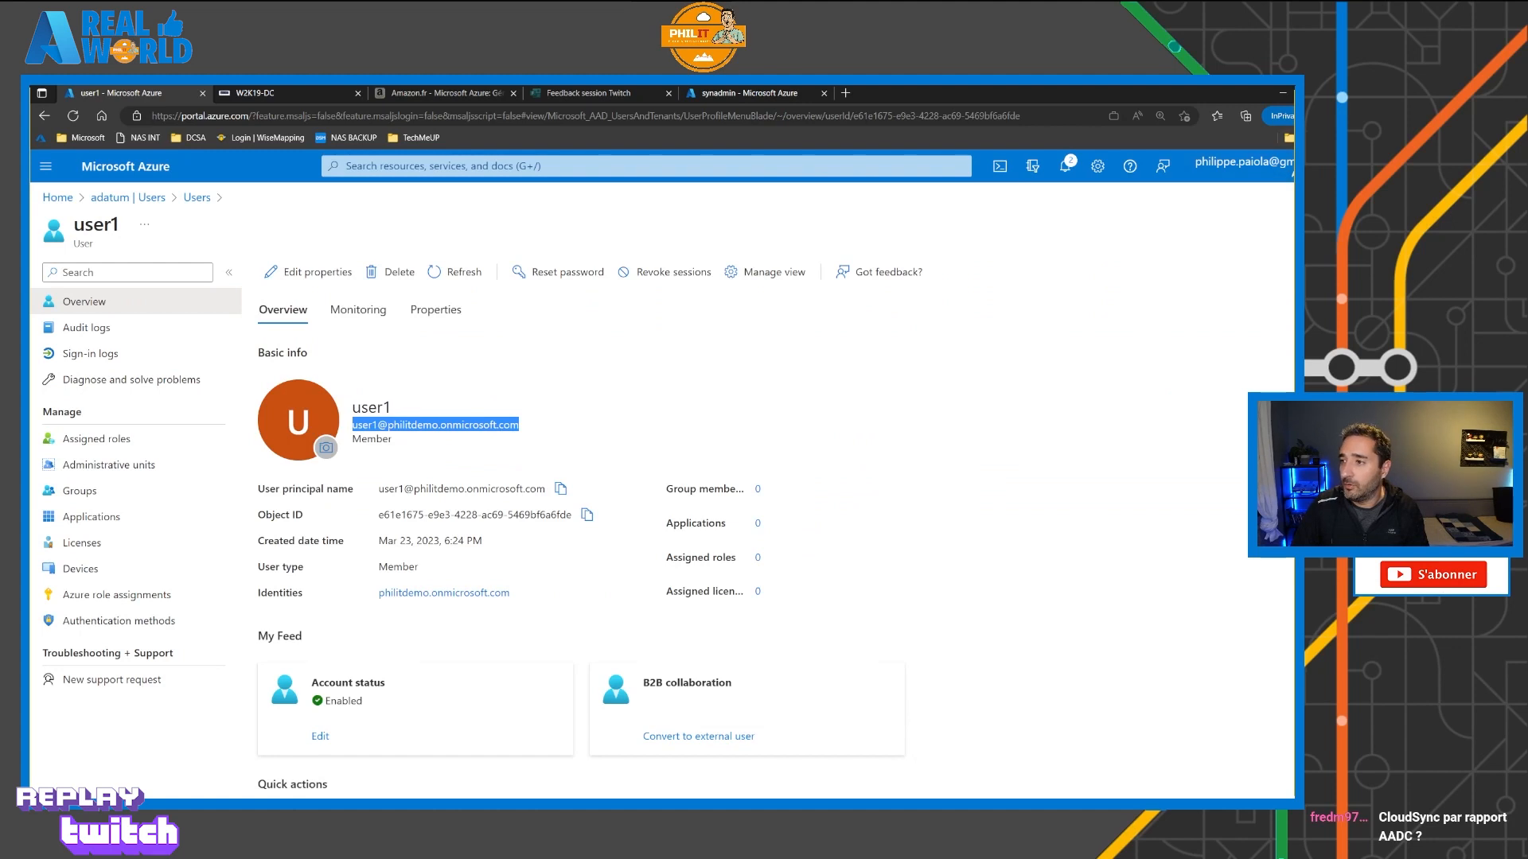
Step: In the synadmin tab, choose to sign in with a different account
click(748, 94)
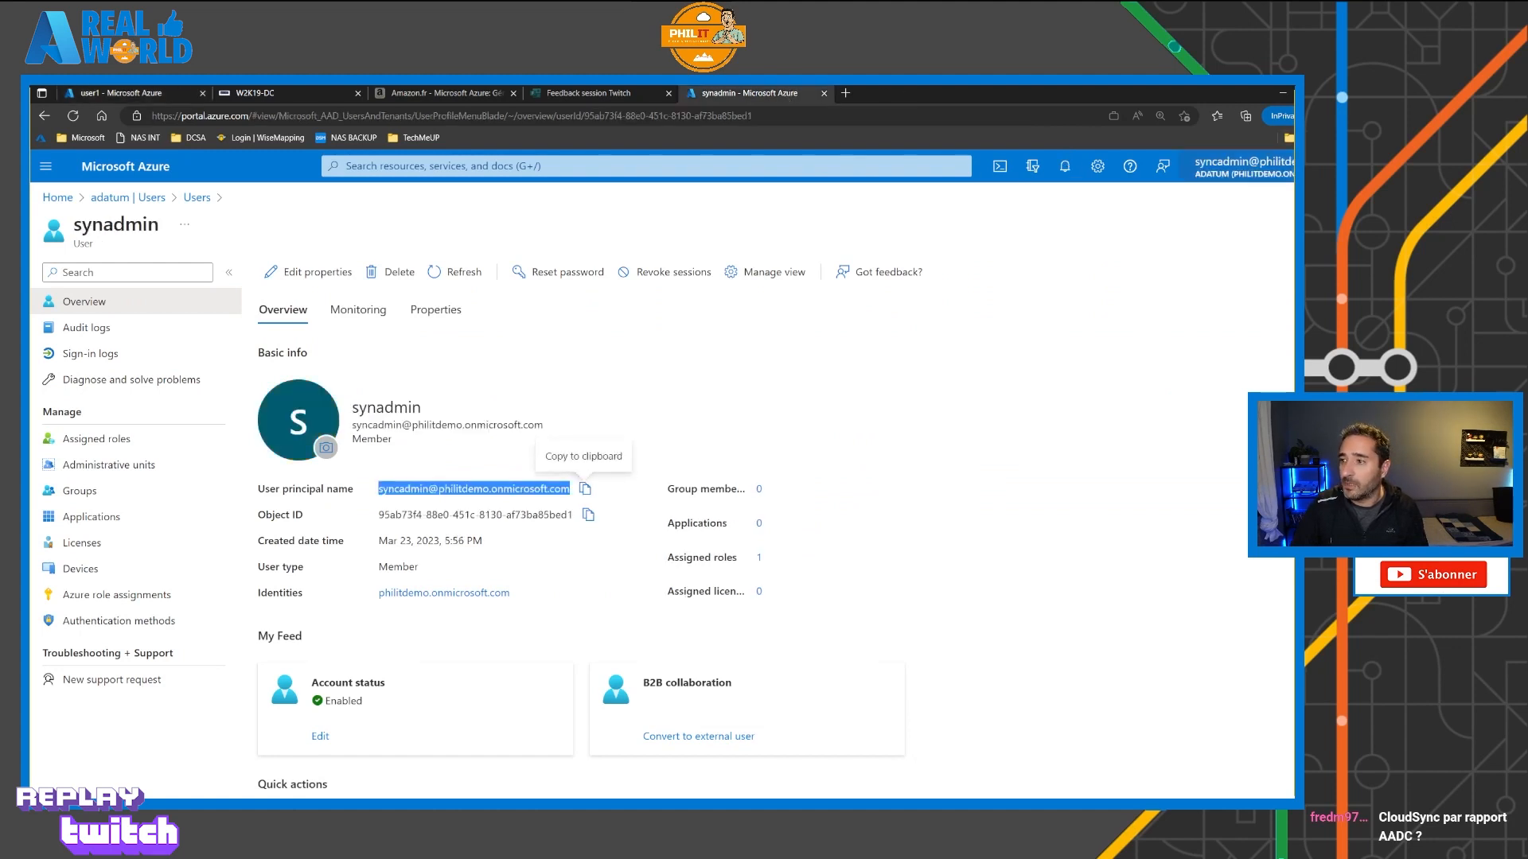
click(1243, 167)
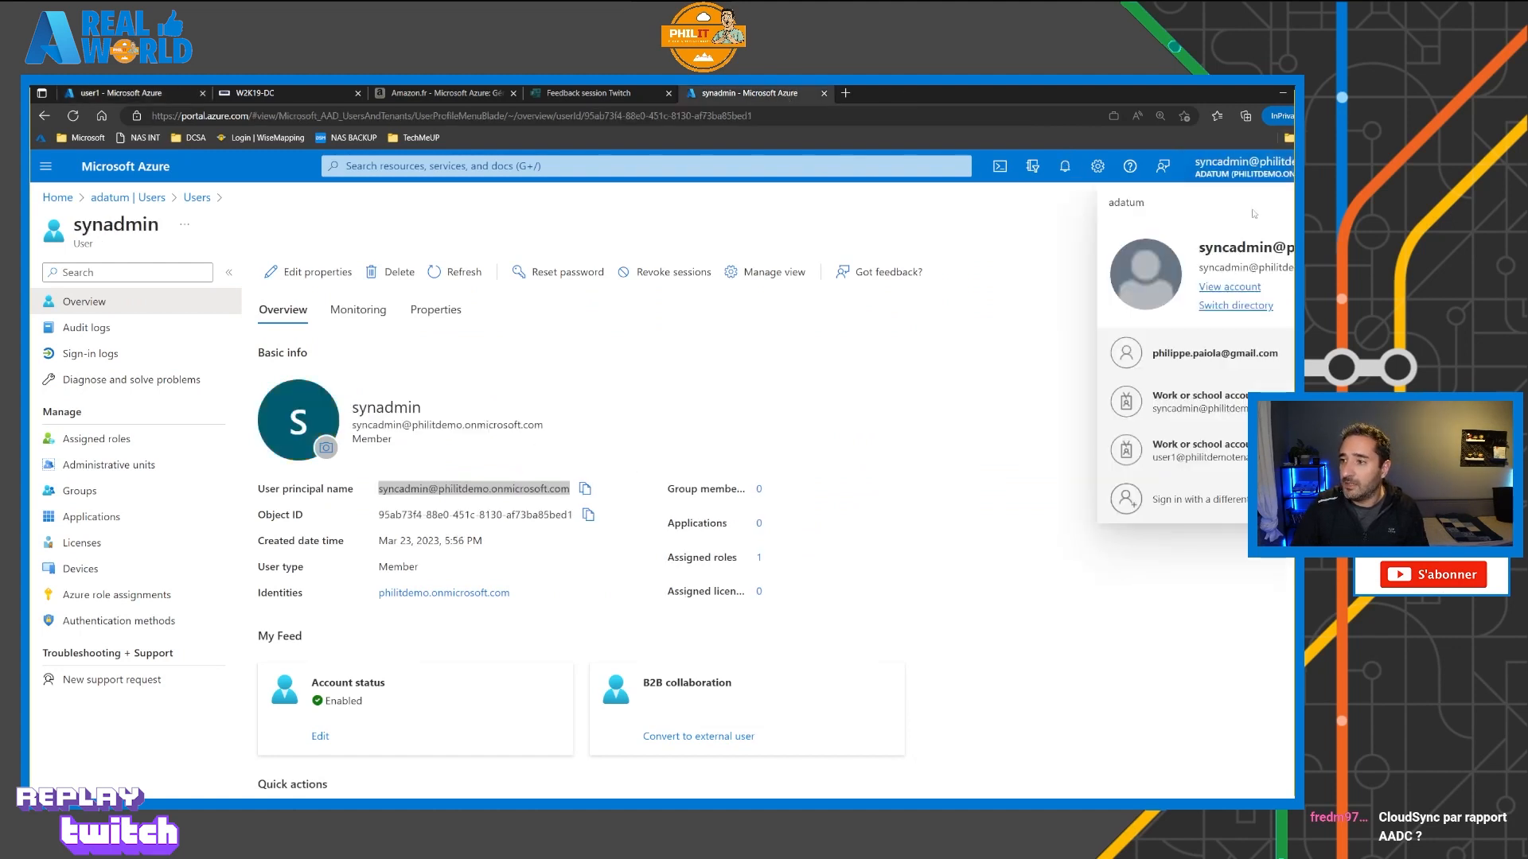
click(1206, 501)
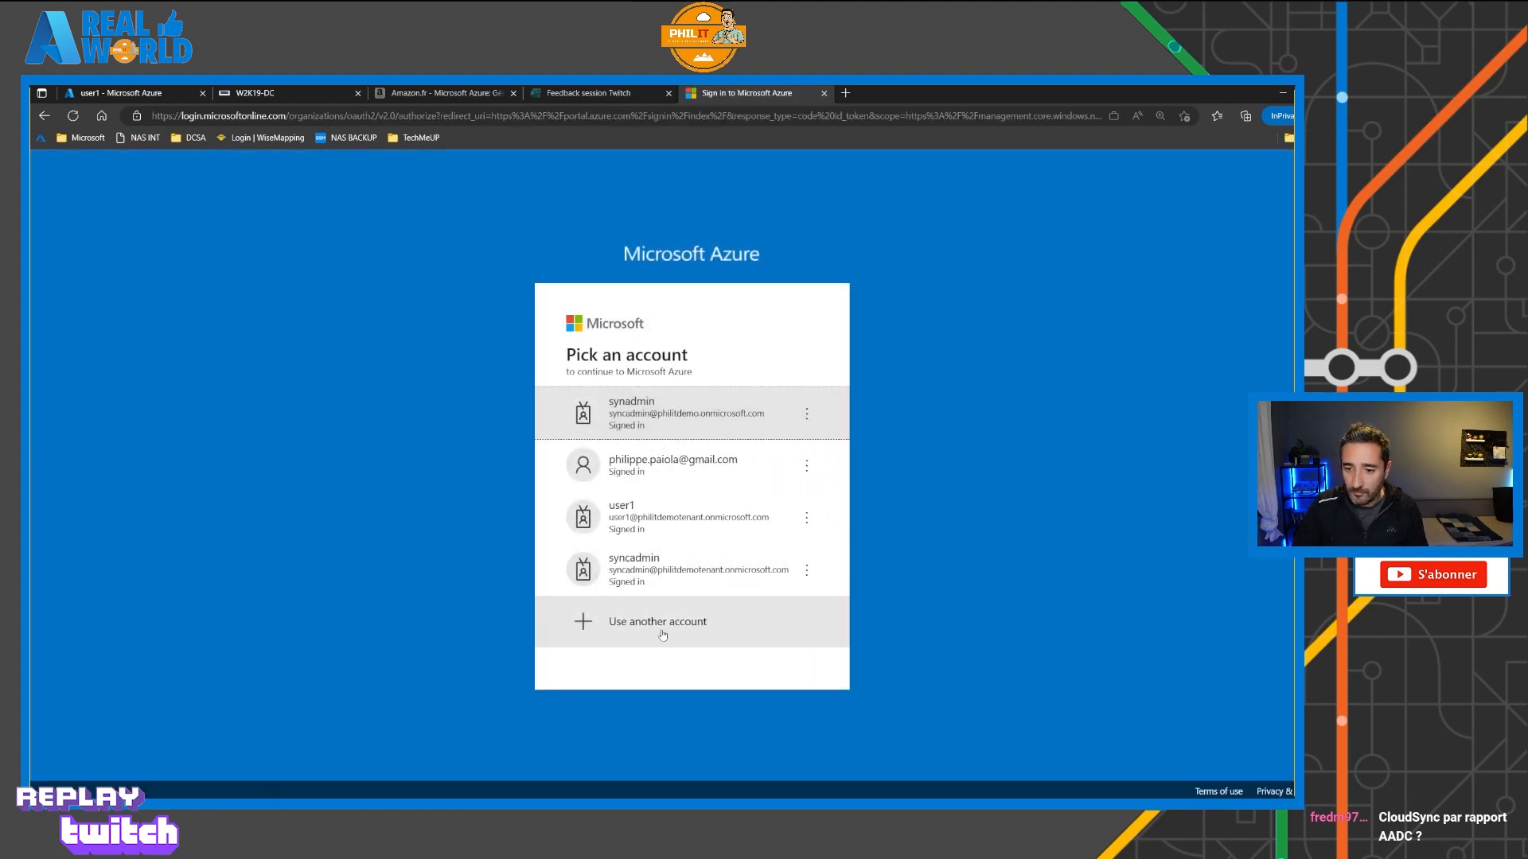
Step: Sign in as user1 using the copied sign-in address and its password
click(664, 636)
key(ctrl+v)
click(768, 538)
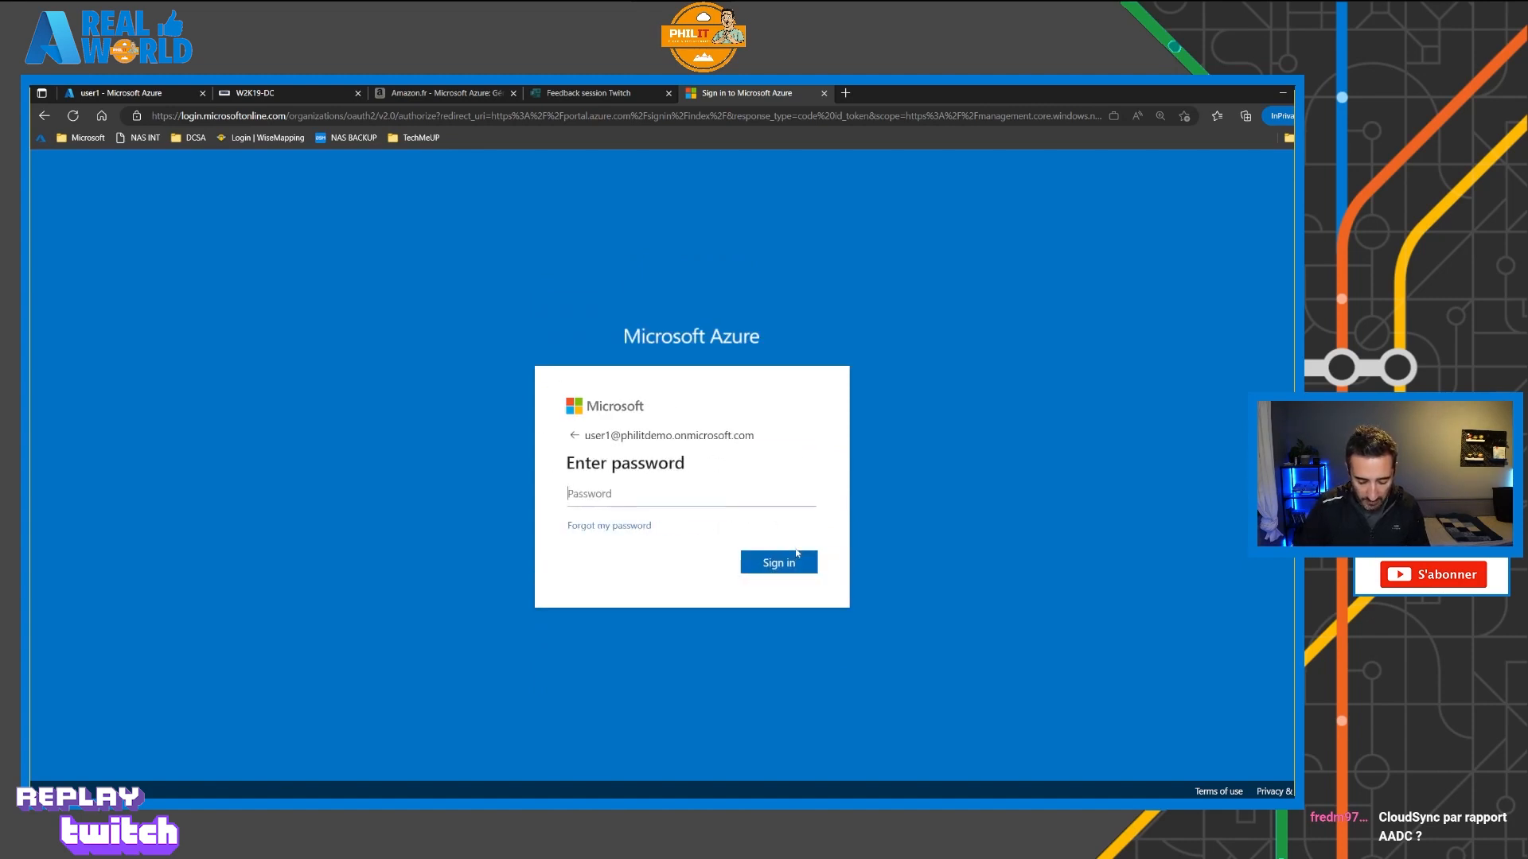
text(•••••••••)
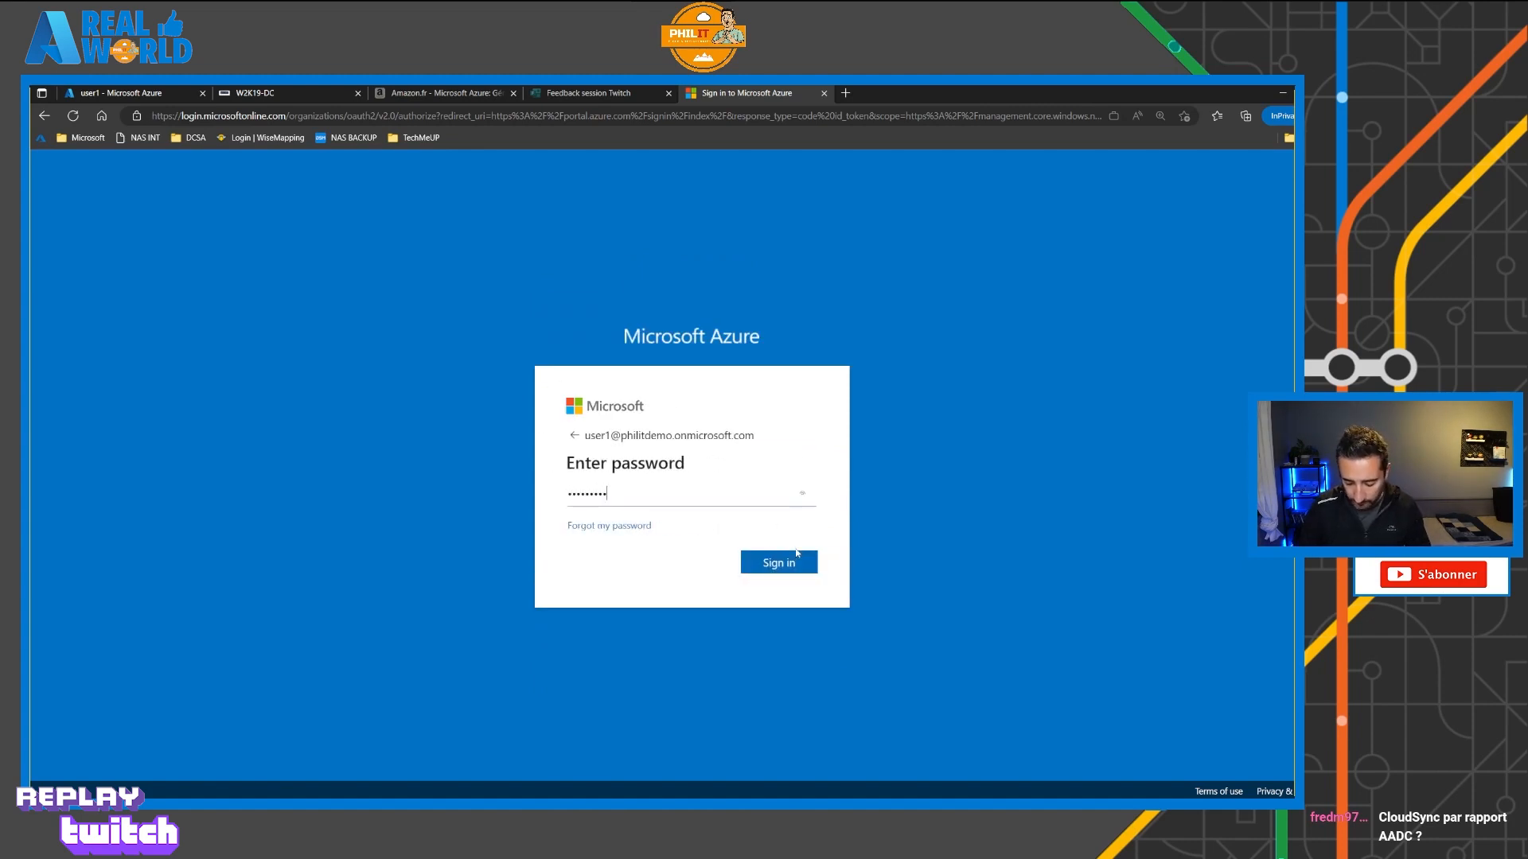
text(•••)
key(Return)
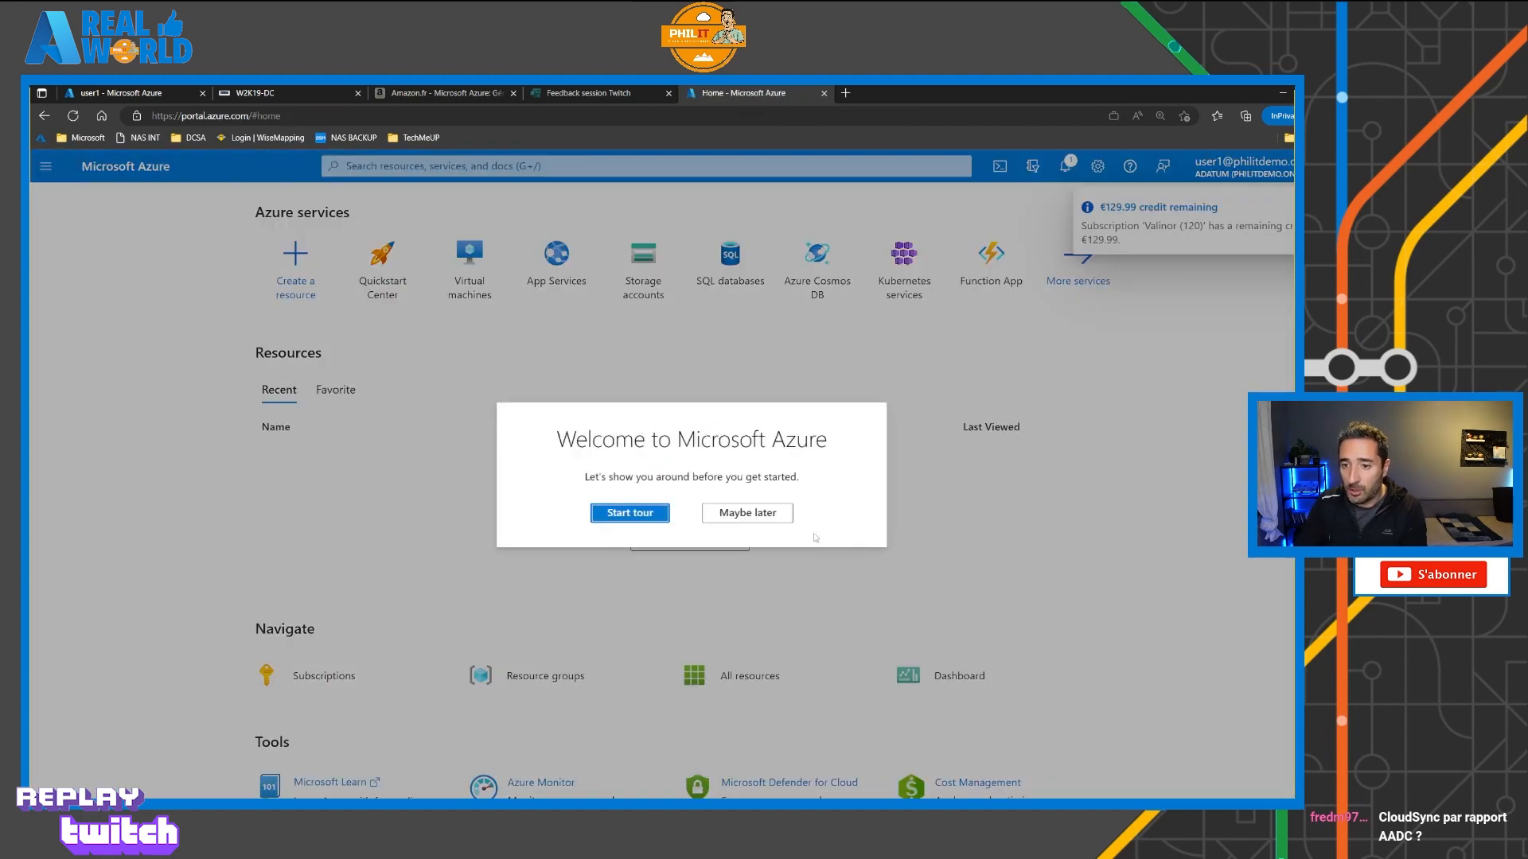
Step: Skip the welcome tour and open the Valinor (120) subscription from Subscriptions
click(738, 514)
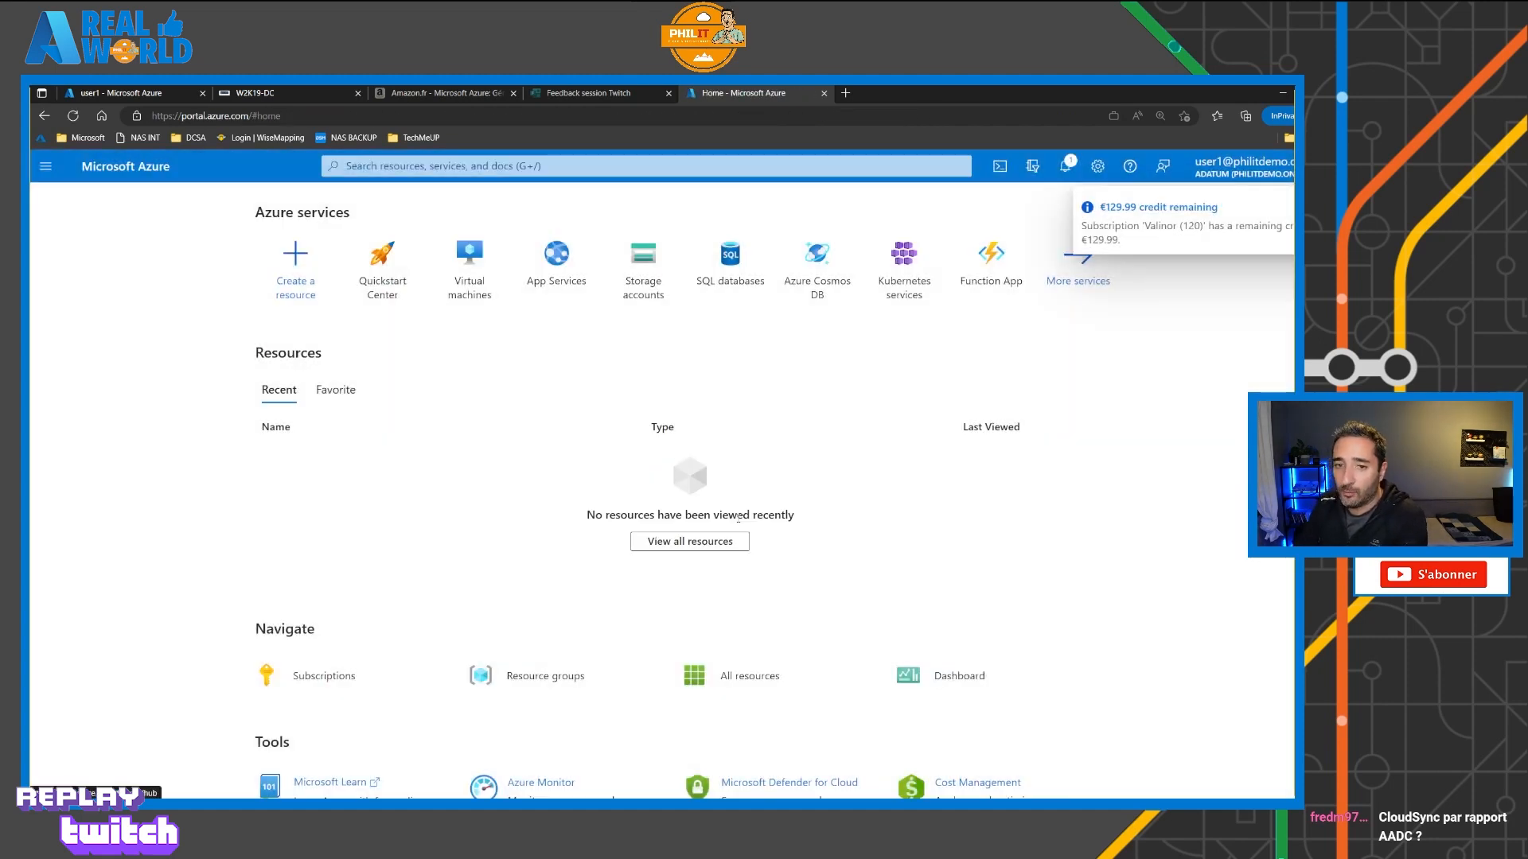
click(323, 678)
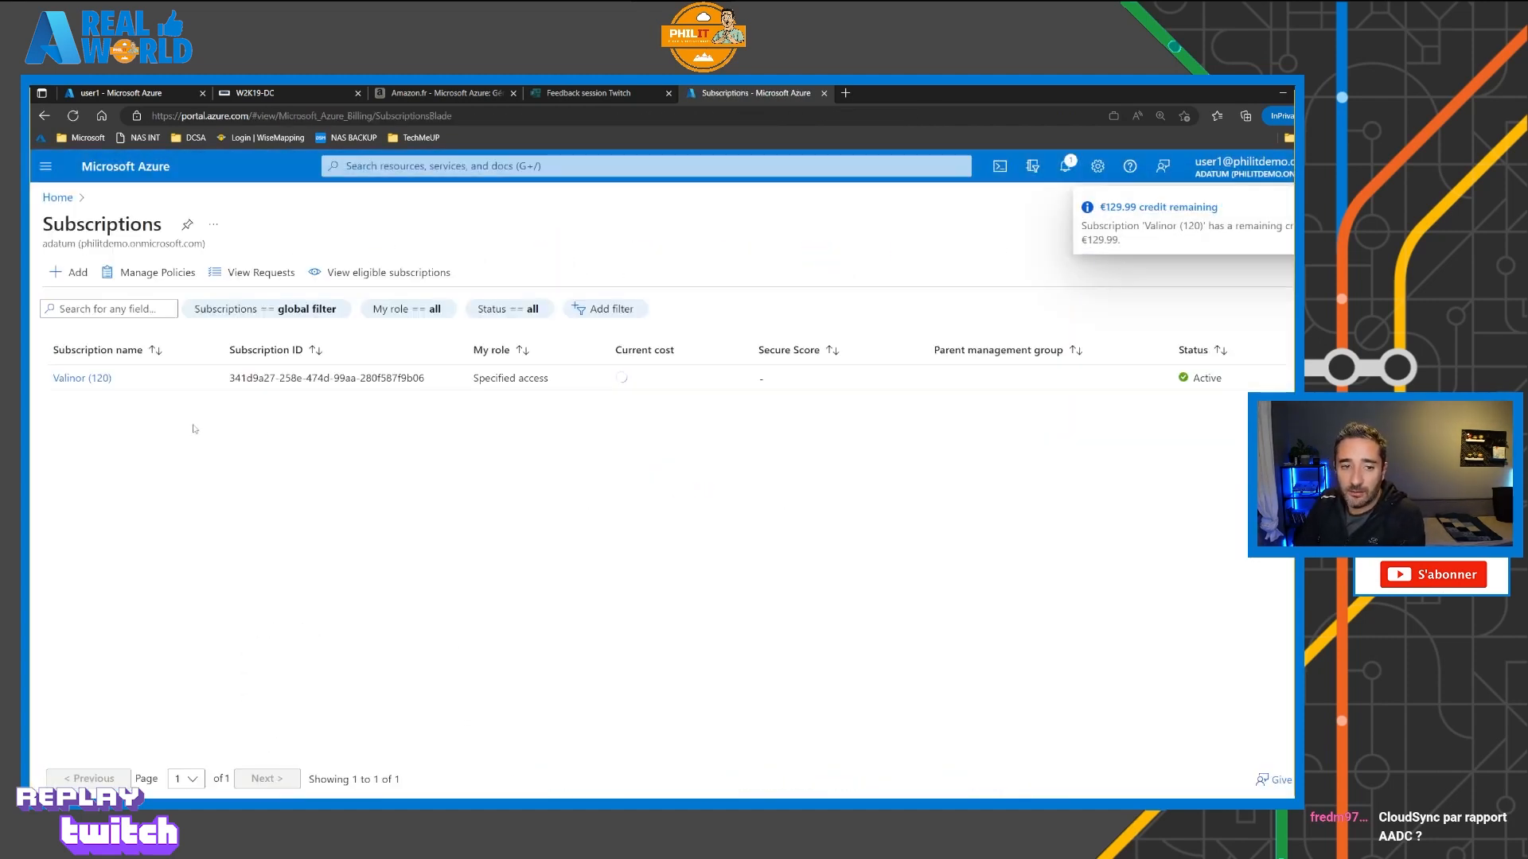
click(82, 378)
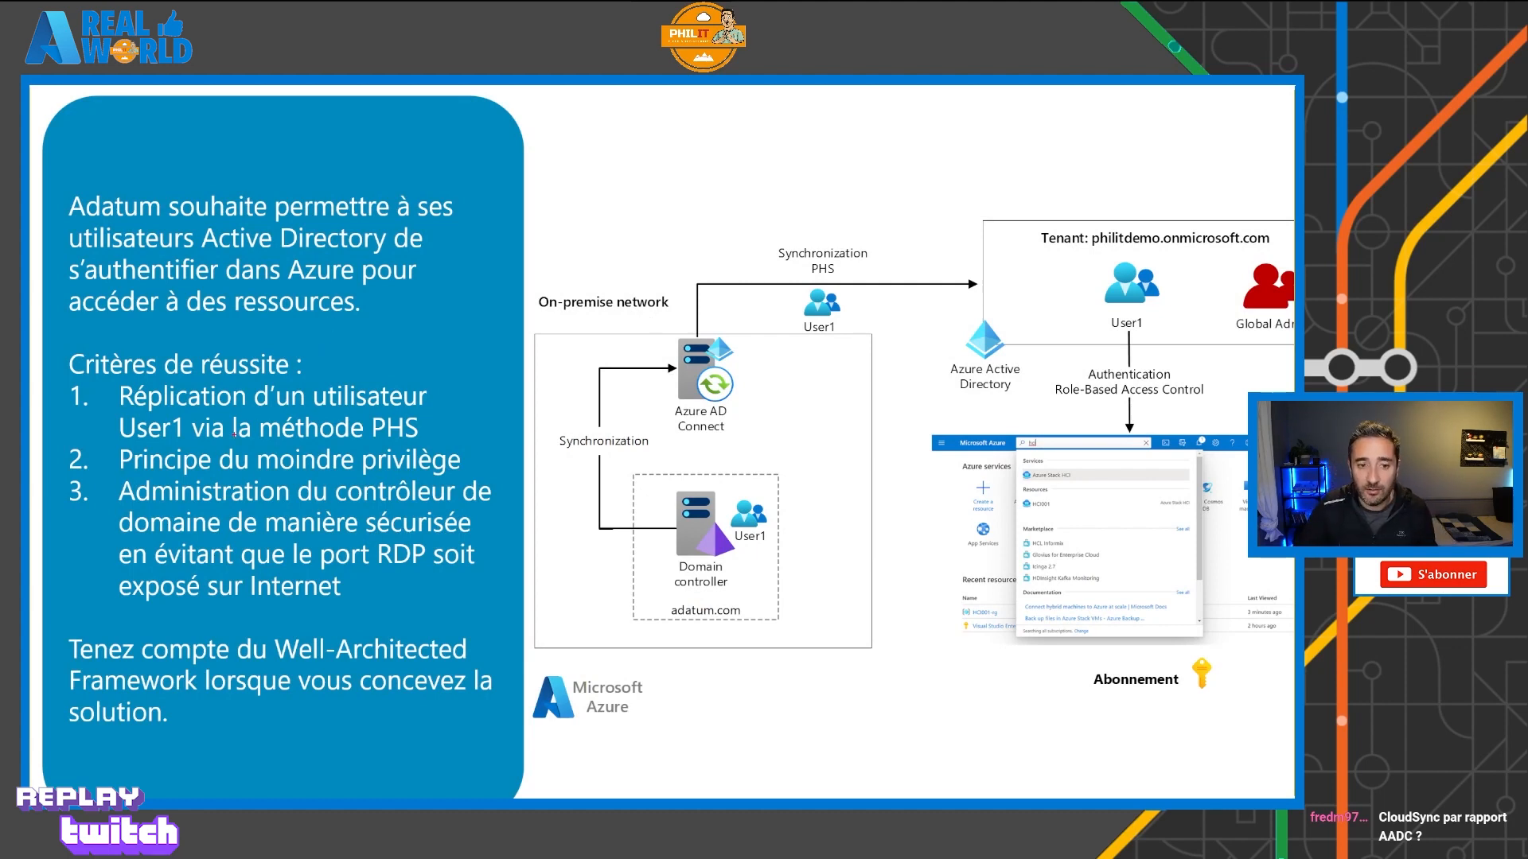
Step: Draw red arrows at 'User1' and 'PHS' and a green box around 'Principe du moindre privilège'
drag(120, 425, 96, 433)
drag(422, 429, 461, 441)
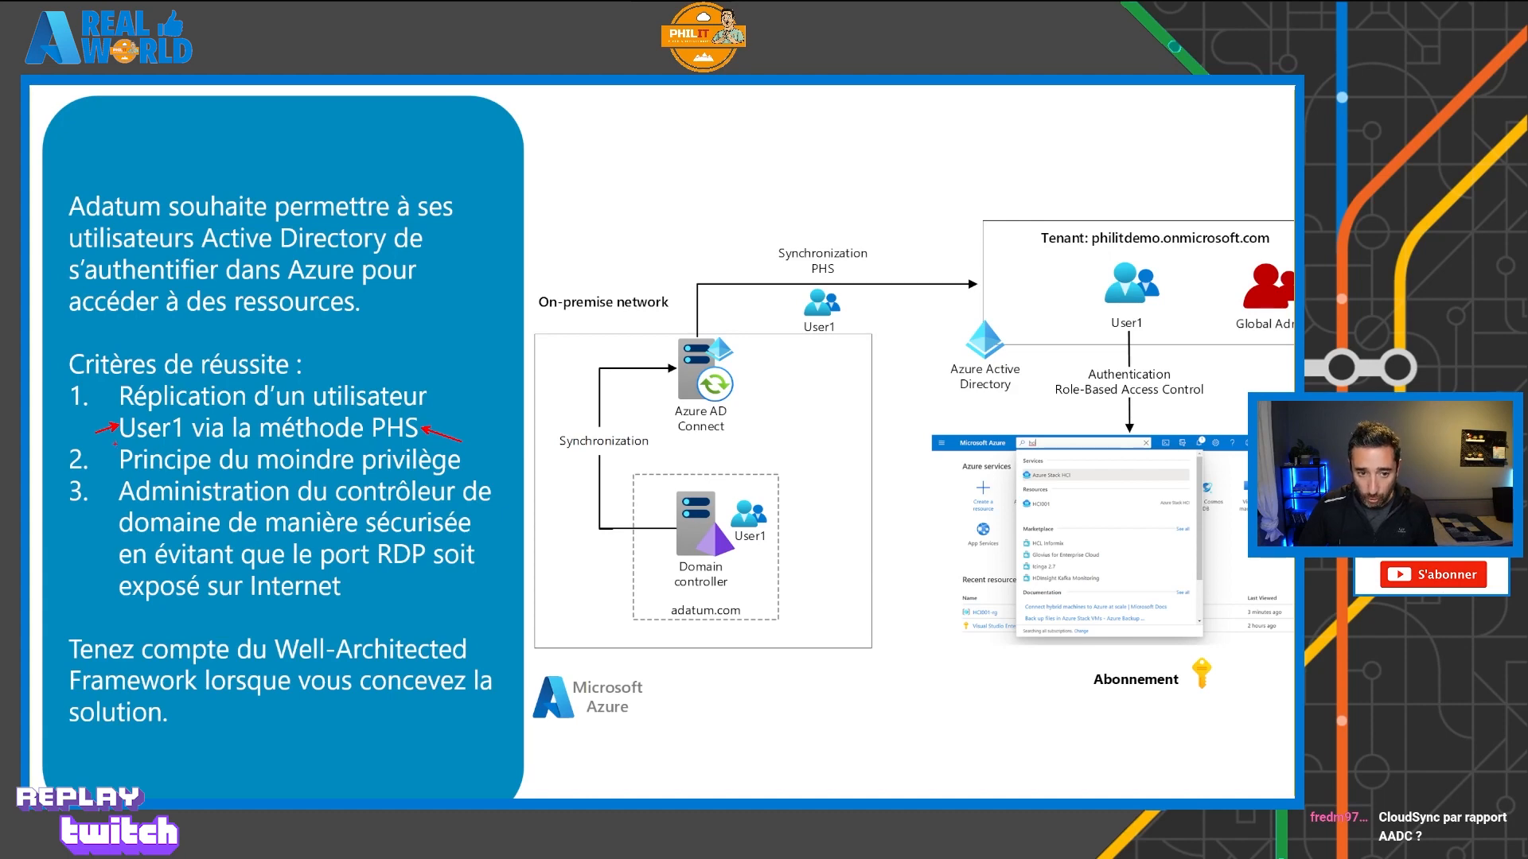
drag(115, 443, 471, 479)
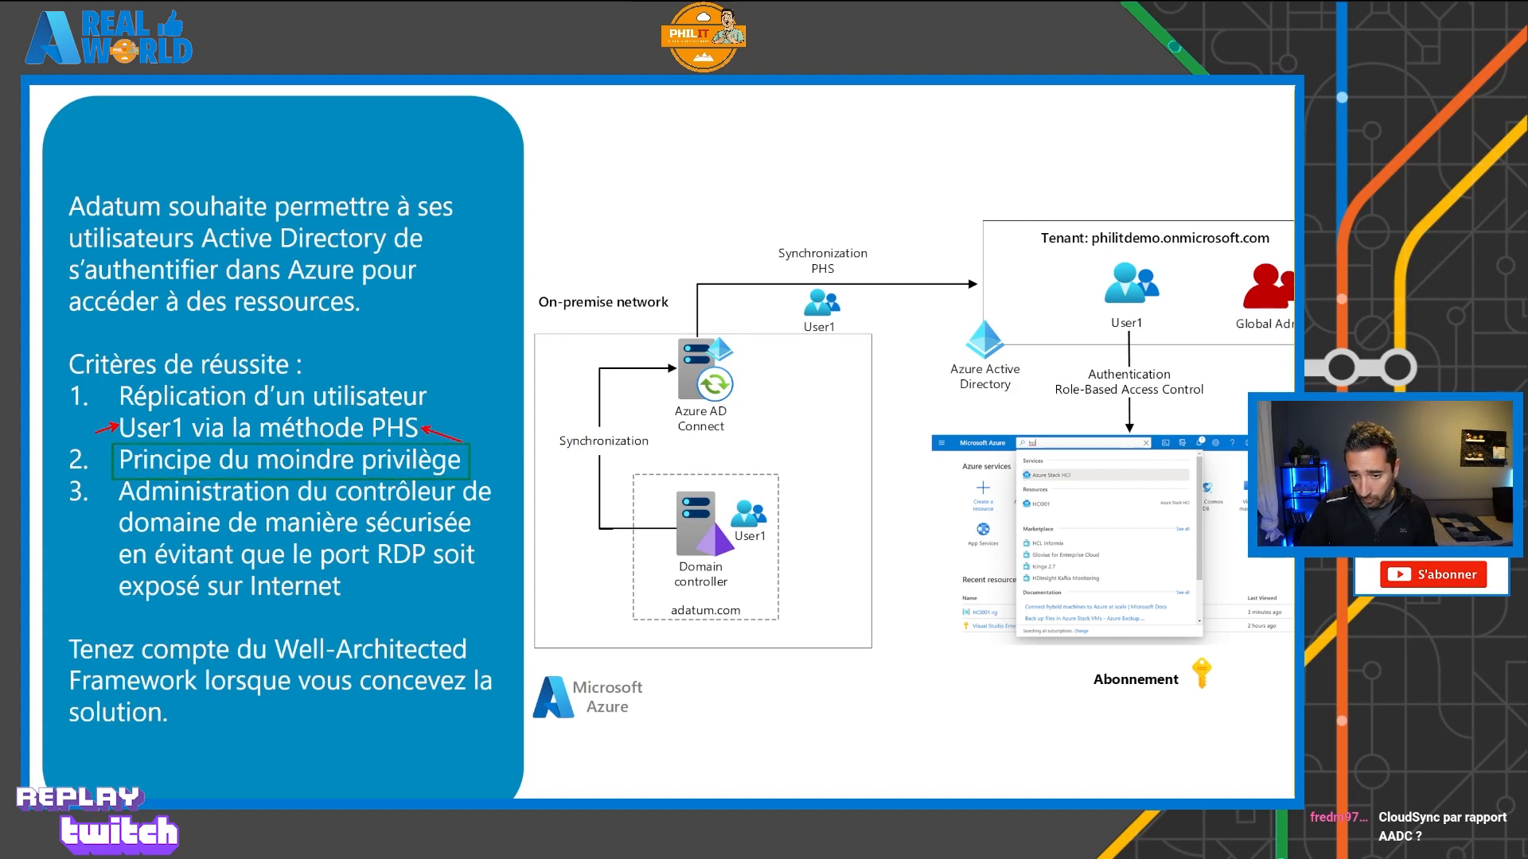
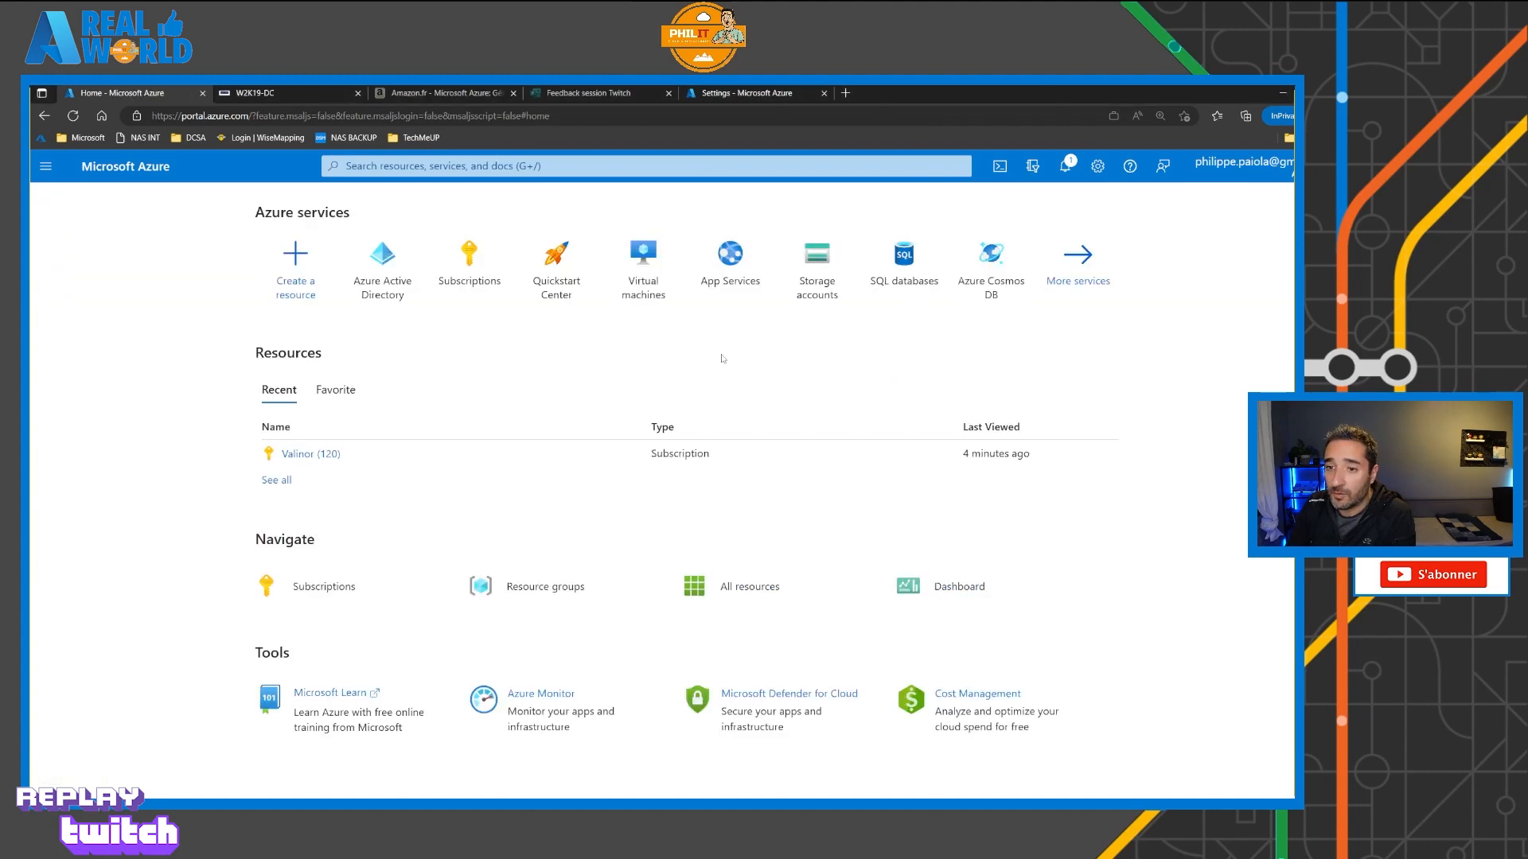
Step: Move the Valinor (120) subscription to the Répertoire Phil Demo directory, acknowledging the change
click(337, 456)
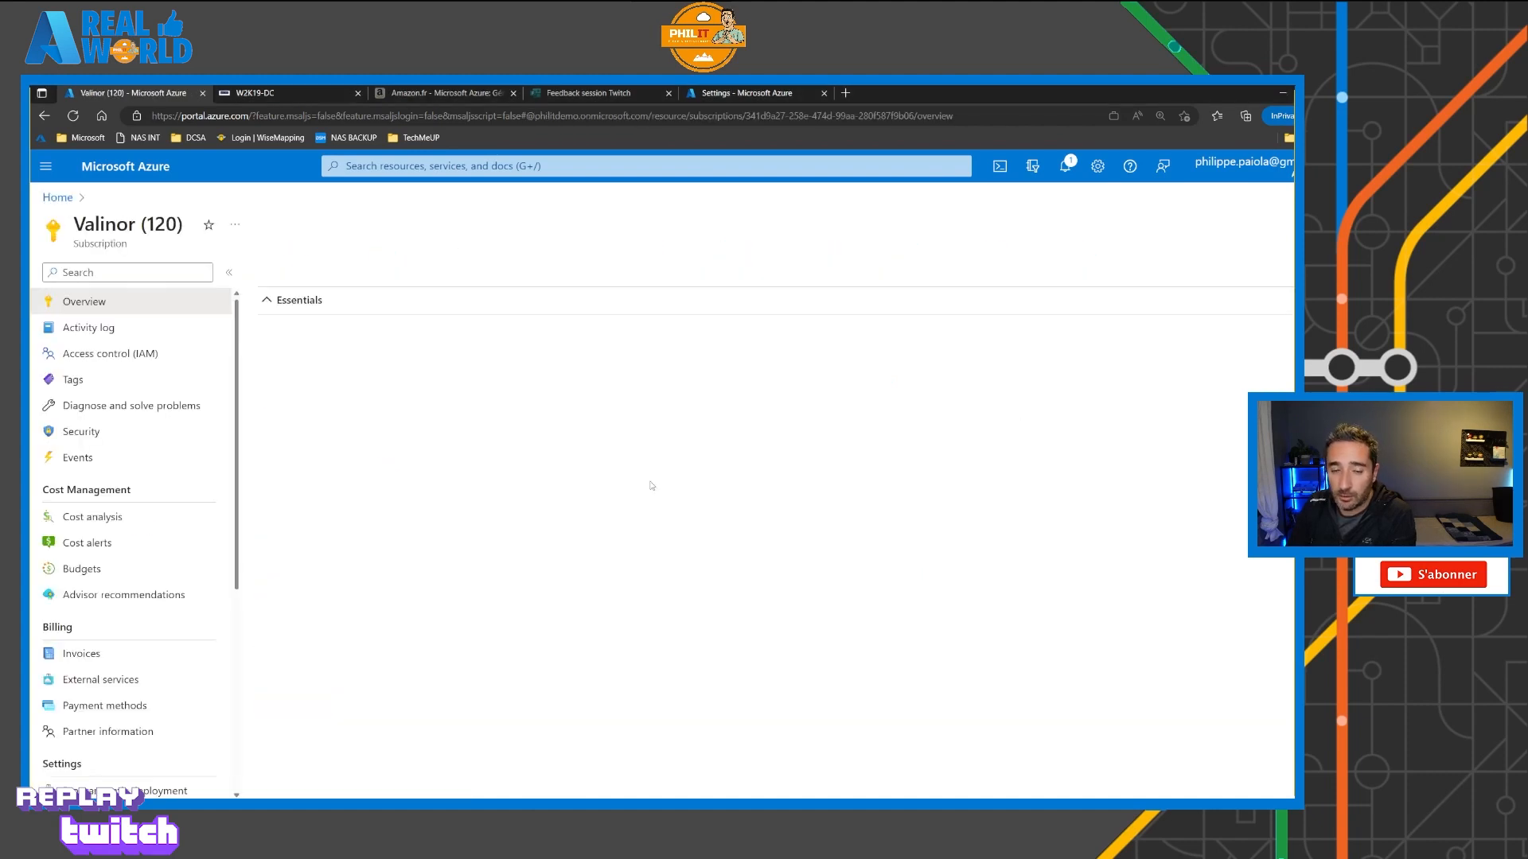
click(513, 274)
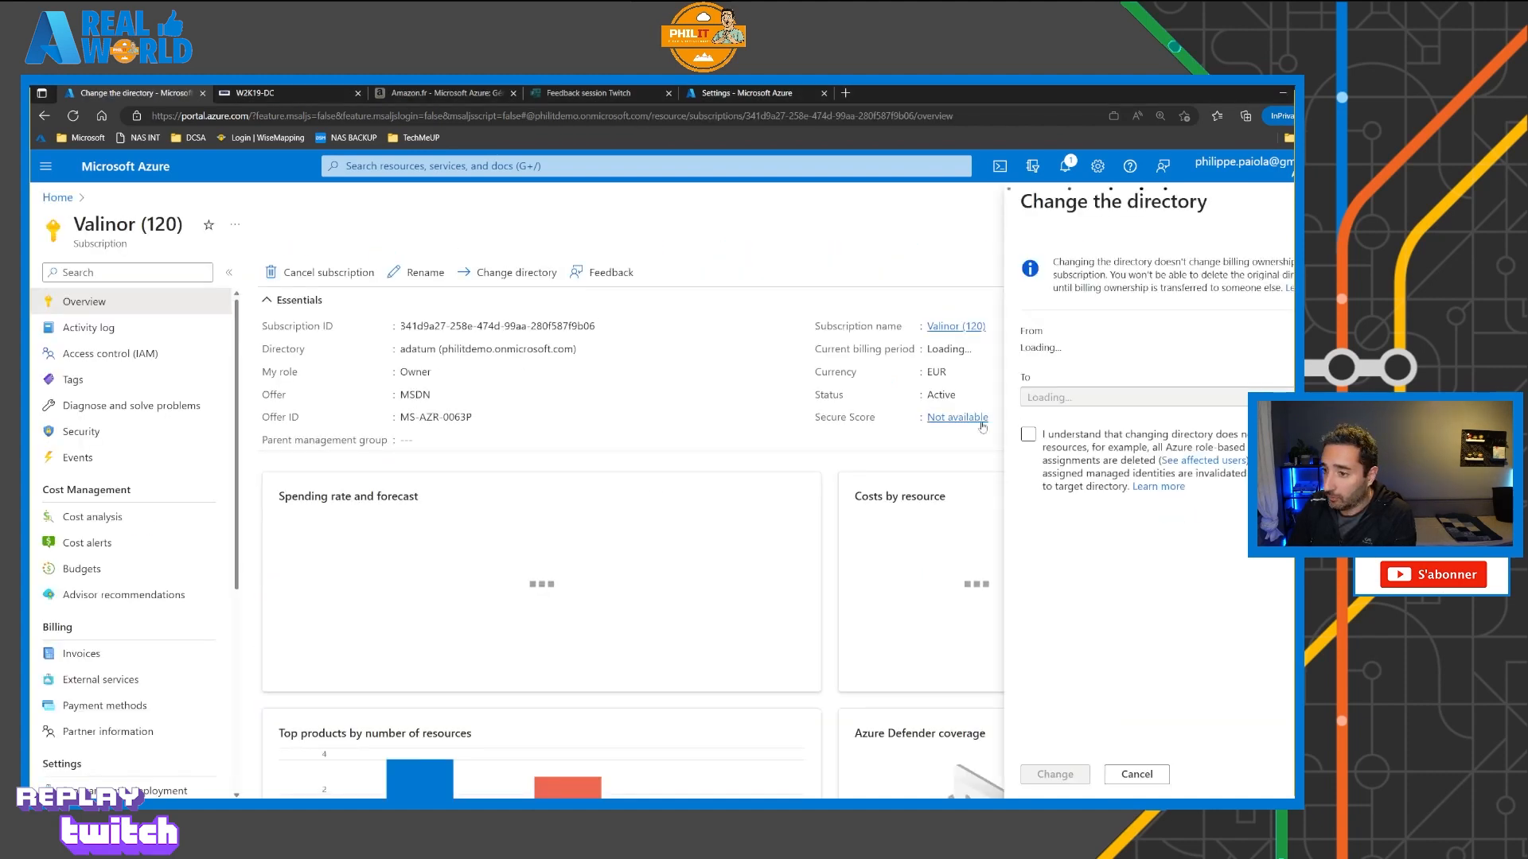
click(1086, 398)
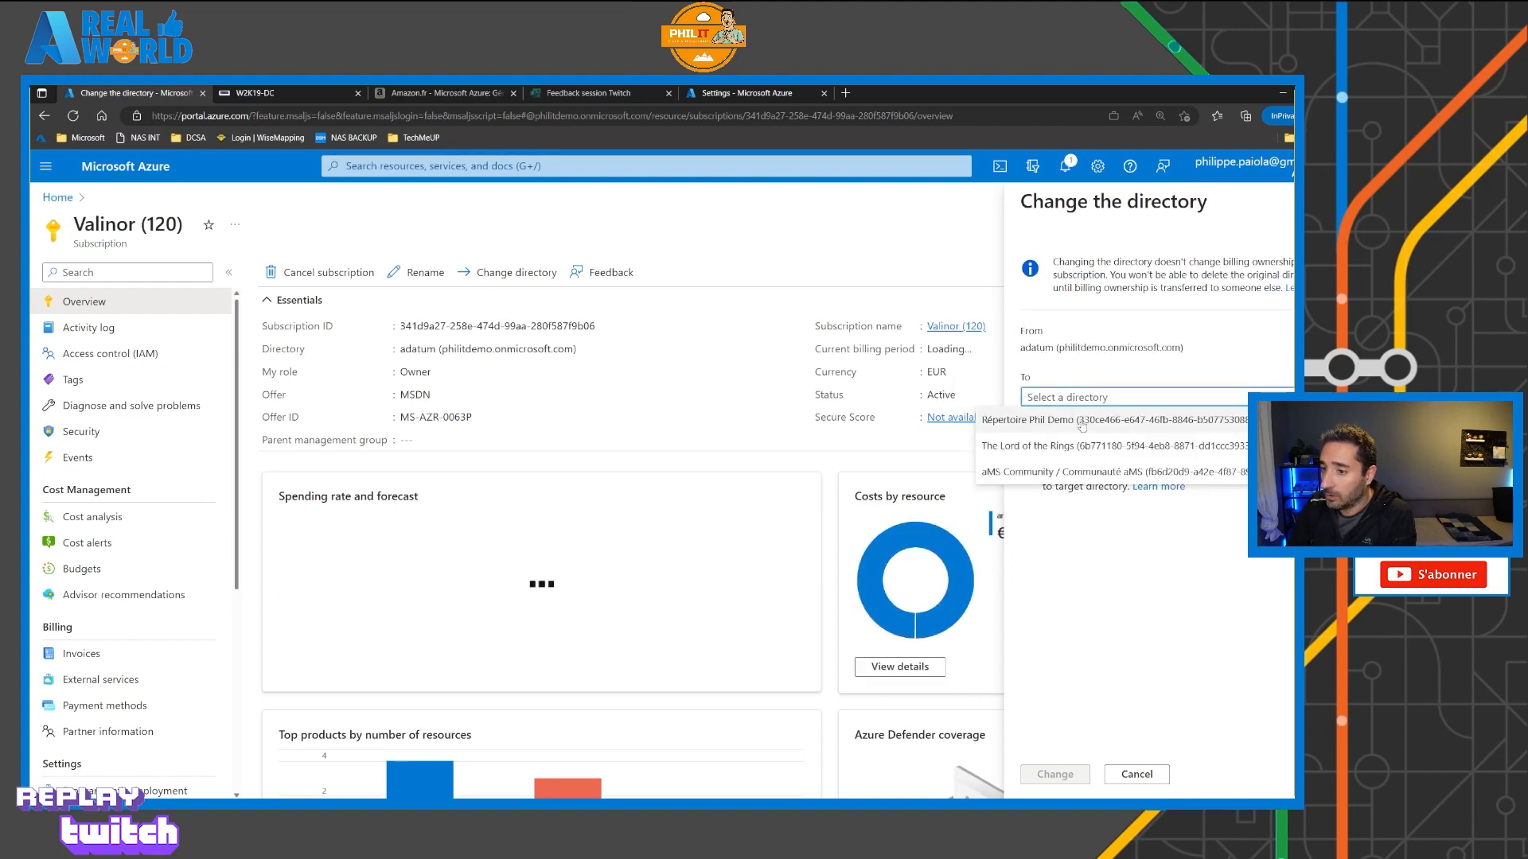
click(1075, 420)
click(1047, 438)
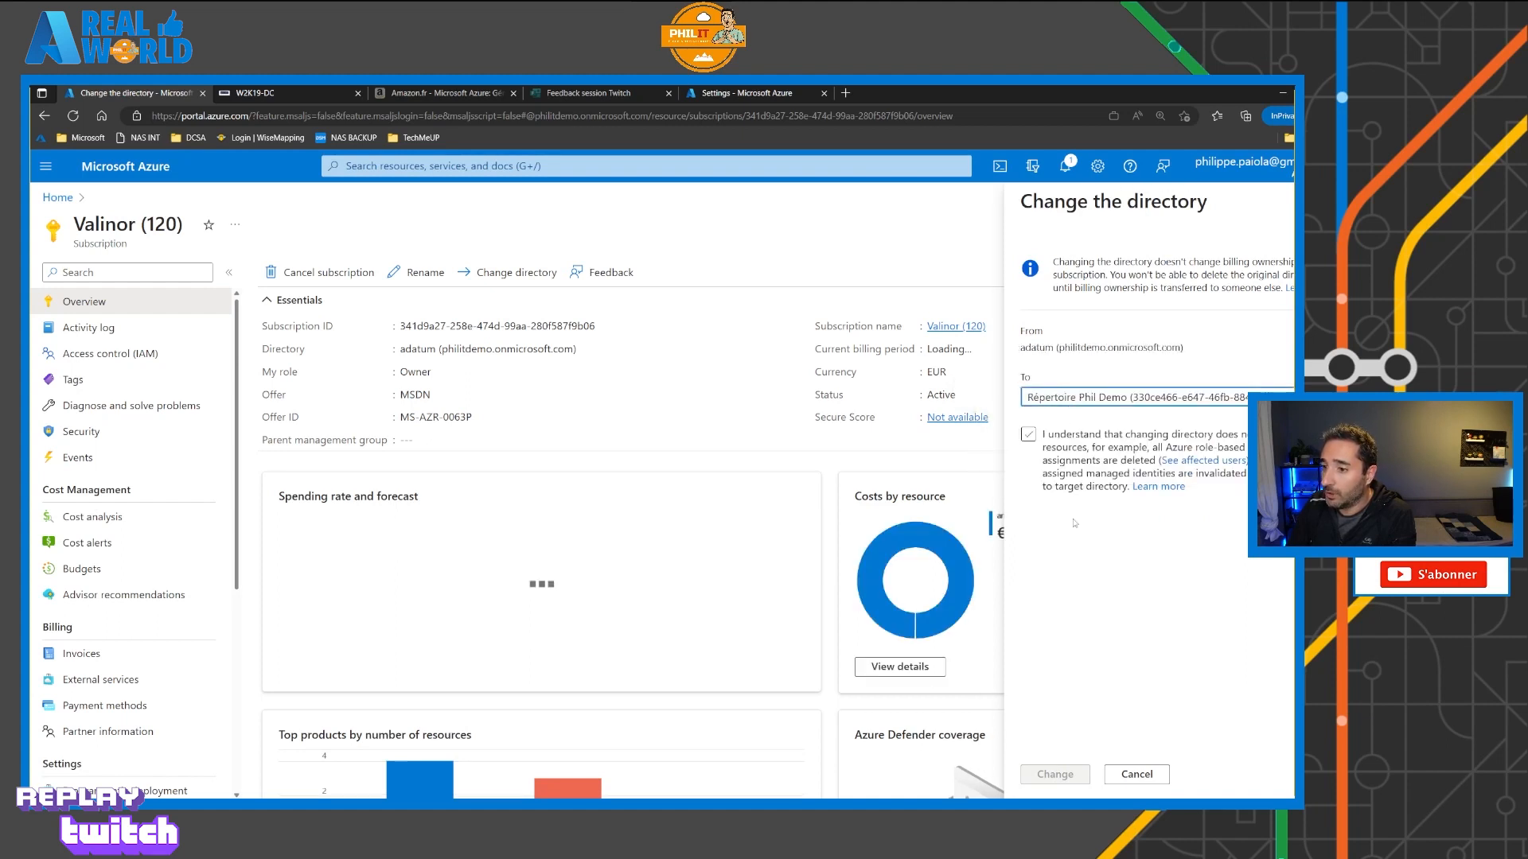
click(1028, 435)
click(1056, 776)
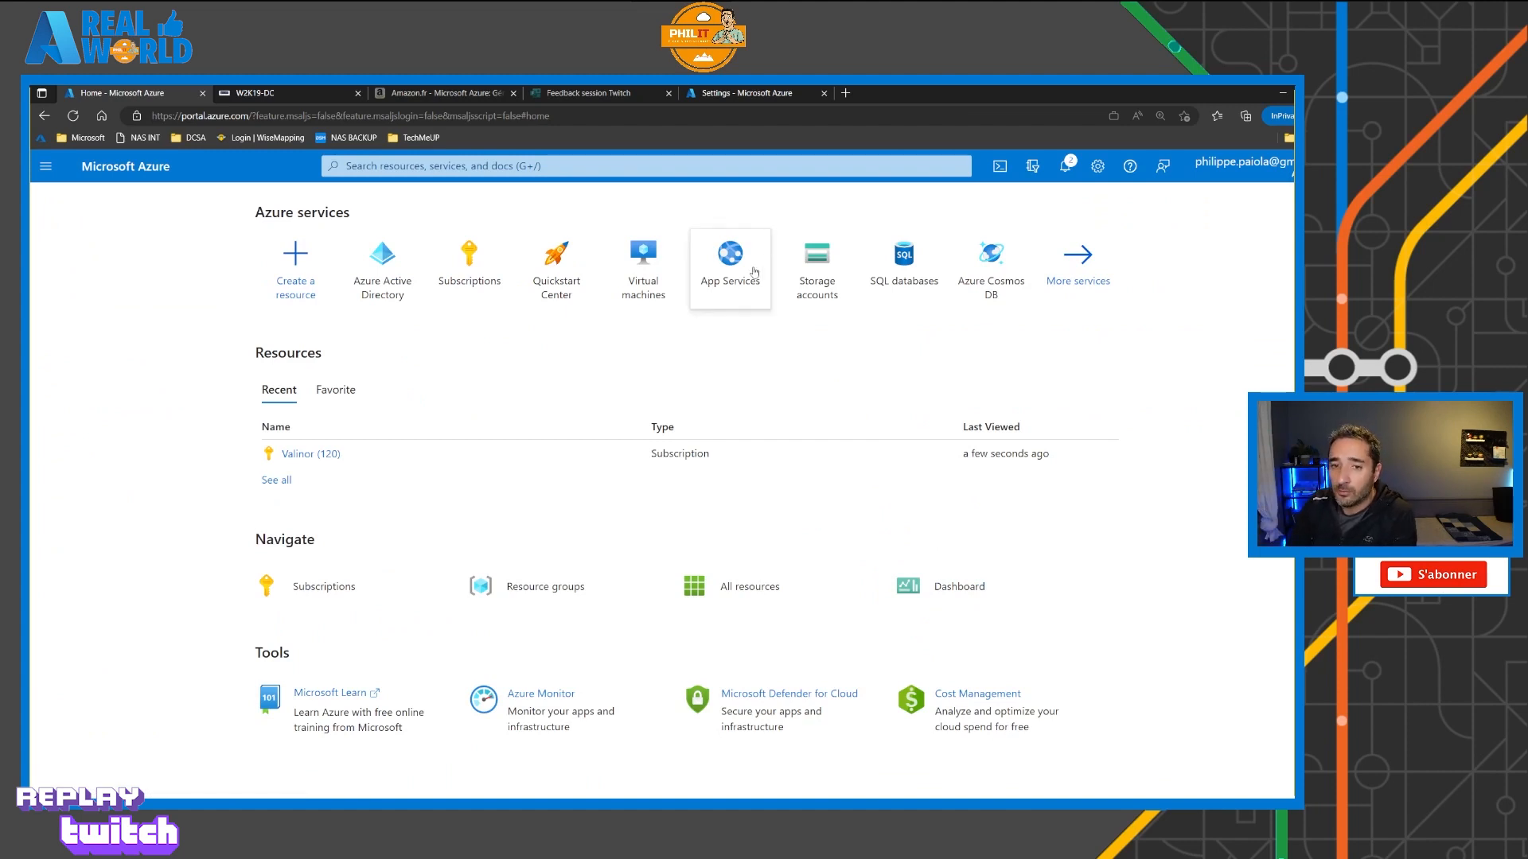
Step: In the adatum users list, select the sync account, sync admin and last synced user
click(398, 259)
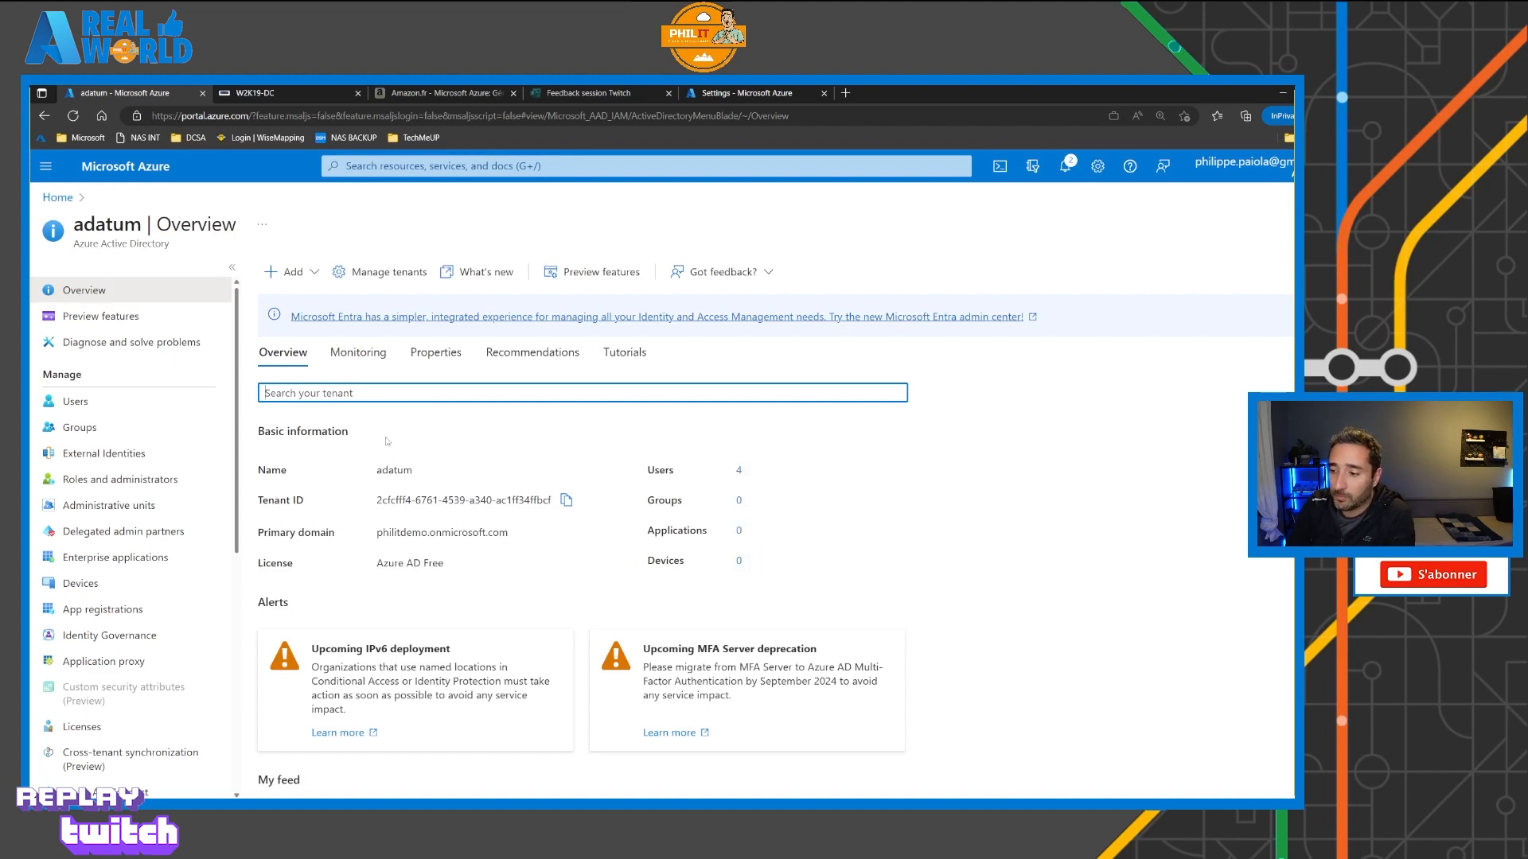
click(83, 402)
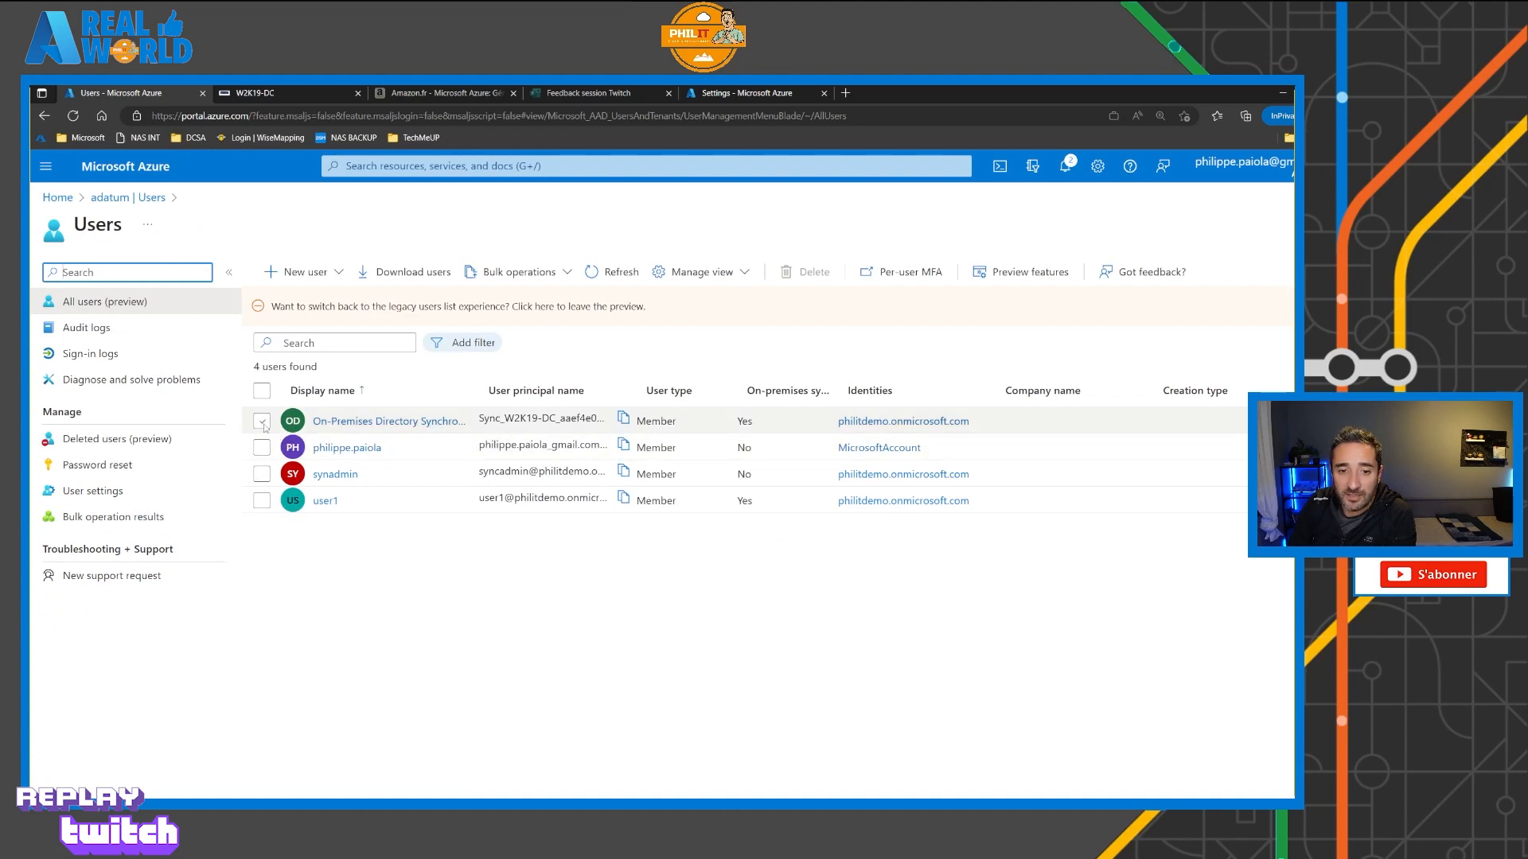
click(262, 421)
click(262, 474)
click(262, 500)
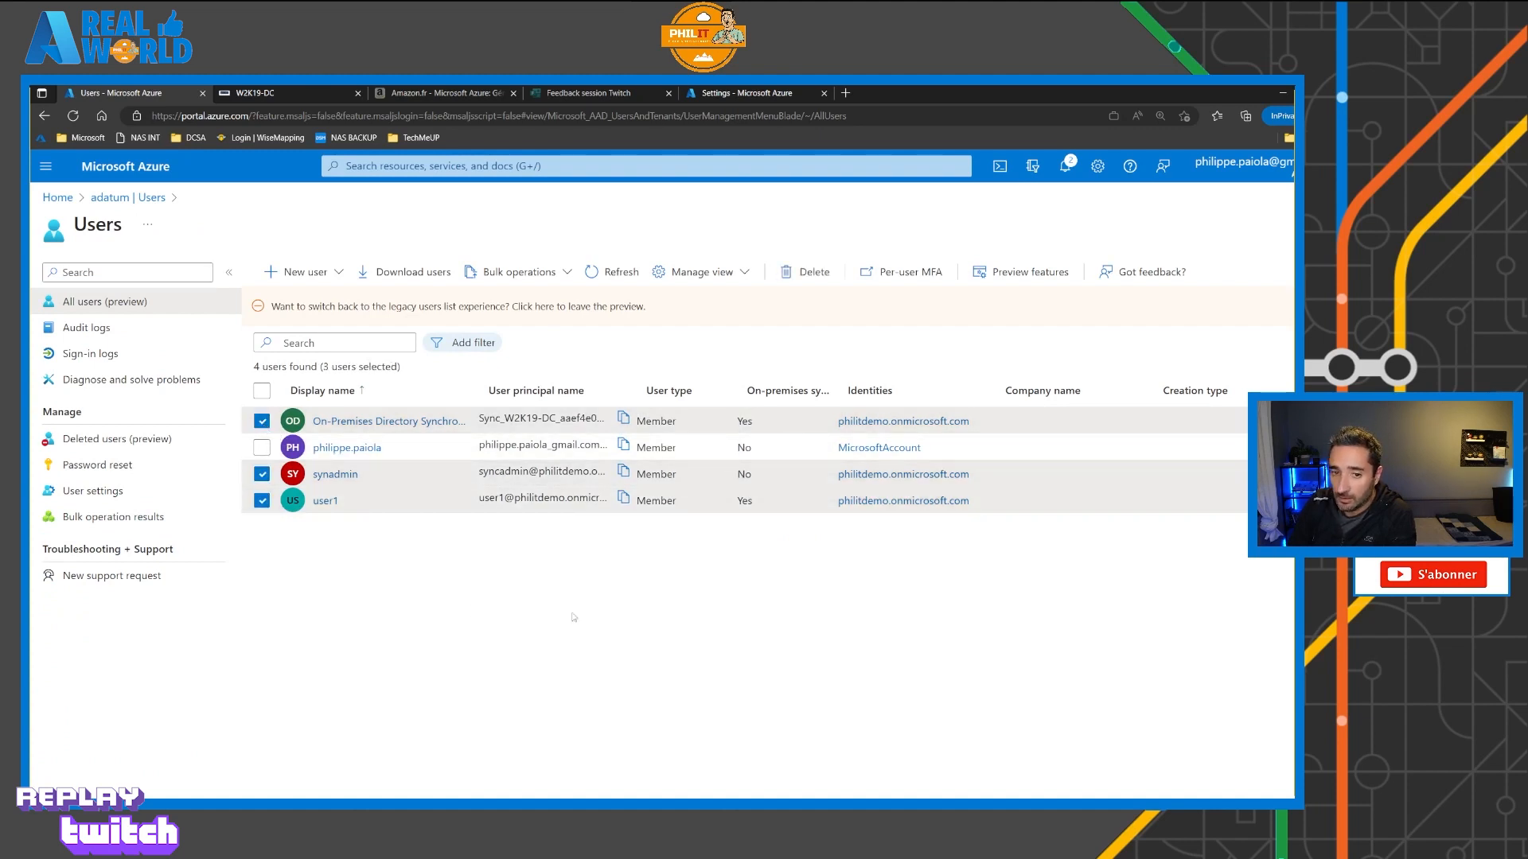
Step: Draw on-screen annotations around the selected users
mouse_move(399, 495)
mouse_down()
mouse_move(364, 475)
mouse_move(430, 441)
mouse_up()
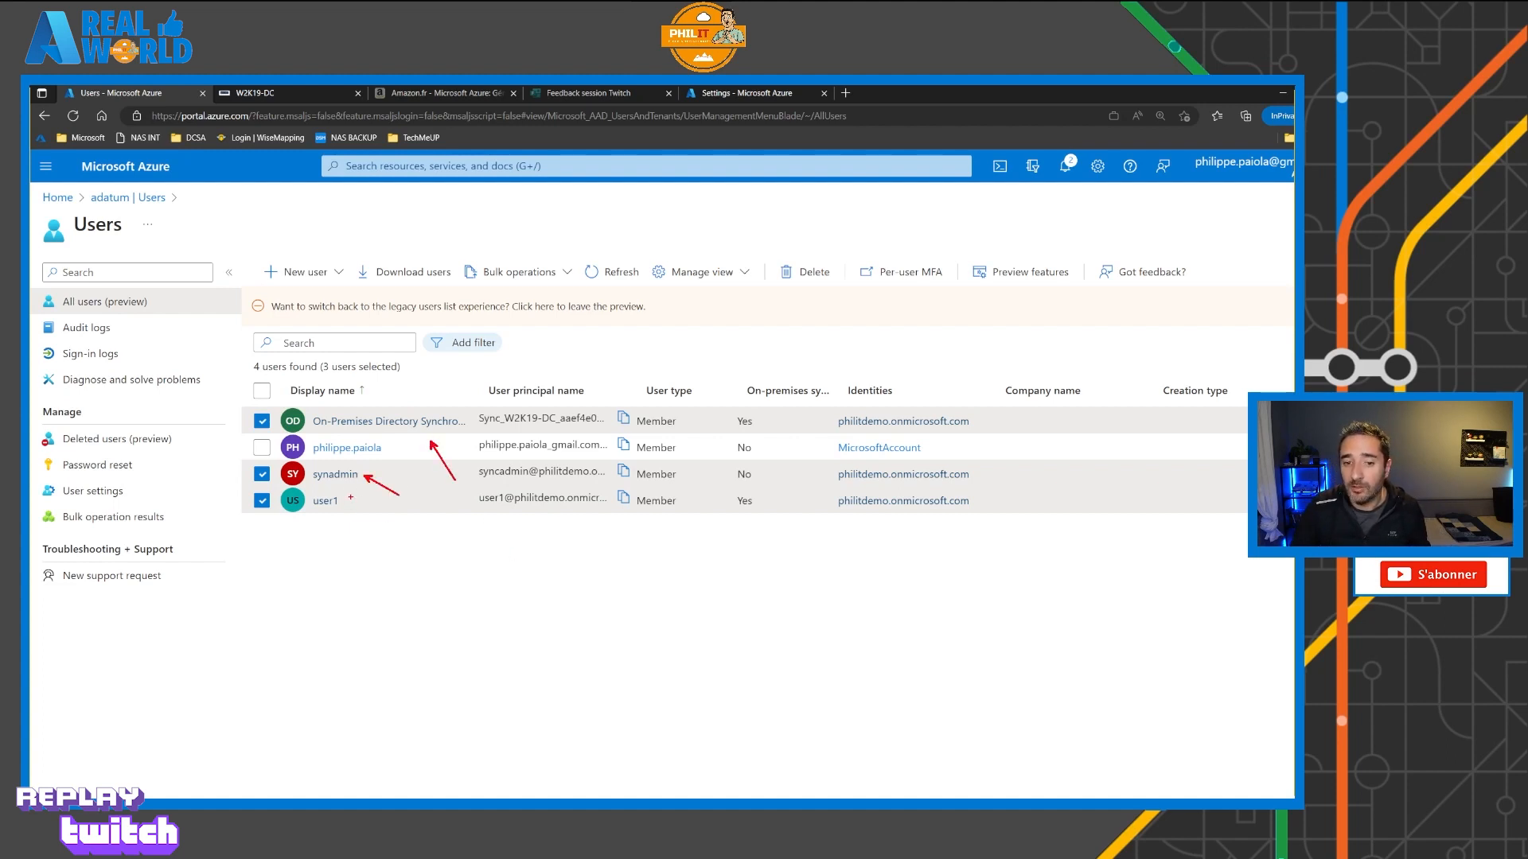
mouse_move(350, 497)
mouse_down()
mouse_move(245, 494)
mouse_move(352, 499)
mouse_up()
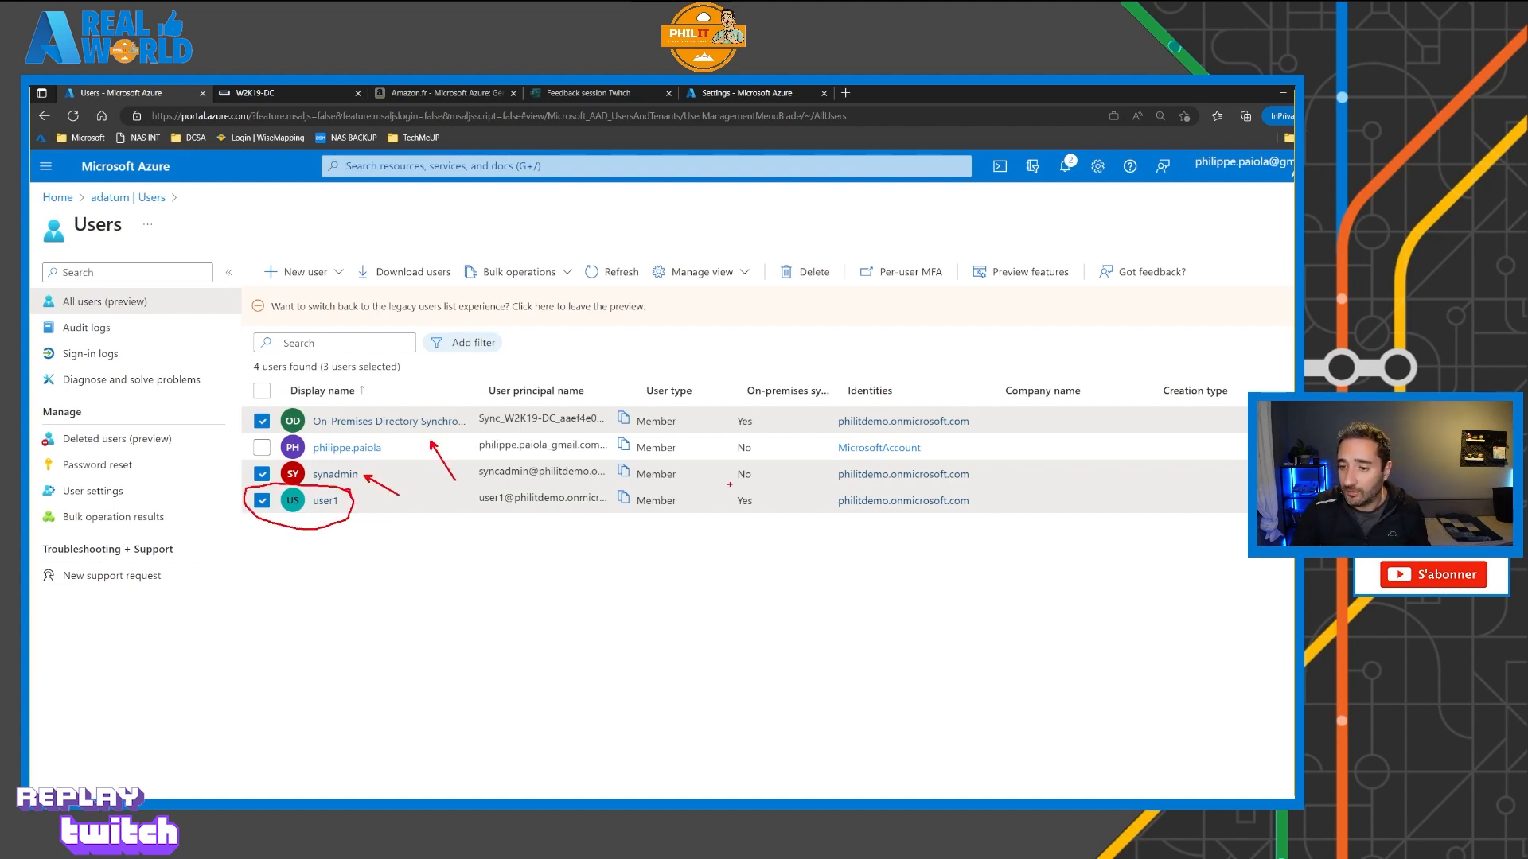
drag(725, 493, 787, 534)
drag(698, 375, 831, 547)
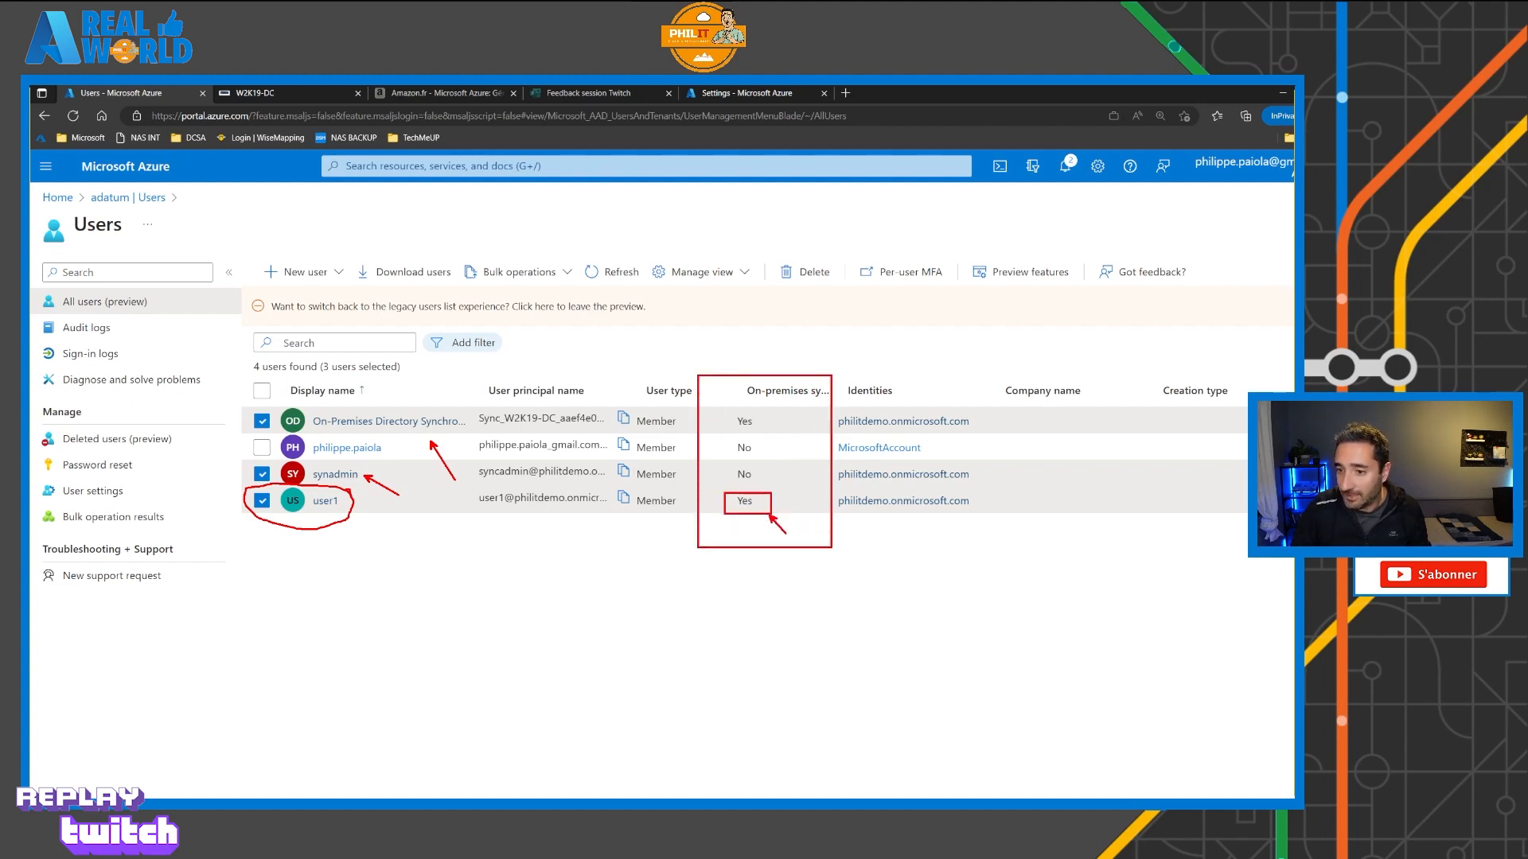
drag(803, 376, 811, 346)
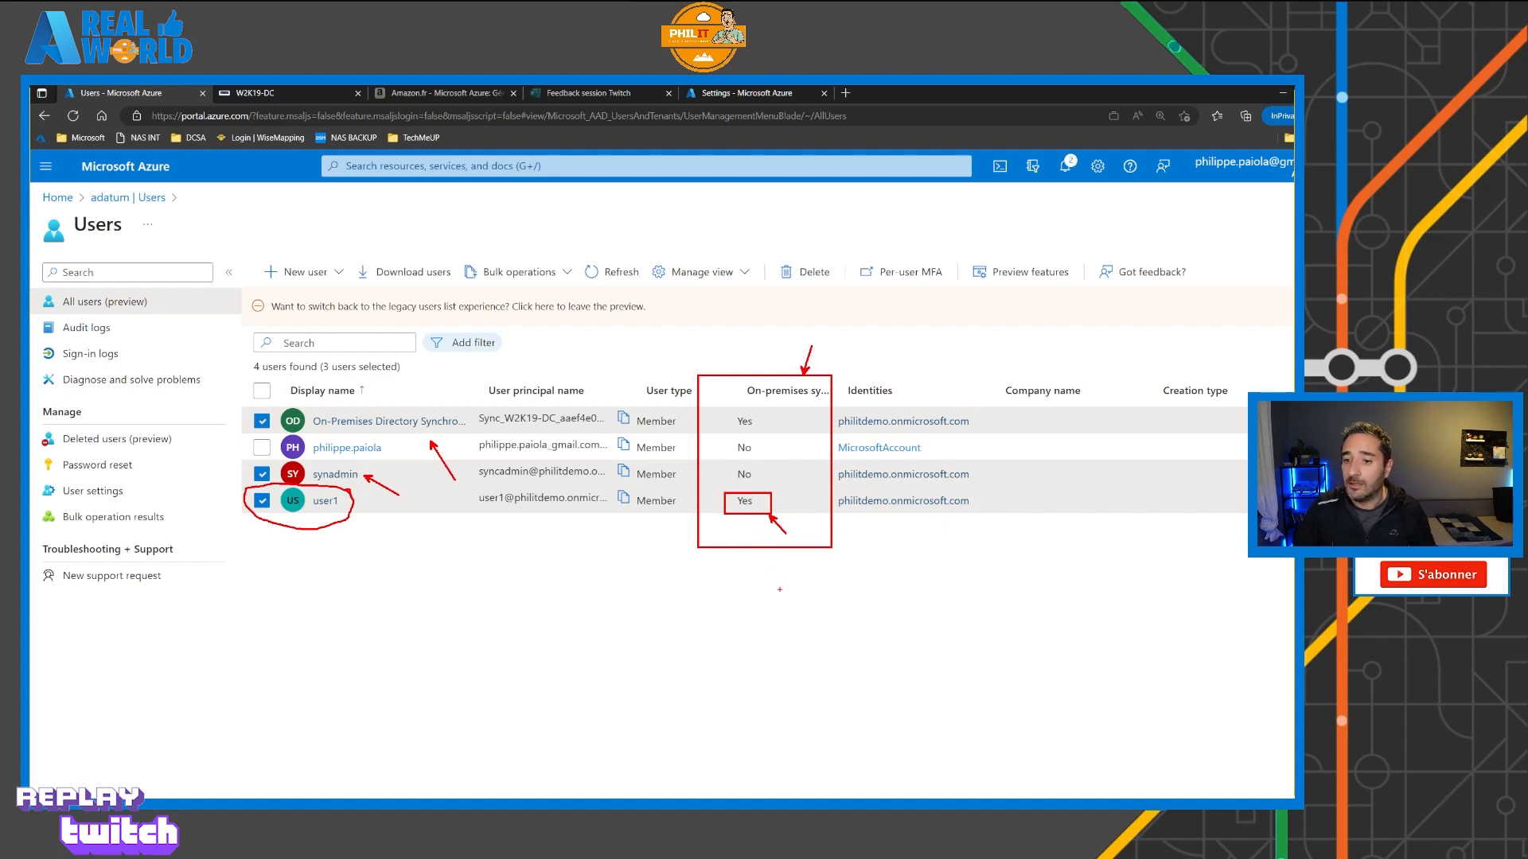
key(Escape)
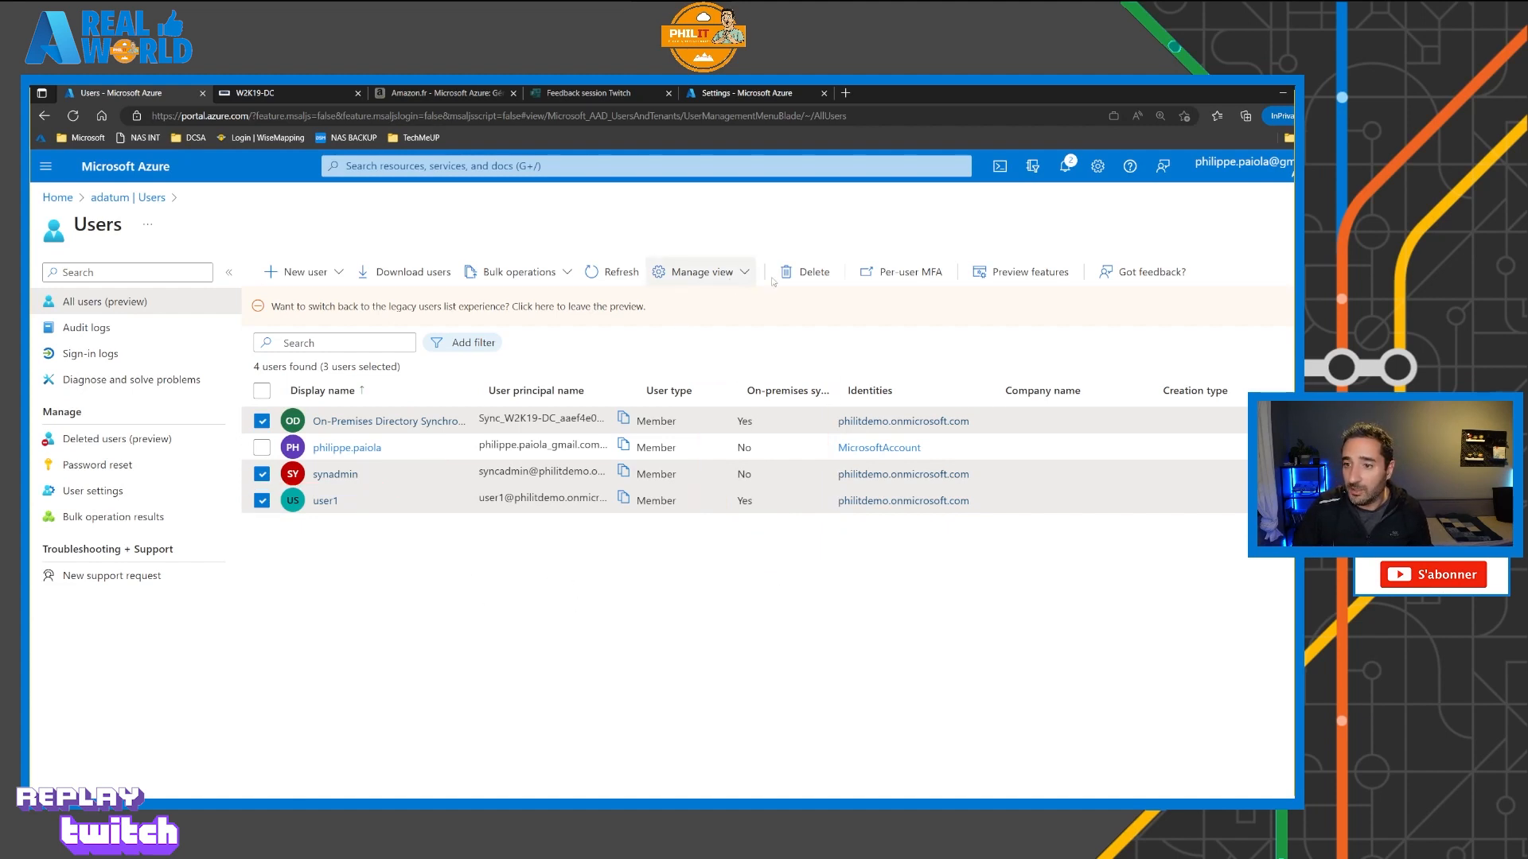
Step: Delete the three selected users and return to the adatum Overview
click(799, 272)
click(310, 334)
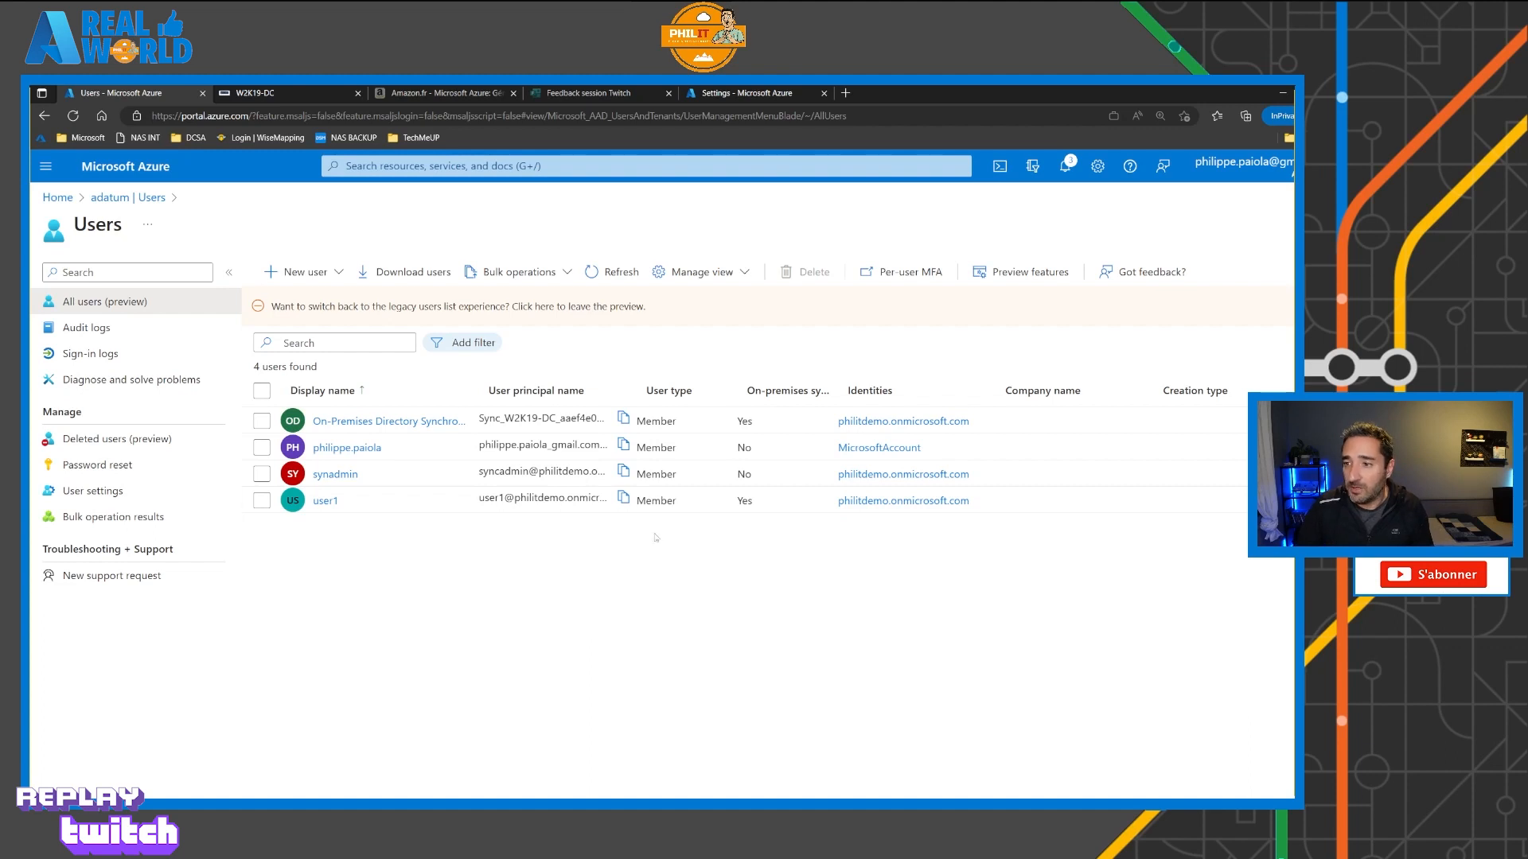
click(1345, 225)
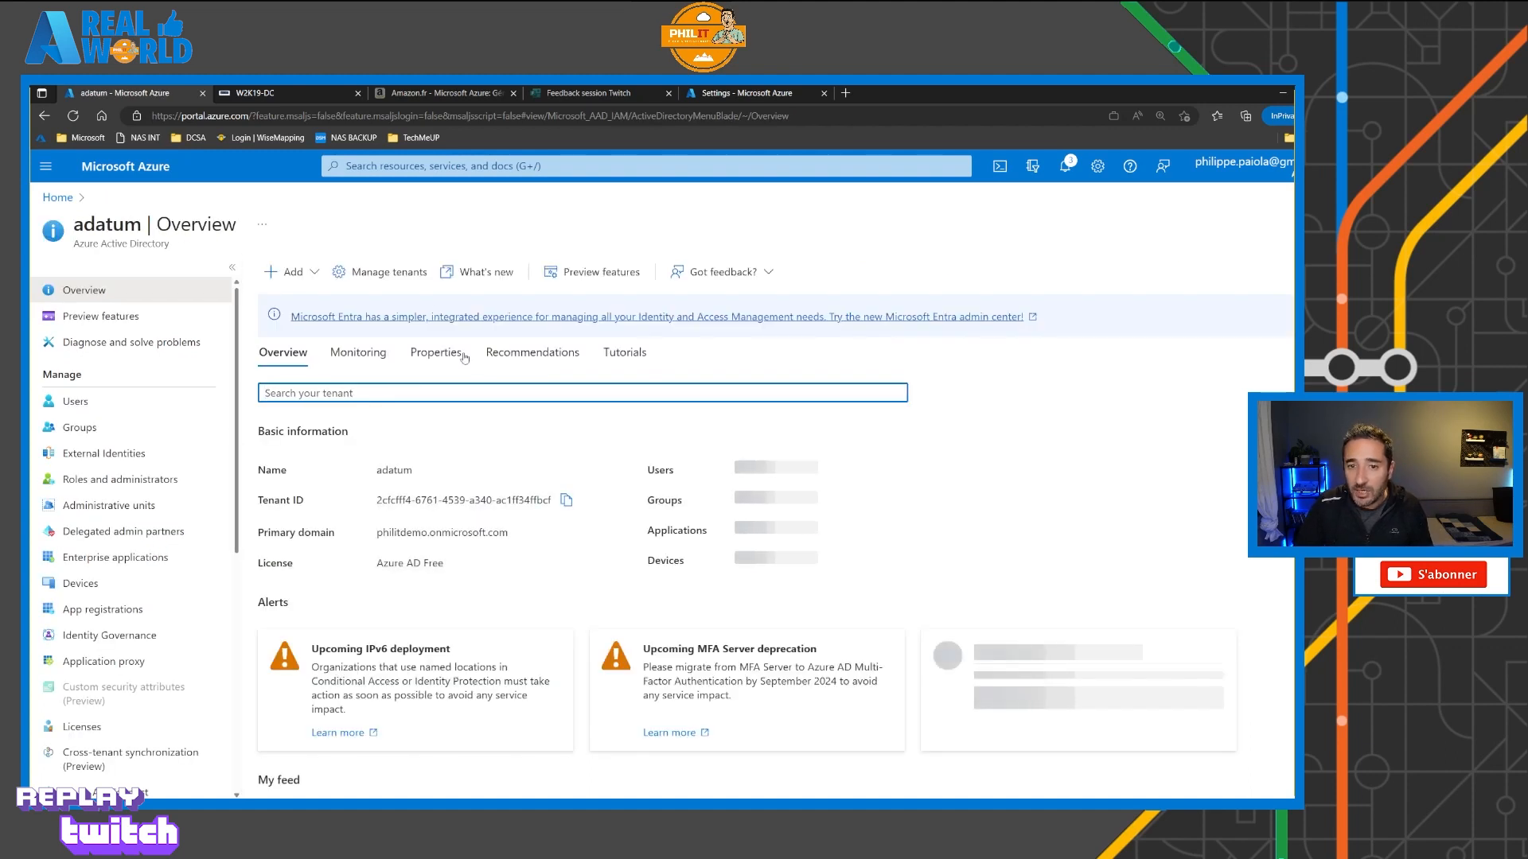
Step: Select the adatum (Default) tenant under Manage tenants and begin deleting it
click(390, 271)
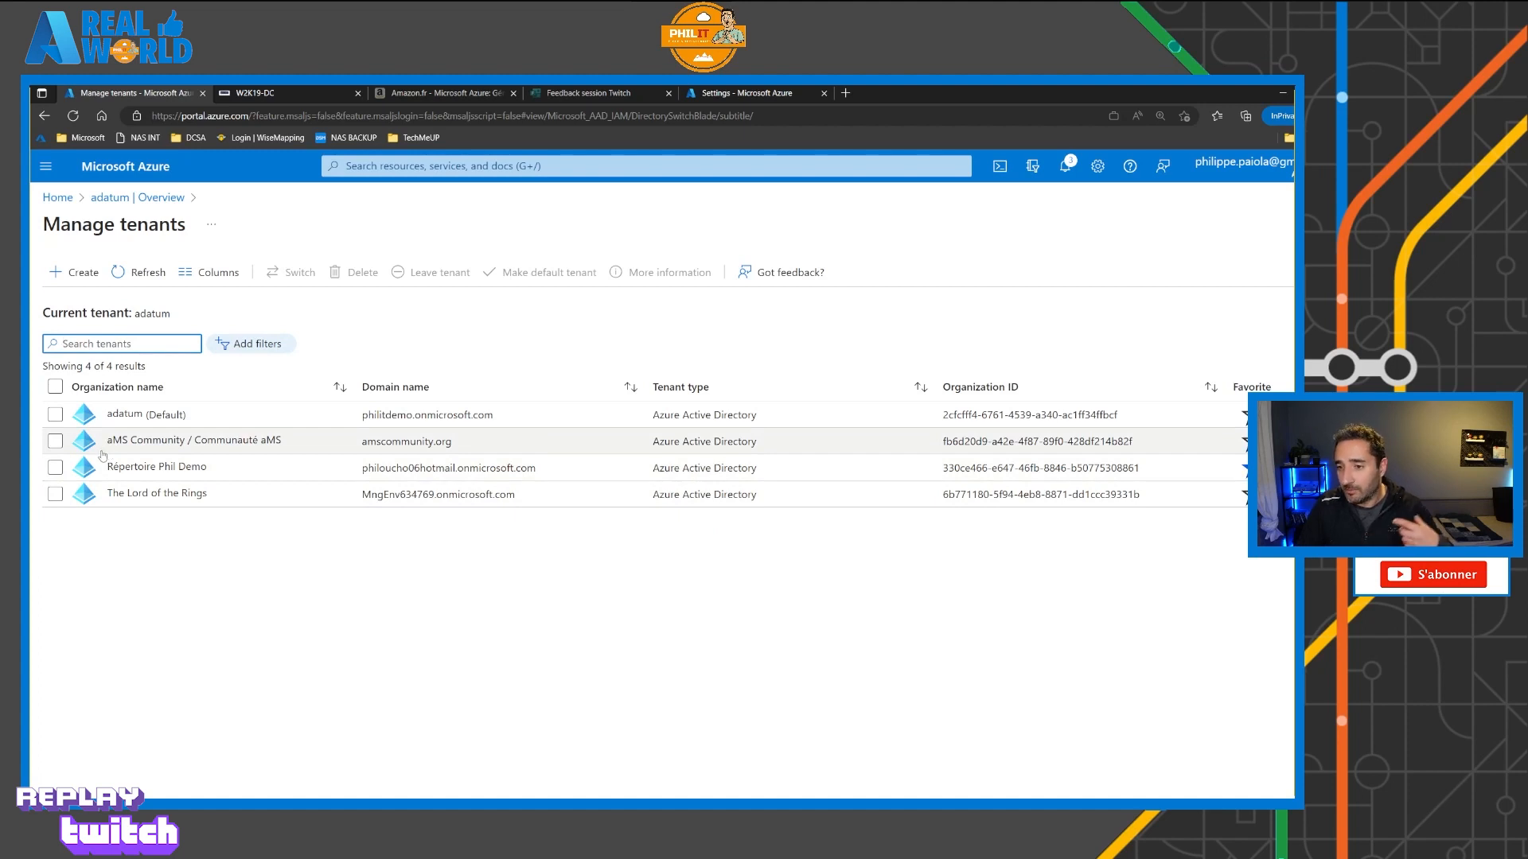
click(55, 414)
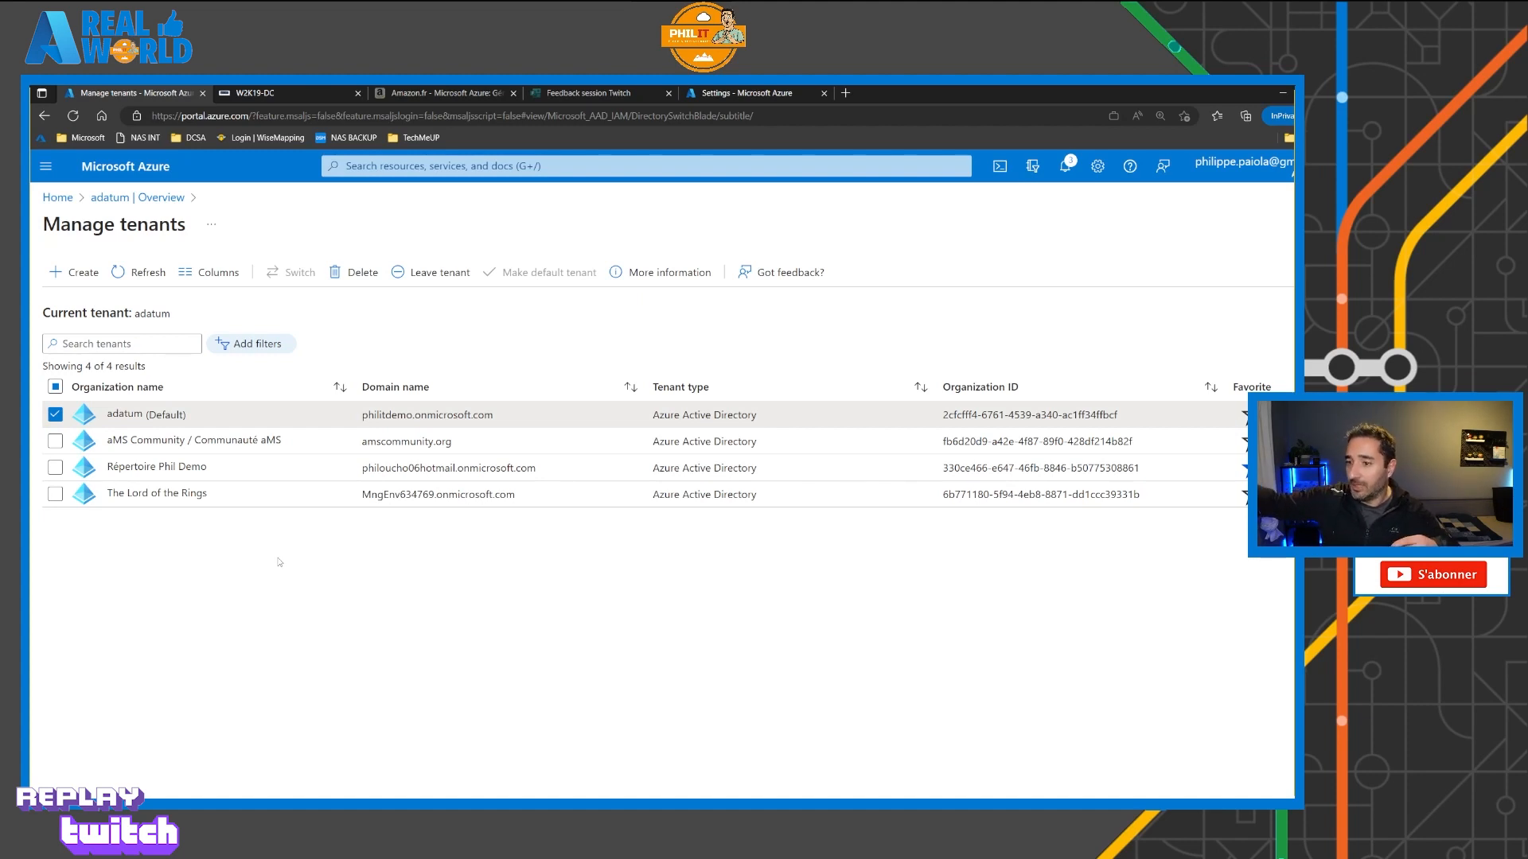
click(357, 275)
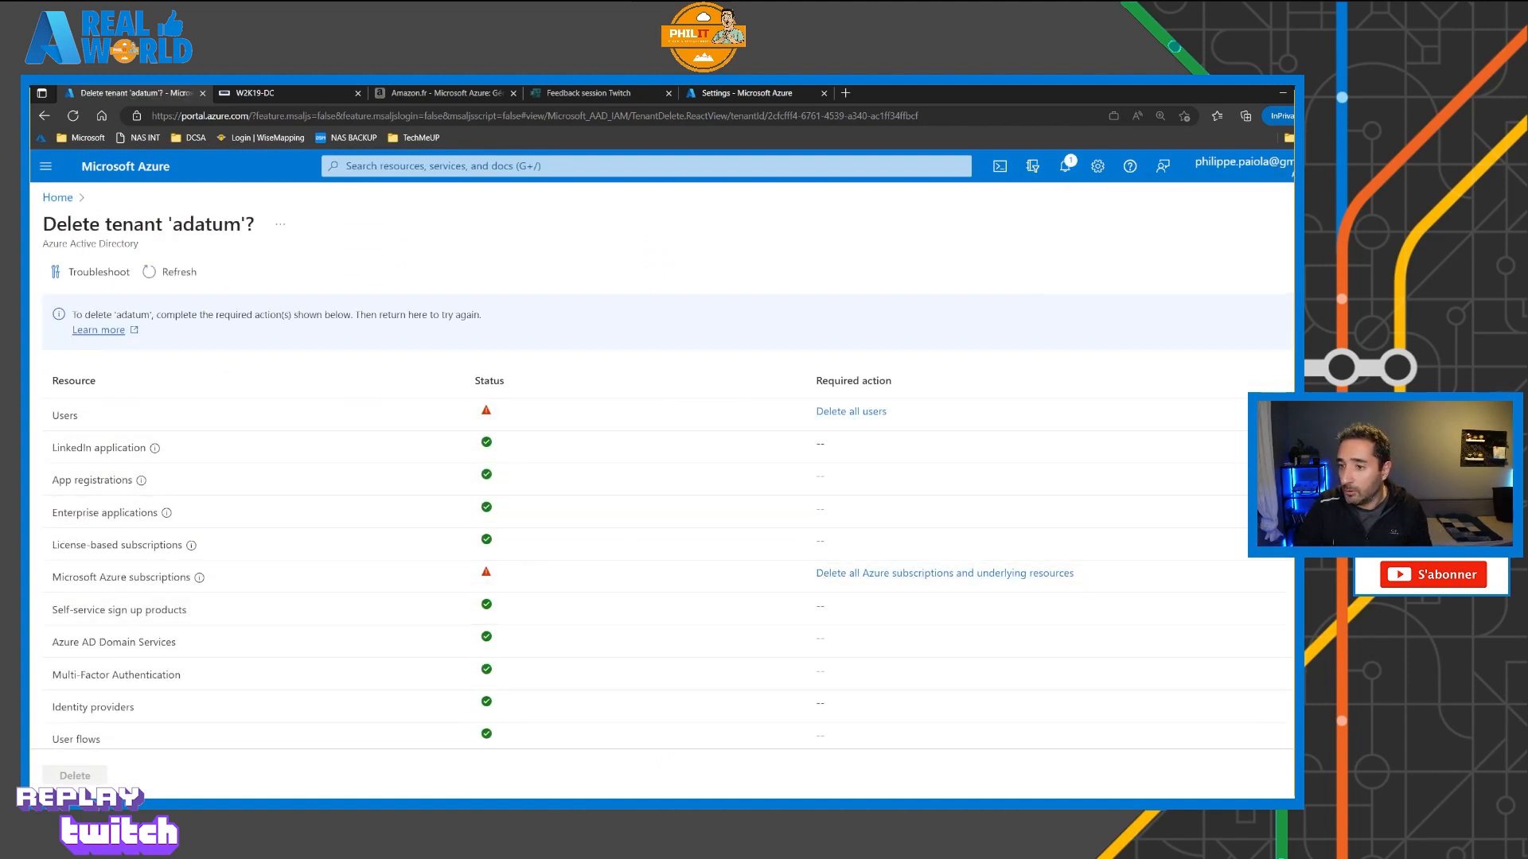
Step: Re-run the tenant deletion checks and draw on-screen marks on the remaining requirements
click(171, 272)
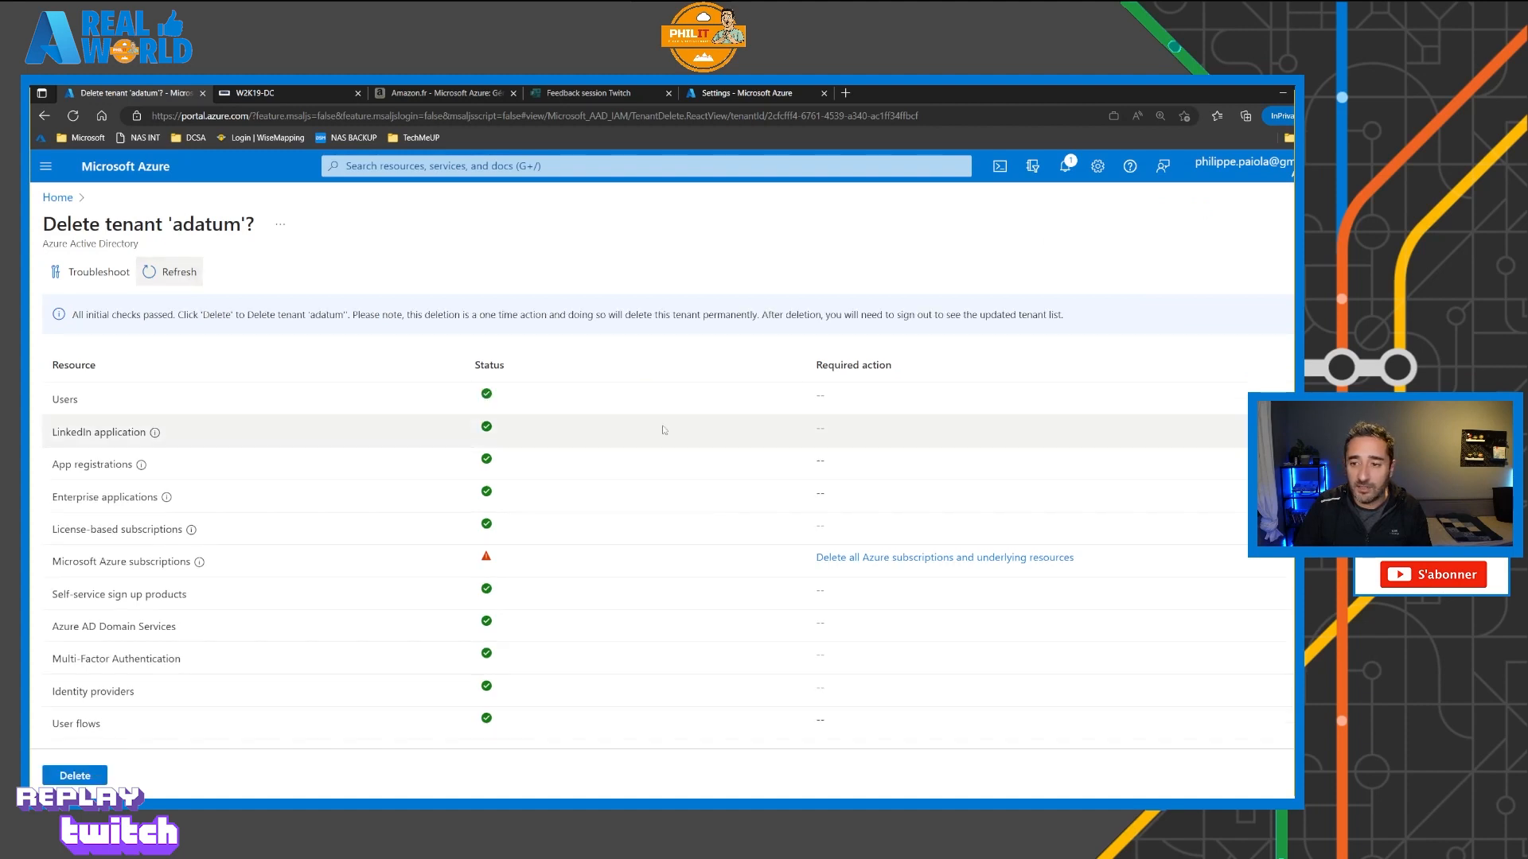
key(ctrl+2)
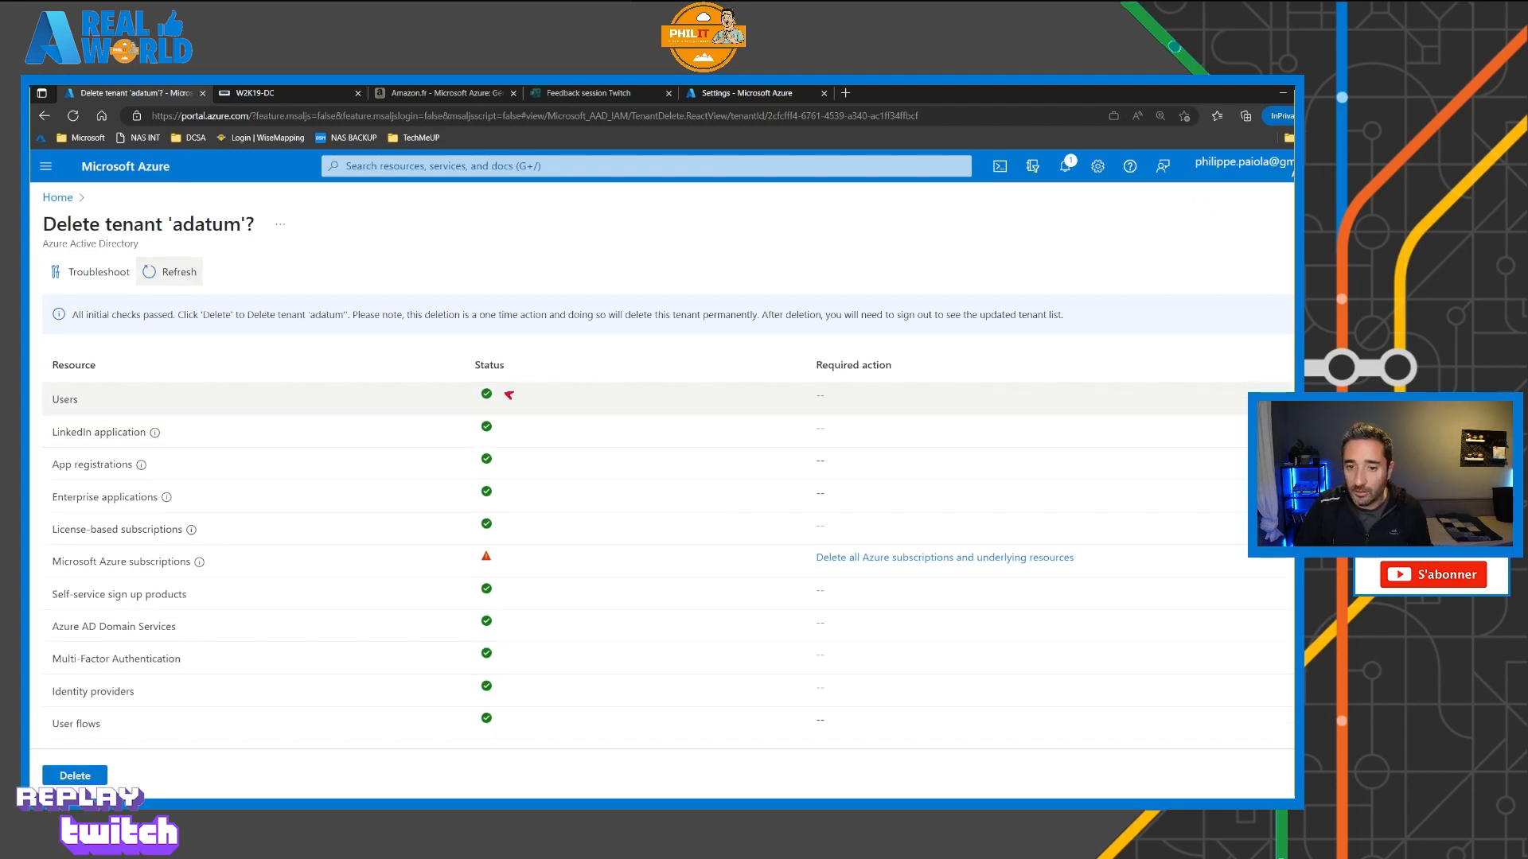
drag(506, 393, 646, 392)
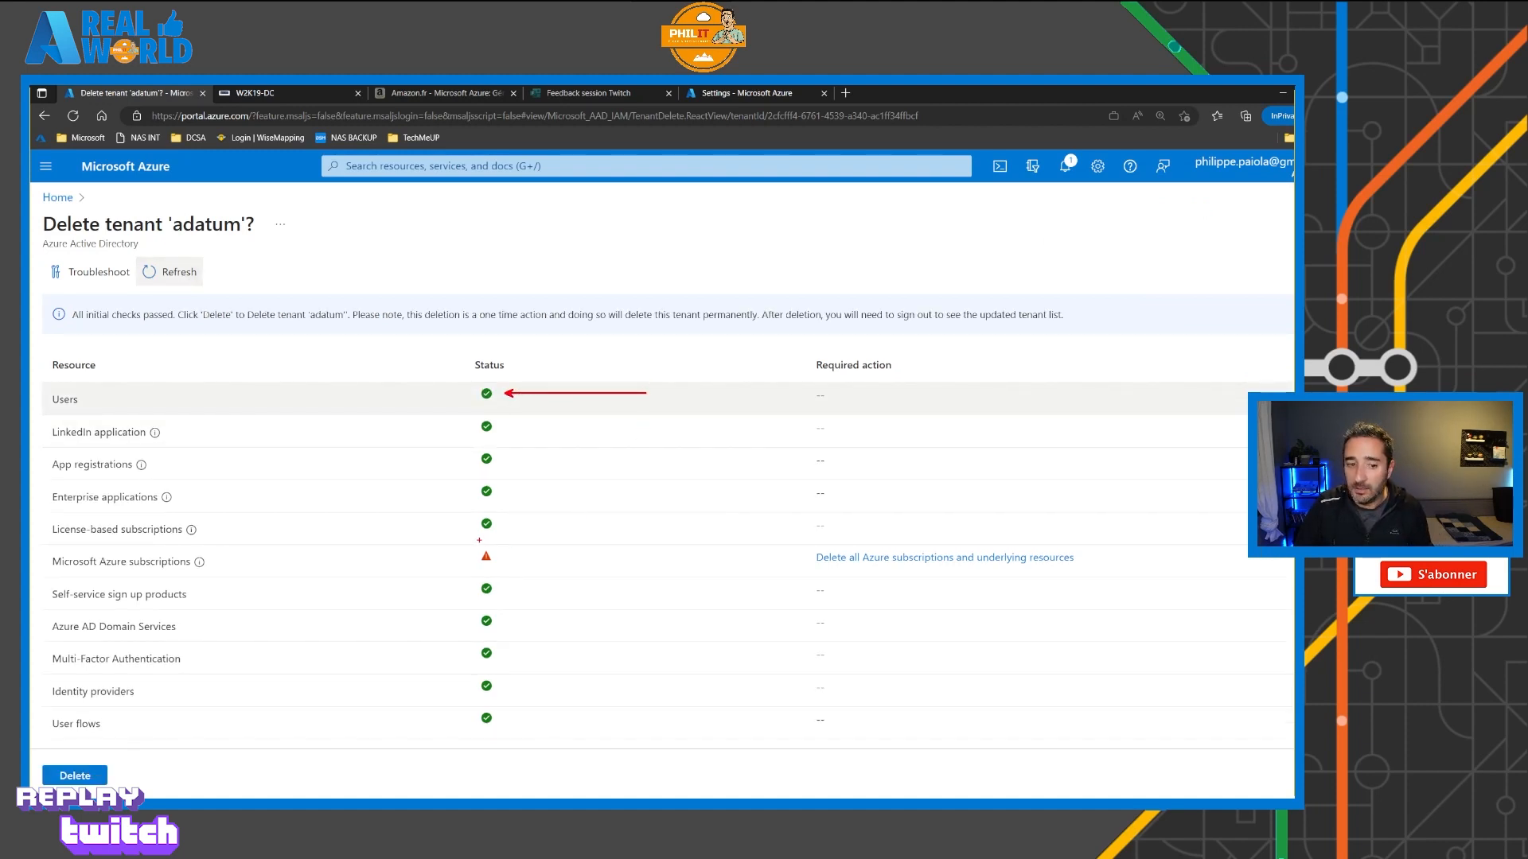
drag(463, 538, 1093, 583)
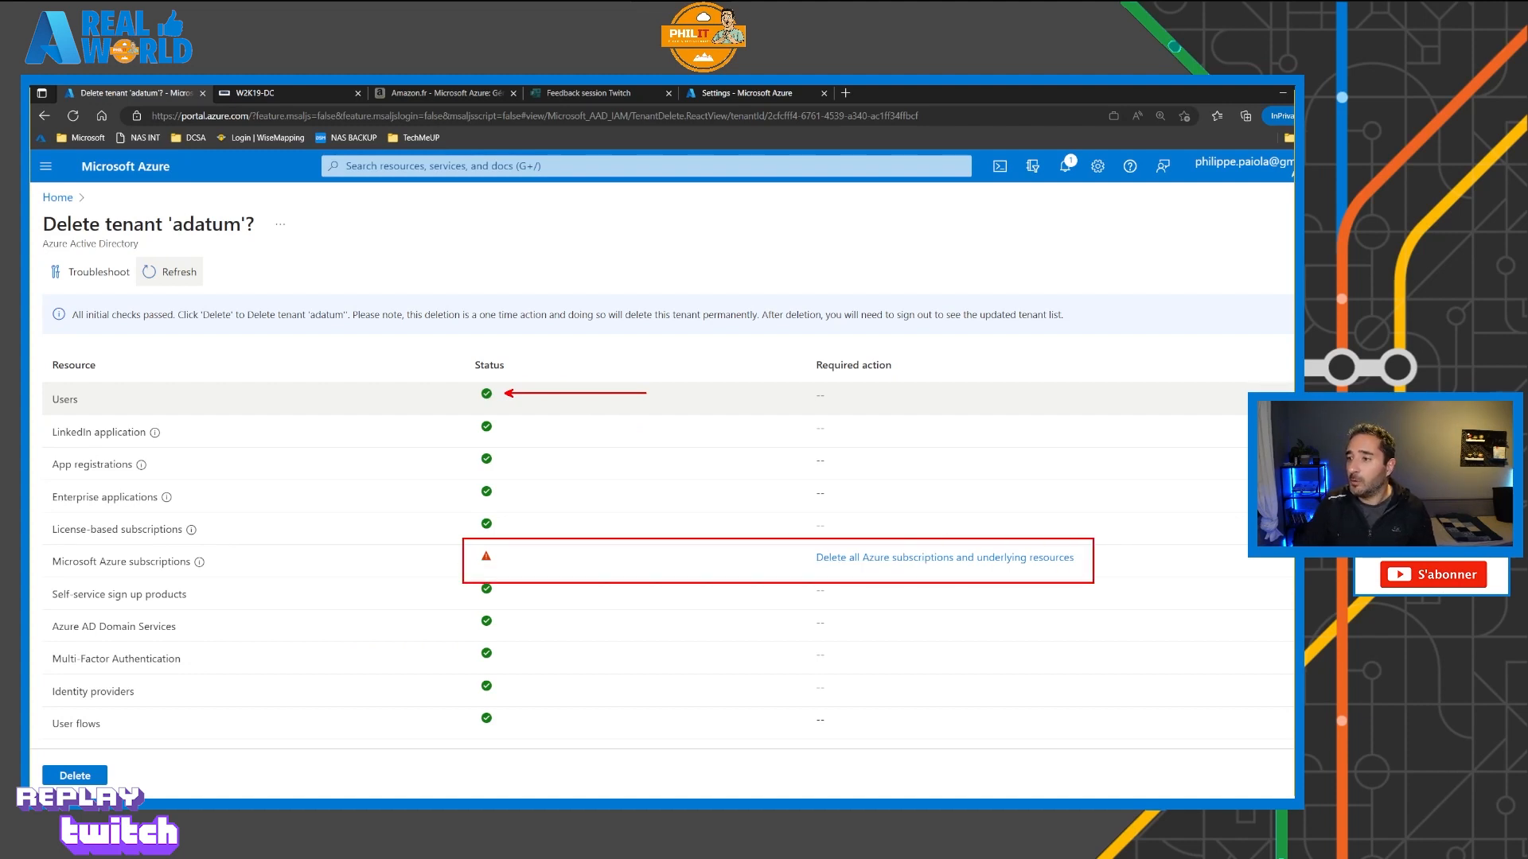
key(Escape)
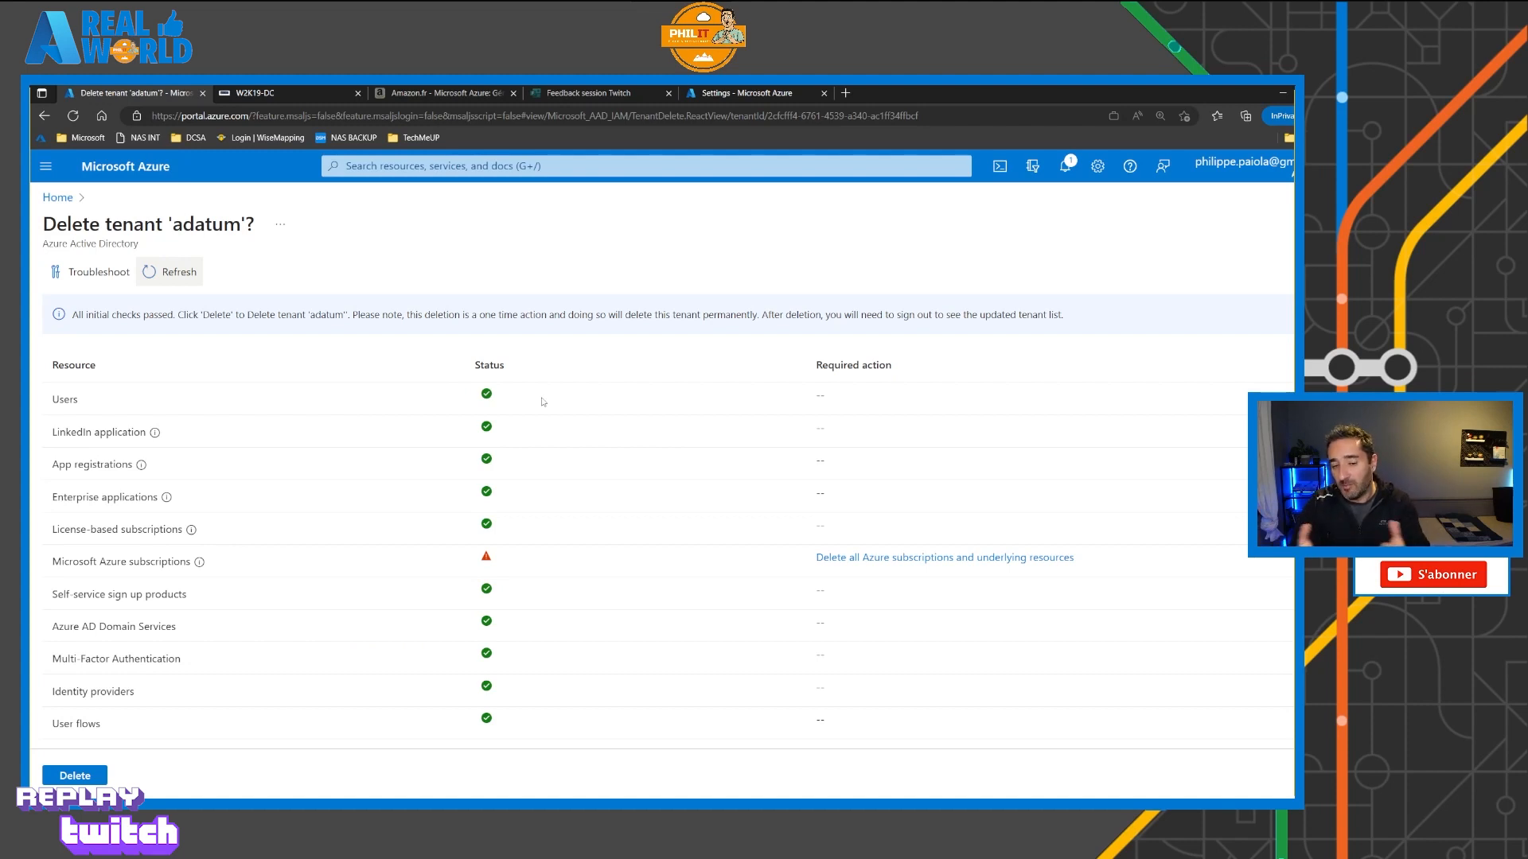
Step: Re-run the checks, schedule the adatum tenant for deletion, and go back to Home
click(187, 269)
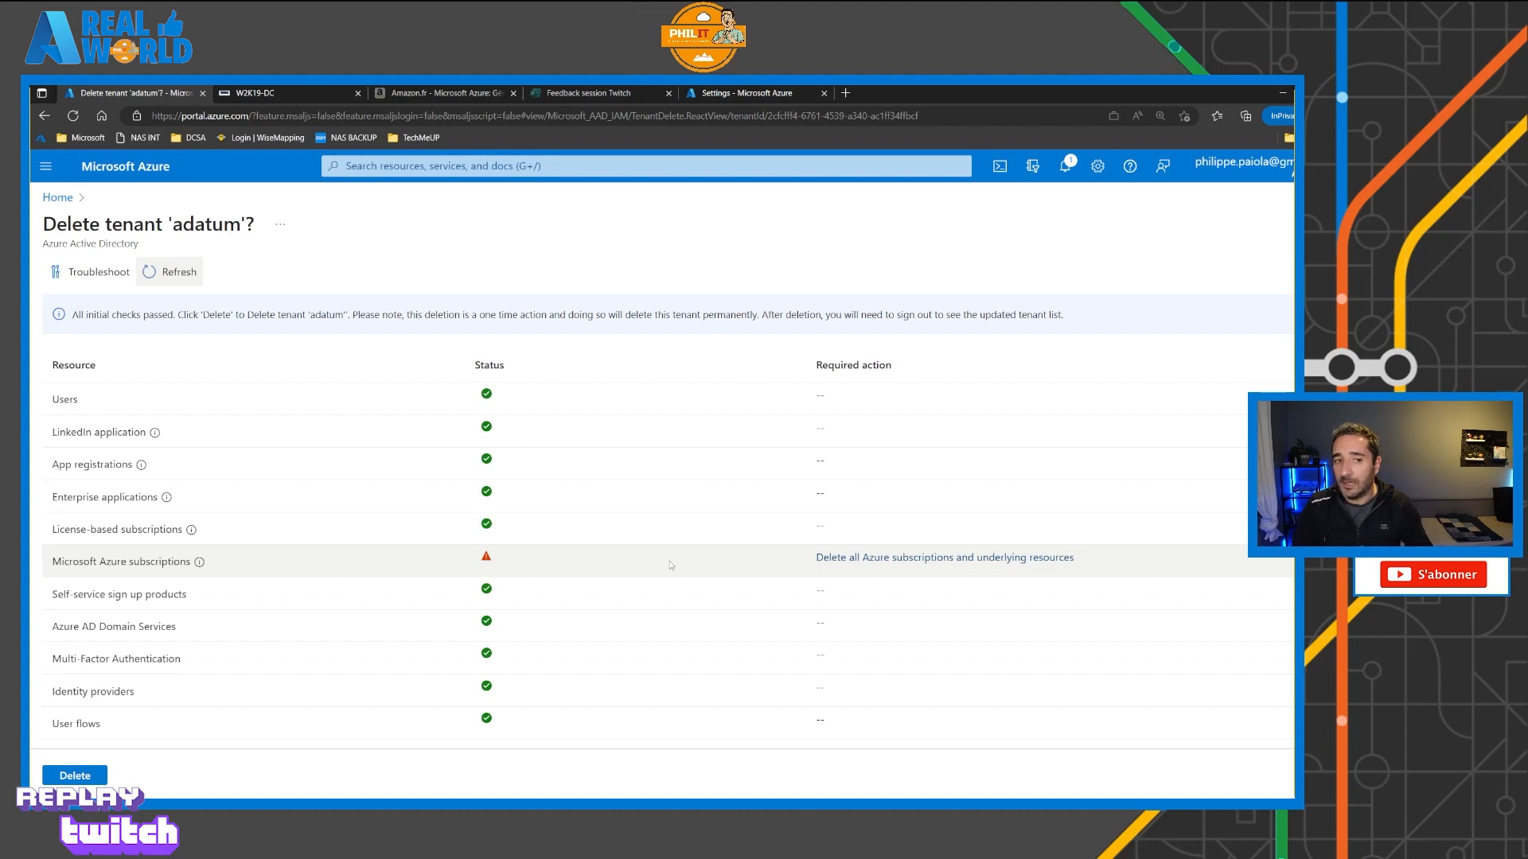
click(74, 776)
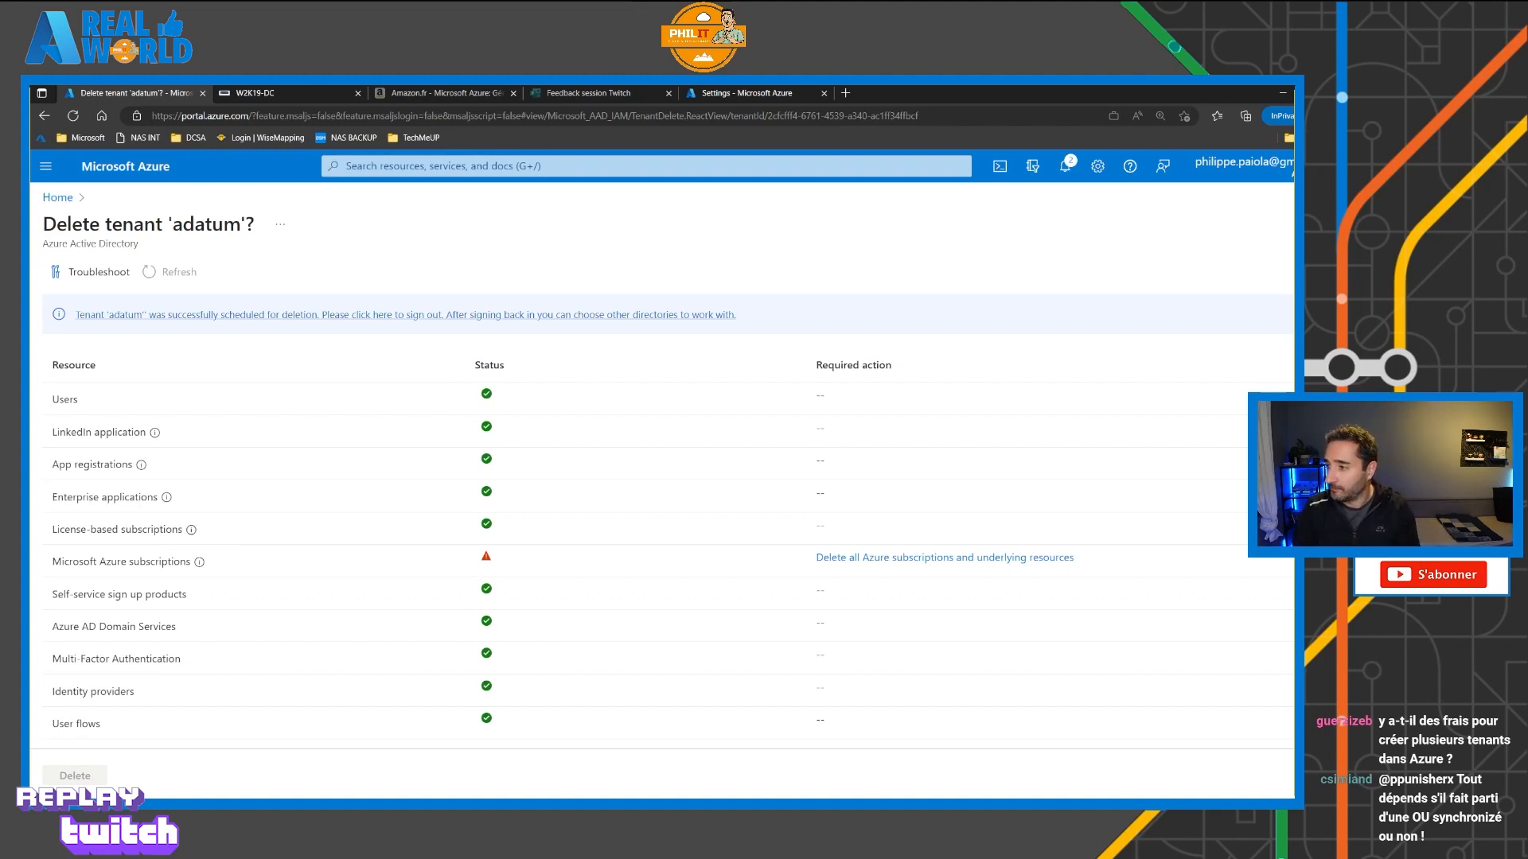
click(58, 197)
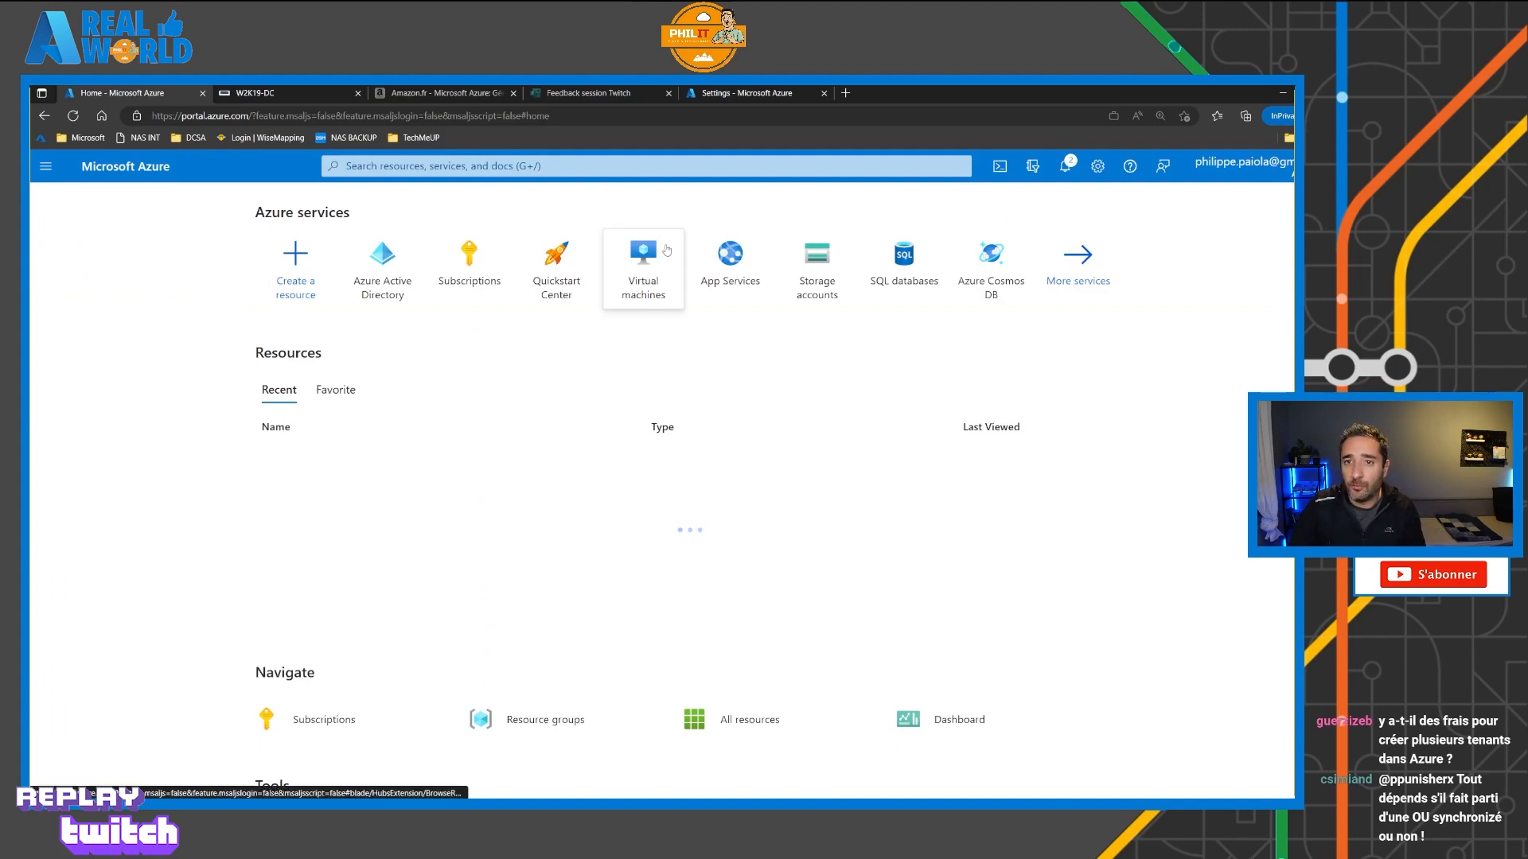